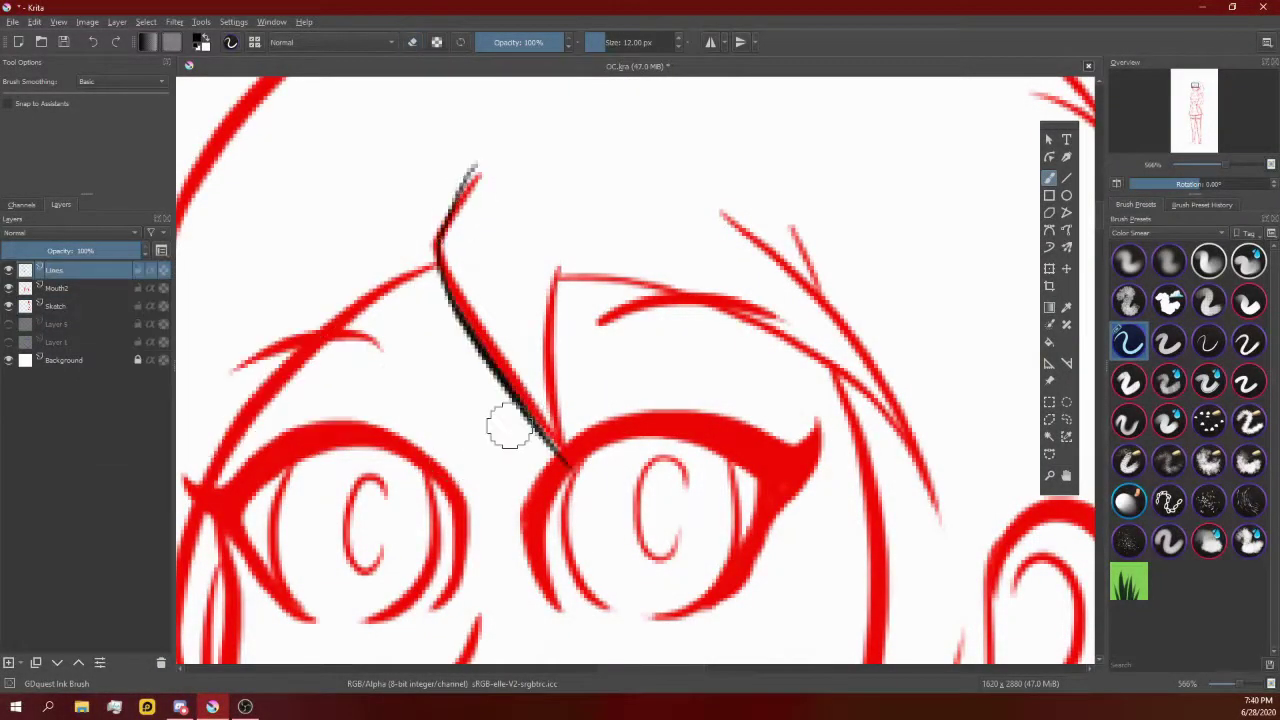
Step: Ink the bangs strands over the forehead, toggling eraser mode with E to fix strokes
left_click_drag(558, 268, 548, 435)
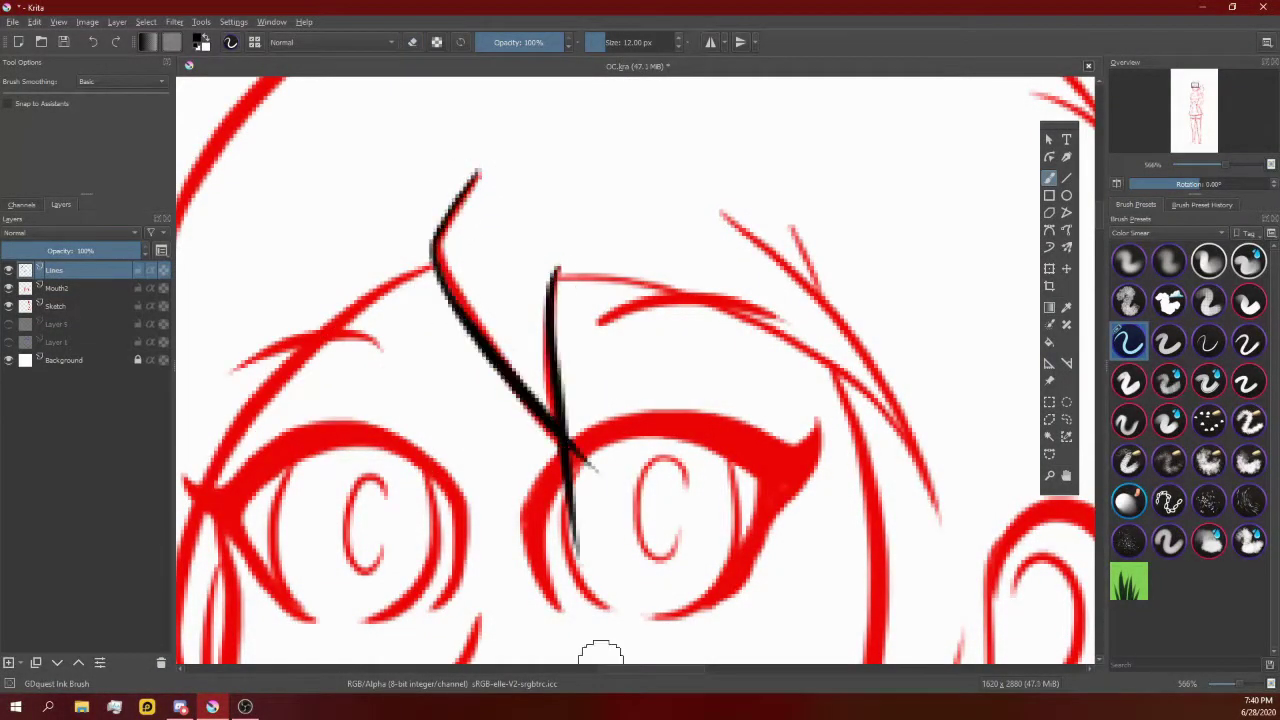
key("e")
key("e")
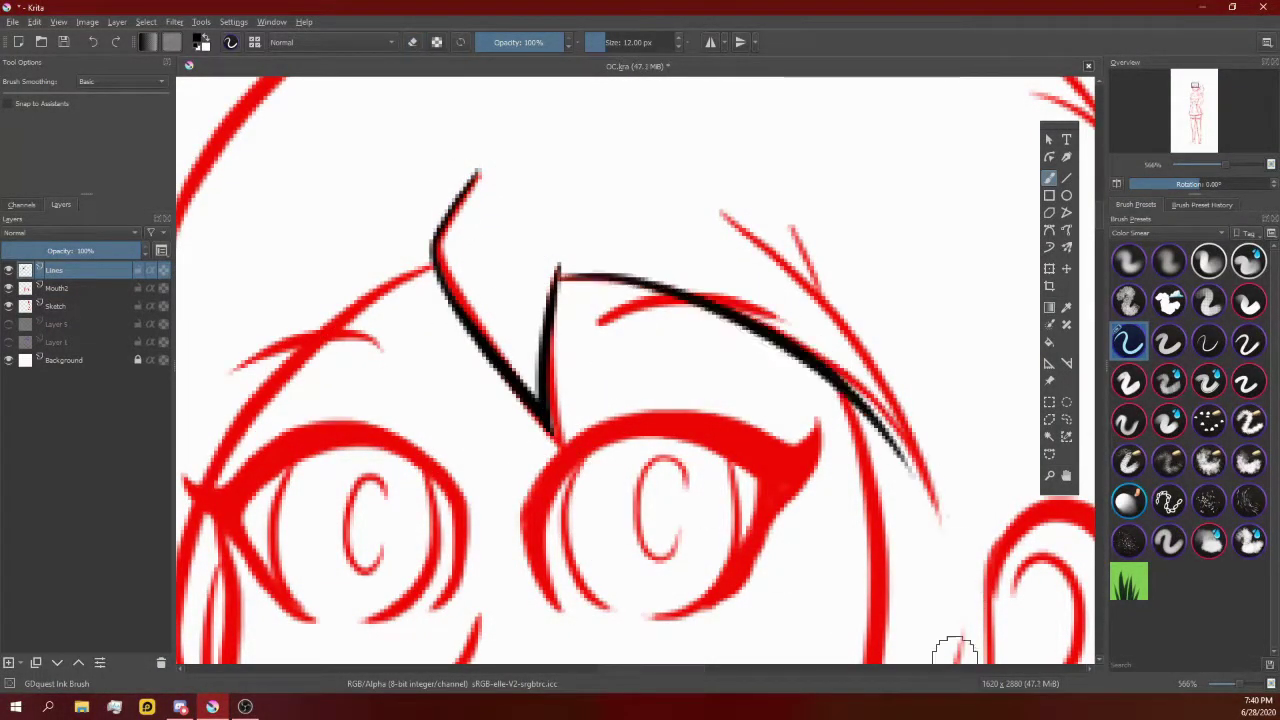
left_click_drag(727, 213, 857, 343)
left_click_drag(558, 270, 945, 570)
scroll(757, 414, "down", 2)
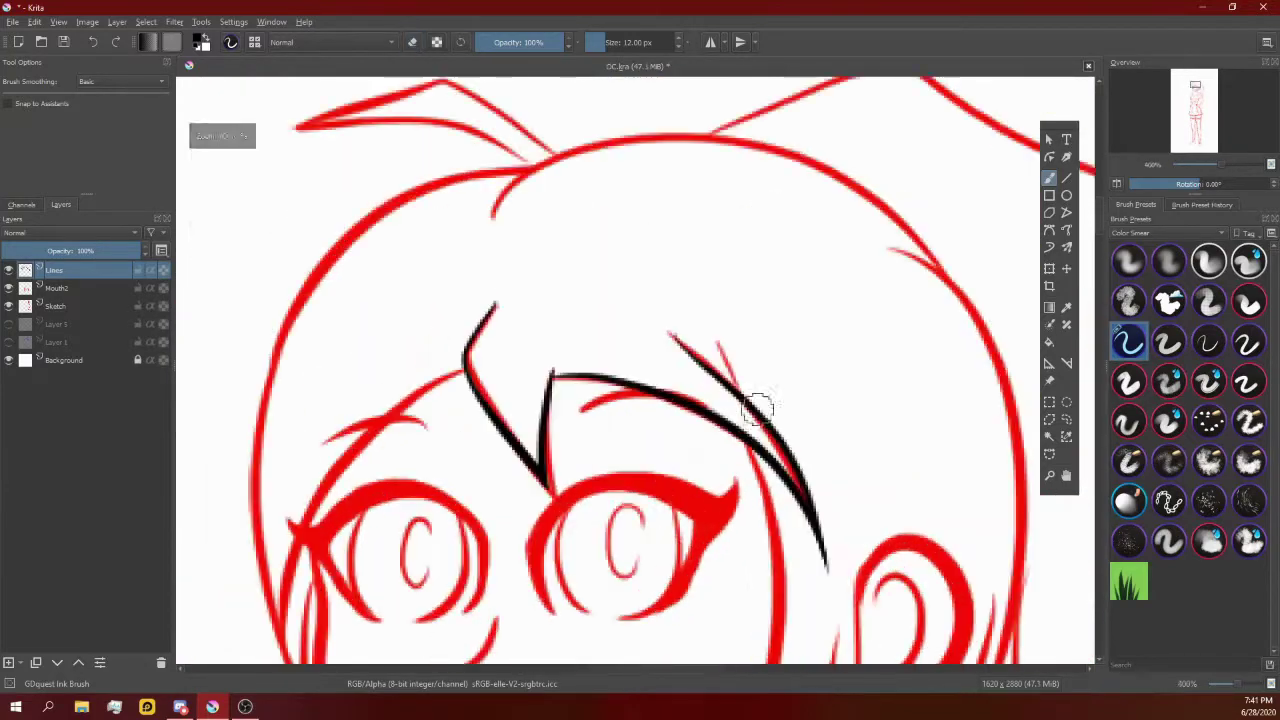
scroll(714, 433, "up", 1)
key("e")
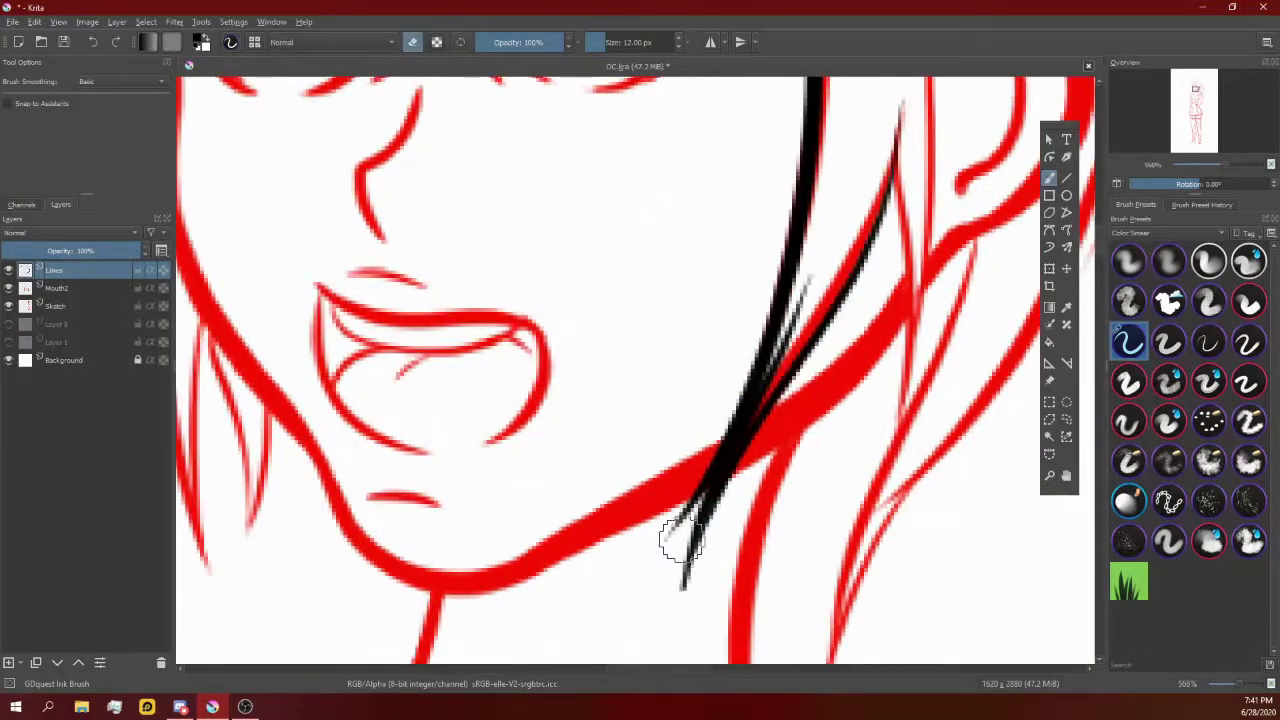
key("e")
Step: Ink the hair strands beside the cheek and ear, plus a thick black ear outline
left_click_drag(748, 224, 672, 624)
left_click_drag(768, 112, 712, 528)
left_click_drag(766, 114, 886, 280)
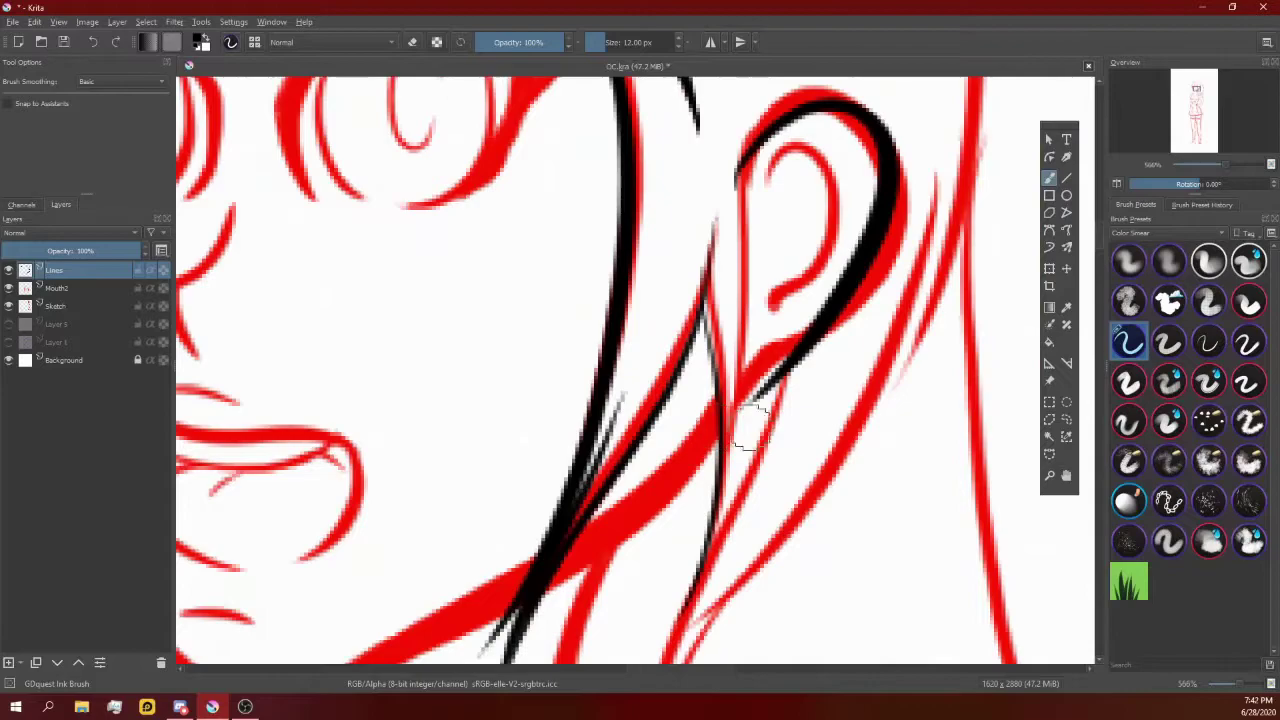
left_click_drag(735, 205, 715, 465)
Step: Ink the left side of the face outline in black
scroll(666, 506, "down", 1)
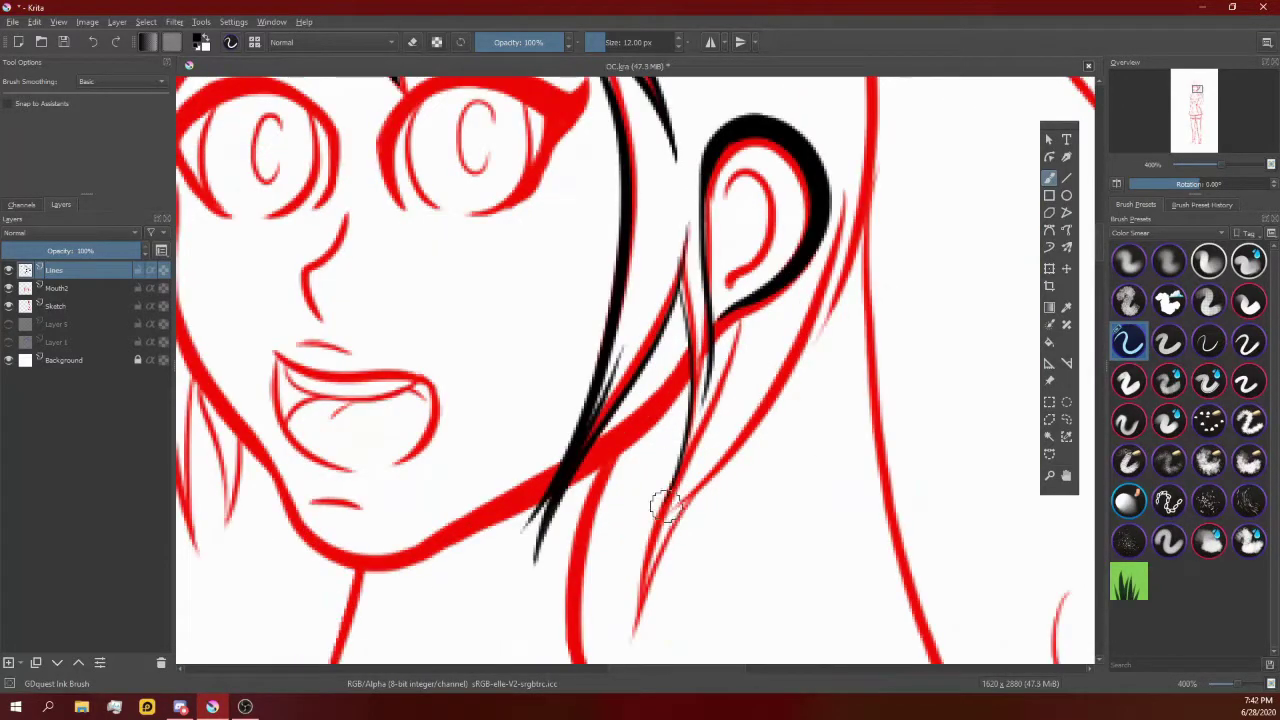
scroll(738, 265, "up", 1)
scroll(738, 265, "down", 2)
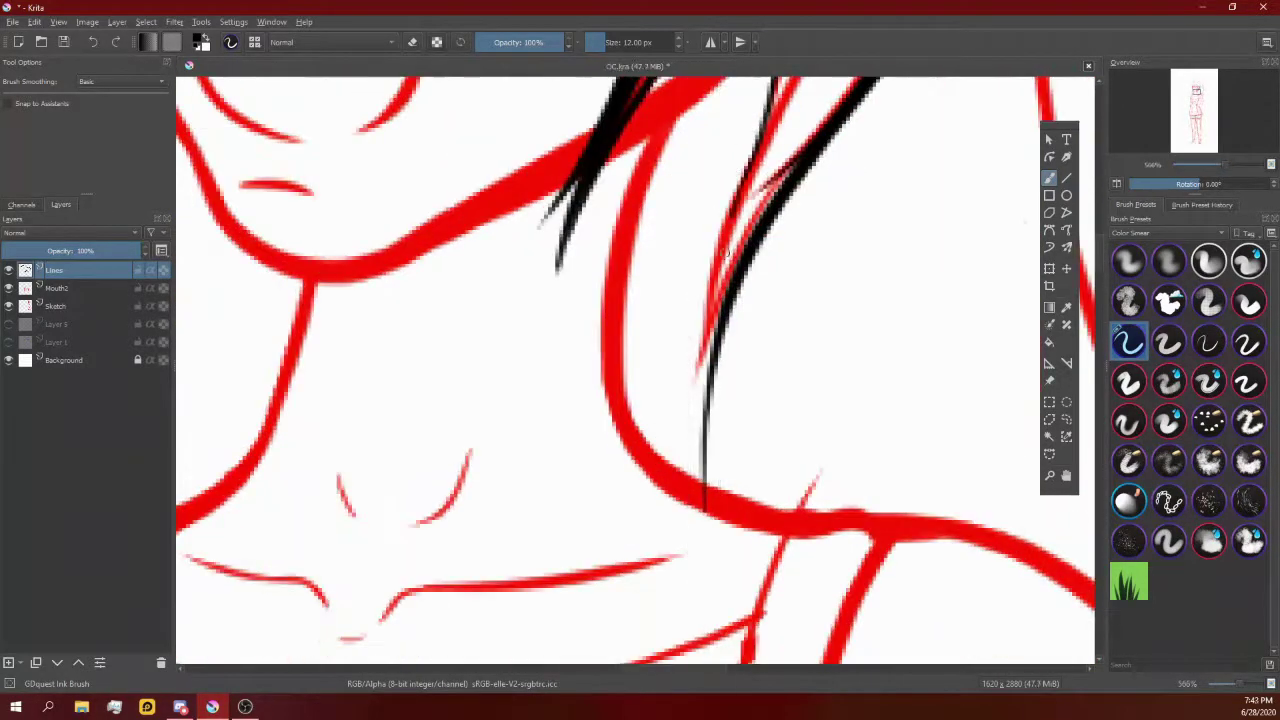
scroll(700, 214, "up", 2)
scroll(700, 214, "down", 3)
scroll(643, 630, "up", 3)
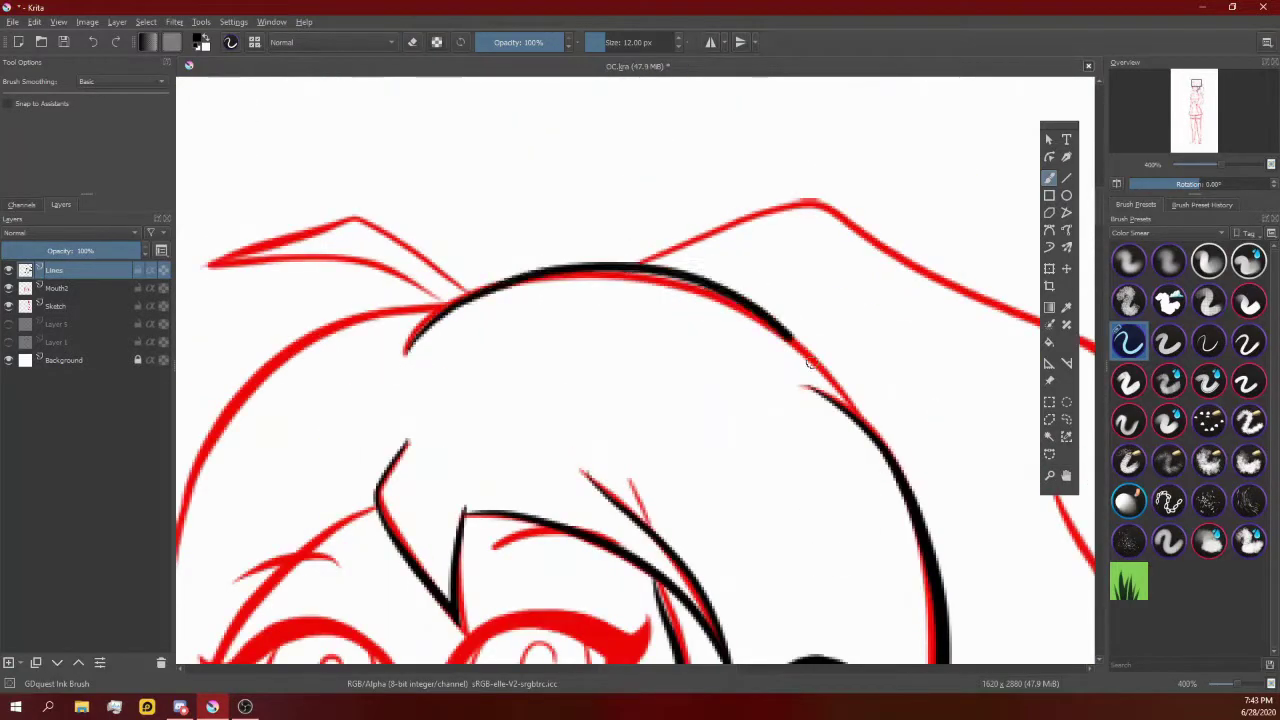
scroll(763, 363, "down", 1)
scroll(529, 200, "down", 3)
scroll(422, 588, "up", 3)
scroll(422, 588, "down", 1)
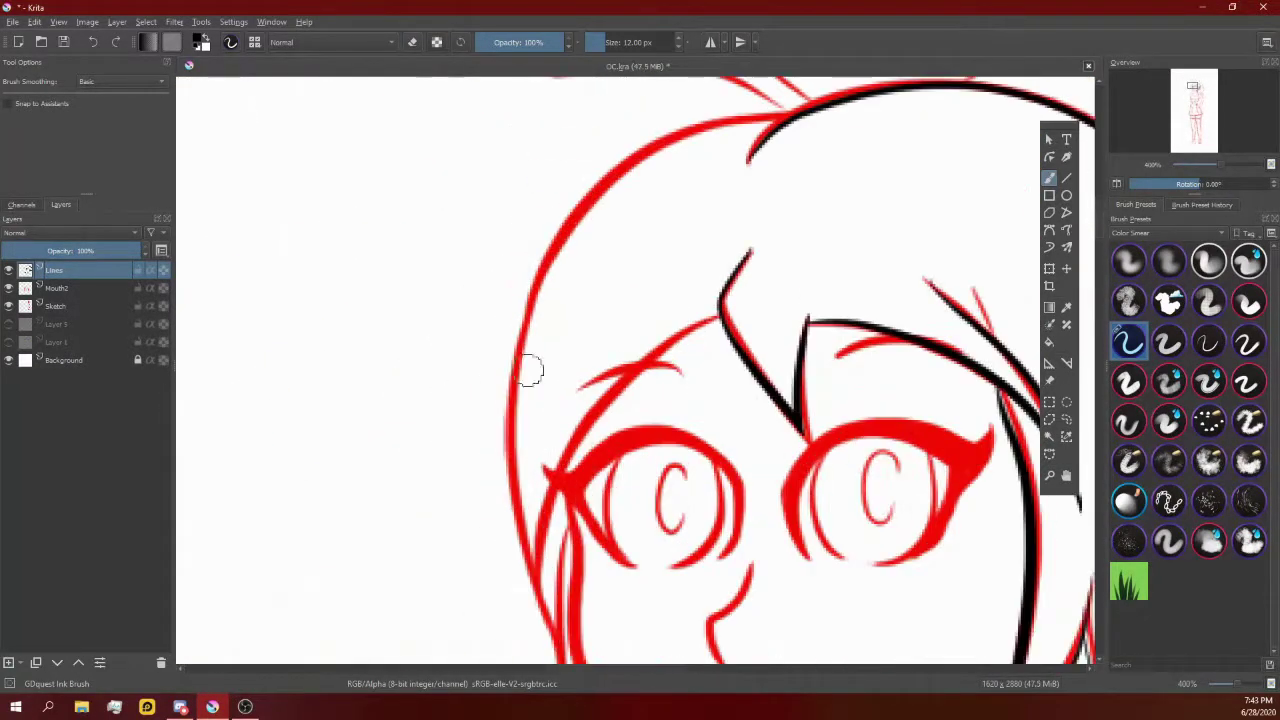
left_click_drag(670, 330, 560, 660)
scroll(563, 354, "down", 1)
scroll(660, 601, "up", 2)
Step: Extend the black ink further along the left face outline
scroll(660, 601, "down", 2)
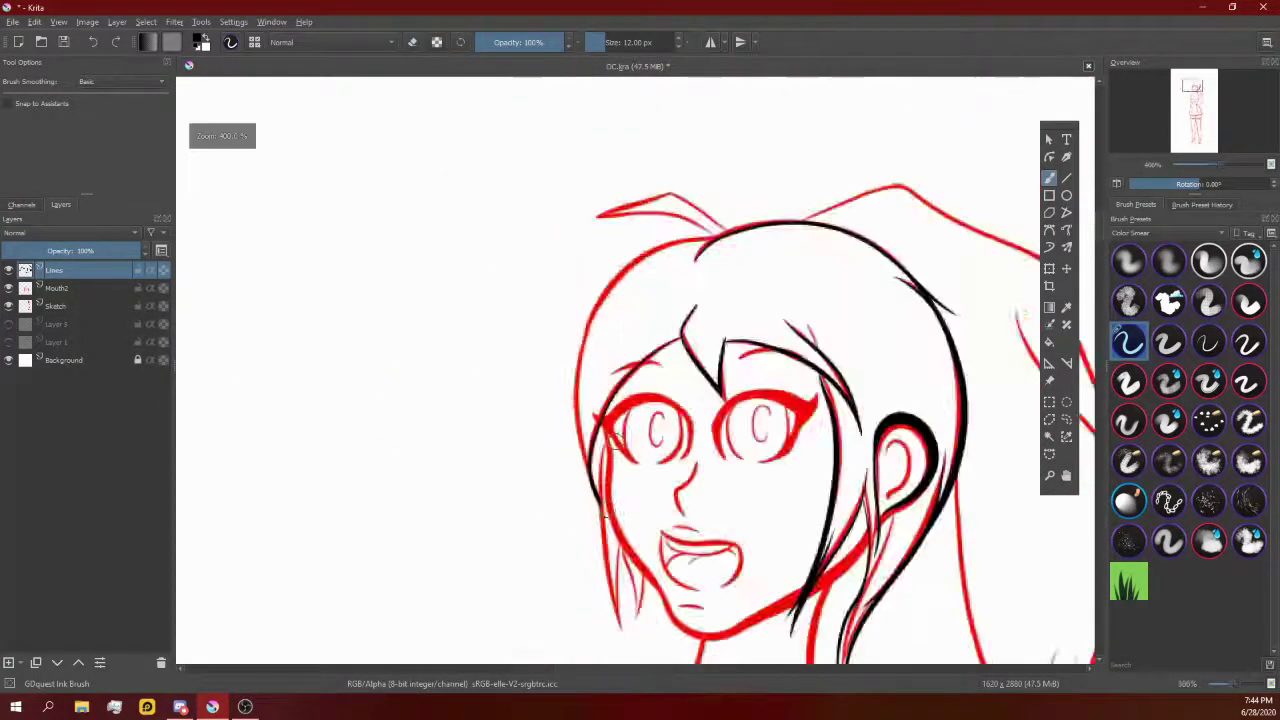
scroll(600, 400, "up", 1)
scroll(600, 400, "up", 1)
left_click_drag(548, 450, 578, 285)
scroll(554, 378, "down", 2)
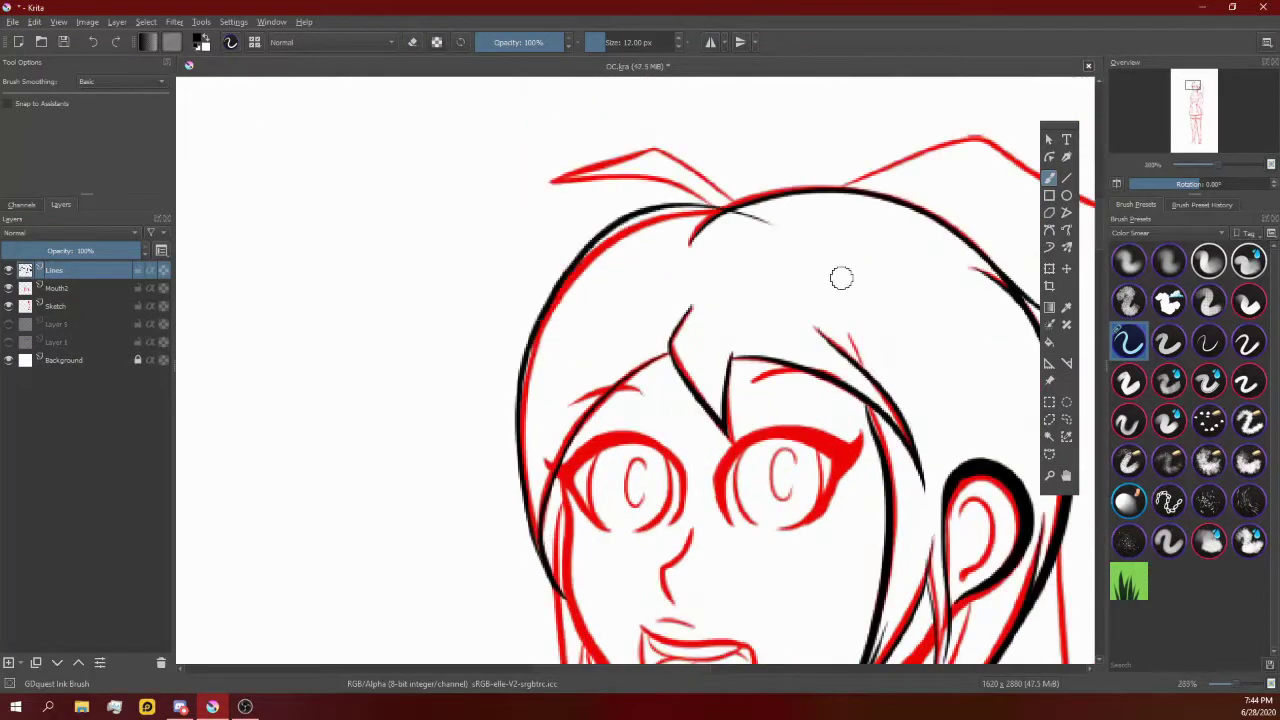
scroll(545, 530, "up", 1)
Step: Trace the head outline left of the bangs, undoing two misplaced attempts first
scroll(920, 357, "up", 1)
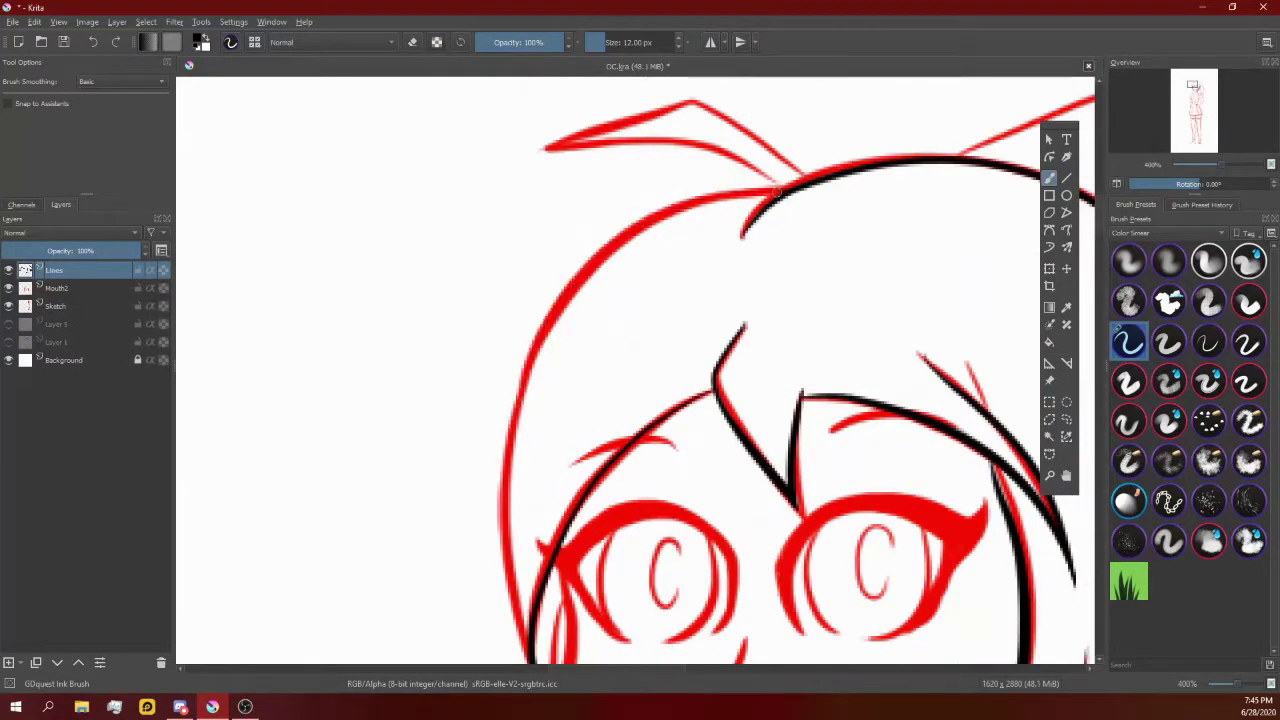
scroll(700, 450, "up", 1)
scroll(527, 583, "down", 1)
left_click_drag(527, 583, 950, 105)
key("ctrl+z")
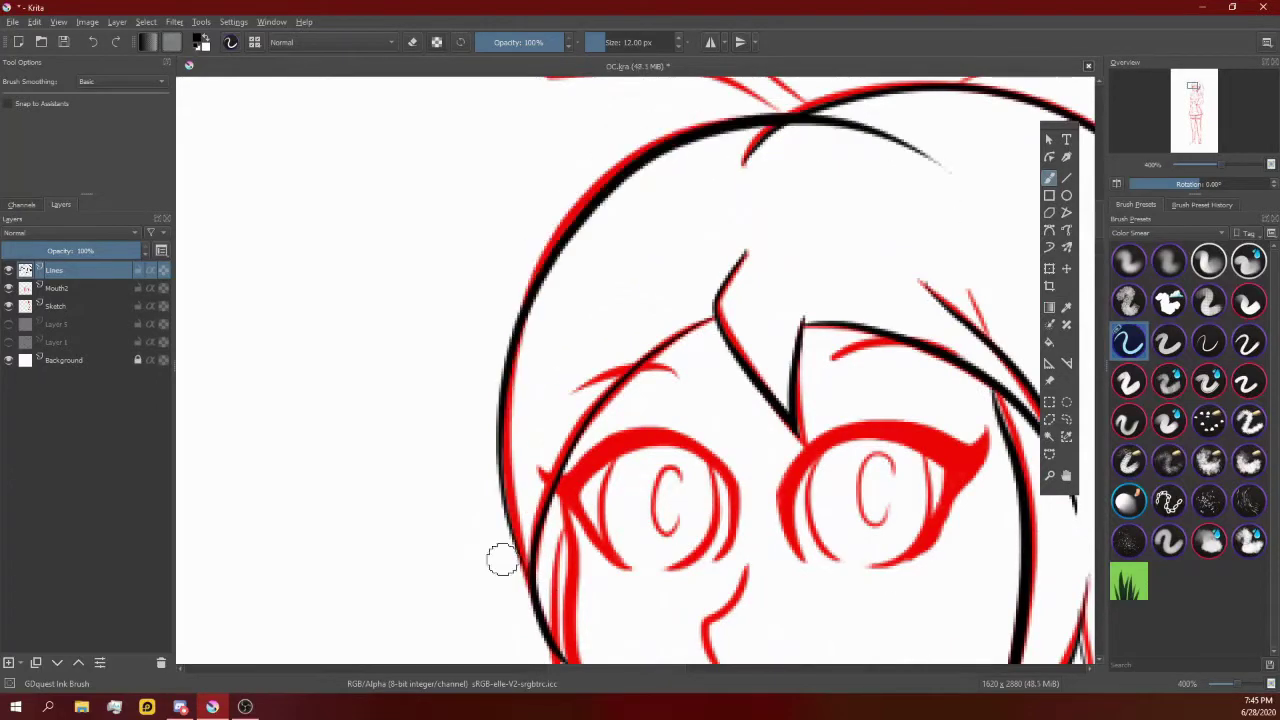
left_click_drag(503, 557, 950, 105)
key("ctrl+z")
left_click_drag(781, 137, 543, 610)
Step: Ink the upper and upper-left lines of the upward hair tuft
scroll(543, 543, "up", 2)
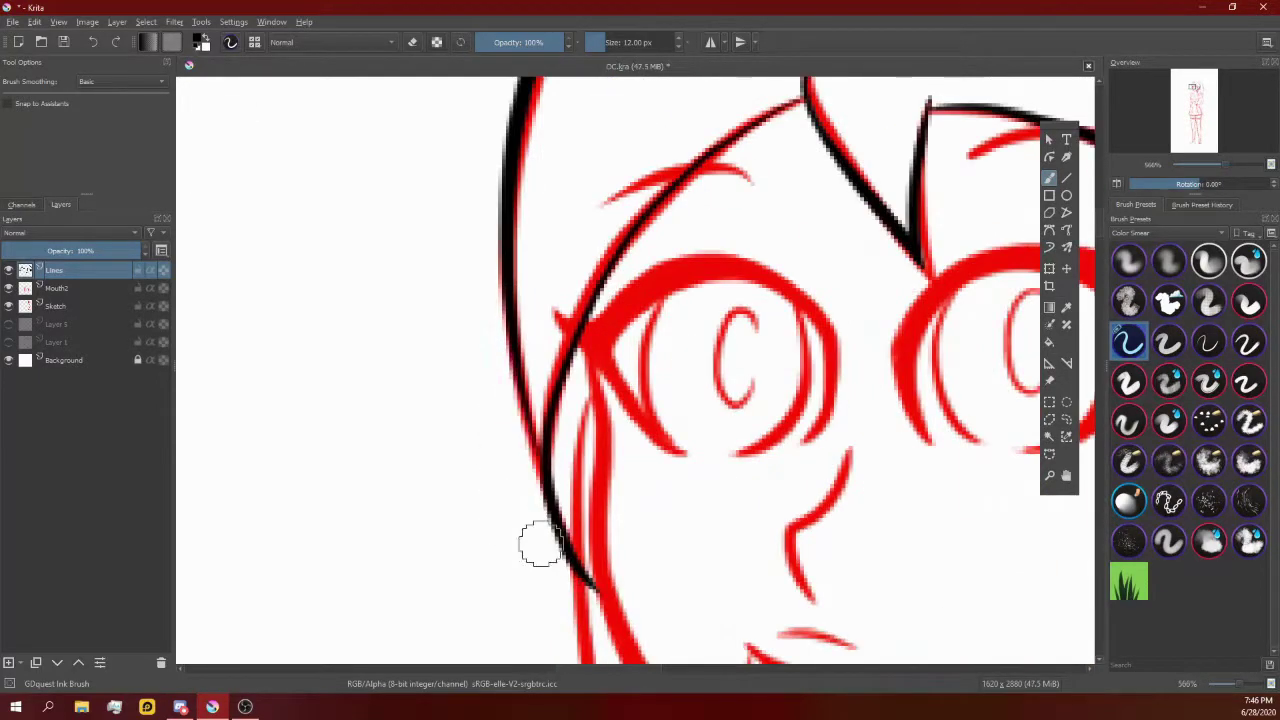
scroll(313, 465, "up", 2)
scroll(543, 300, "up", 1)
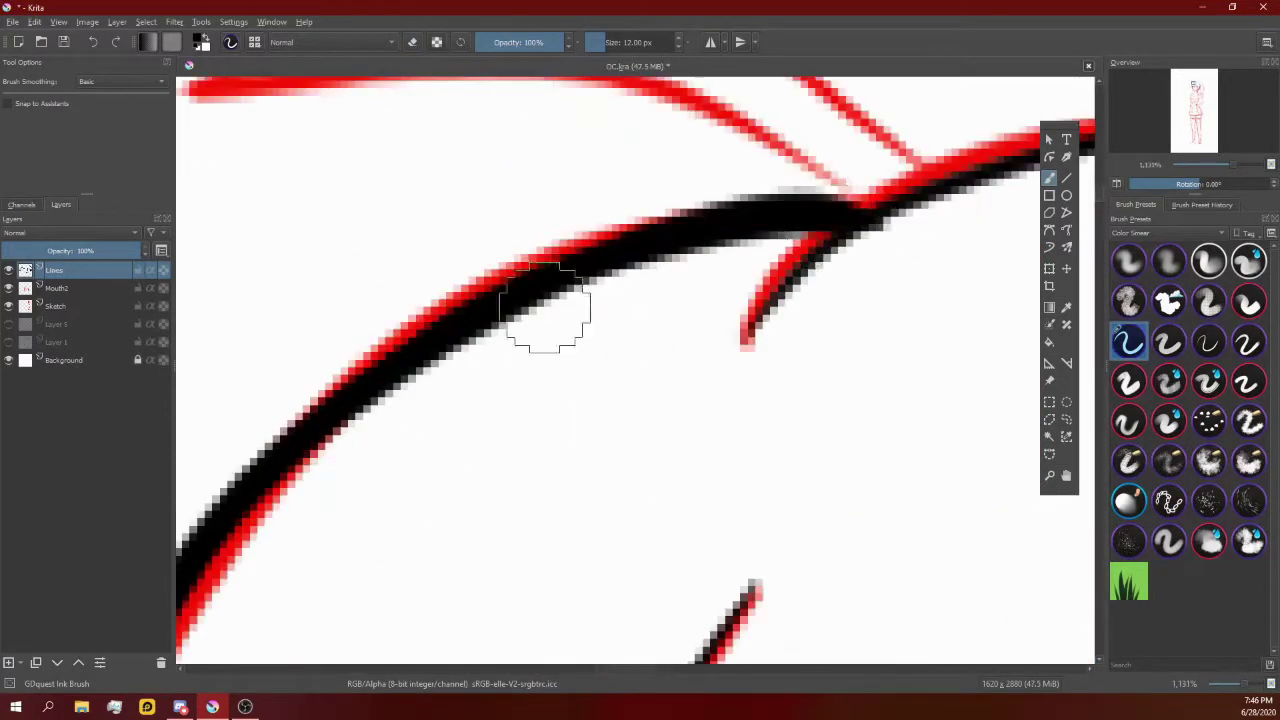
scroll(506, 323, "down", 1)
mouse_move(258, 302)
left_mouse_down()
mouse_move(770, 357)
mouse_move(857, 406)
left_mouse_up()
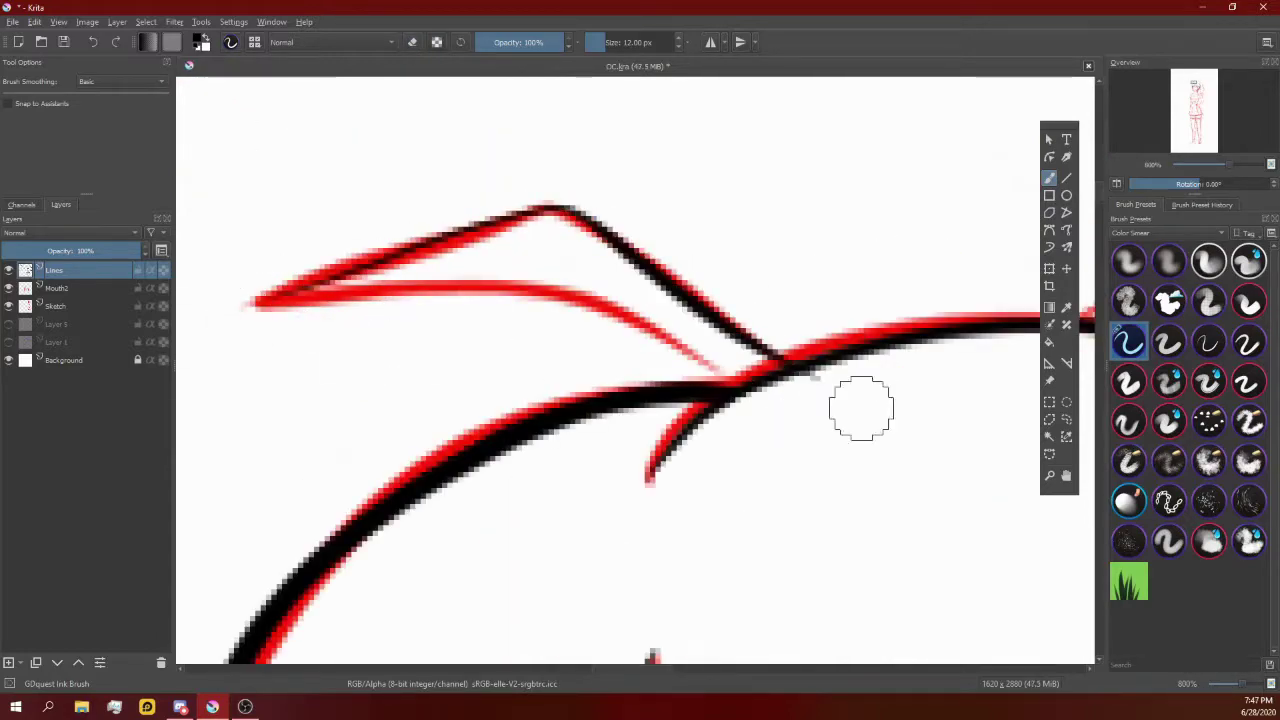
scroll(570, 290, "up", 1)
scroll(561, 247, "down", 1)
scroll(562, 248, "up", 1)
left_click_drag(695, 250, 294, 377)
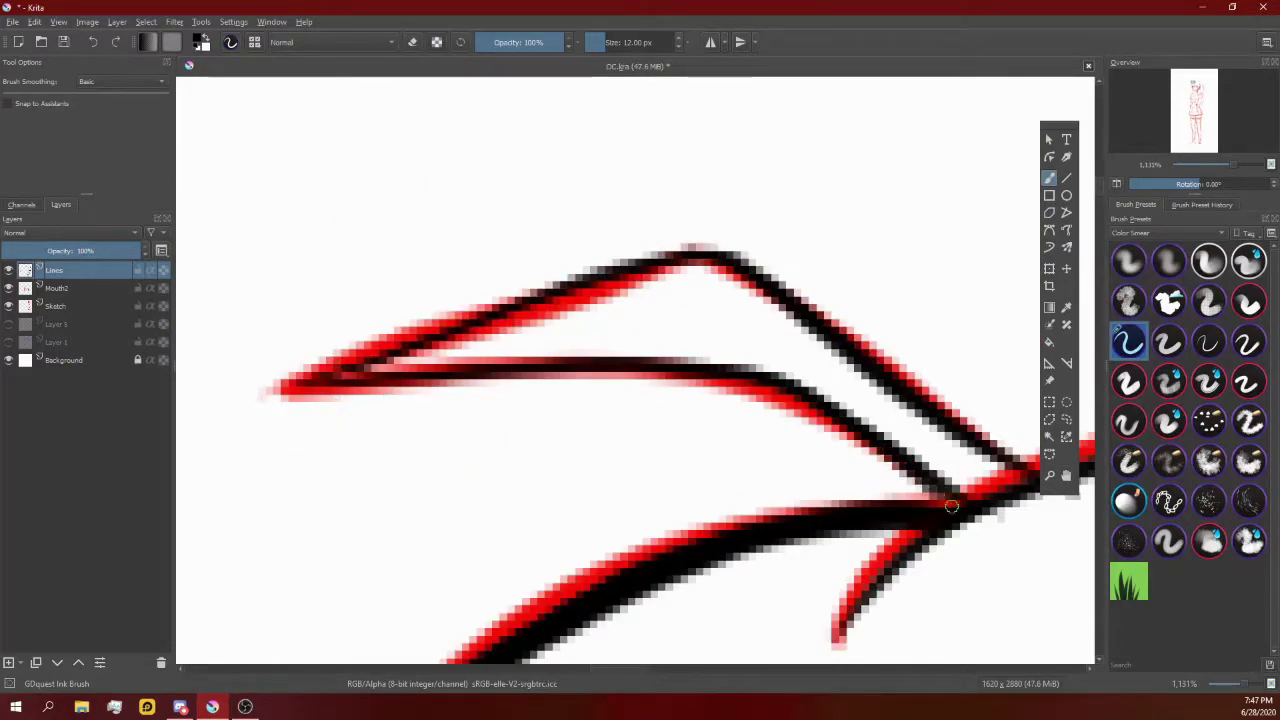
scroll(715, 515, "up", 1)
scroll(886, 486, "down", 6)
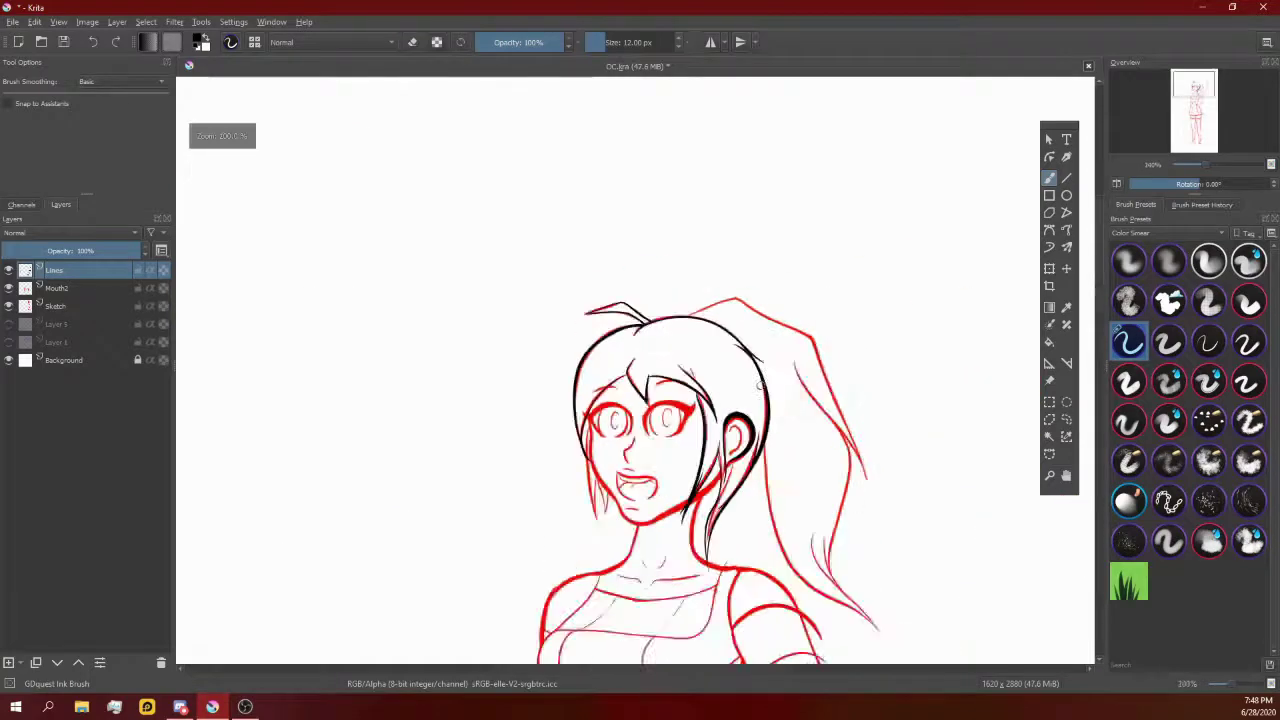
scroll(754, 229, "up", 1)
Step: Ink the right-hand ponytail line, then pan along the strands back to the face
left_click_drag(672, 200, 910, 600)
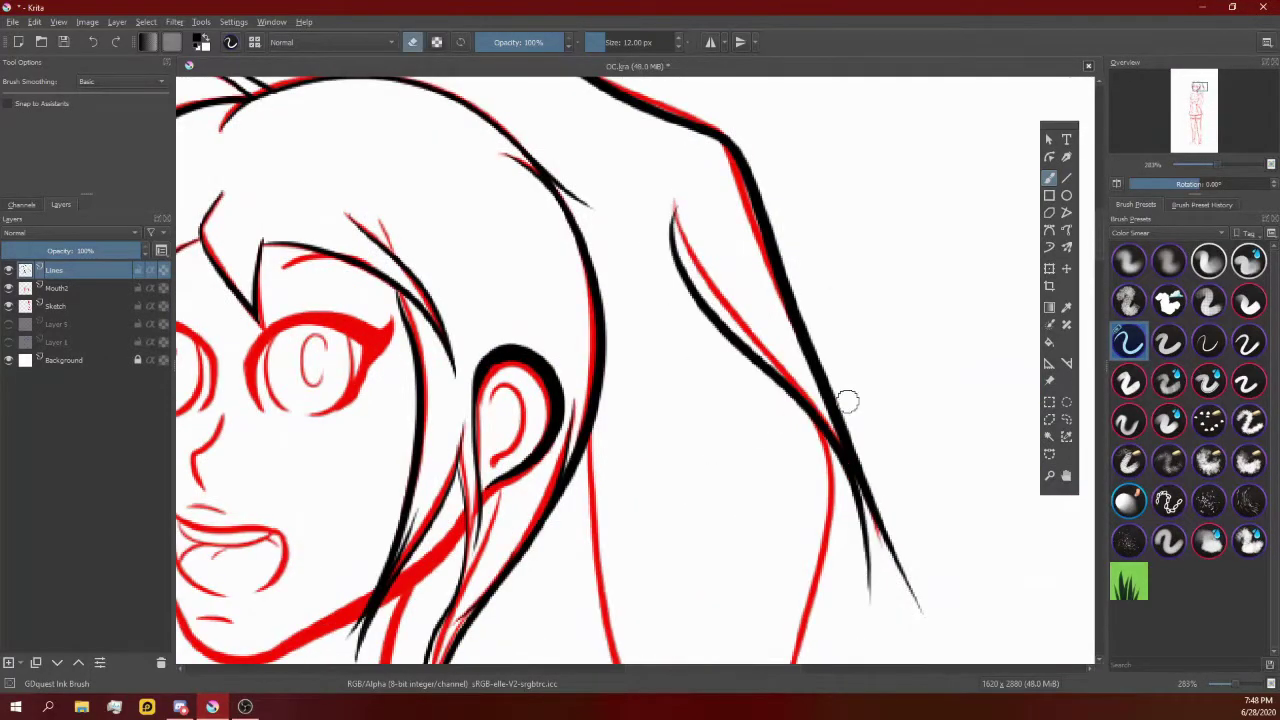
scroll(897, 491, "up", 1)
mouse_move(866, 467)
left_mouse_down()
mouse_move(820, 526)
mouse_move(766, 449)
left_mouse_up()
scroll(766, 449, "down", 3)
scroll(793, 661, "up", 1)
scroll(793, 661, "down", 1)
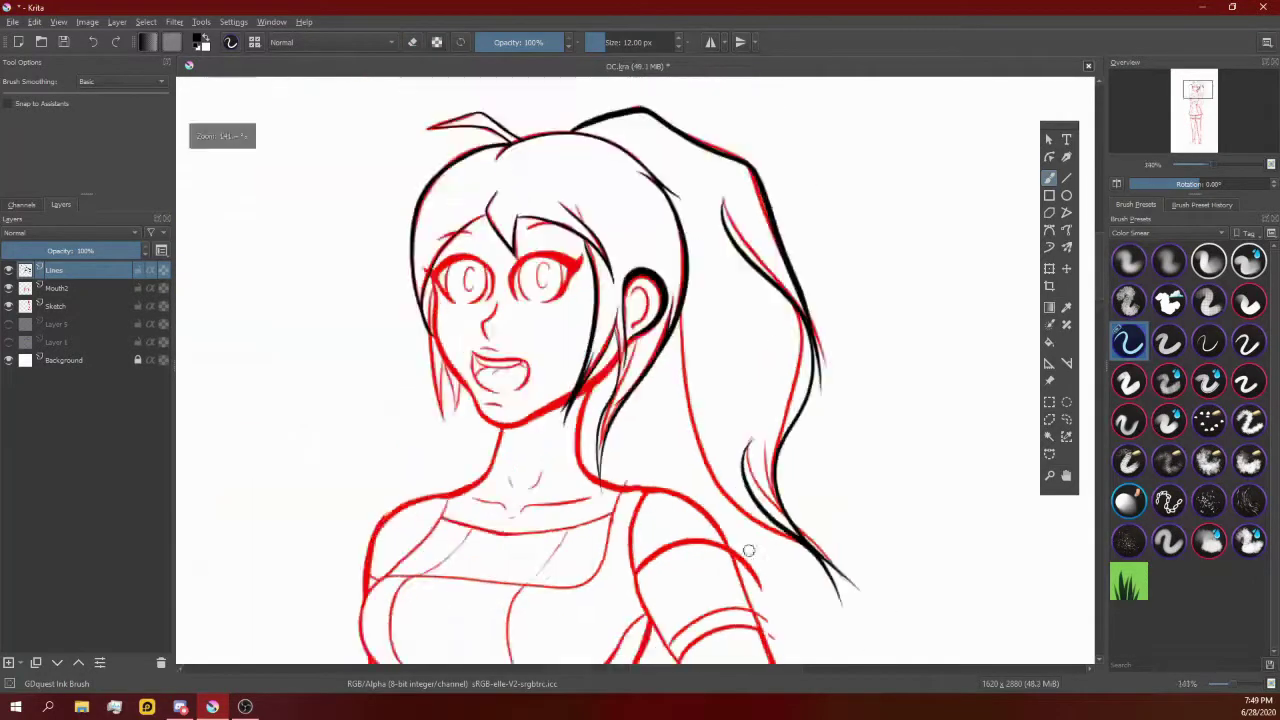
scroll(672, 224, "up", 3)
left_click_drag(660, 393, 731, 549)
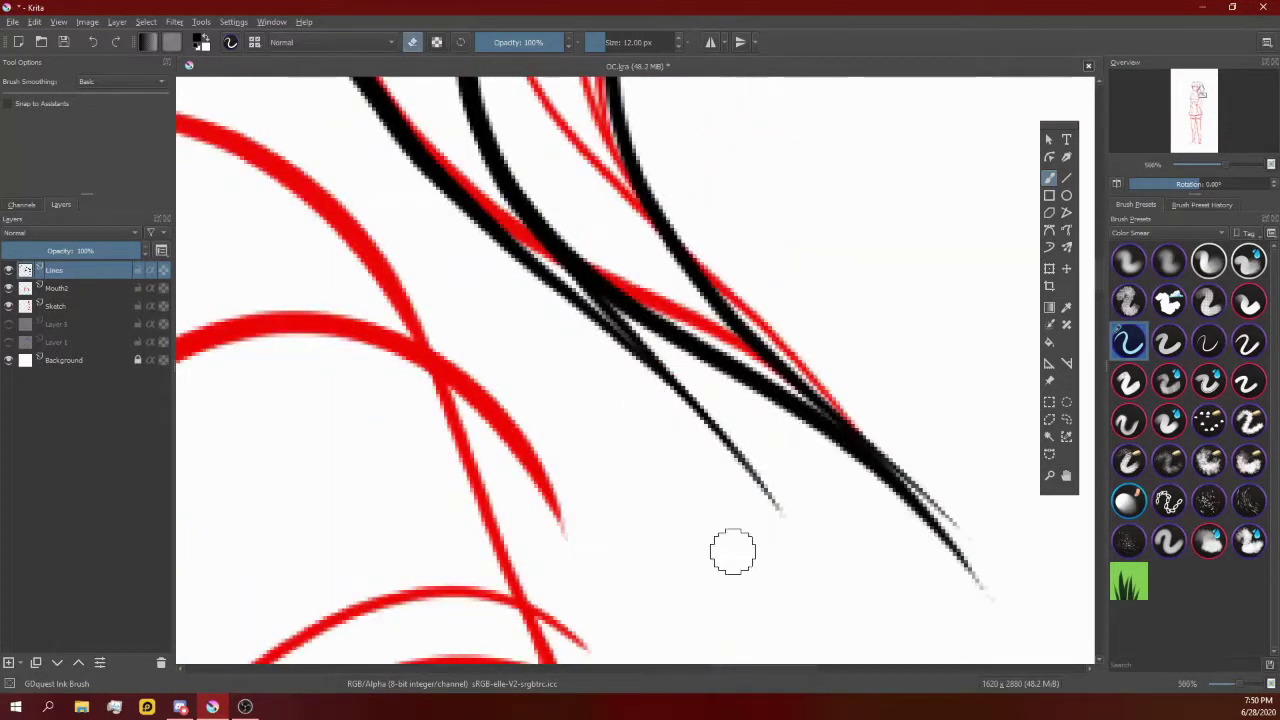
scroll(749, 443, "down", 3)
left_click_drag(749, 443, 611, 309)
scroll(611, 309, "up", 2)
Step: Undo the jaw and cheek strokes, keeping the restored jaw ink stroke
key("ctrl+z")
key("ctrl+z")
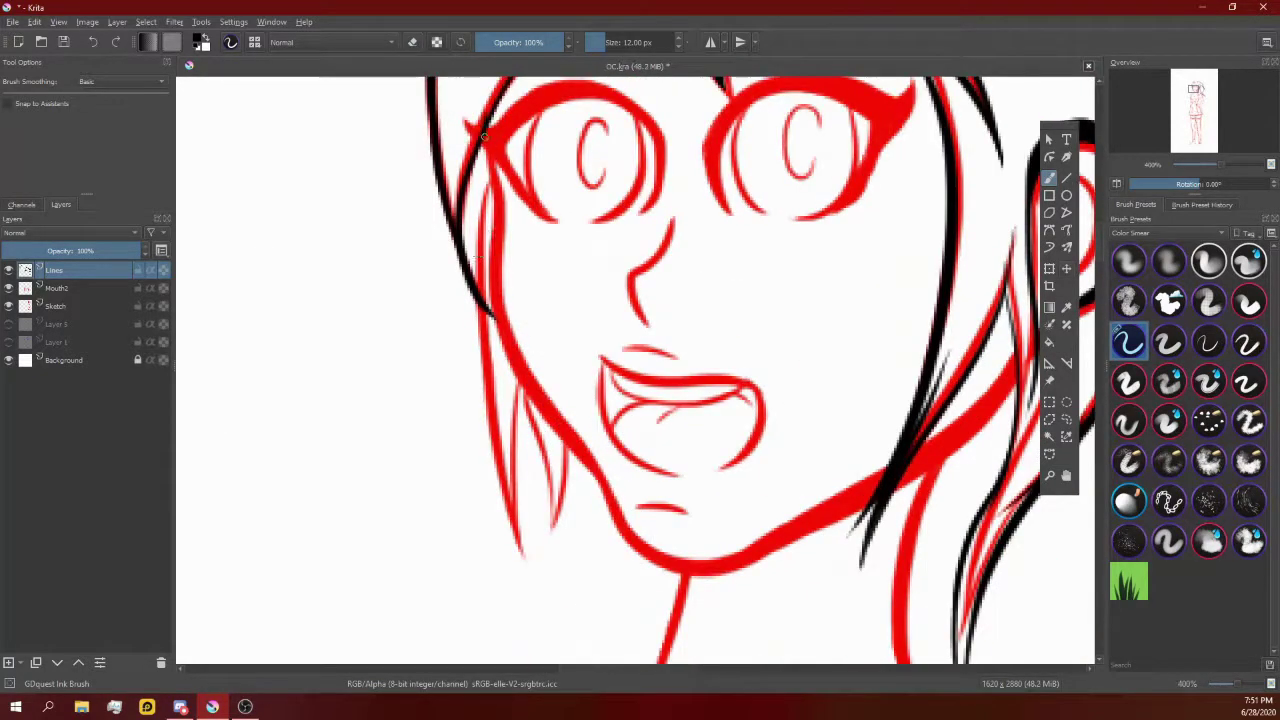
key("ctrl+shift+z")
left_click_drag(572, 516, 520, 527)
key("ctrl+z")
scroll(432, 247, "up", 1)
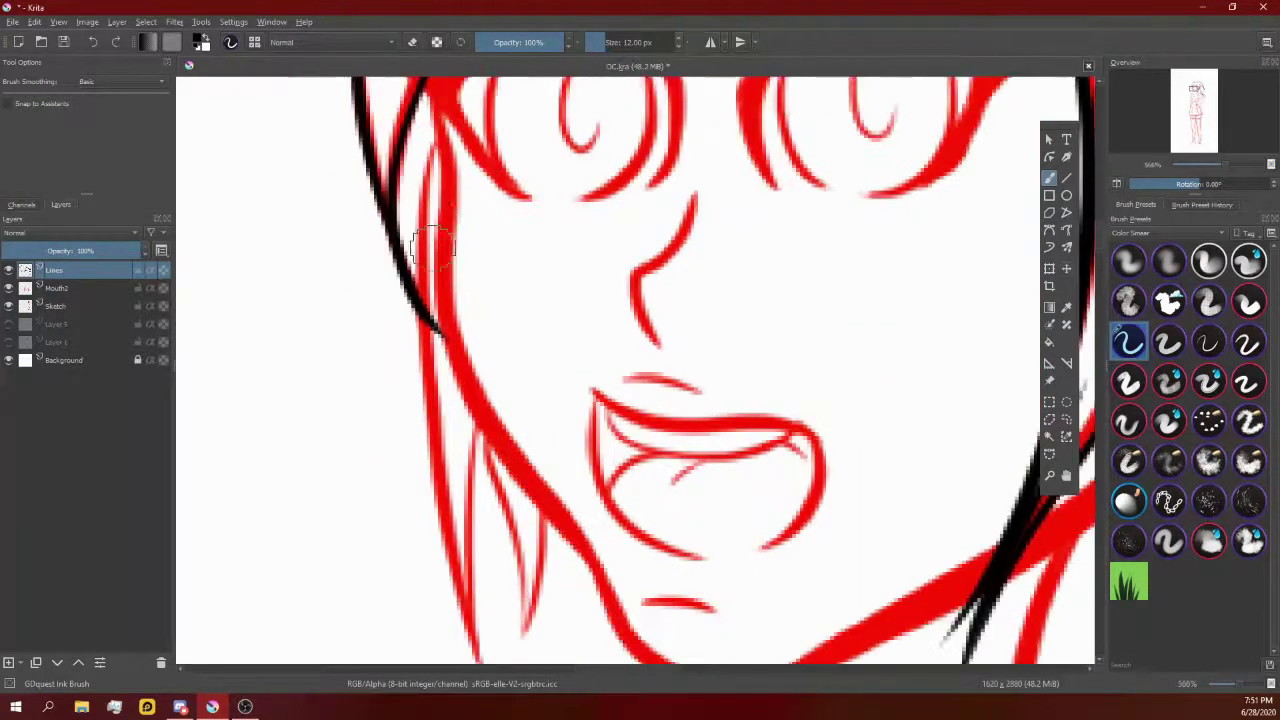
key("ctrl+shift+z")
Step: Ink over the first eye's red C-shaped iris in black
scroll(430, 110, "down", 3)
scroll(600, 474, "up", 3)
scroll(600, 474, "down", 3)
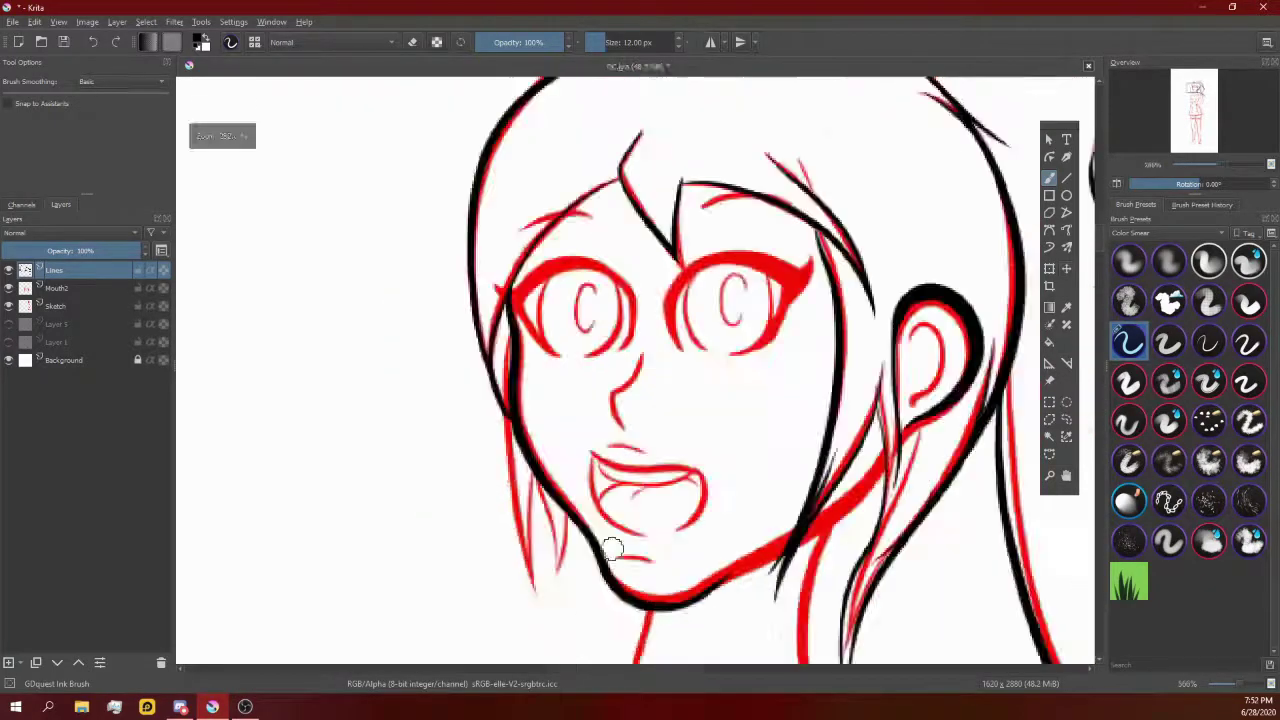
scroll(600, 474, "up", 4)
scroll(600, 474, "down", 1)
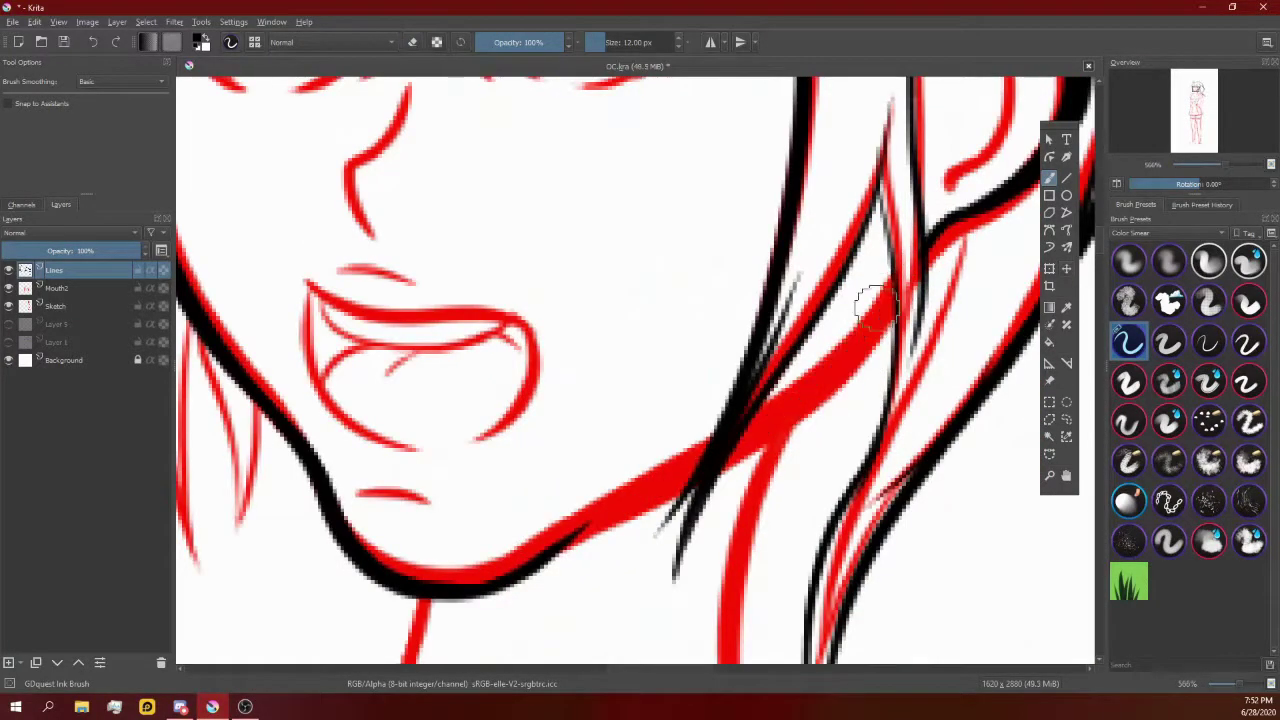
scroll(620, 490, "down", 1)
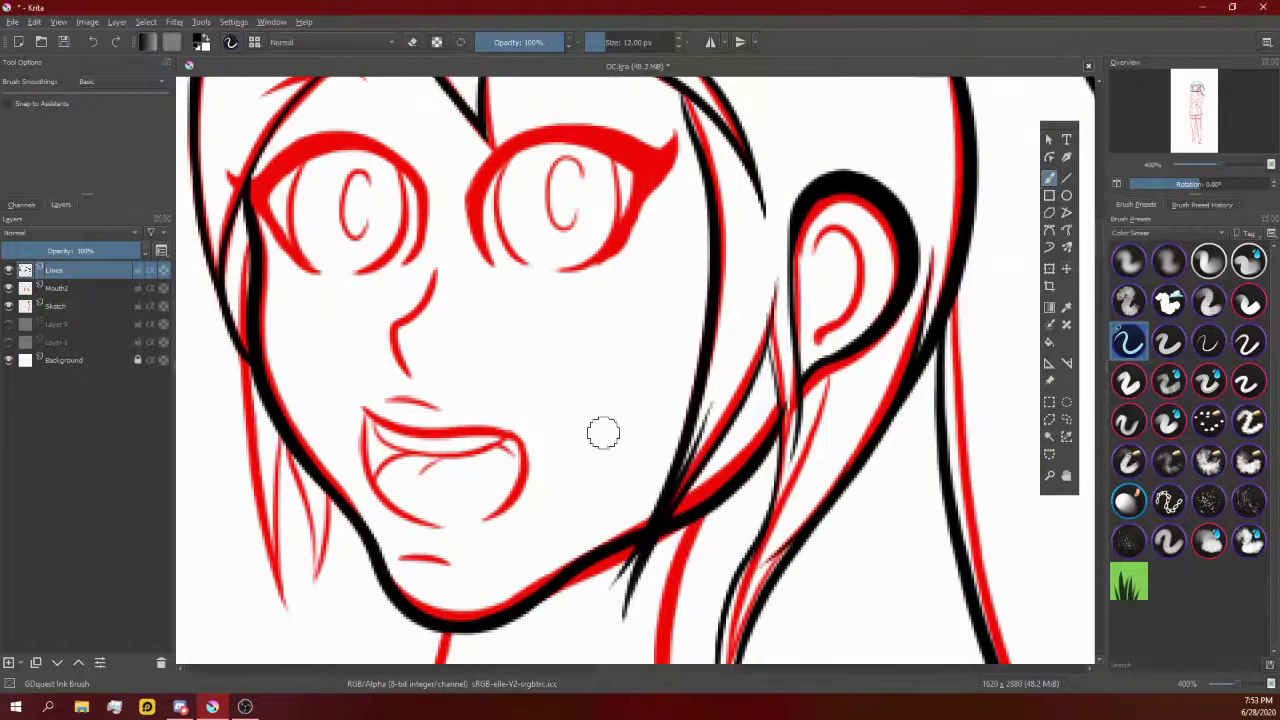
scroll(603, 432, "down", 1)
scroll(686, 514, "up", 2)
scroll(420, 485, "up", 1)
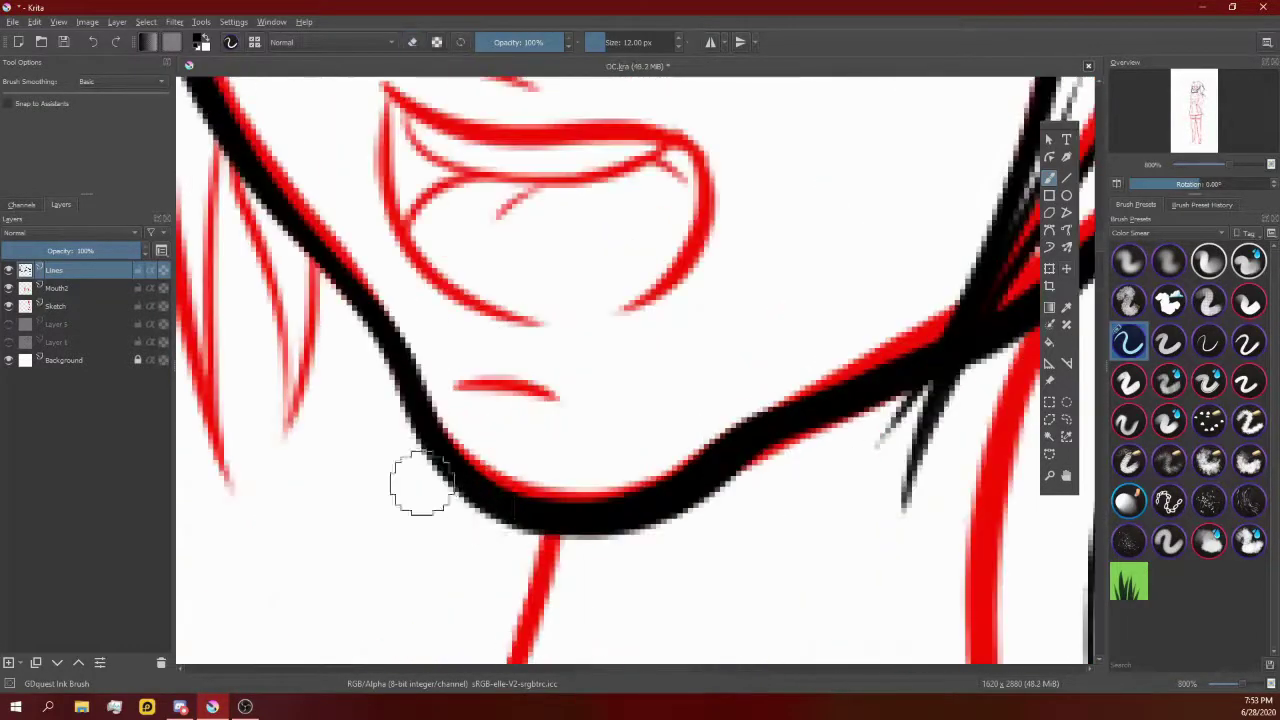
scroll(420, 485, "down", 2)
scroll(457, 428, "up", 2)
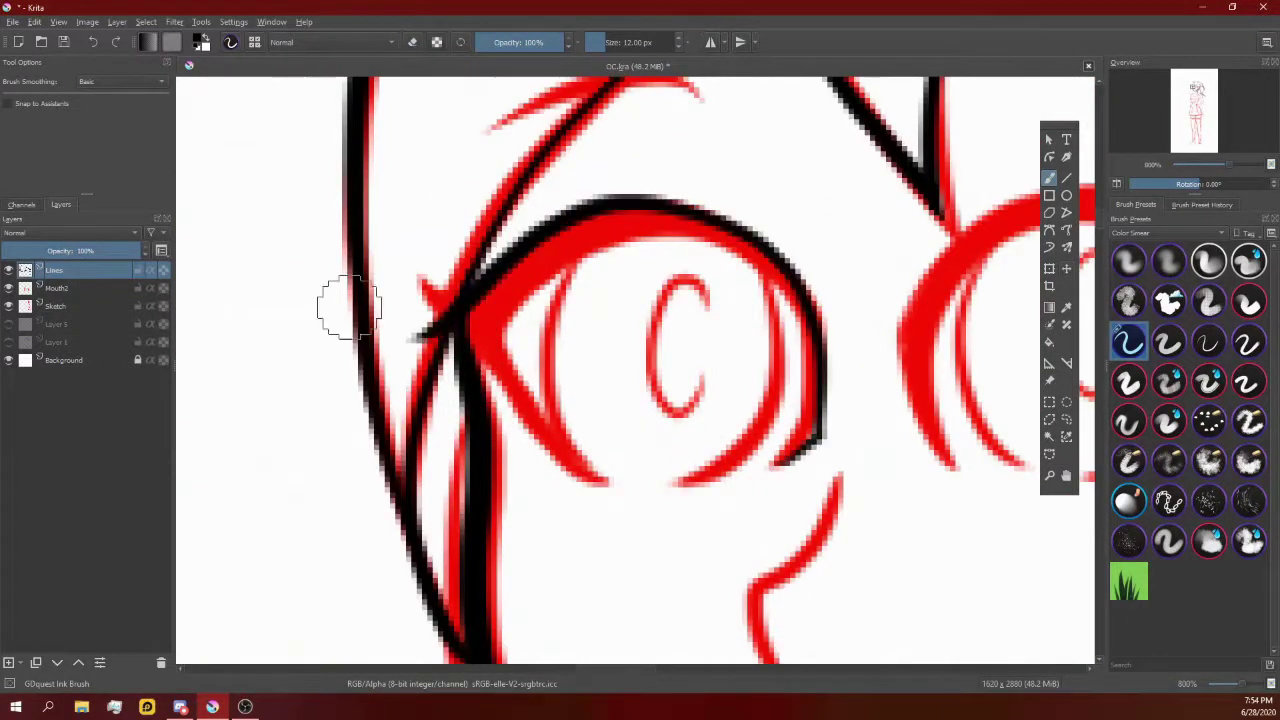
scroll(560, 400, "down", 1)
scroll(600, 420, "up", 1)
scroll(592, 232, "down", 1)
scroll(560, 290, "up", 1)
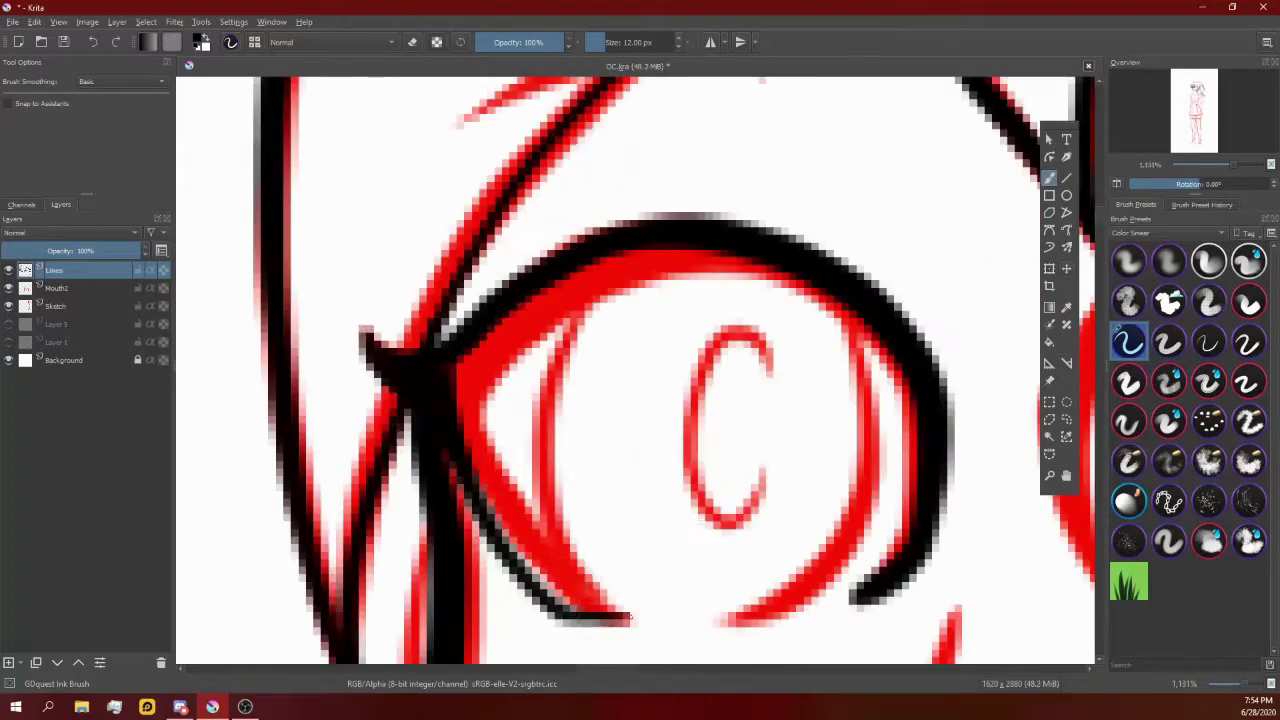
scroll(449, 394, "down", 1)
scroll(728, 485, "up", 2)
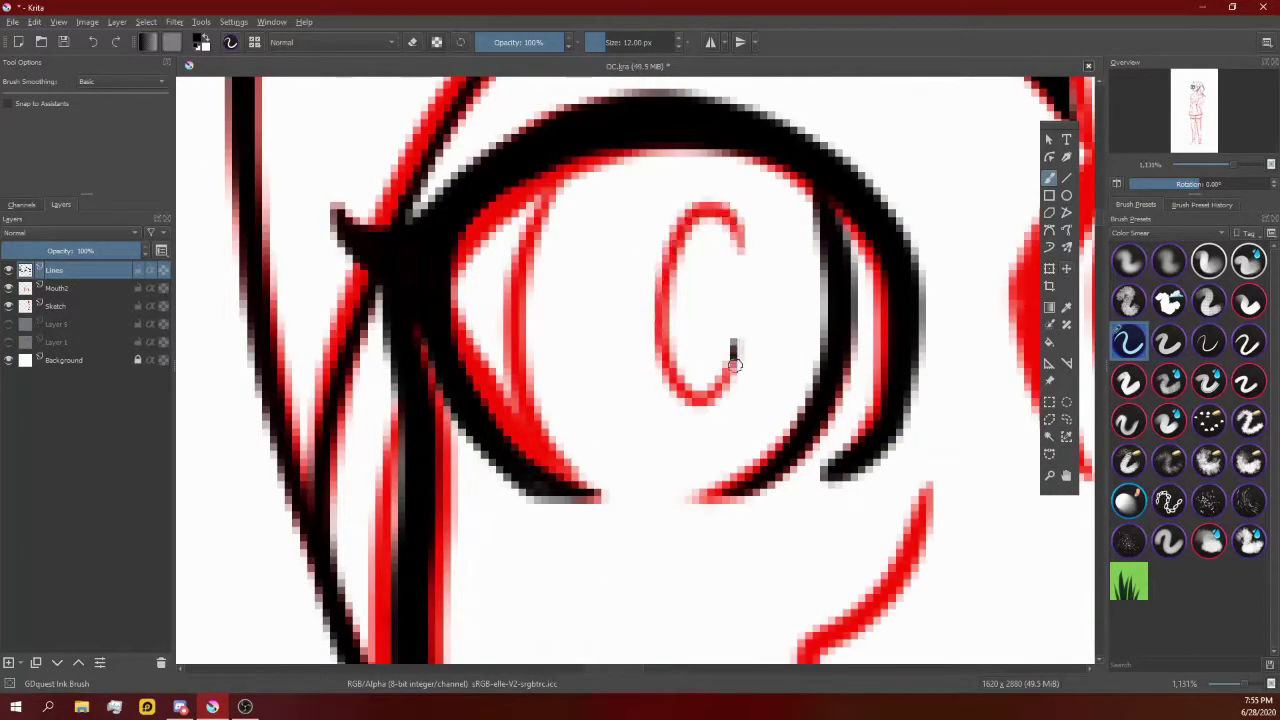
left_click_drag(735, 365, 742, 240)
scroll(651, 508, "up", 1)
scroll(621, 511, "down", 2)
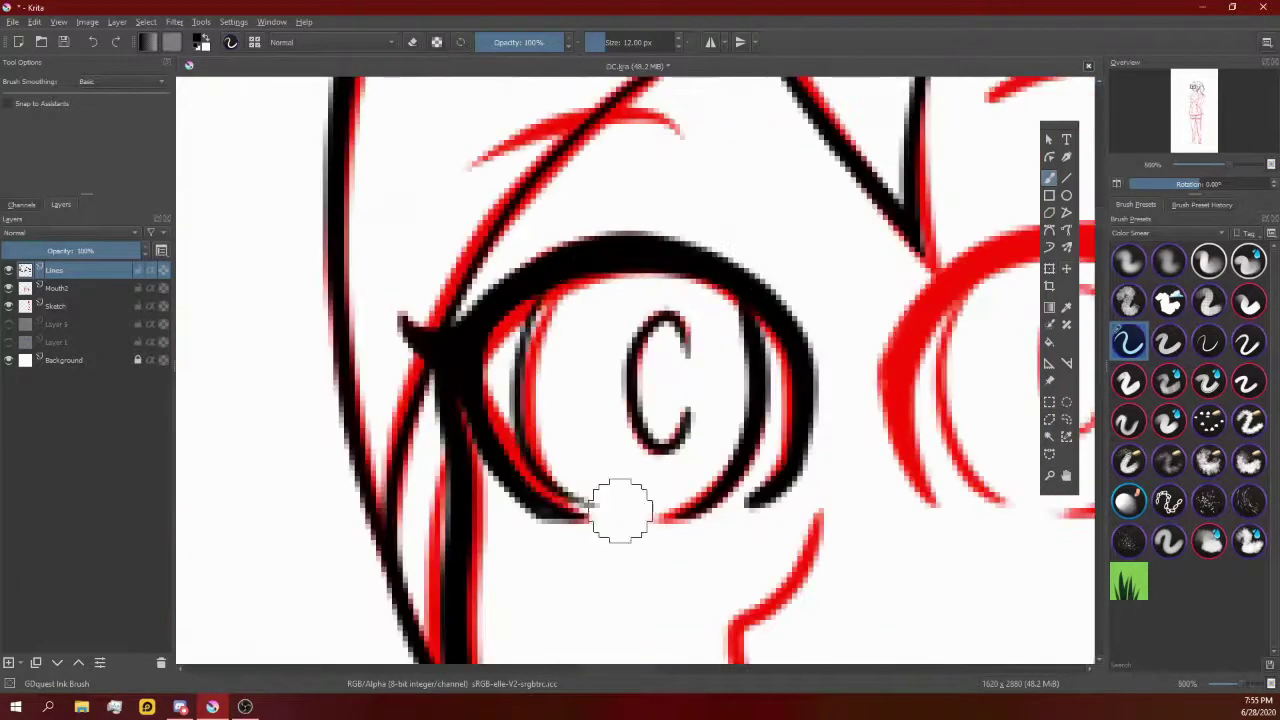
scroll(621, 511, "down", 1)
scroll(535, 375, "up", 1)
scroll(464, 336, "up", 1)
scroll(563, 286, "down", 2)
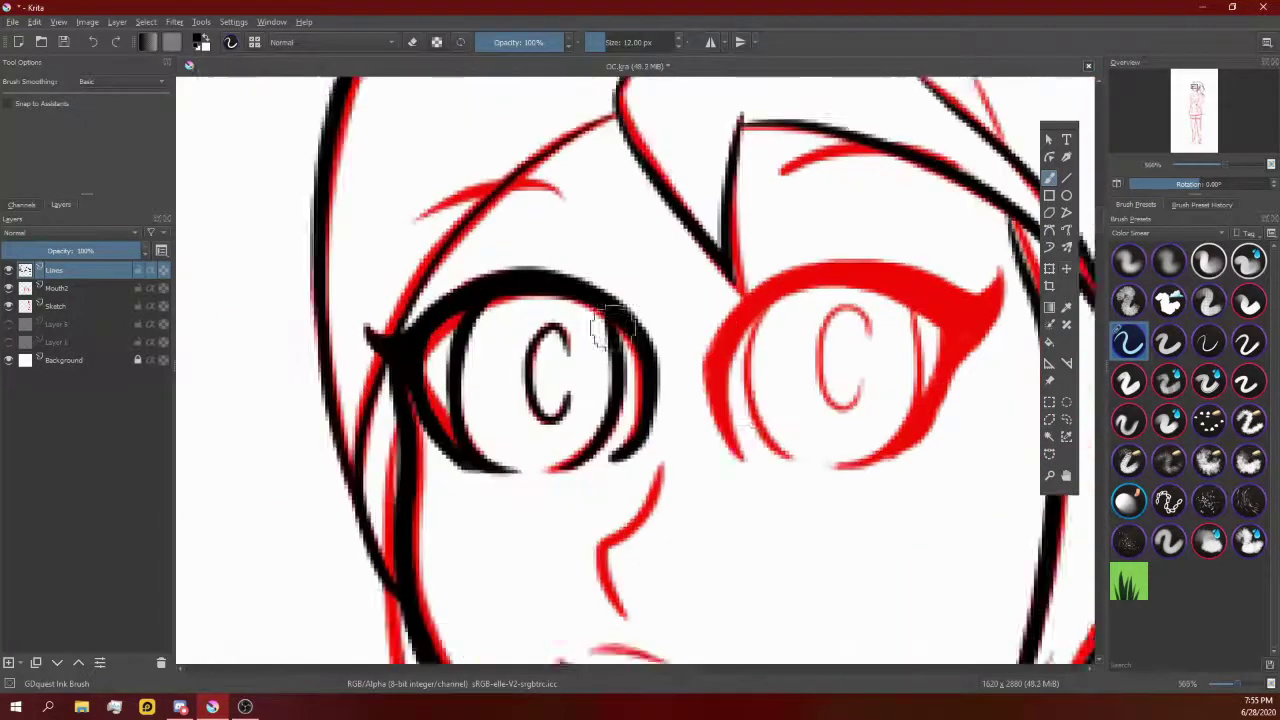
scroll(606, 329, "down", 1)
scroll(600, 386, "up", 2)
Step: Ink the right eye's outline and its outer edge in black
left_click_drag(560, 590, 960, 340)
scroll(786, 423, "down", 1)
scroll(600, 600, "up", 2)
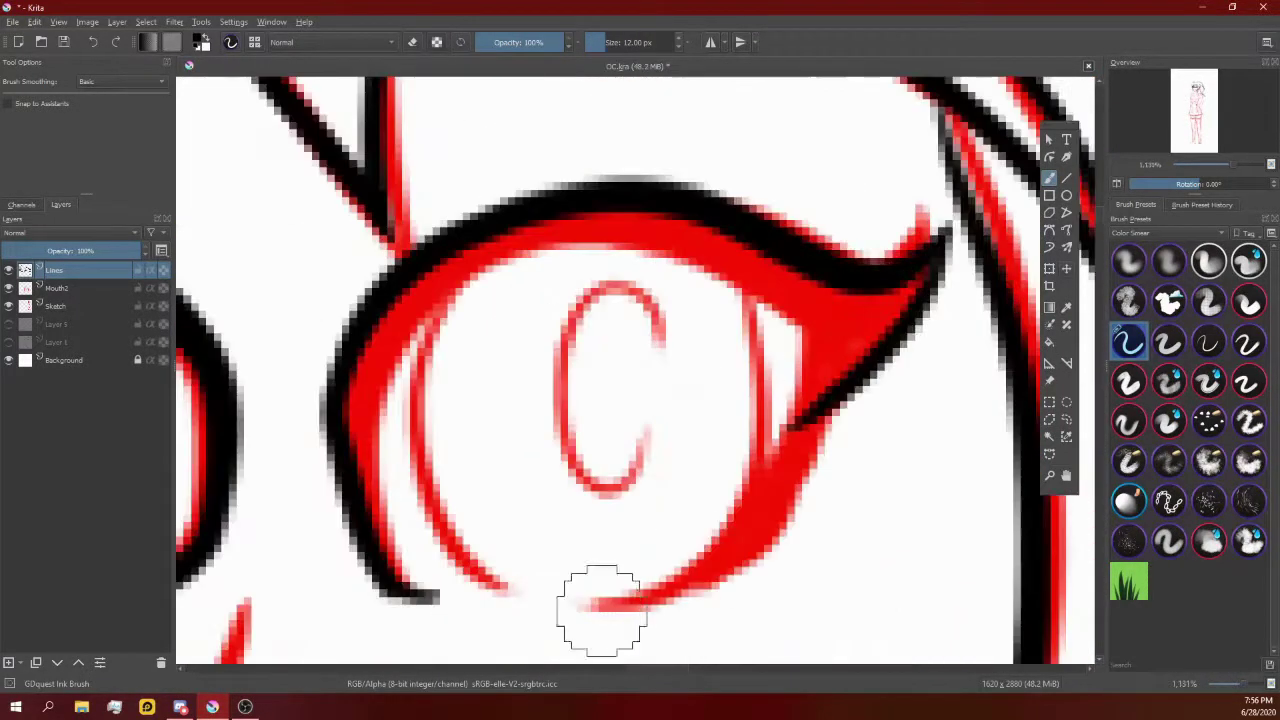
mouse_move(600, 600)
left_mouse_down()
mouse_move(806, 400)
mouse_move(860, 303)
left_mouse_up()
scroll(935, 197, "down", 1)
scroll(500, 343, "up", 1)
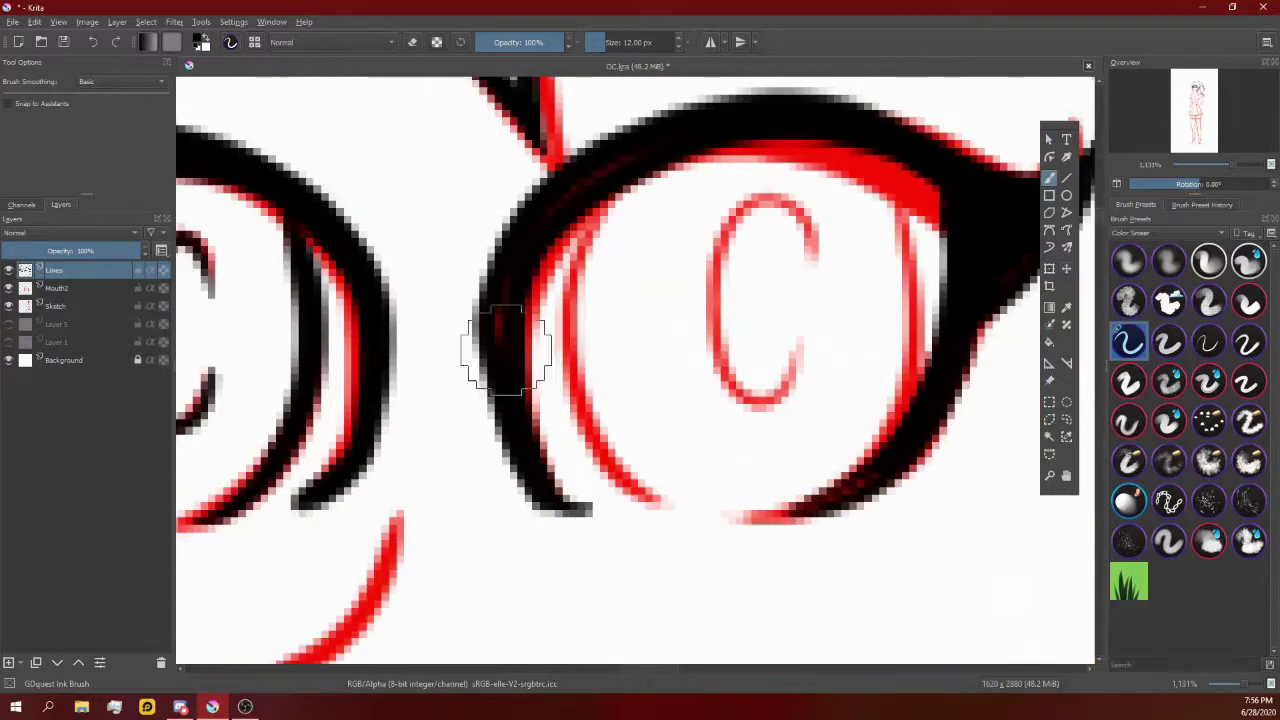
scroll(482, 473, "down", 1)
scroll(598, 285, "up", 1)
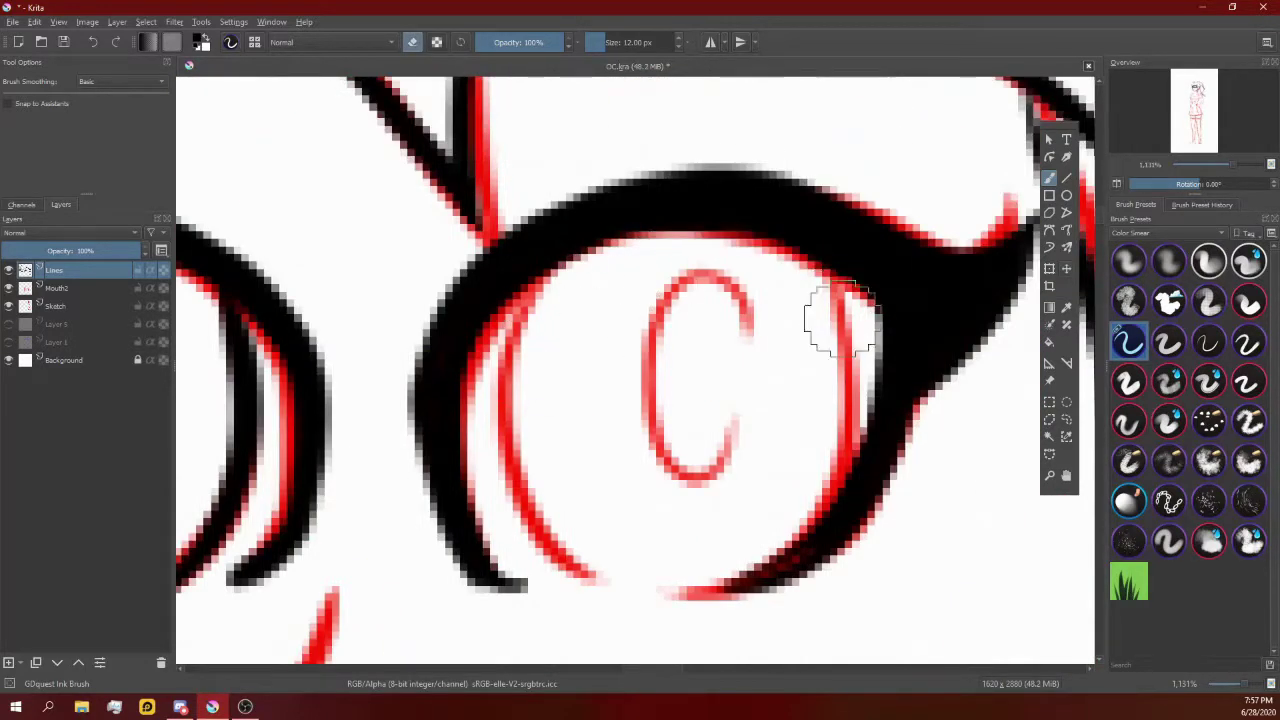
Step: Ink the right eye's C-shaped iris, redrawing it after one misplaced stroke
left_click_drag(742, 290, 728, 455)
key("ctrl+z")
scroll(663, 371, "down", 1)
left_click_drag(725, 405, 720, 333)
scroll(686, 300, "down", 1)
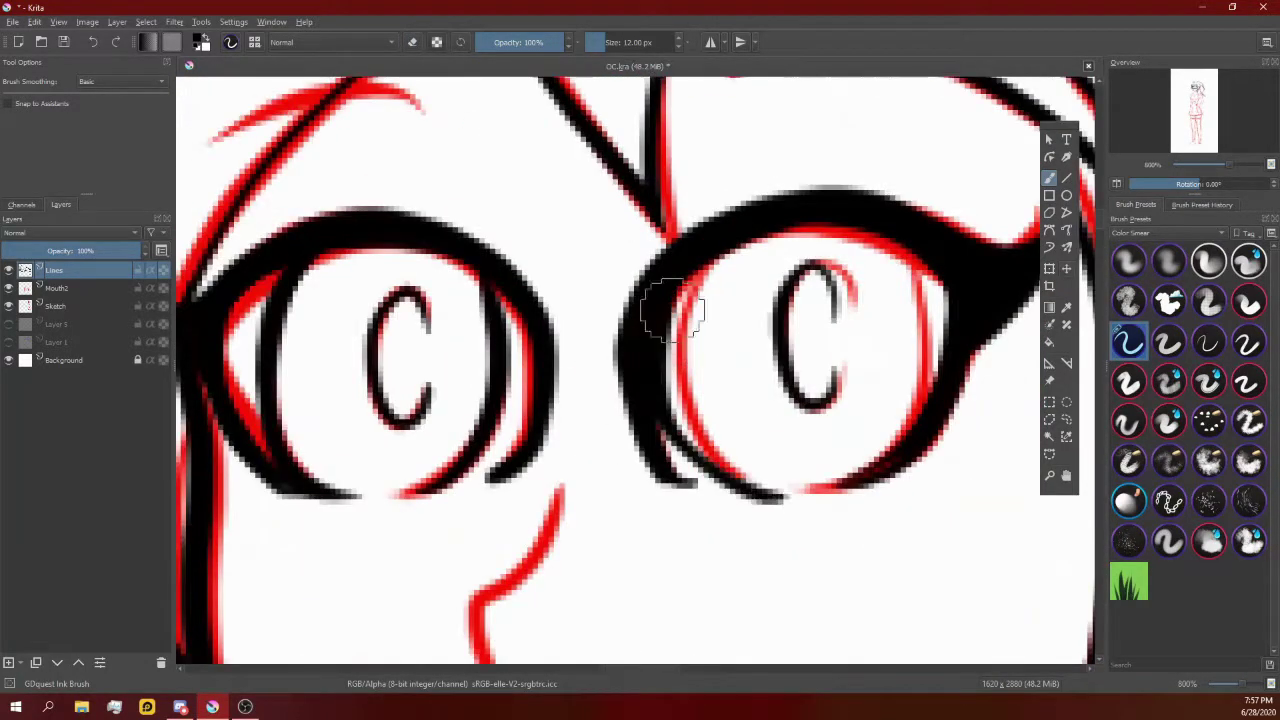
scroll(694, 286, "up", 2)
scroll(782, 285, "down", 1)
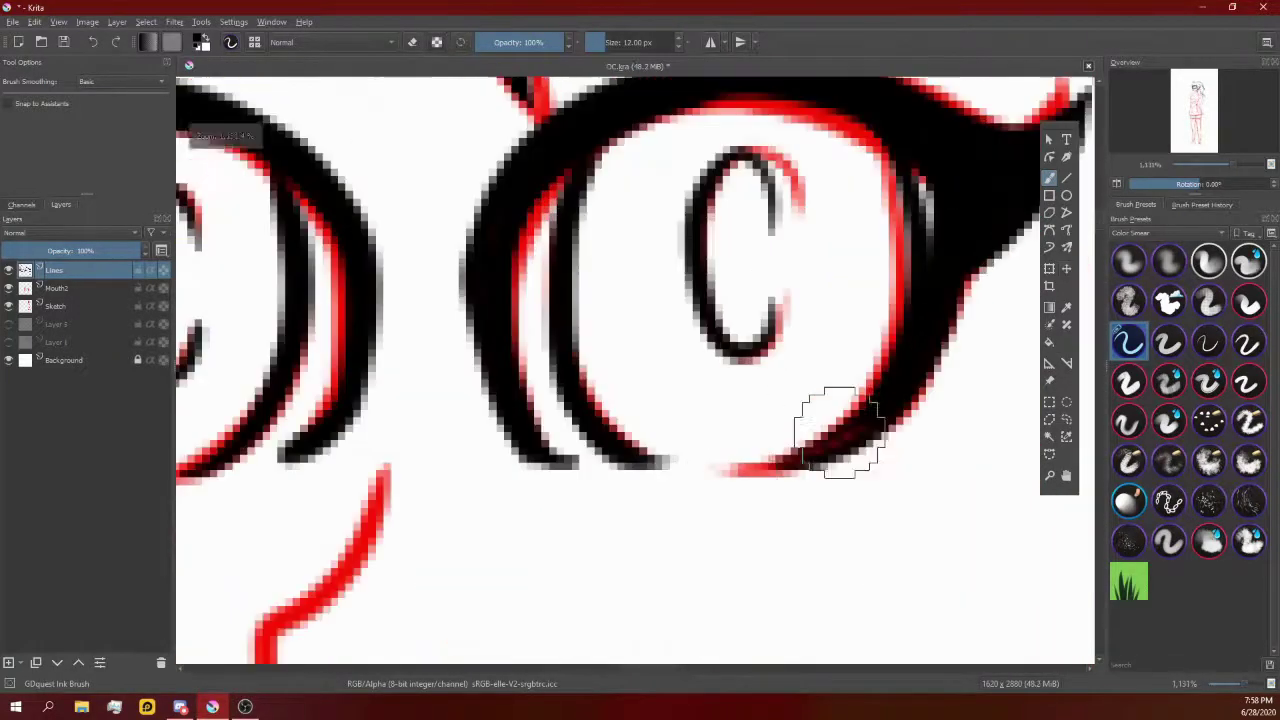
scroll(829, 429, "down", 1)
scroll(723, 363, "down", 1)
scroll(180, 306, "up", 1)
Step: Pick a tool from the left toolbox and switch the brush to eraser mode
left_click(9, 305)
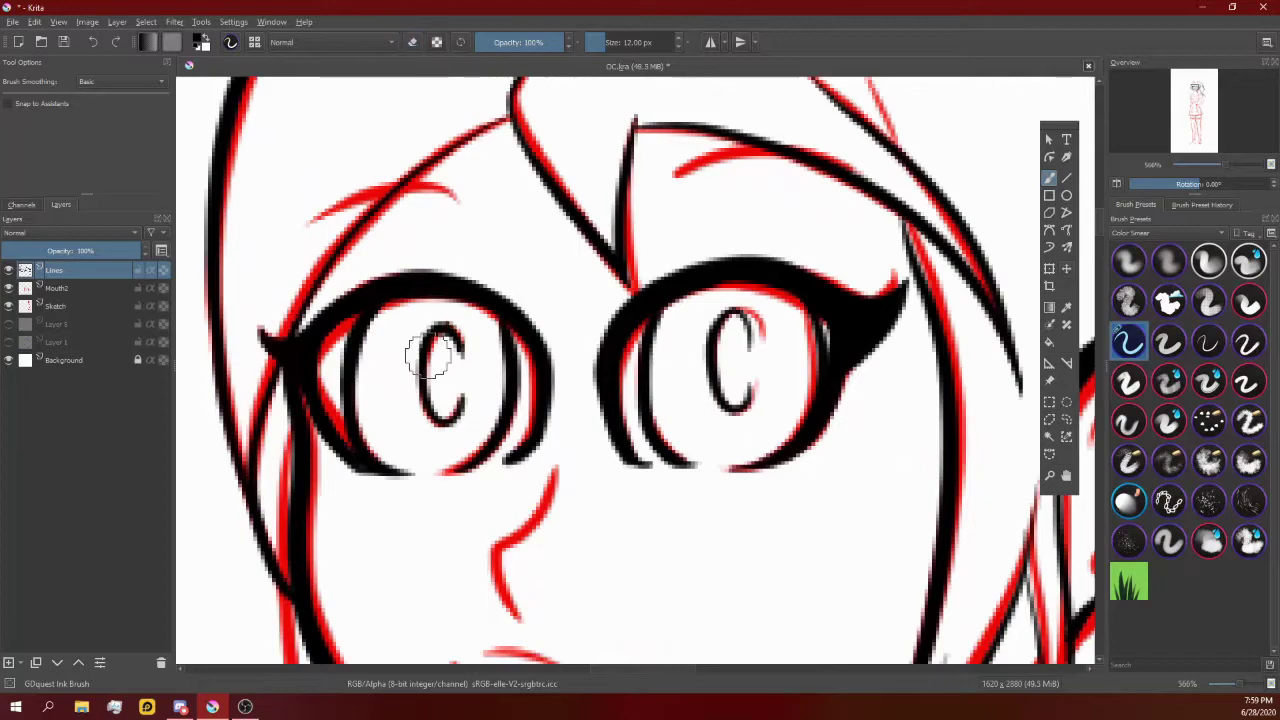
key("e")
scroll(720, 390, "down", 4)
scroll(720, 390, "up", 5)
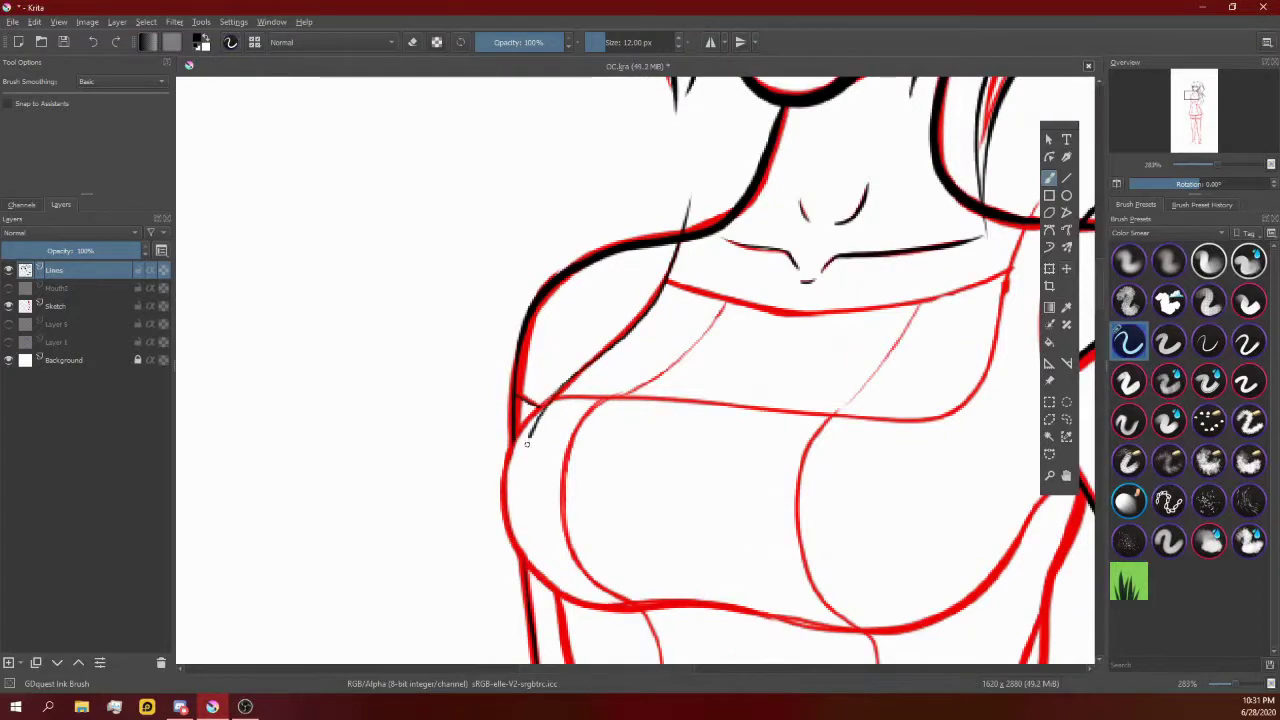
Step: Ink the chest's bottom curve and right side in black, redrawing the messy right edge cleanly
left_click_drag(527, 443, 423, 337)
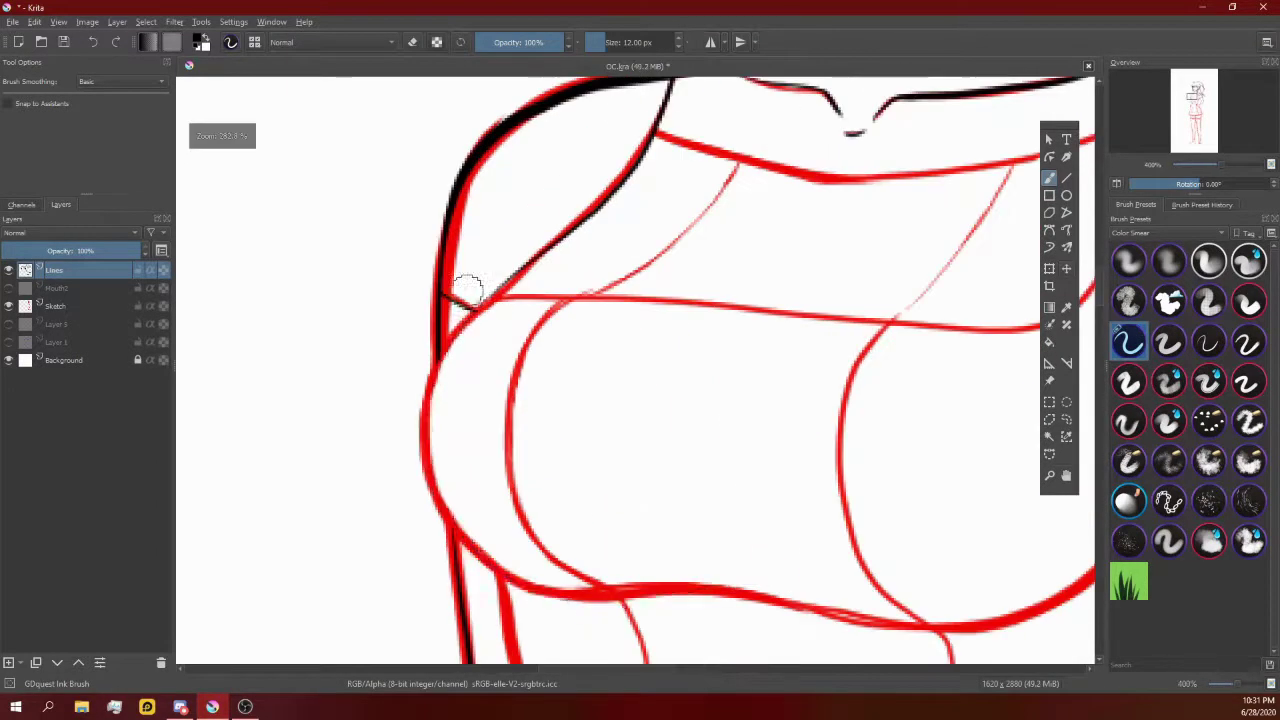
left_click_drag(565, 495, 808, 522)
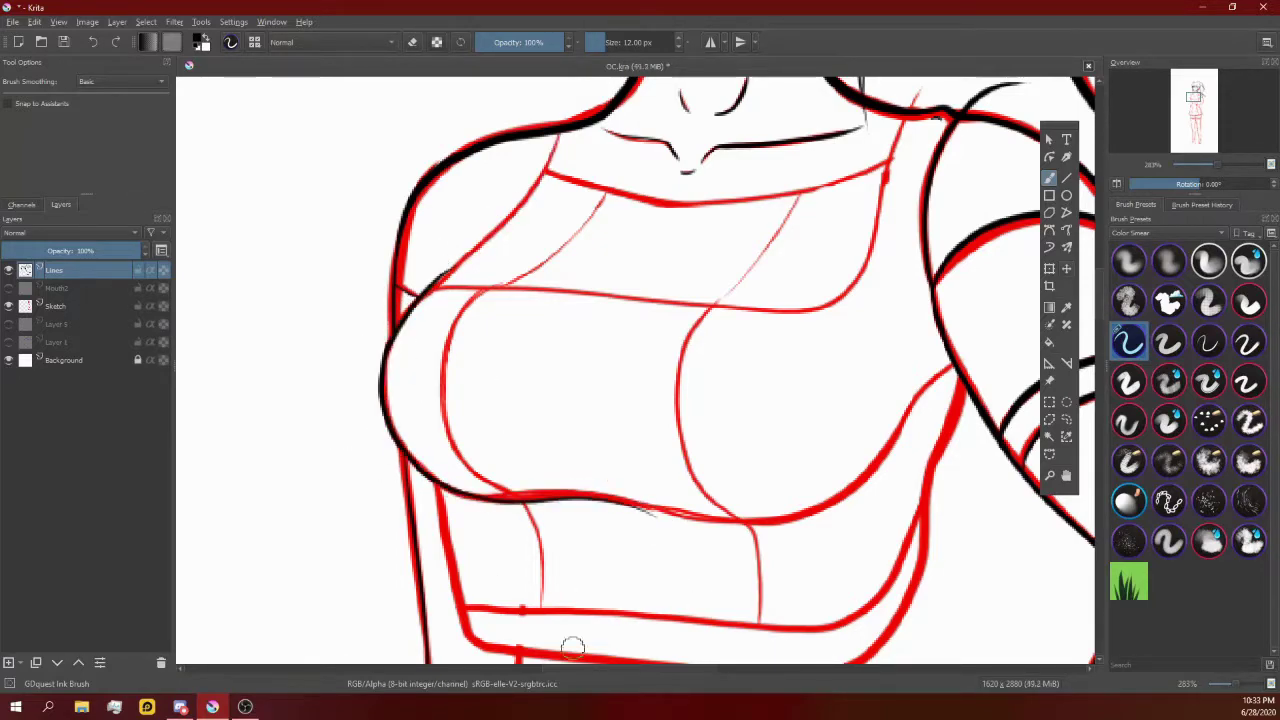
left_click_drag(512, 477, 432, 457)
left_click_drag(820, 460, 410, 372)
scroll(523, 540, "up", 2)
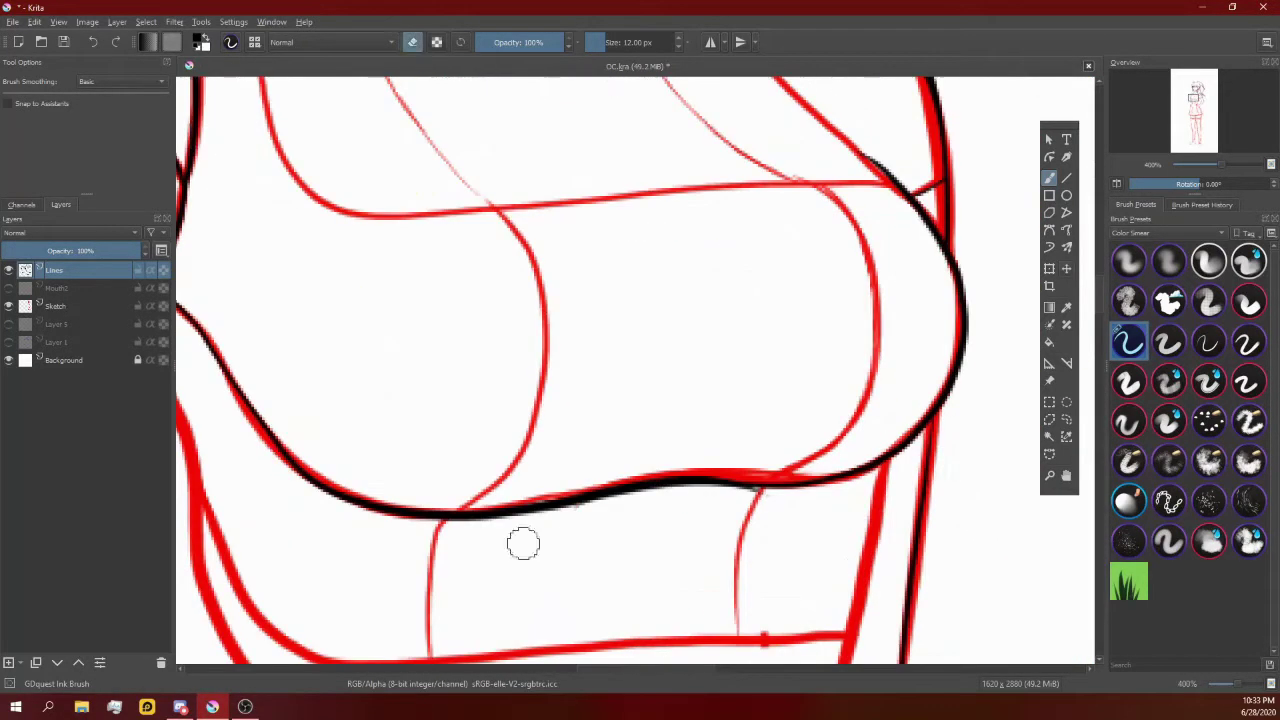
left_click_drag(680, 488, 850, 150)
key("ctrl+z")
left_click_drag(690, 488, 830, 135)
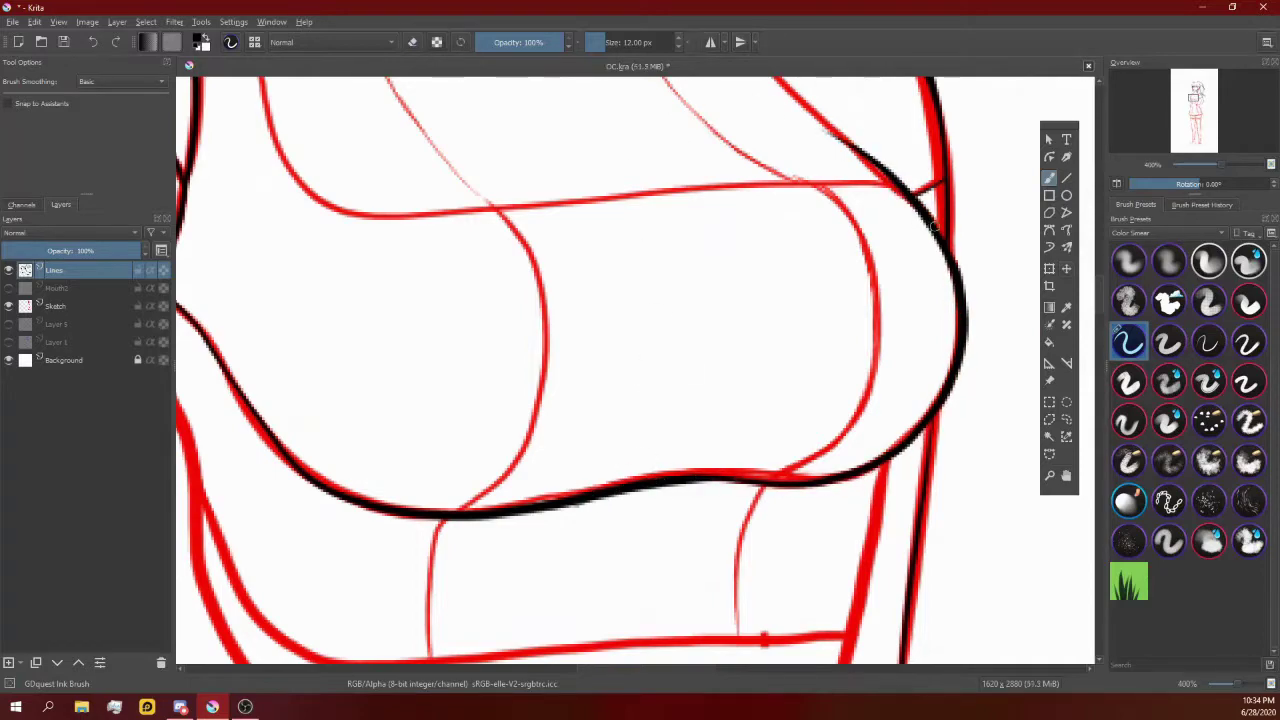
left_click_drag(942, 428, 968, 300)
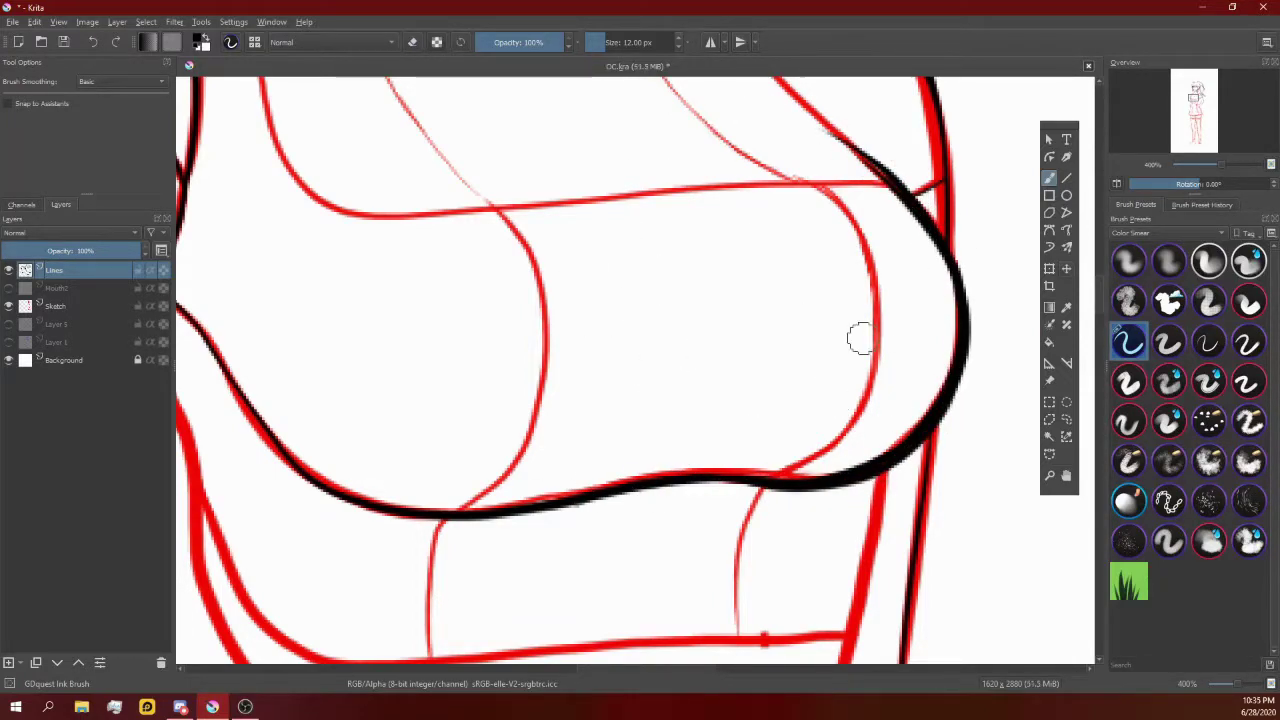
Step: Mirror the view to check the chest outline, then return from eraser to the ink brush
key("m")
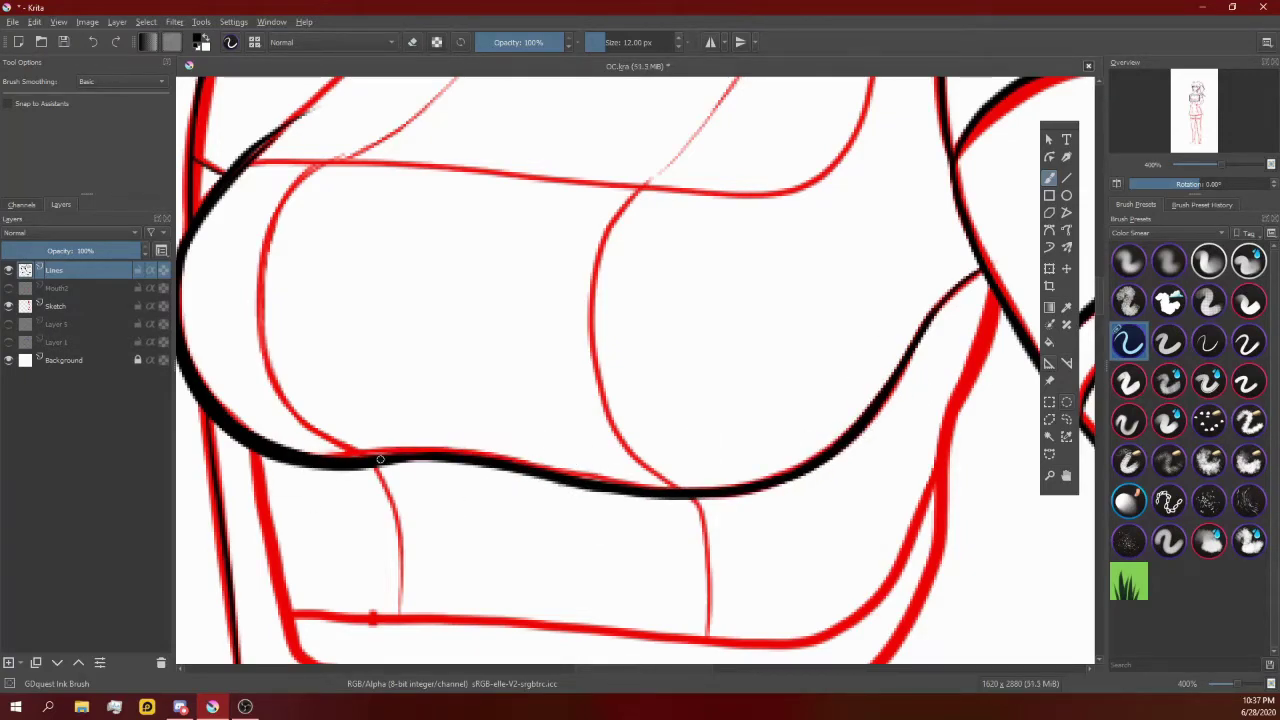
scroll(380, 459, "down", 5)
scroll(523, 400, "up", 3)
scroll(494, 323, "up", 2)
scroll(543, 303, "up", 2)
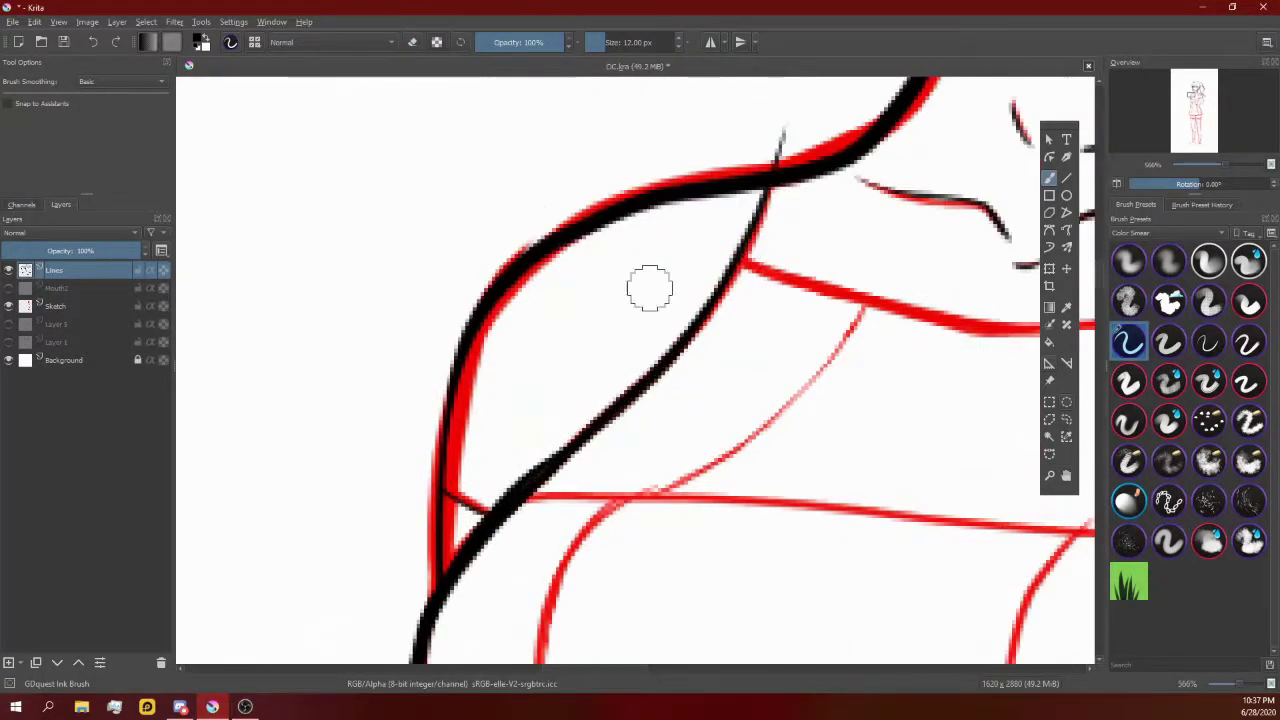
scroll(540, 386, "up", 1)
scroll(793, 186, "down", 1)
key("e")
scroll(787, 193, "down", 2)
scroll(628, 386, "up", 2)
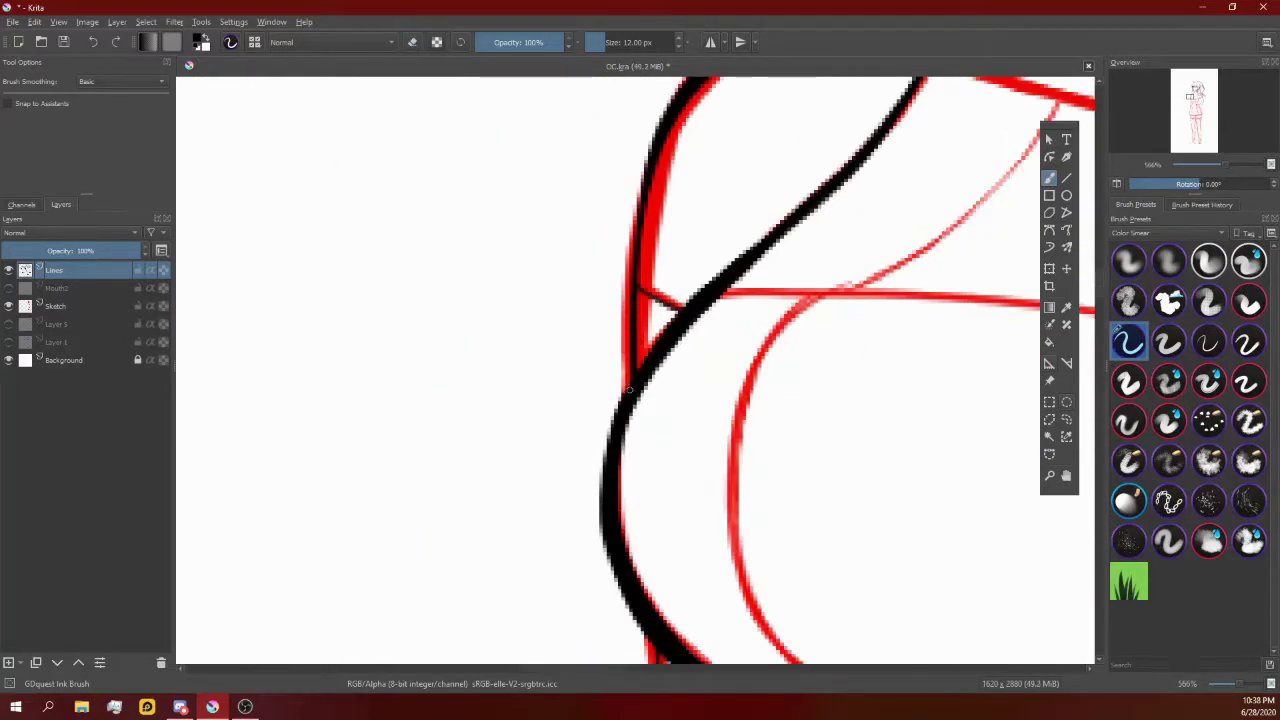
scroll(606, 444, "down", 7)
scroll(471, 471, "up", 4)
scroll(520, 460, "up", 1)
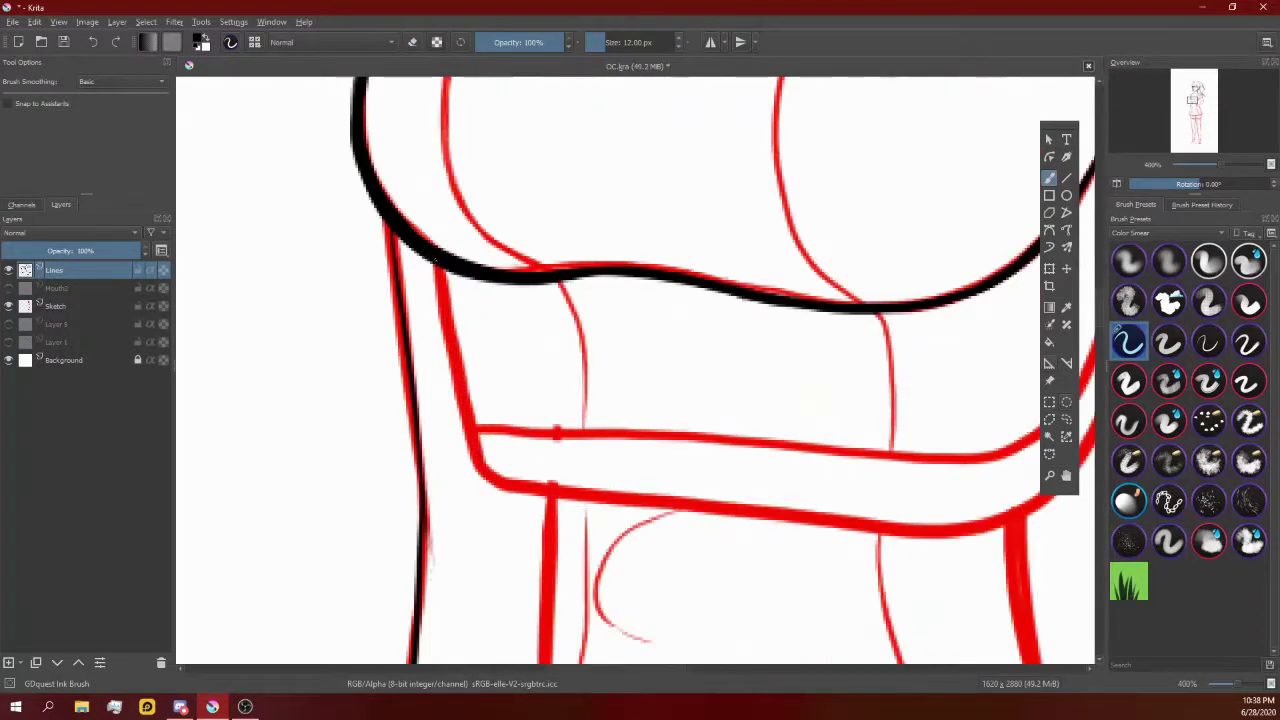
scroll(575, 456, "up", 1)
Step: Ink the right body contour down to the band, plus the band's left side and bottom
left_click_drag(575, 456, 695, 412)
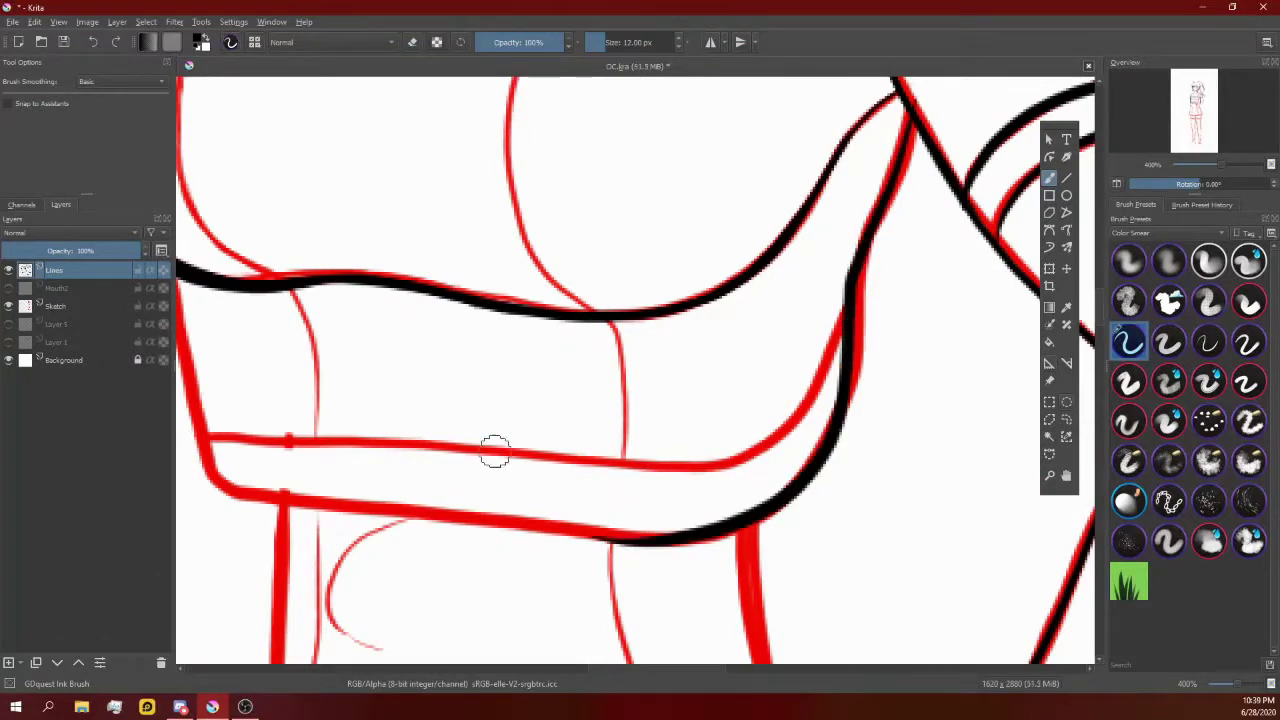
key("ctrl+z")
left_click_drag(520, 517, 490, 557)
mouse_move(878, 145)
left_mouse_down()
mouse_move(748, 563)
mouse_move(560, 577)
left_mouse_up()
scroll(840, 170, "up", 1)
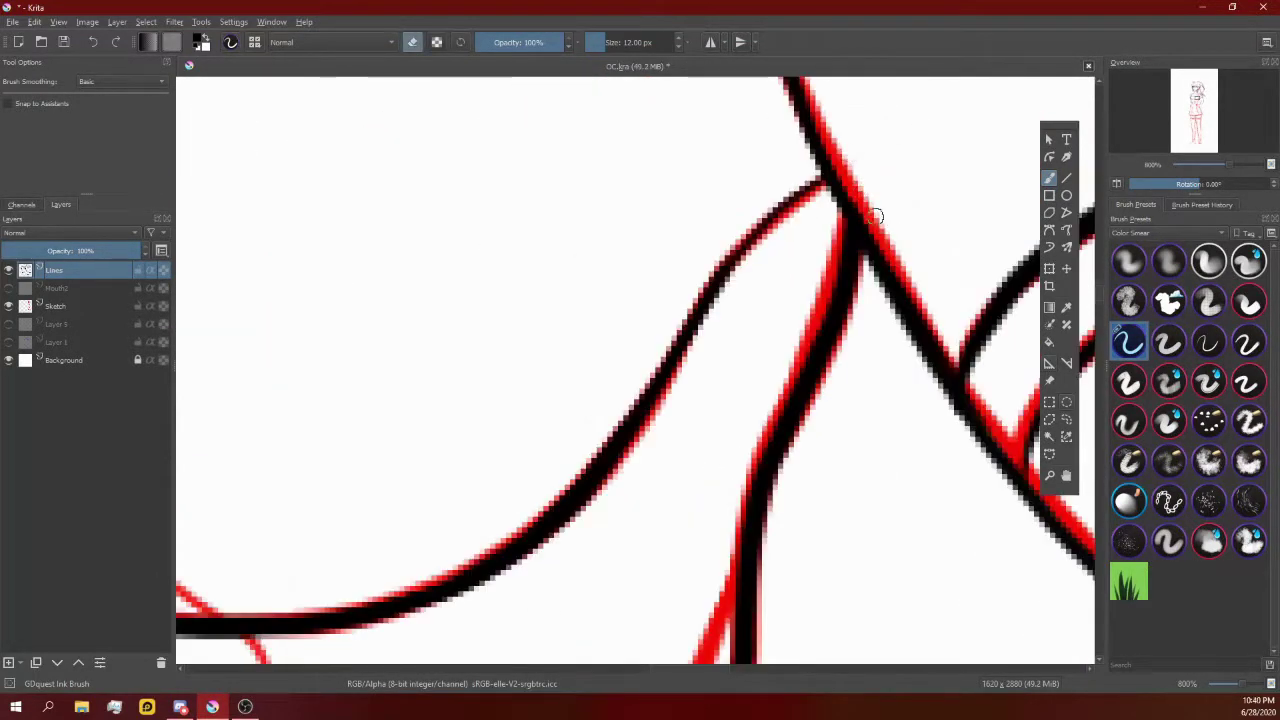
scroll(838, 162, "down", 1)
left_click_drag(777, 486, 380, 230)
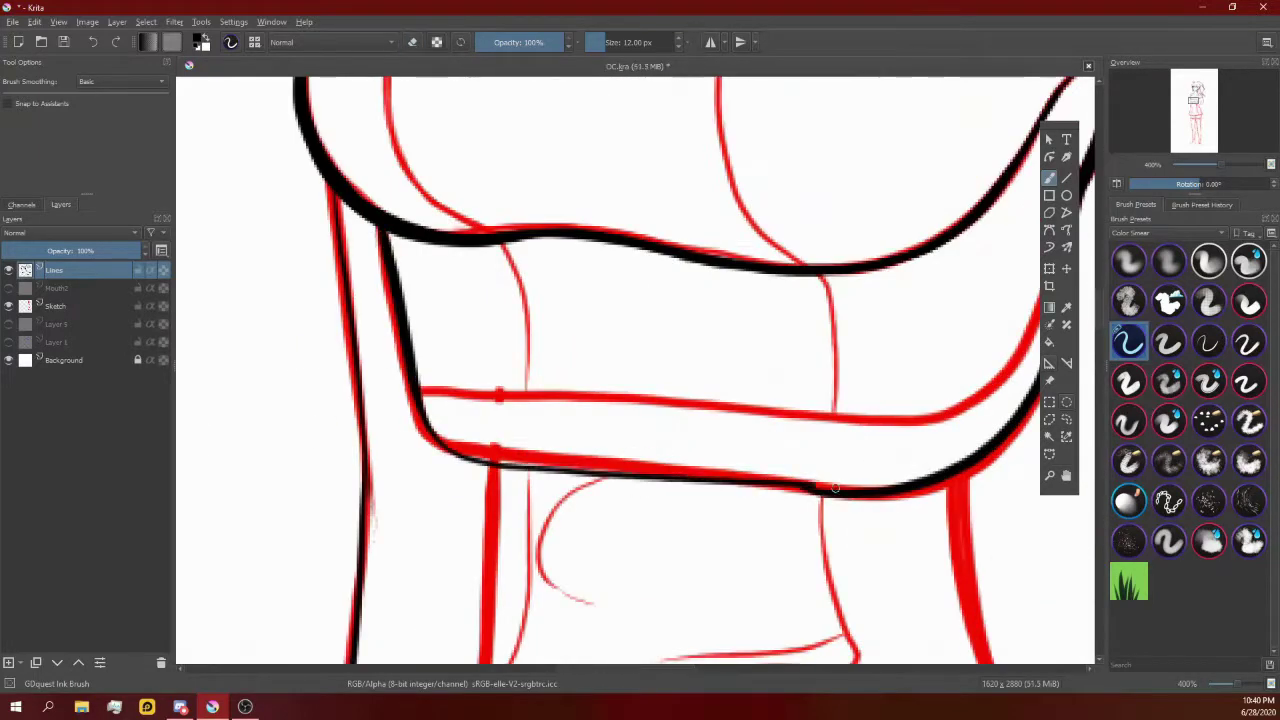
scroll(783, 493, "down", 2)
scroll(783, 493, "up", 2)
scroll(783, 493, "up", 1)
scroll(470, 607, "down", 1)
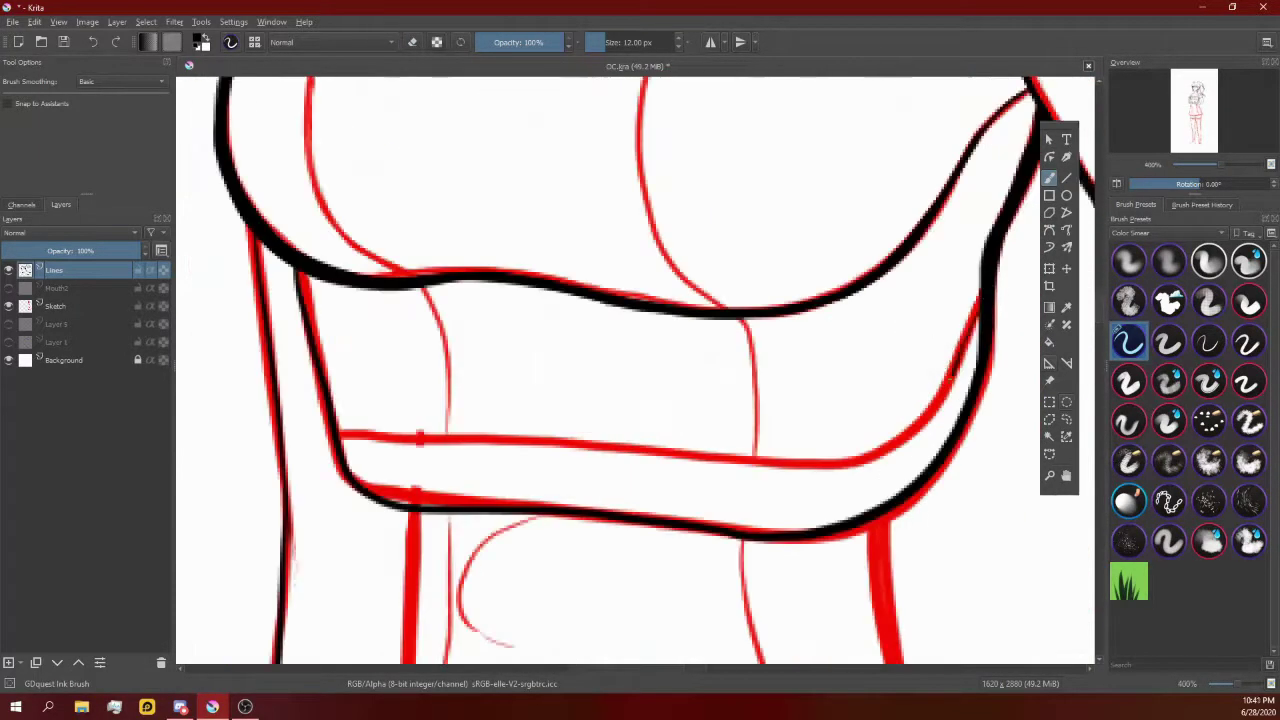
Step: Extend the middle torso line in black and zoom around to review the inked top
left_click_drag(603, 444, 870, 462)
scroll(360, 363, "down", 1)
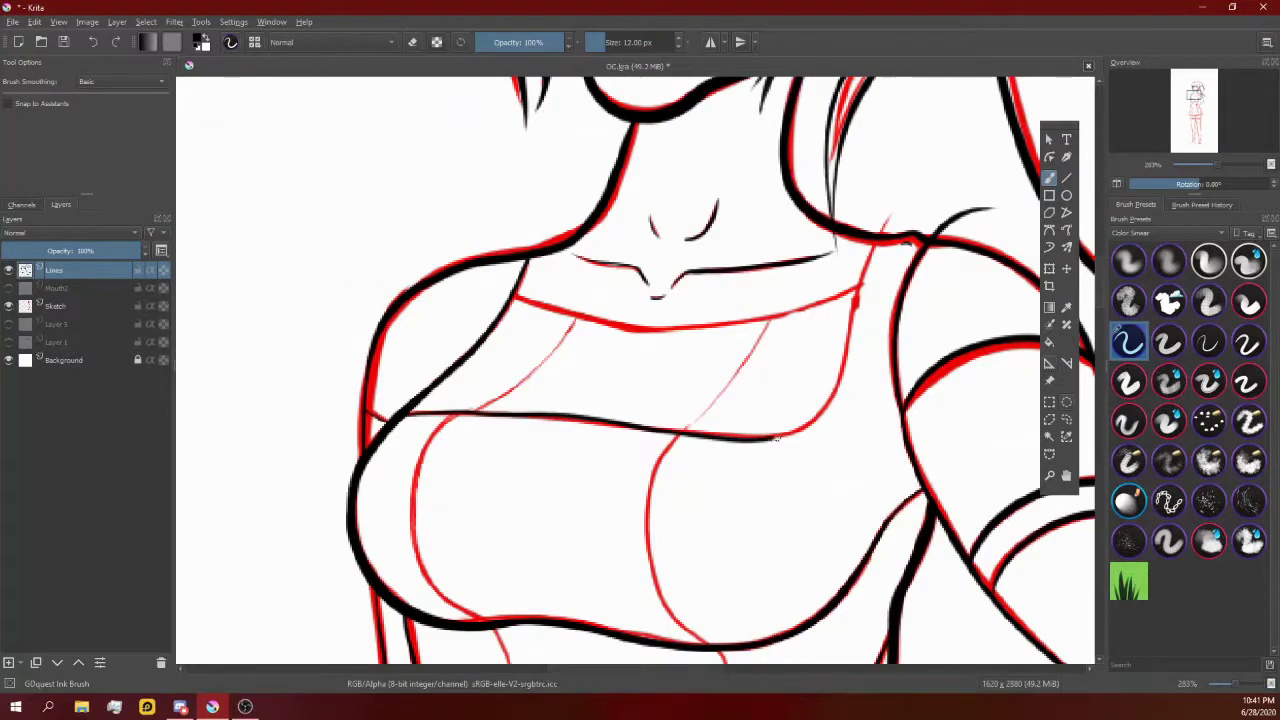
scroll(635, 363, "down", 1)
scroll(377, 375, "up", 1)
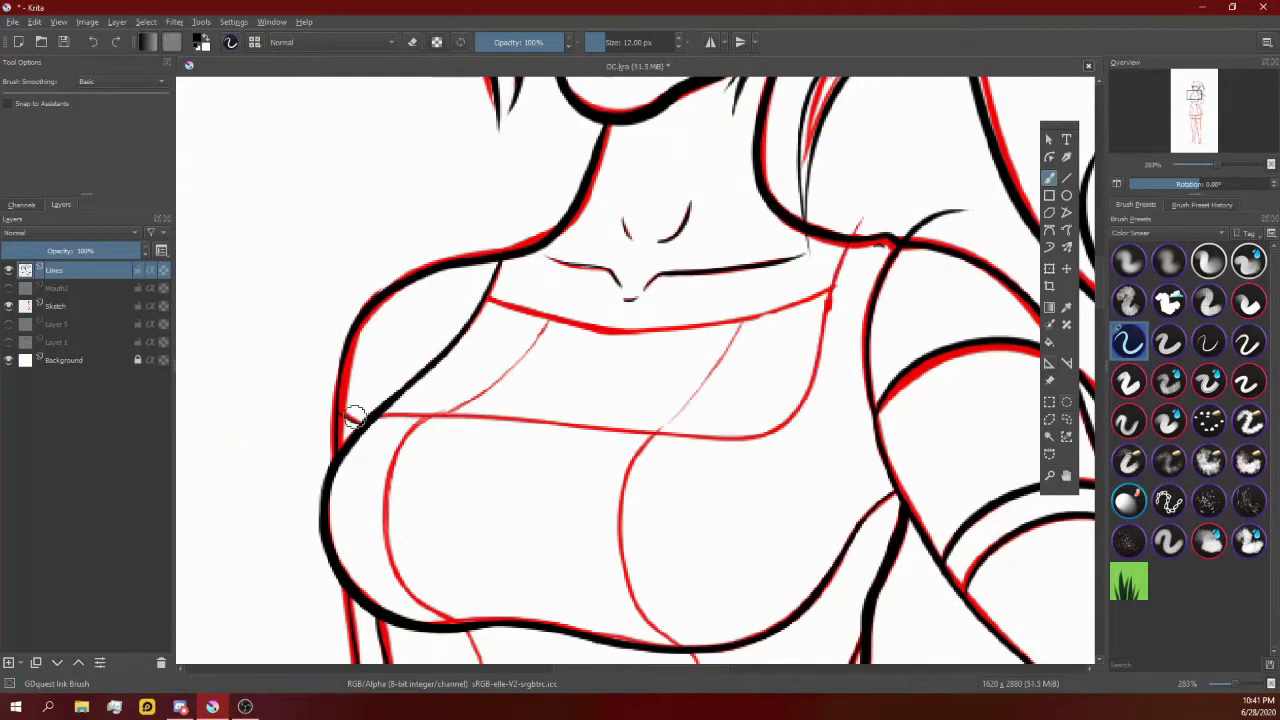
scroll(423, 434, "down", 1)
scroll(423, 434, "up", 1)
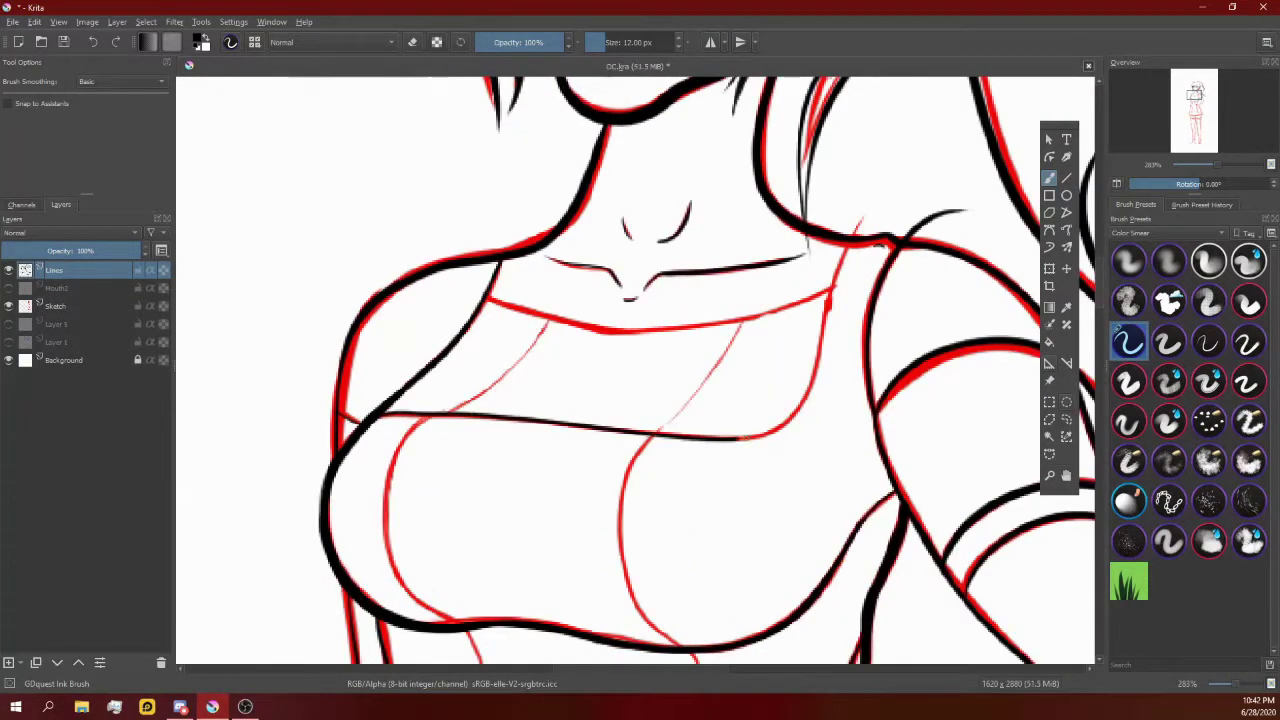
scroll(600, 420, "down", 2)
scroll(600, 420, "up", 4)
scroll(592, 434, "down", 3)
scroll(614, 346, "down", 1)
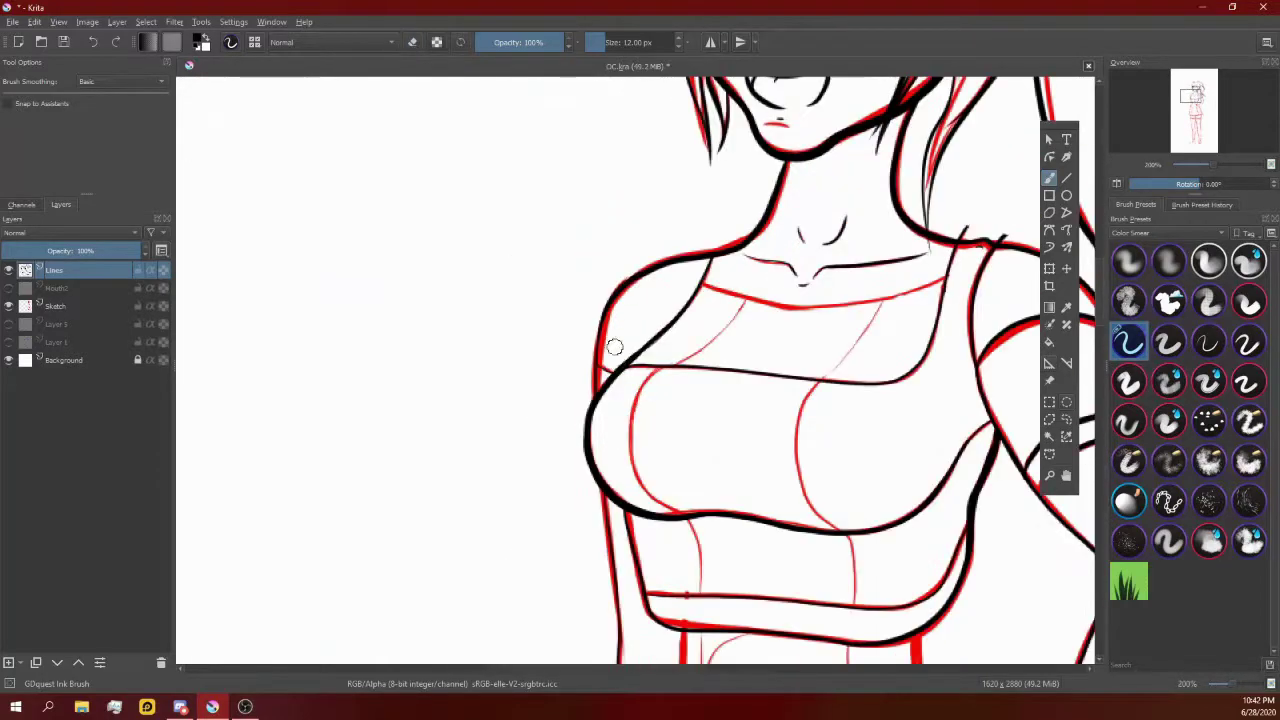
scroll(614, 346, "down", 3)
scroll(738, 360, "up", 4)
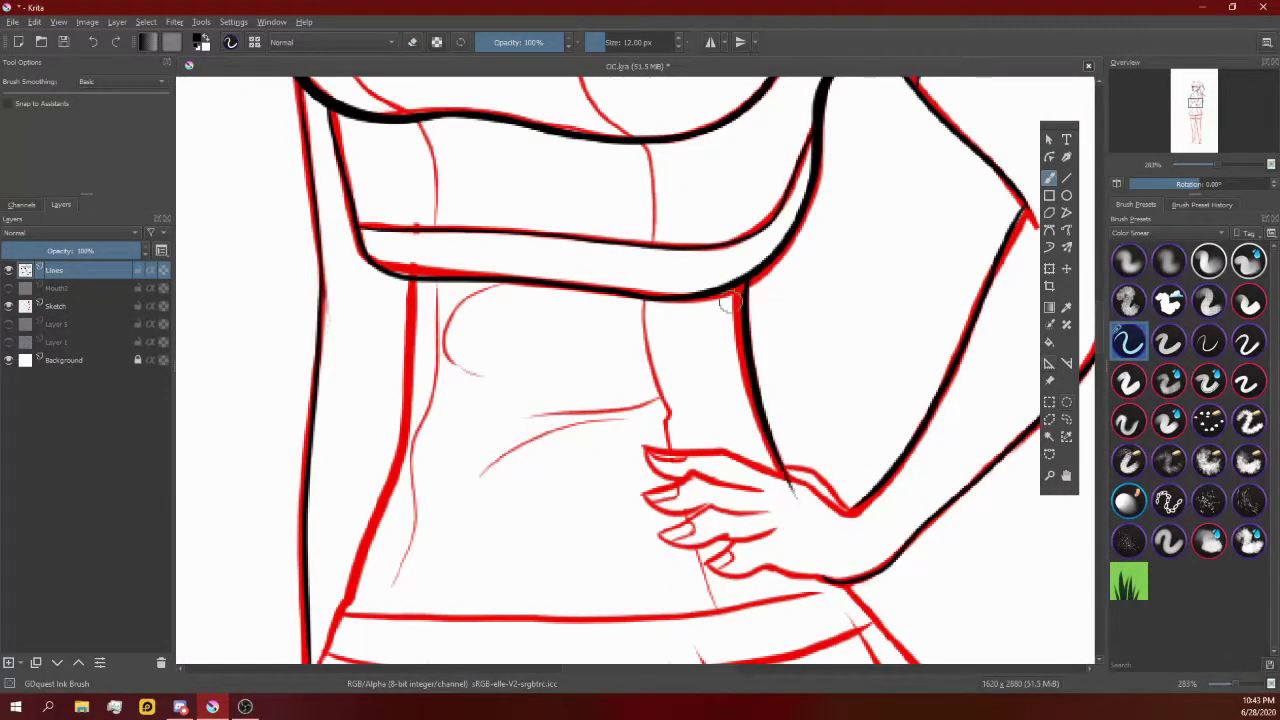
scroll(749, 434, "up", 2)
Step: Ink the top finger's outline and the lower finger's contours toward the wrist
scroll(850, 545, "up", 1)
scroll(470, 448, "up", 1)
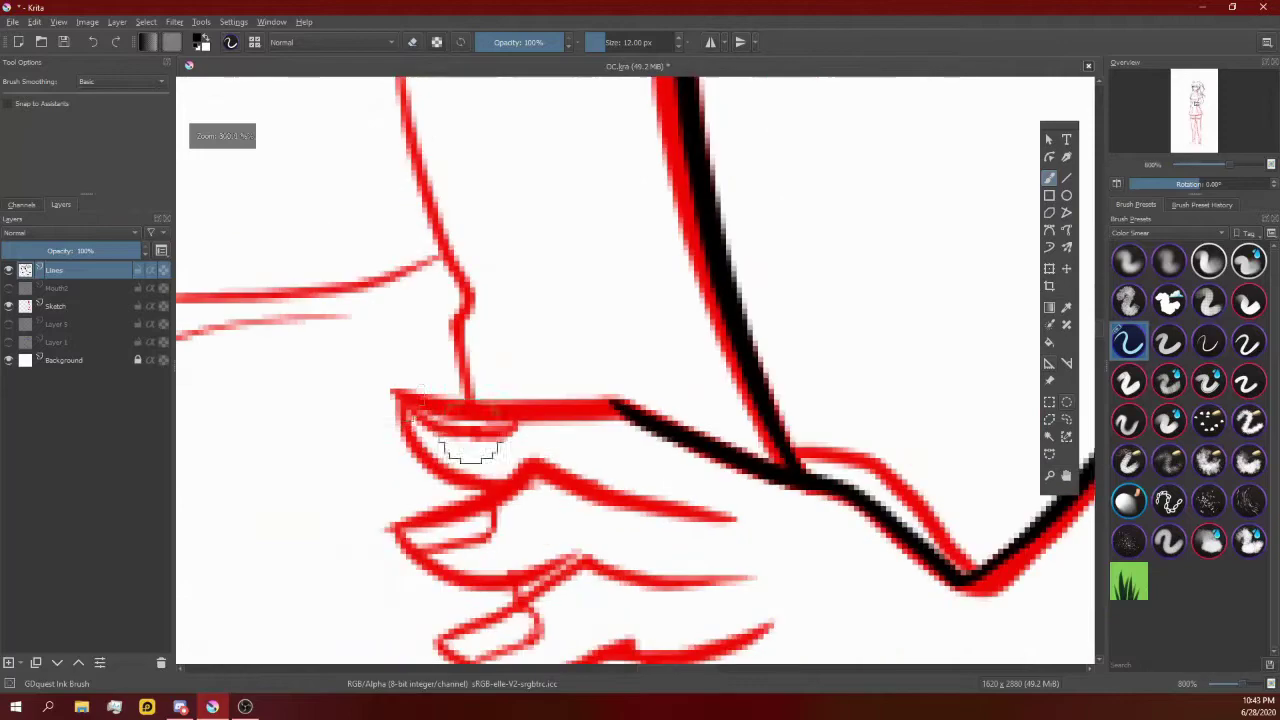
mouse_move(389, 400)
left_mouse_down()
mouse_move(470, 455)
mouse_move(723, 491)
left_mouse_up()
left_click_drag(383, 501, 753, 546)
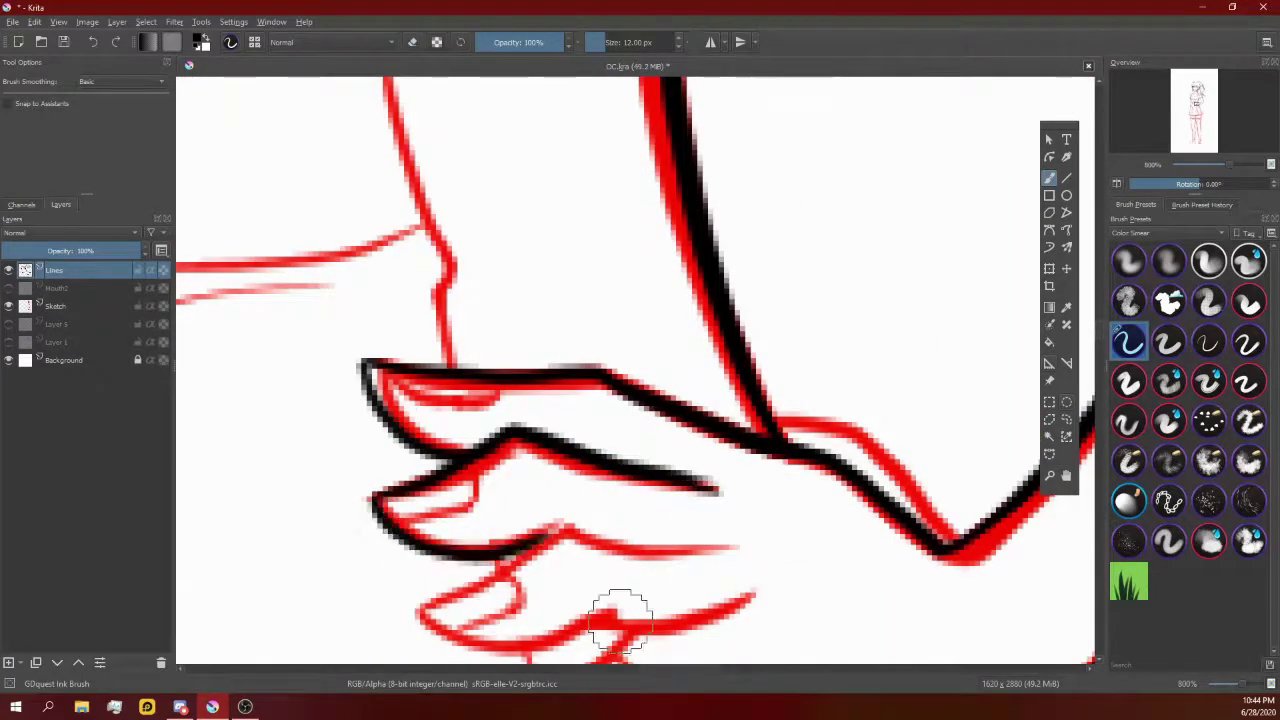
left_click_drag(596, 446, 446, 460)
left_click_drag(433, 512, 770, 492)
mouse_move(770, 494)
left_mouse_down()
mouse_move(580, 550)
mouse_move(610, 573)
left_mouse_up()
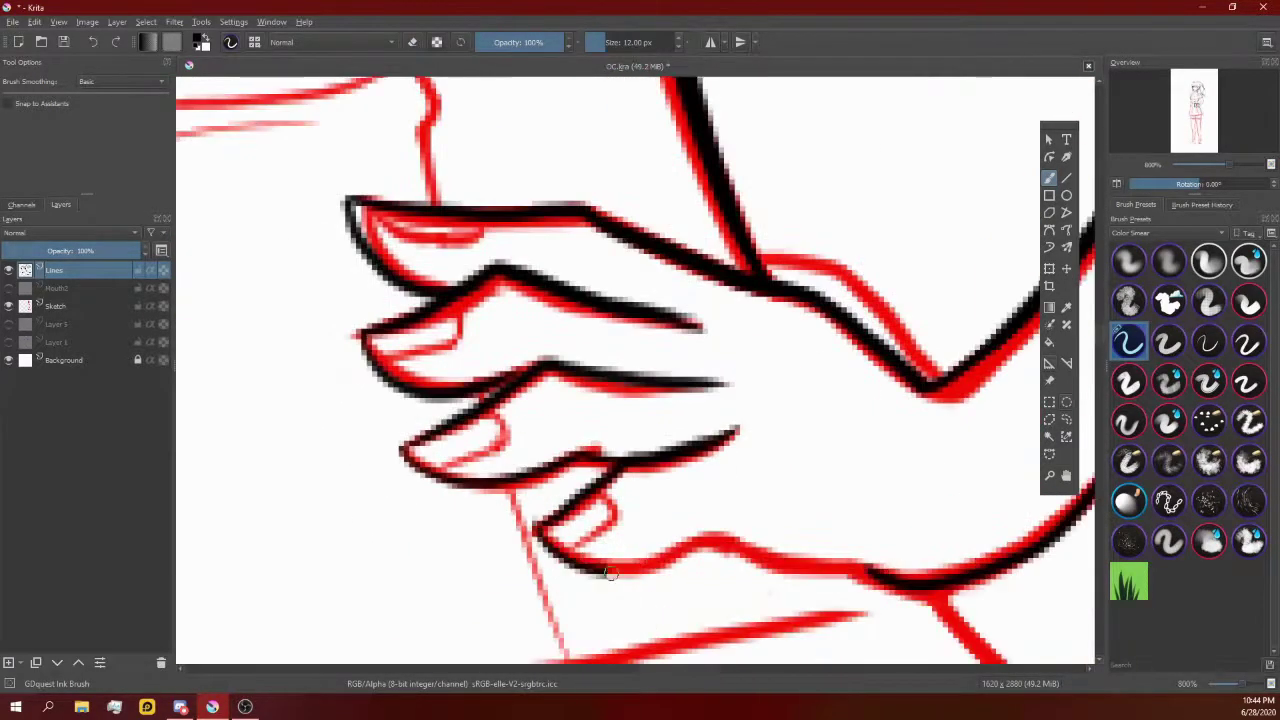
Step: Ink the side of the lower finger and touch up where the finger lines meet
left_click_drag(636, 482, 535, 570)
scroll(655, 425, "up", 1)
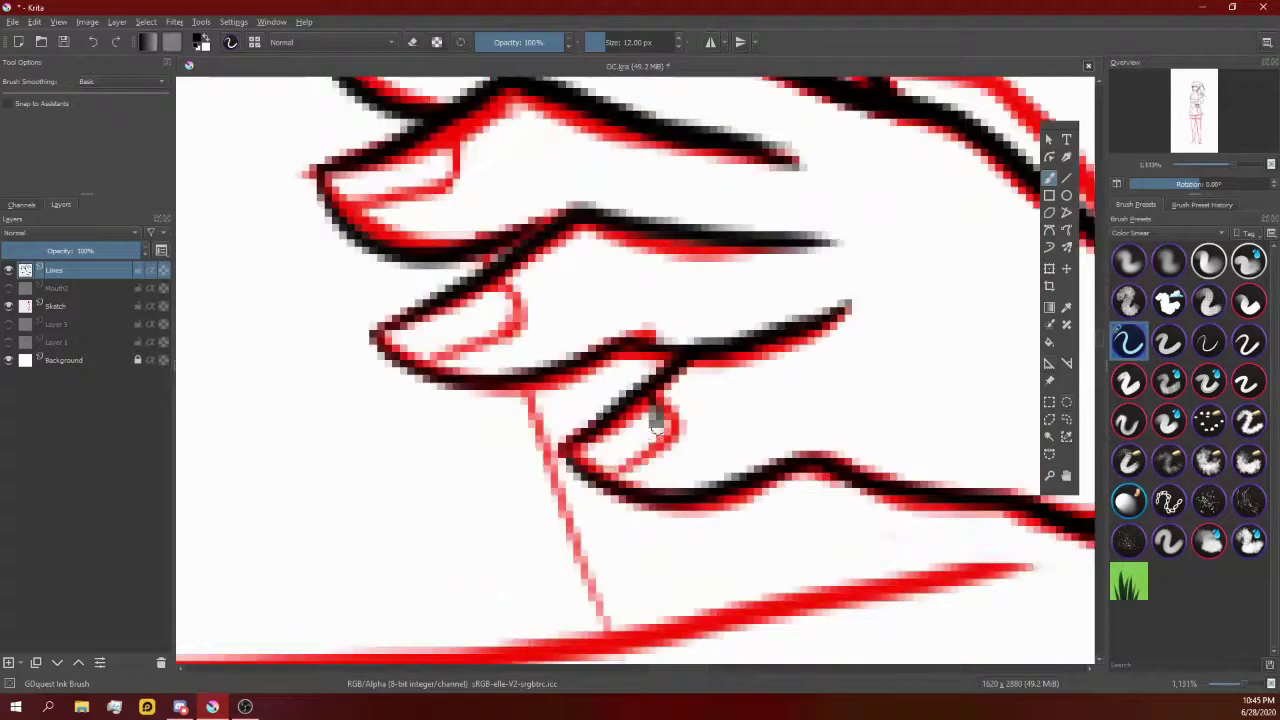
scroll(648, 385, "down", 1)
left_click_drag(470, 360, 560, 440)
scroll(688, 372, "up", 1)
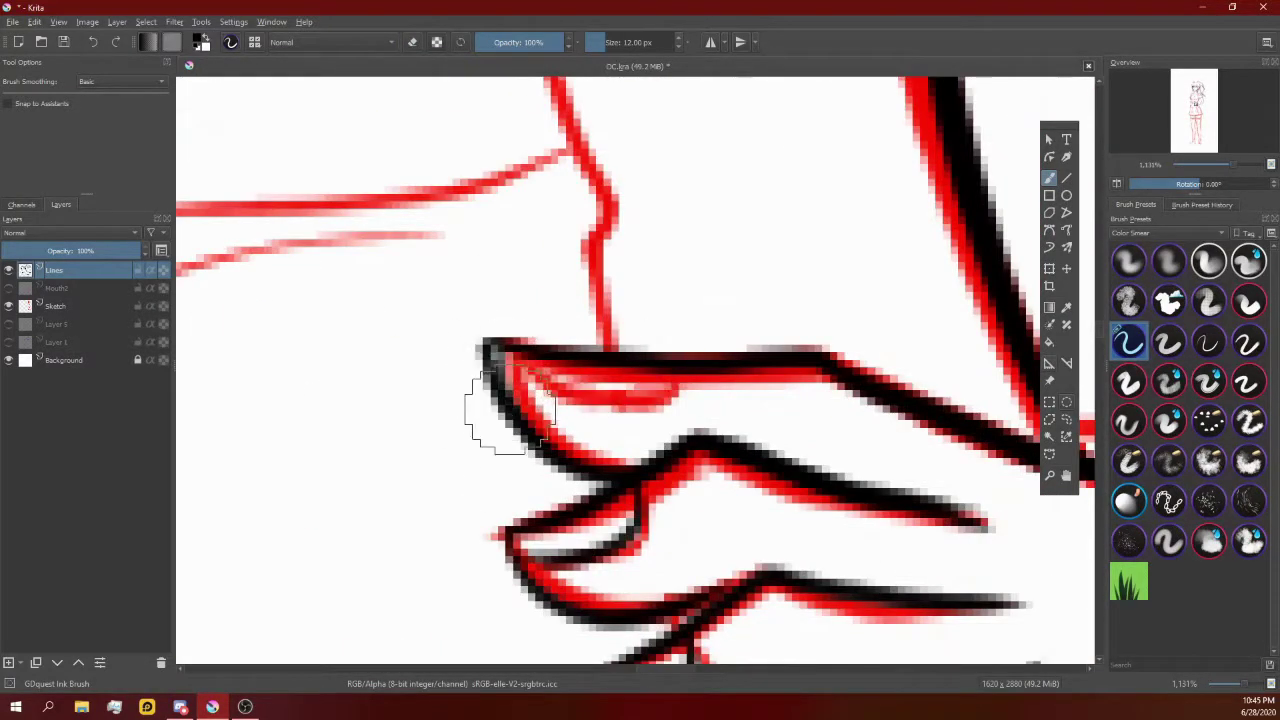
scroll(497, 368, "down", 2)
left_click_drag(660, 410, 780, 370)
scroll(720, 400, "up", 2)
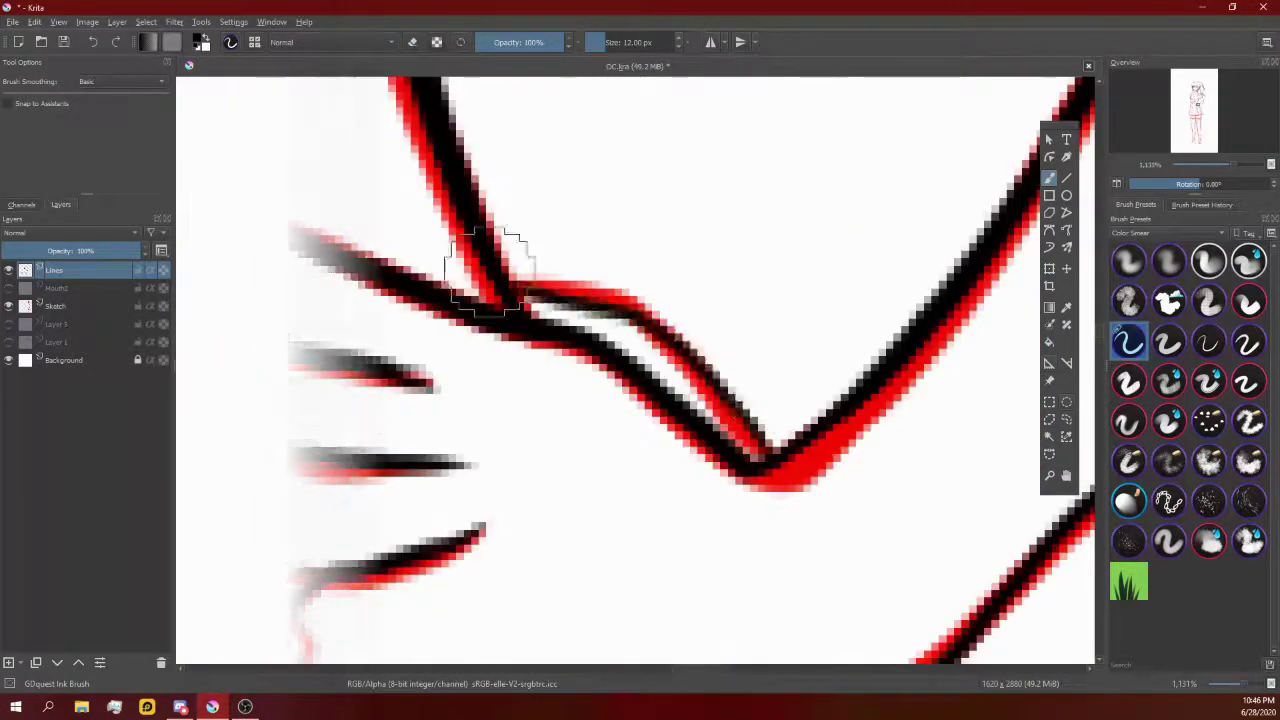
scroll(720, 380, "down", 2)
scroll(738, 340, "up", 2)
scroll(738, 340, "down", 2)
Step: Trace the skirt's left side in black ink
scroll(574, 260, "down", 1)
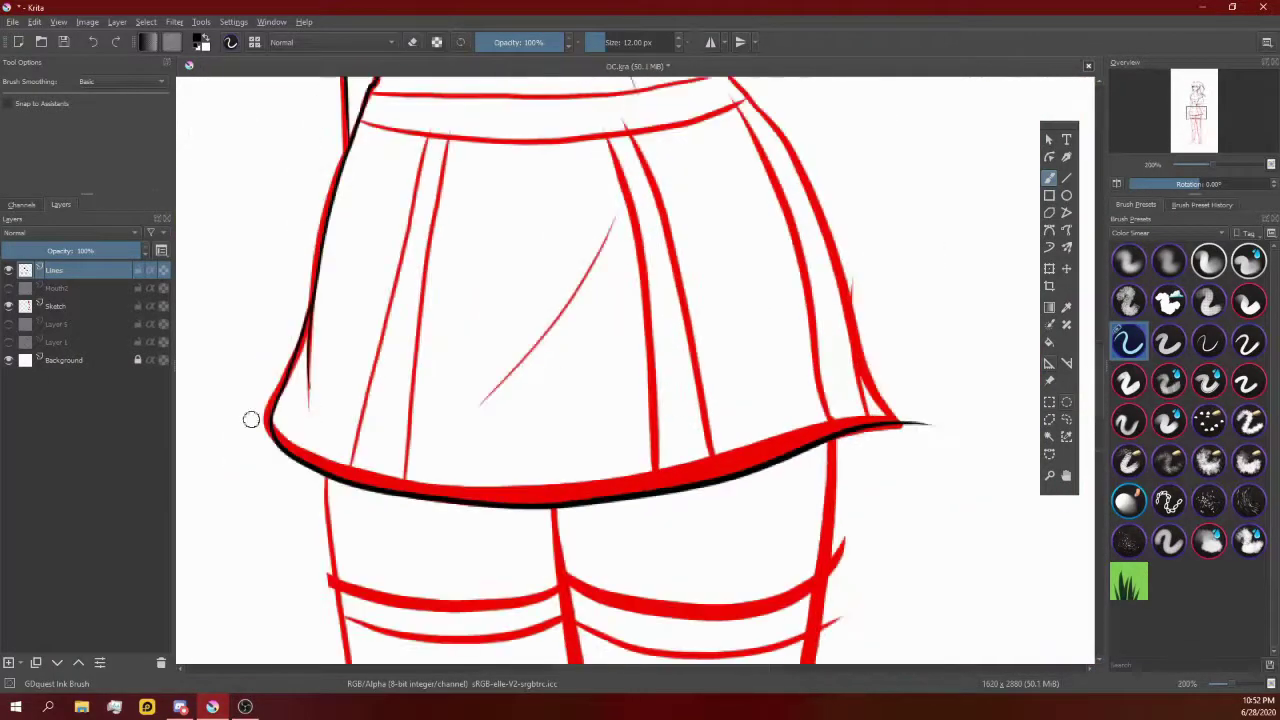
scroll(506, 443, "up", 2)
left_click_drag(501, 585, 585, 95)
scroll(546, 405, "up", 1)
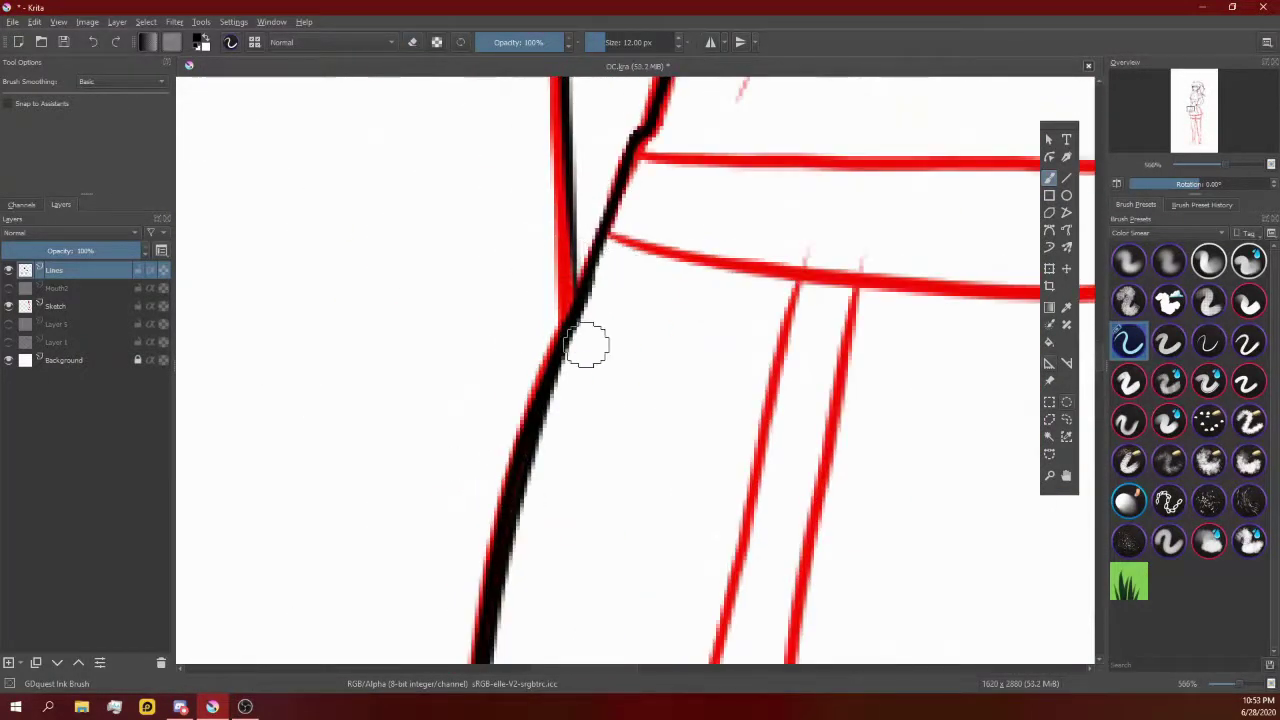
scroll(587, 346, "down", 3)
scroll(415, 305, "up", 1)
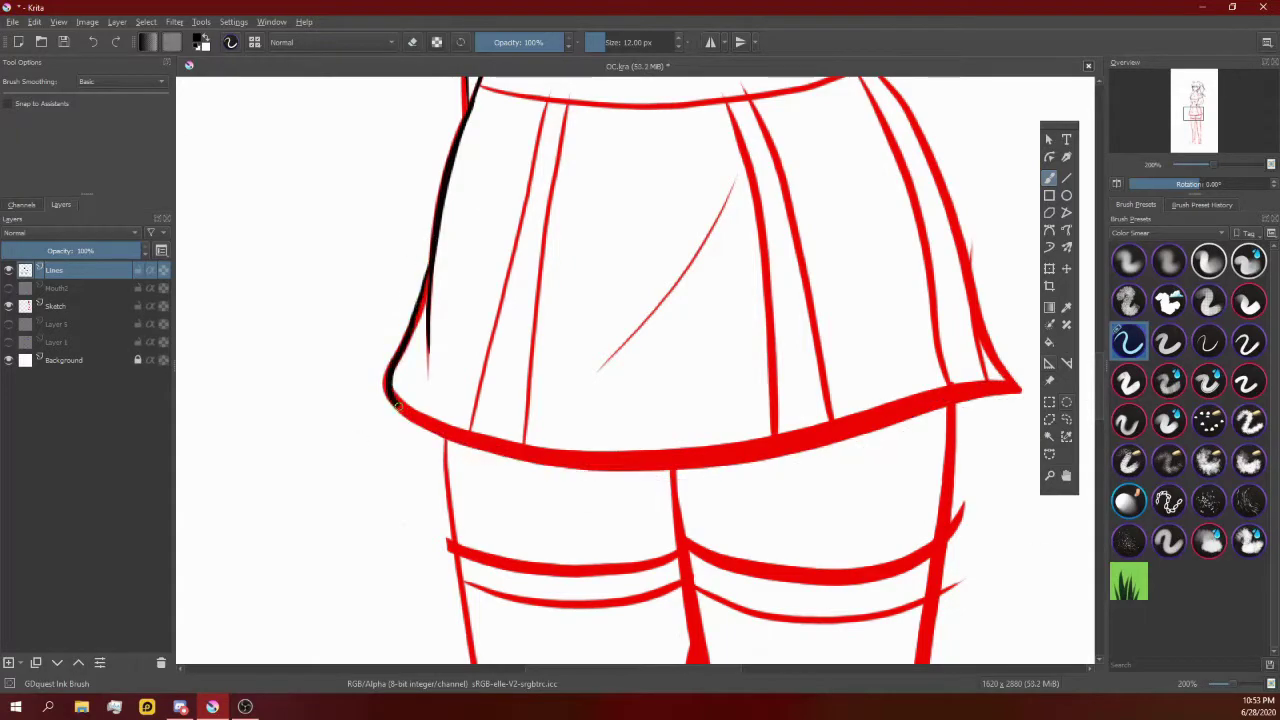
Step: Ink the skirt hem along the red sketch, redoing the first stroke
left_click_drag(386, 383, 1020, 388)
scroll(631, 383, "down", 1)
scroll(631, 383, "up", 1)
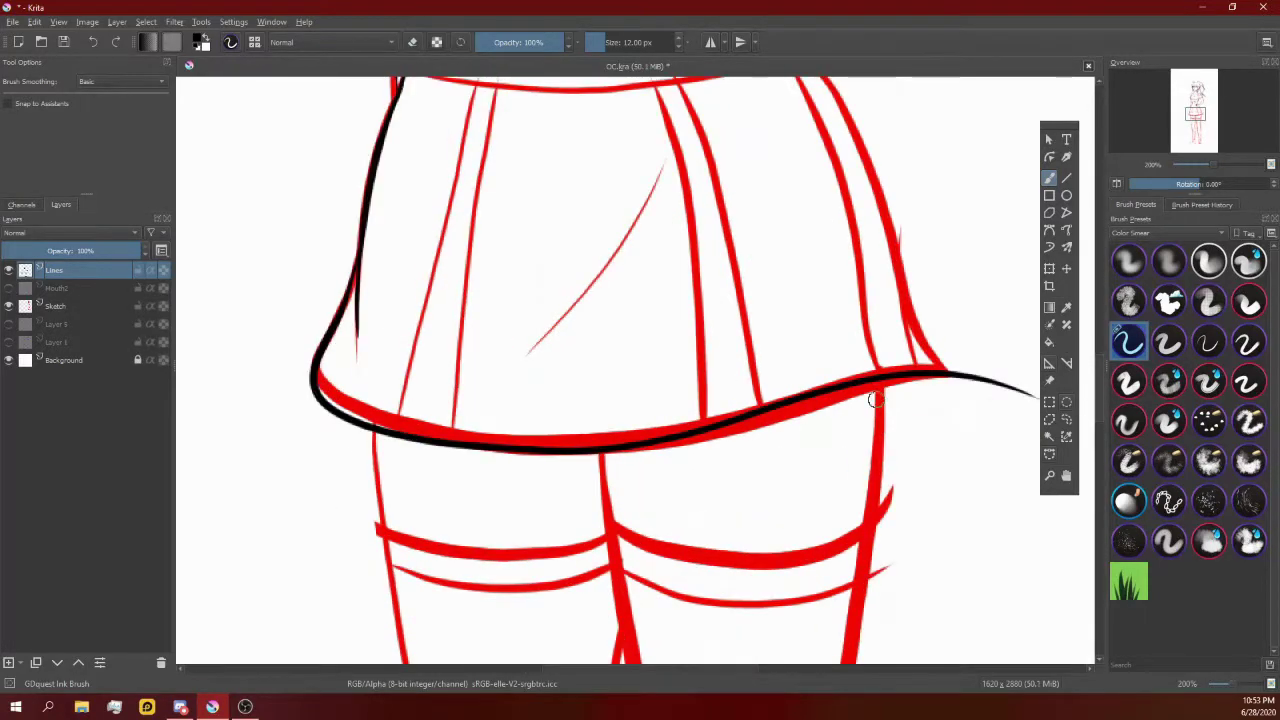
scroll(873, 399, "down", 1)
scroll(834, 357, "up", 1)
key("ctrl+z")
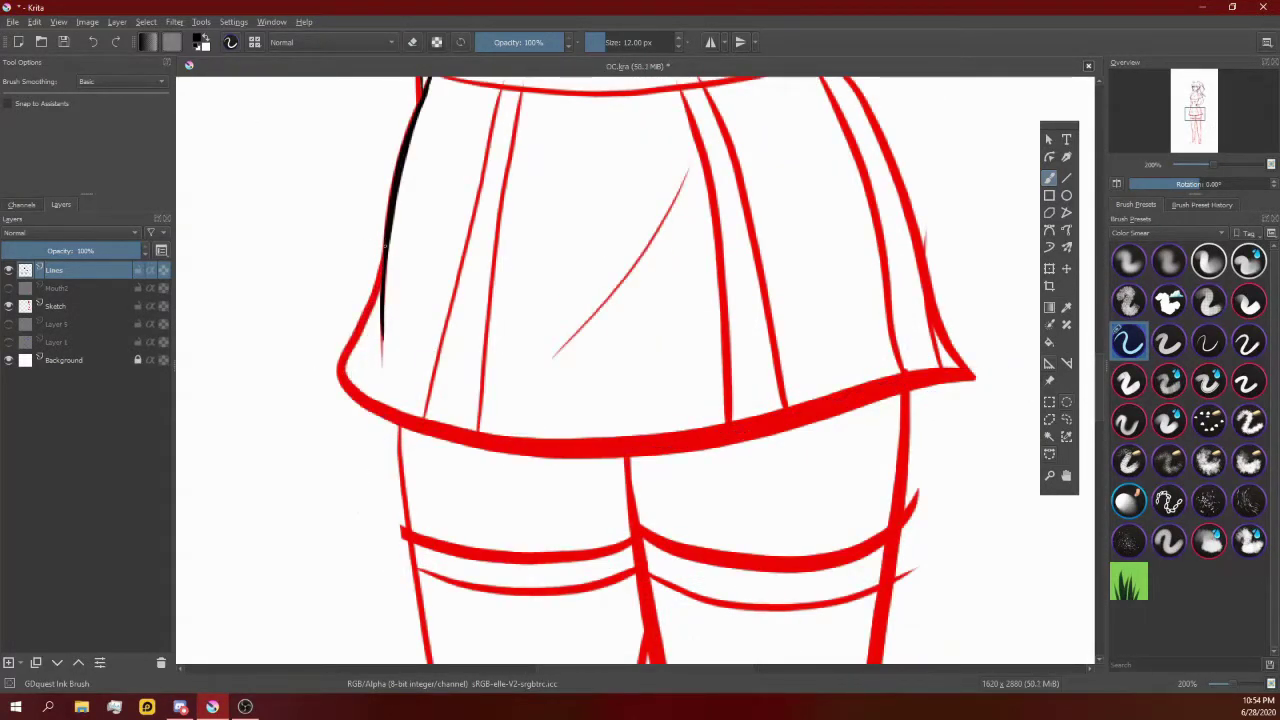
left_click_drag(340, 372, 1060, 415)
scroll(303, 377, "up", 2)
scroll(658, 263, "down", 1)
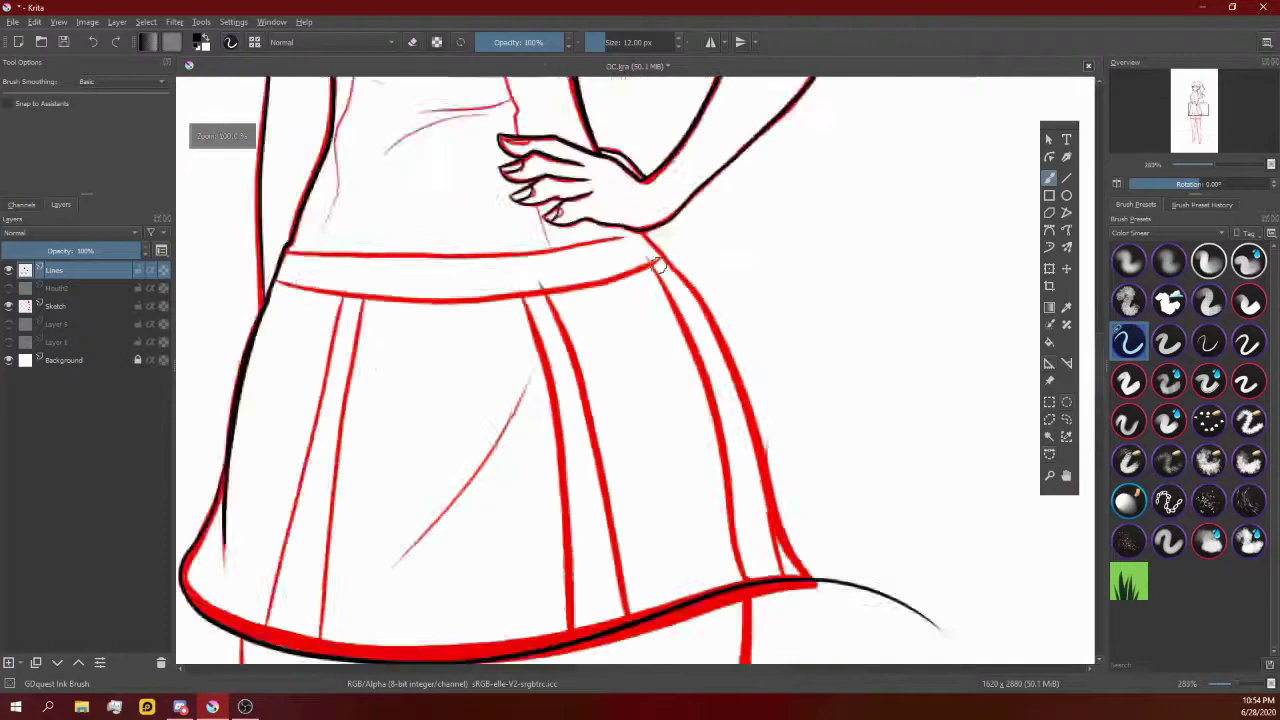
scroll(809, 558, "up", 1)
Step: Ink the skirt's right edge and thicken its top portion
left_click_drag(578, 100, 825, 595)
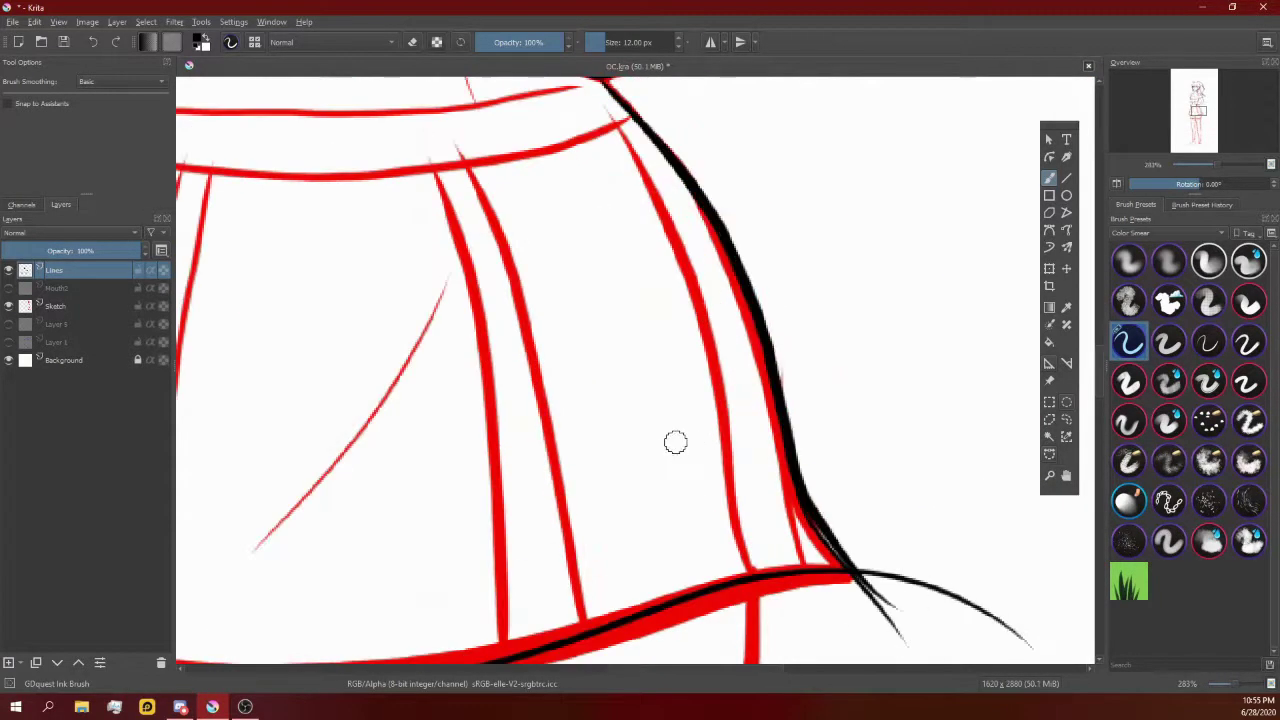
scroll(674, 440, "down", 1)
scroll(662, 300, "up", 1)
left_click_drag(588, 115, 655, 210)
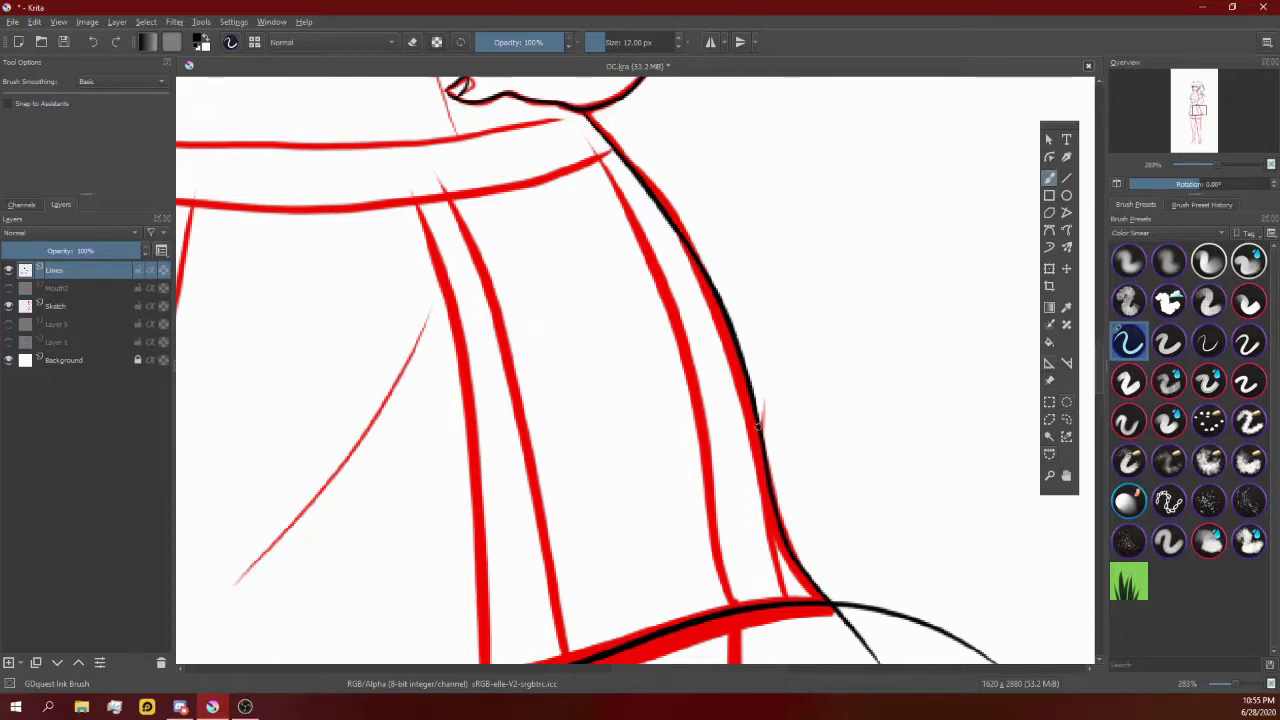
scroll(758, 425, "up", 2)
Step: Erase the stray overshooting line at the hem corner, then return to the ink brush
key("e")
left_click_drag(760, 490, 993, 505)
left_click_drag(745, 495, 822, 608)
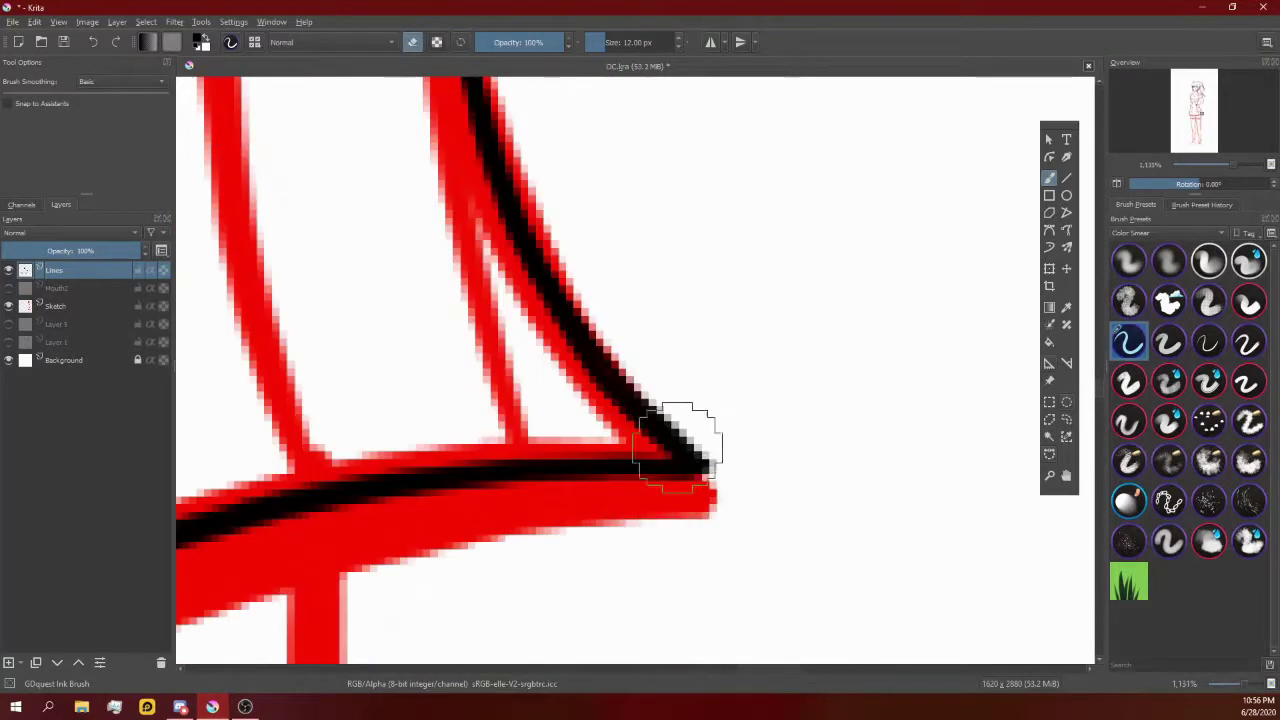
key("e")
scroll(748, 441, "down", 2)
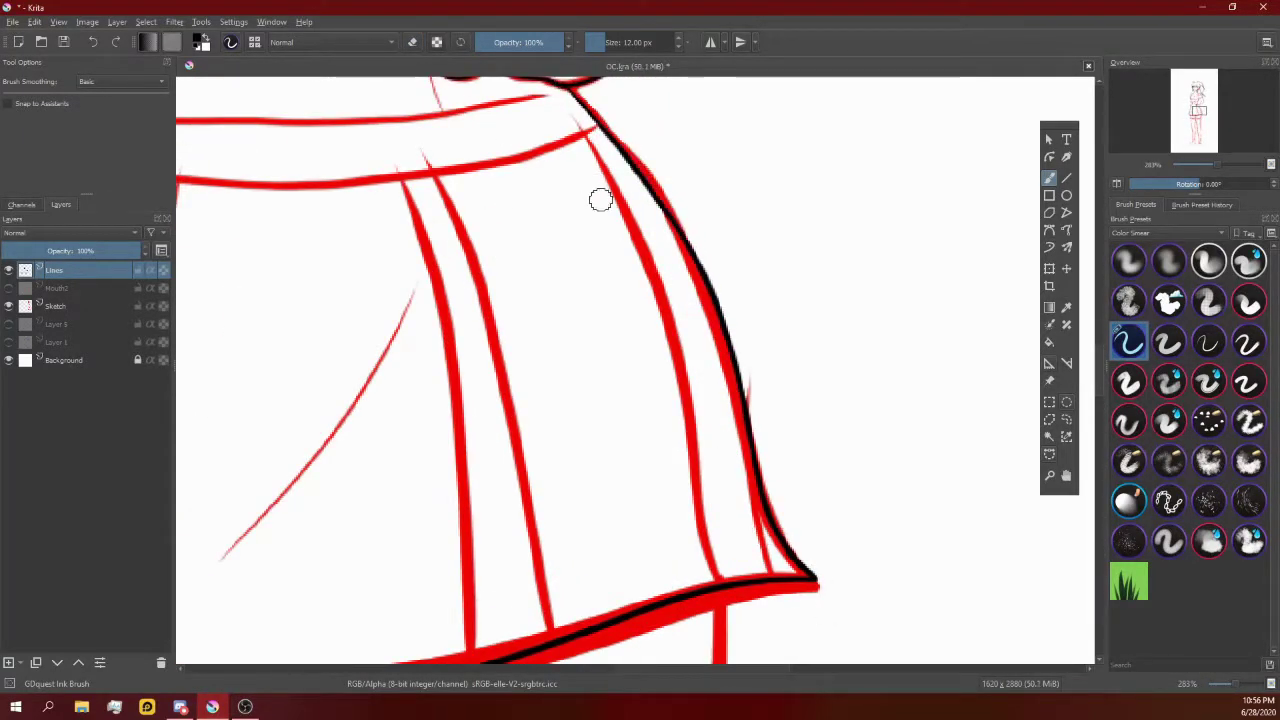
scroll(600, 200, "down", 1)
scroll(343, 363, "up", 1)
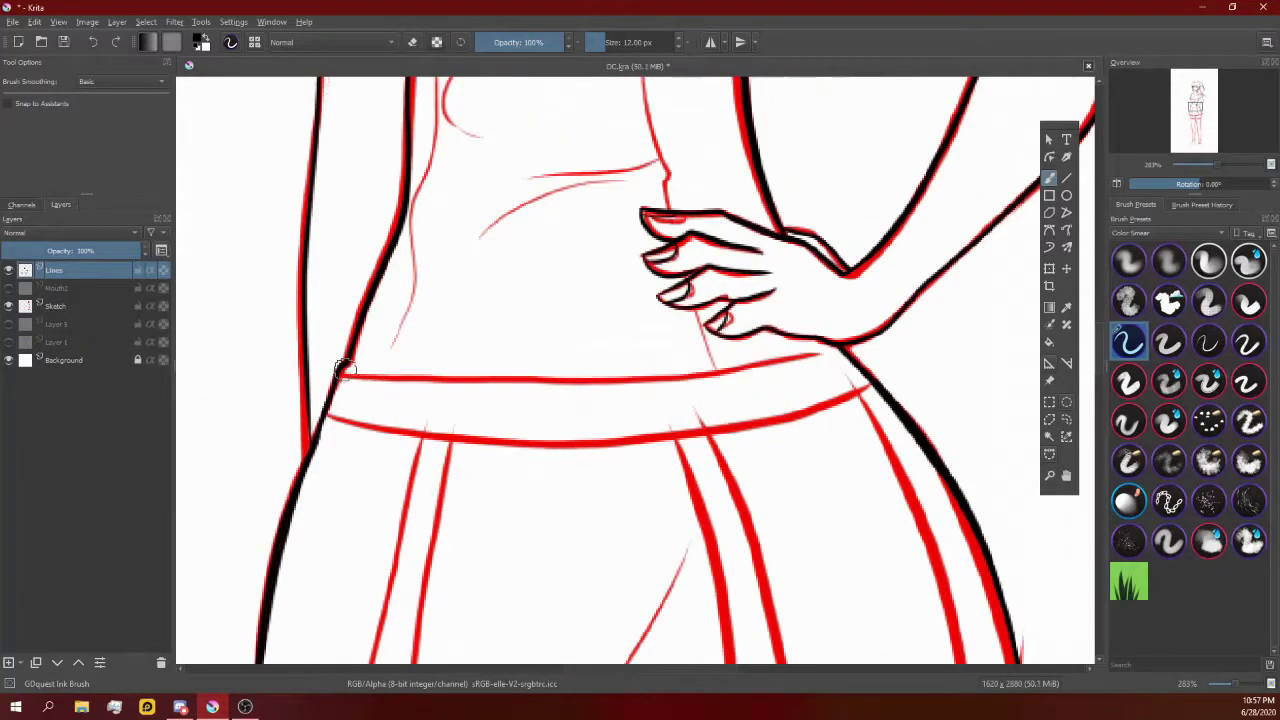
scroll(1010, 505, "down", 1)
scroll(660, 420, "up", 1)
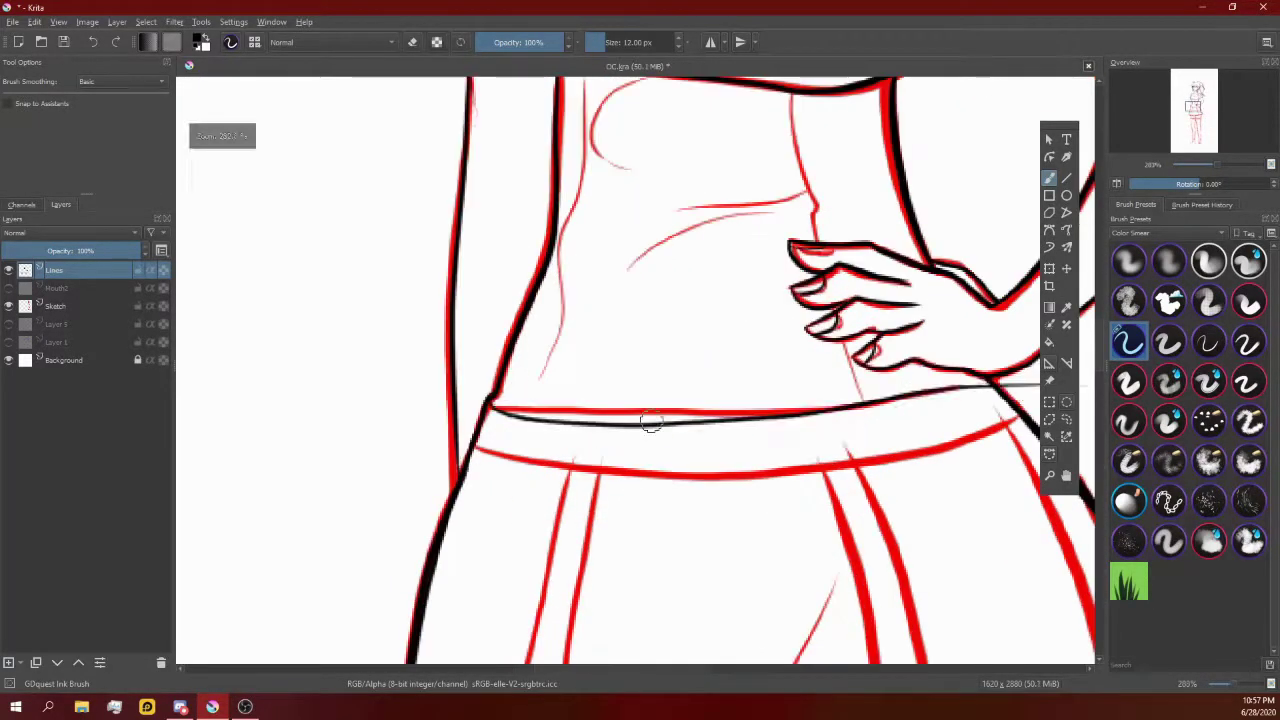
scroll(771, 386, "up", 1)
scroll(771, 423, "up", 1)
scroll(742, 329, "up", 1)
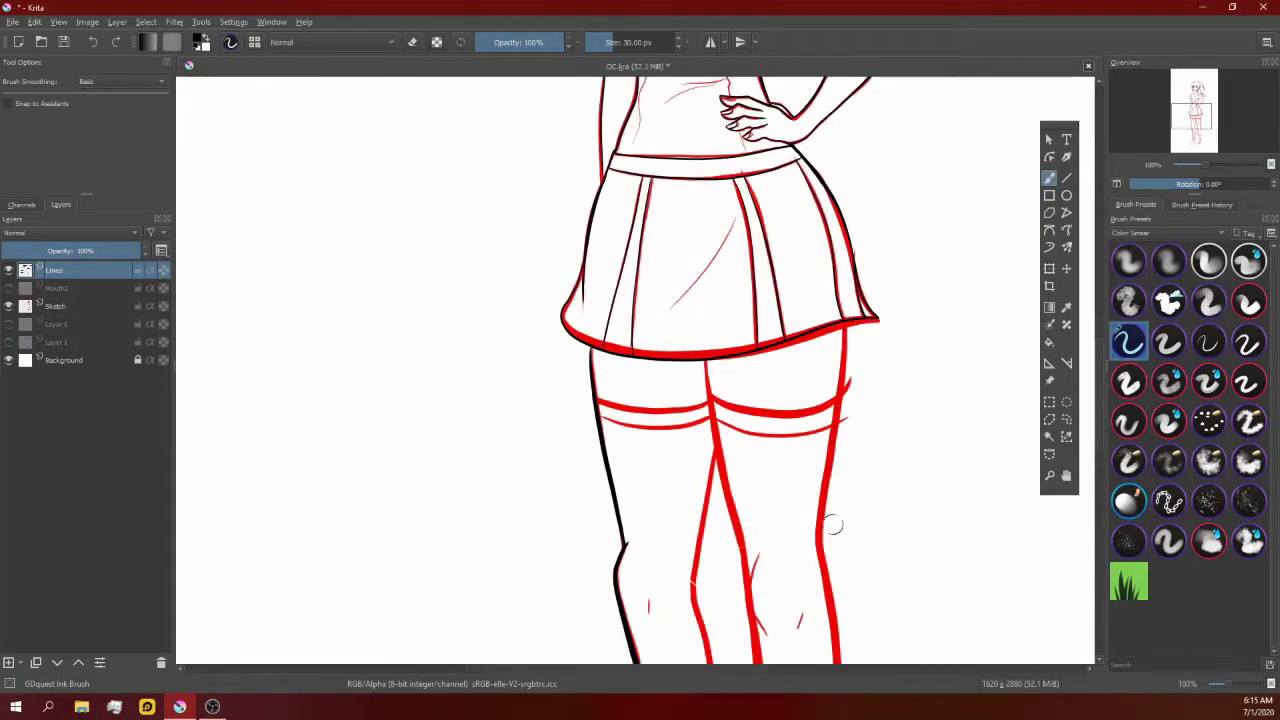
Step: Erase the lower tip of the leg's ink line
scroll(816, 653, "up", 1)
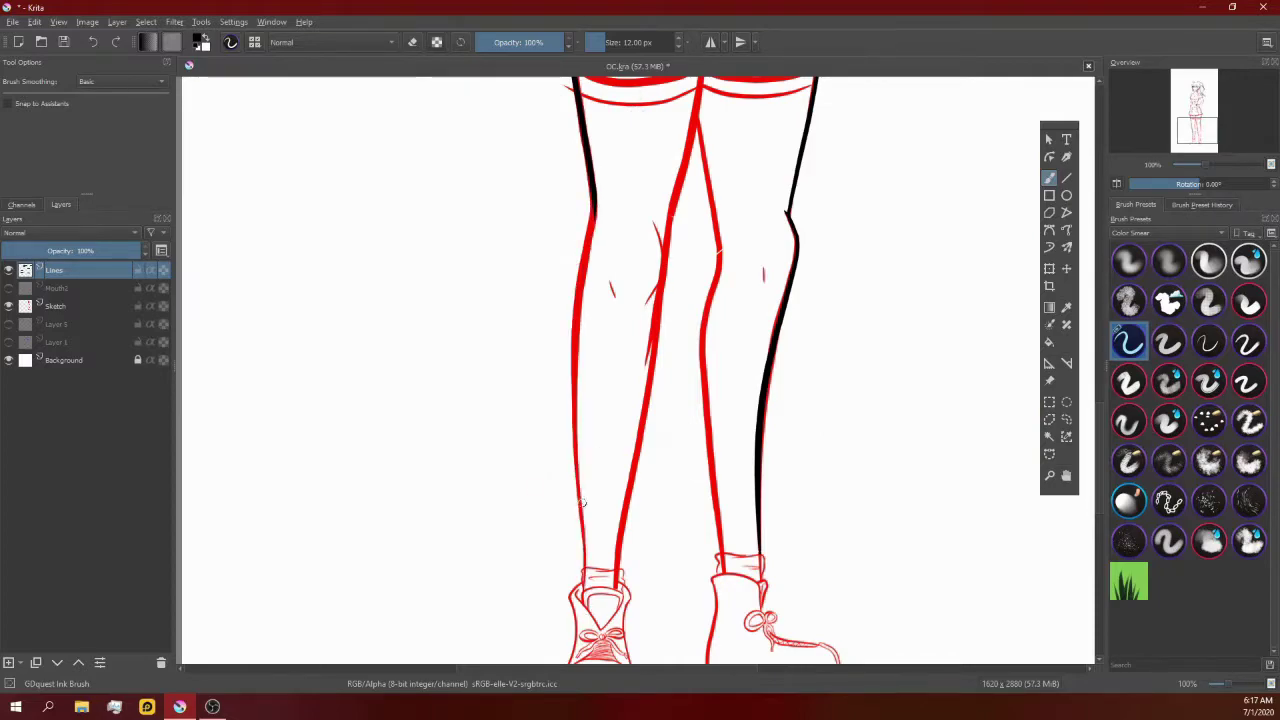
scroll(665, 485, "down", 3)
scroll(665, 485, "up", 5)
scroll(665, 485, "down", 5)
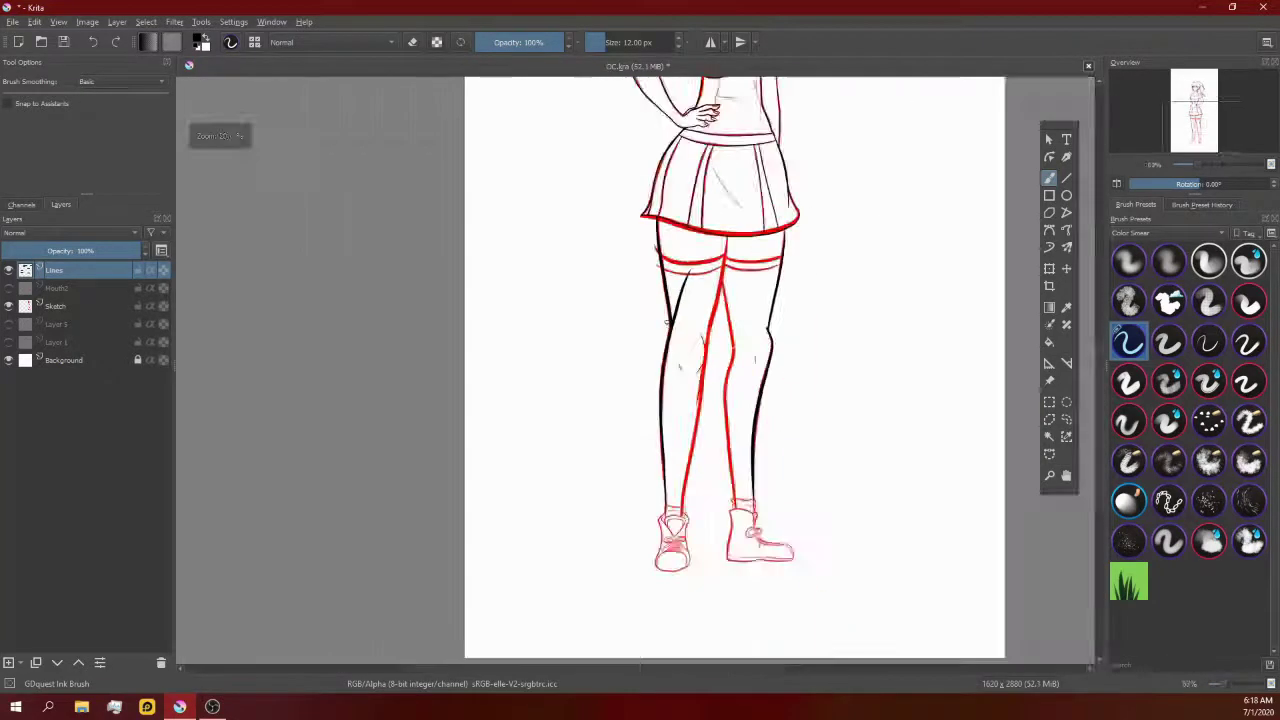
scroll(665, 485, "up", 7)
key("e")
scroll(665, 485, "up", 1)
left_click_drag(680, 330, 694, 316)
scroll(669, 362, "up", 1)
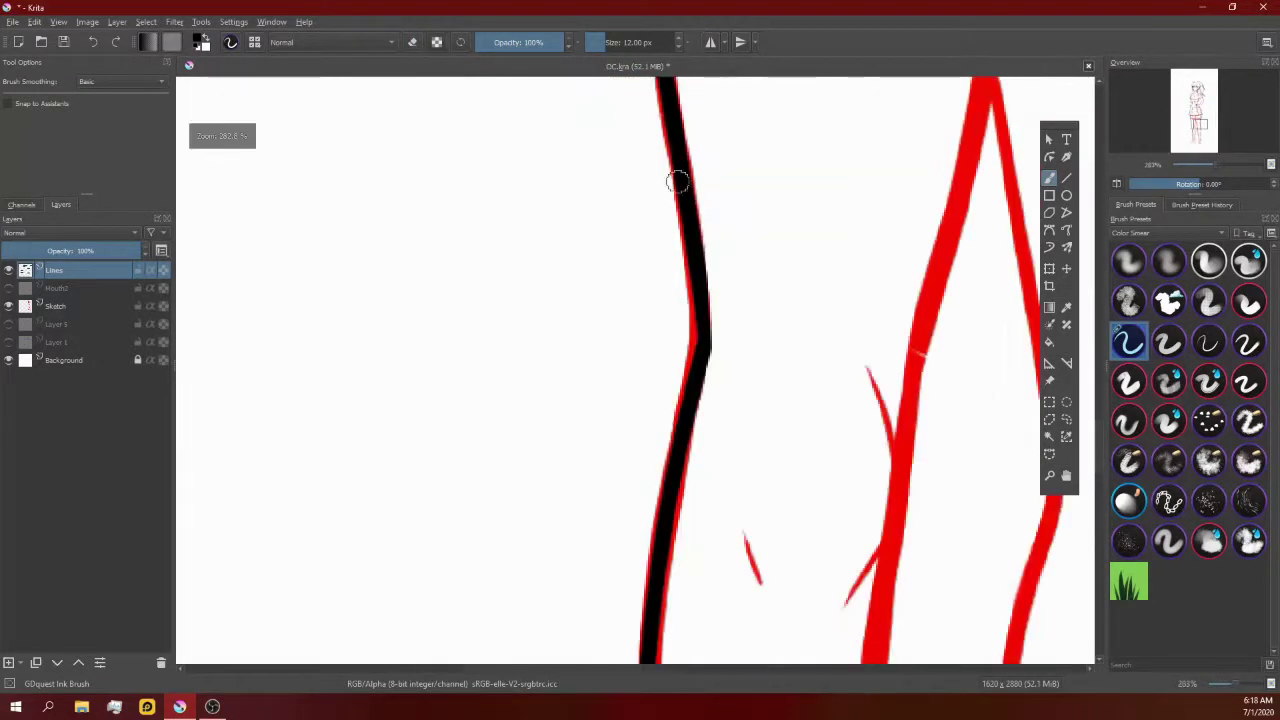
scroll(669, 362, "down", 3)
scroll(669, 362, "down", 2)
scroll(669, 362, "up", 3)
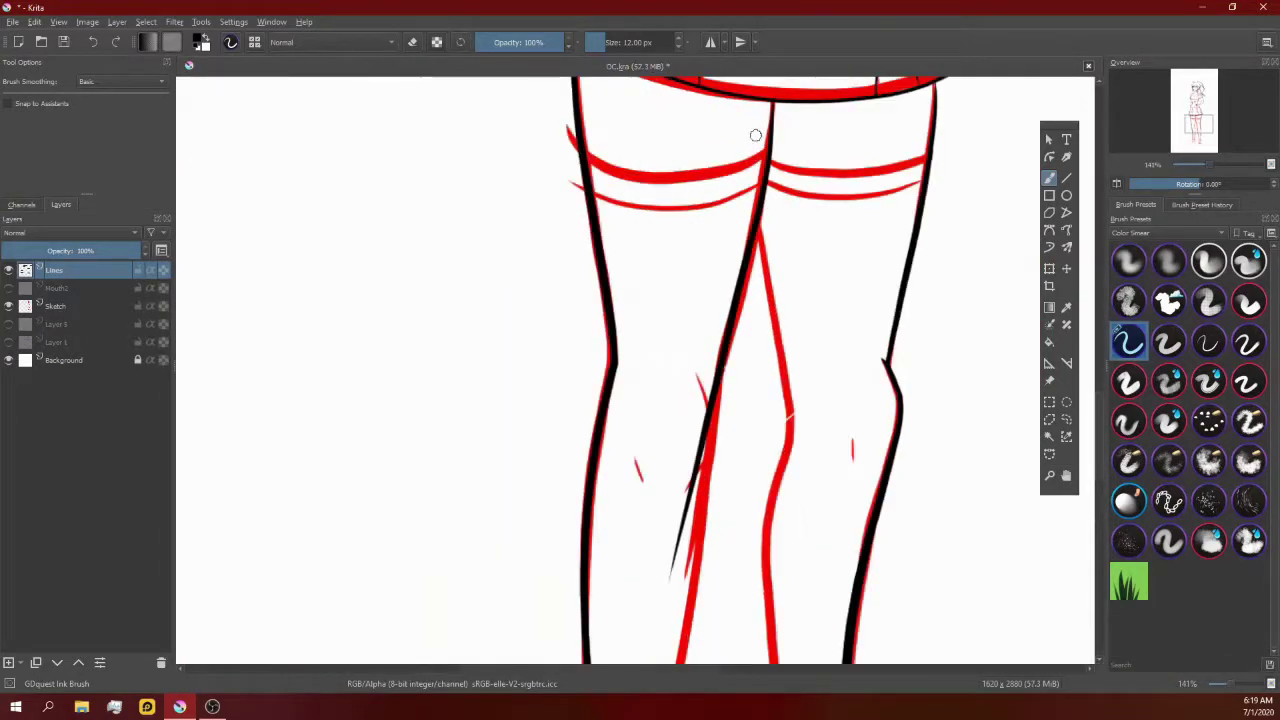
scroll(774, 178, "down", 1)
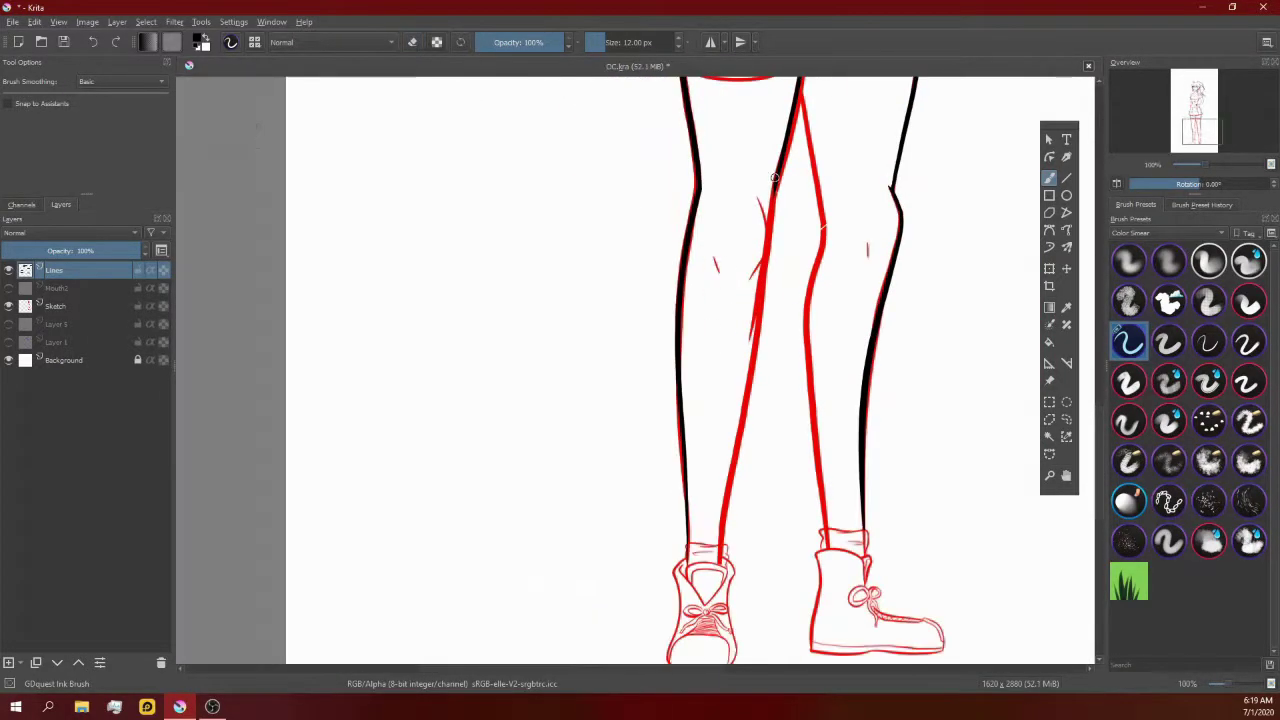
Step: Ink the V-shaped line below the shoe cuff and the toe's left side and bottom
left_click_drag(764, 167, 806, 205)
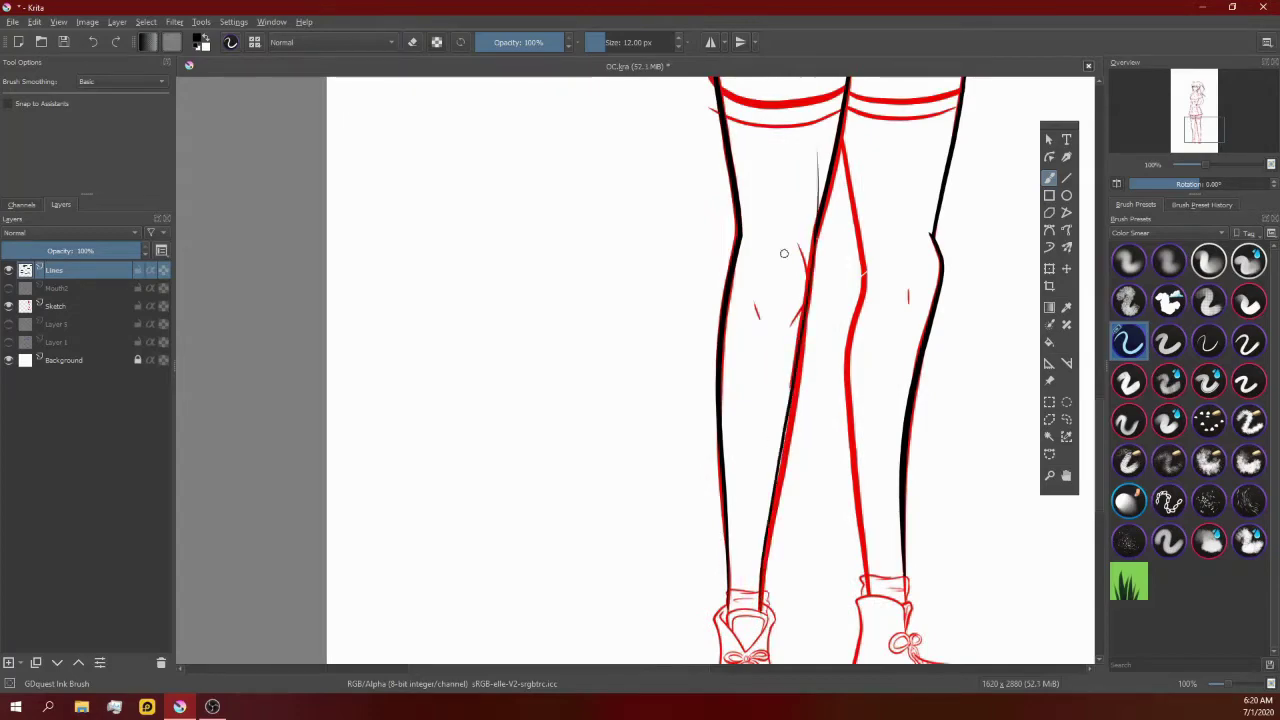
scroll(784, 253, "up", 1)
scroll(797, 266, "down", 2)
scroll(745, 396, "up", 1)
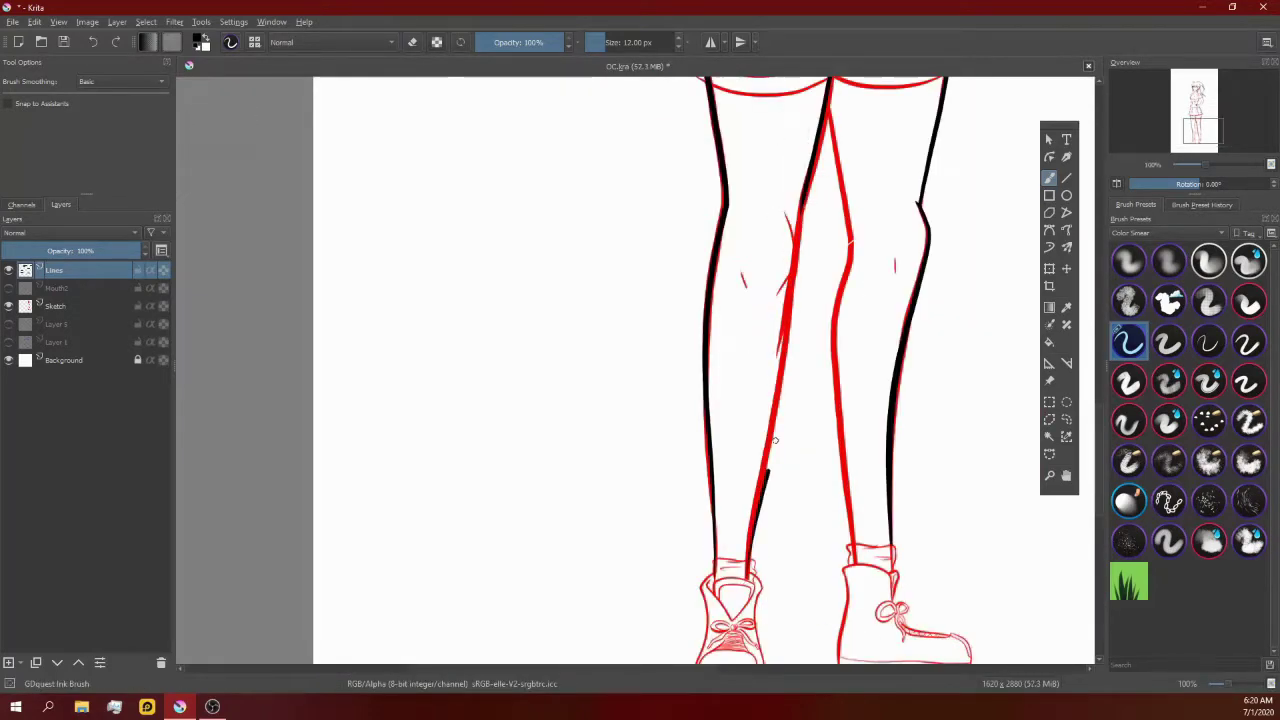
scroll(774, 440, "up", 1)
scroll(760, 206, "up", 2)
scroll(794, 323, "down", 1)
scroll(774, 374, "down", 3)
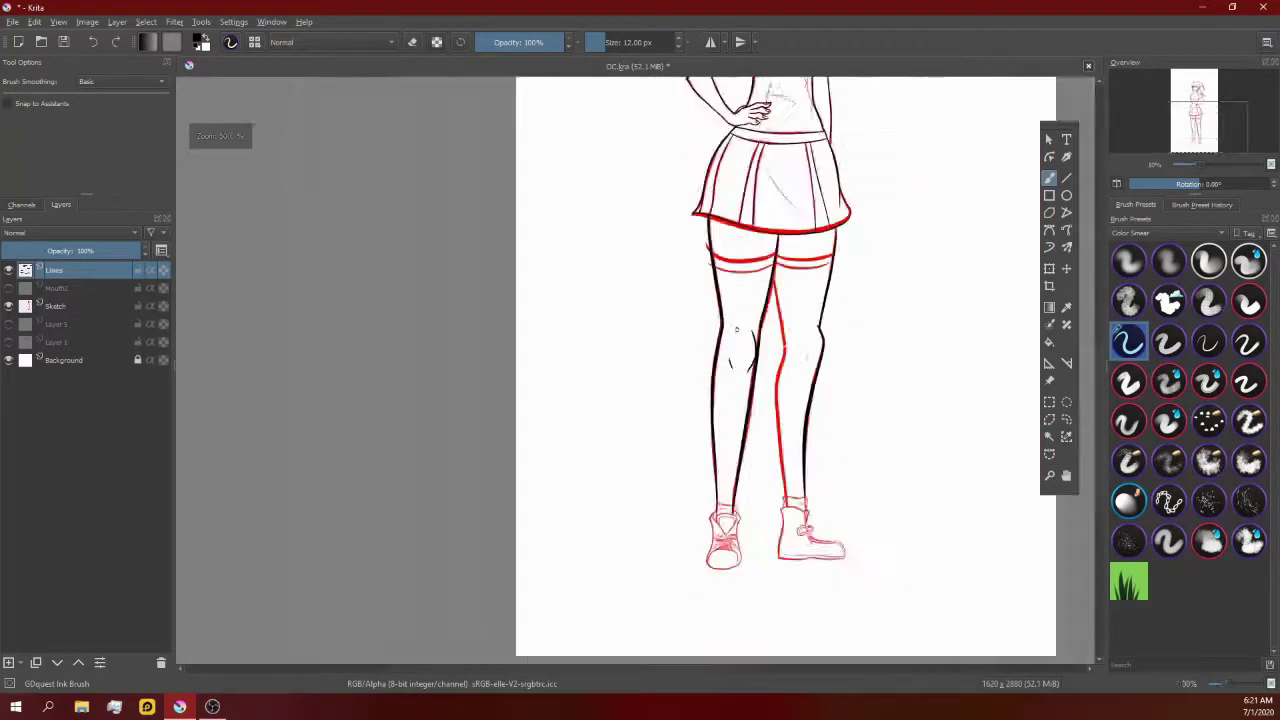
scroll(736, 329, "up", 3)
scroll(691, 346, "down", 2)
scroll(600, 460, "up", 3)
scroll(588, 469, "up", 1)
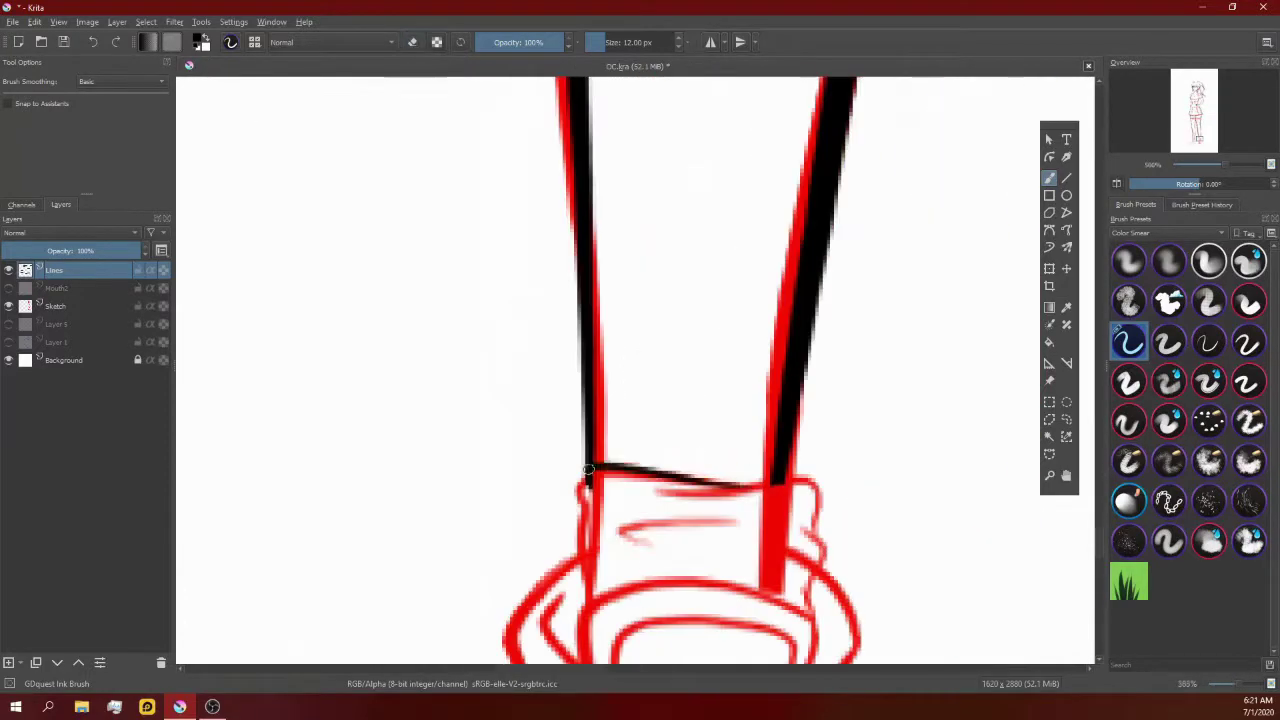
scroll(797, 533, "up", 1)
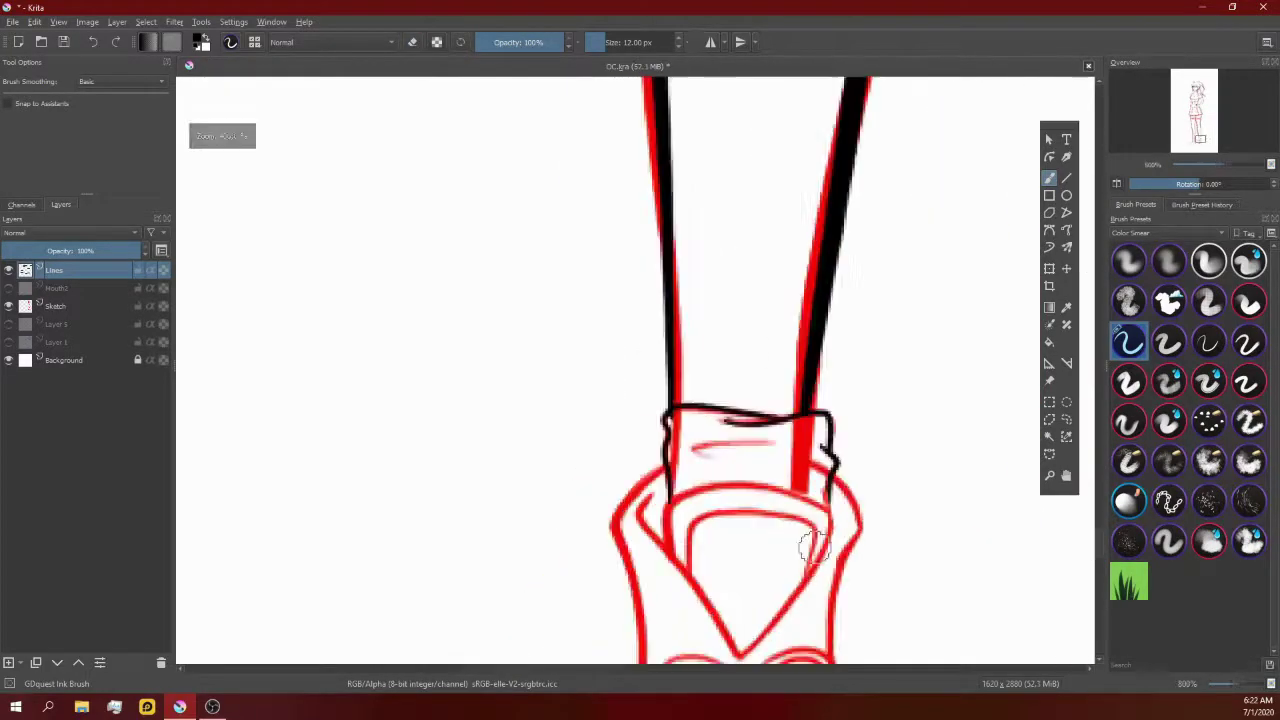
scroll(790, 480, "up", 1)
scroll(760, 400, "down", 3)
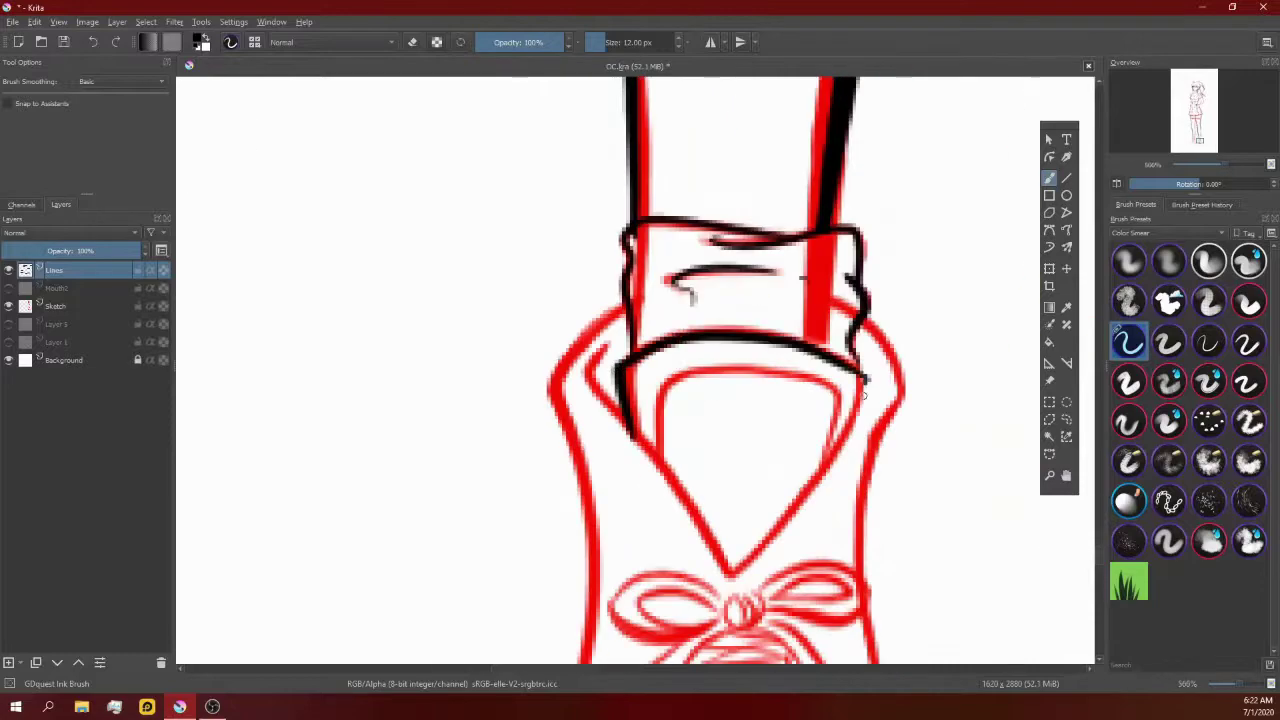
left_click_drag(590, 290, 750, 555)
key("e")
scroll(905, 360, "down", 1)
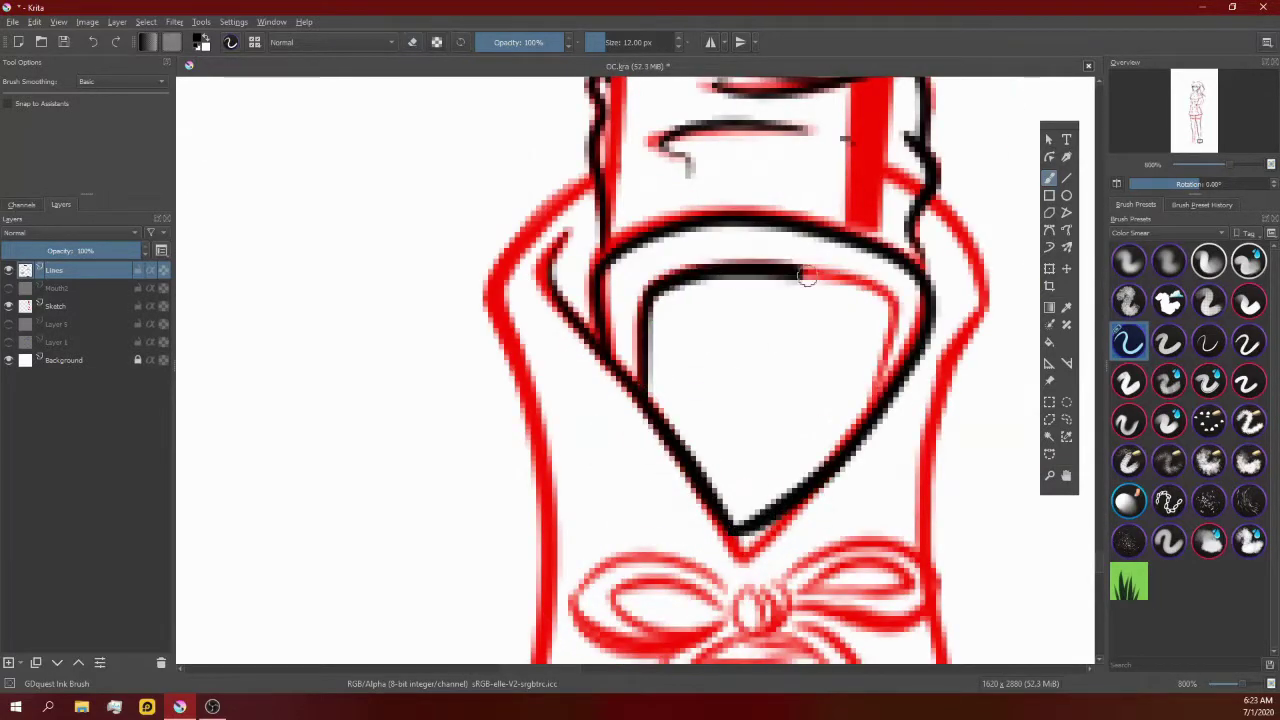
scroll(780, 371, "down", 2)
mouse_move(749, 90)
left_mouse_down()
mouse_move(787, 603)
mouse_move(950, 100)
left_mouse_up()
Step: Hatch the bell-shaped shoe tongue below the bow in black
scroll(787, 603, "up", 2)
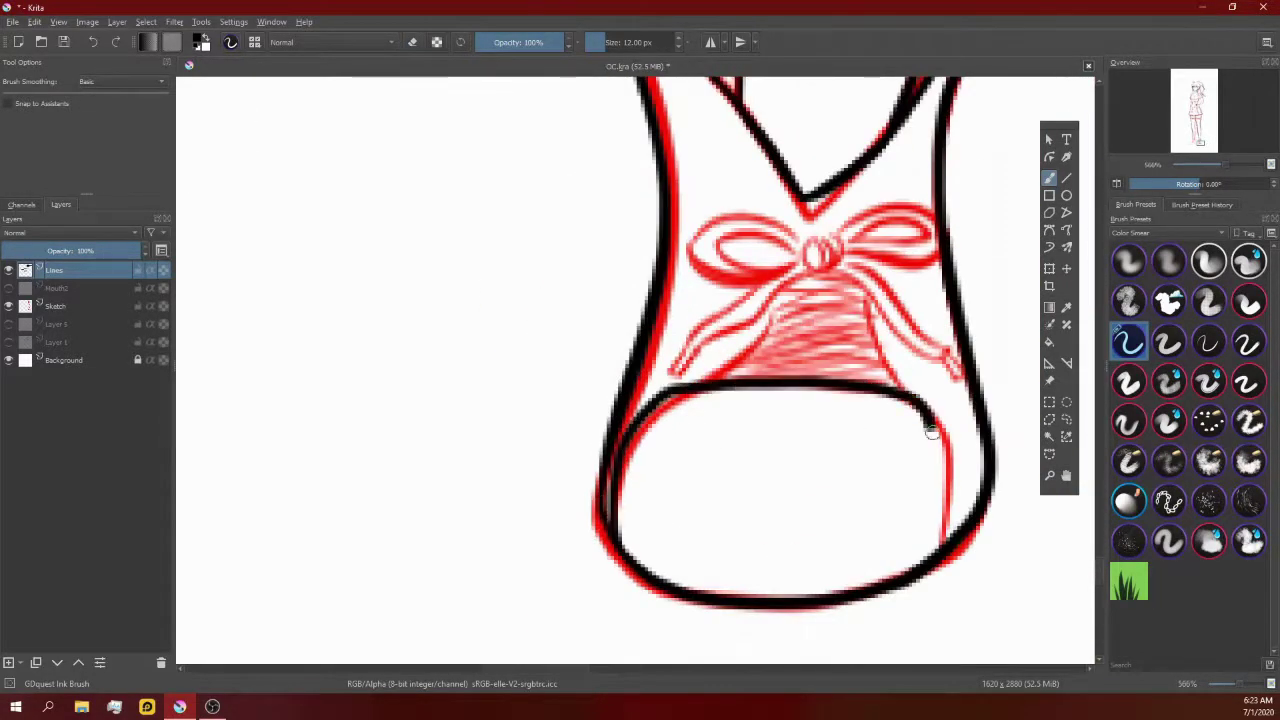
scroll(940, 580, "up", 2)
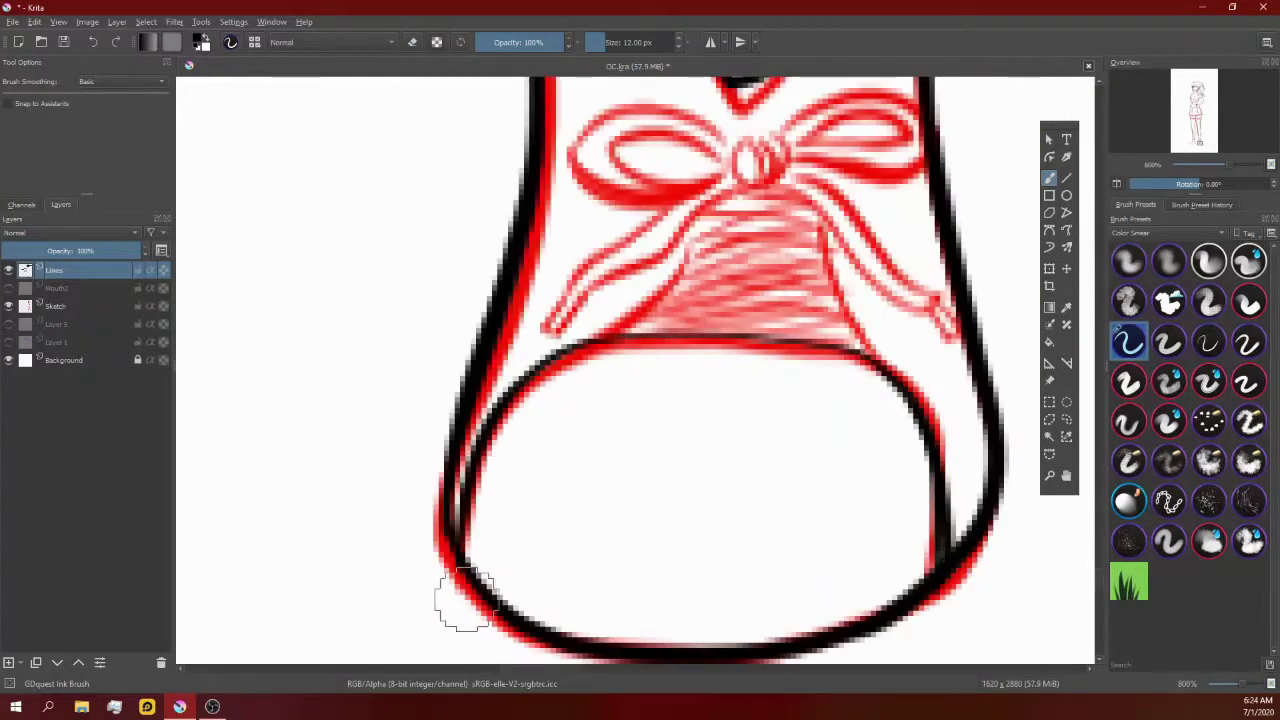
scroll(463, 600, "up", 3)
mouse_move(625, 335)
left_mouse_down()
mouse_move(600, 398)
mouse_move(700, 340)
left_mouse_up()
scroll(718, 345, "up", 2)
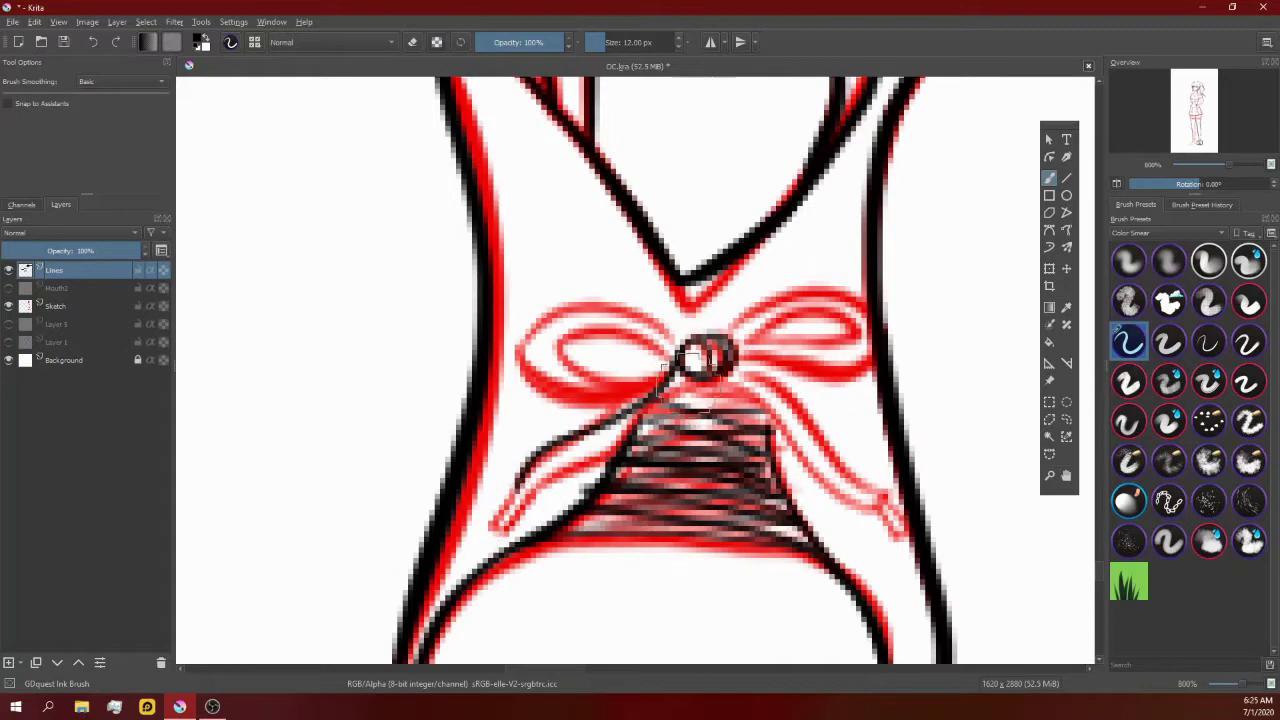
scroll(632, 374, "up", 1)
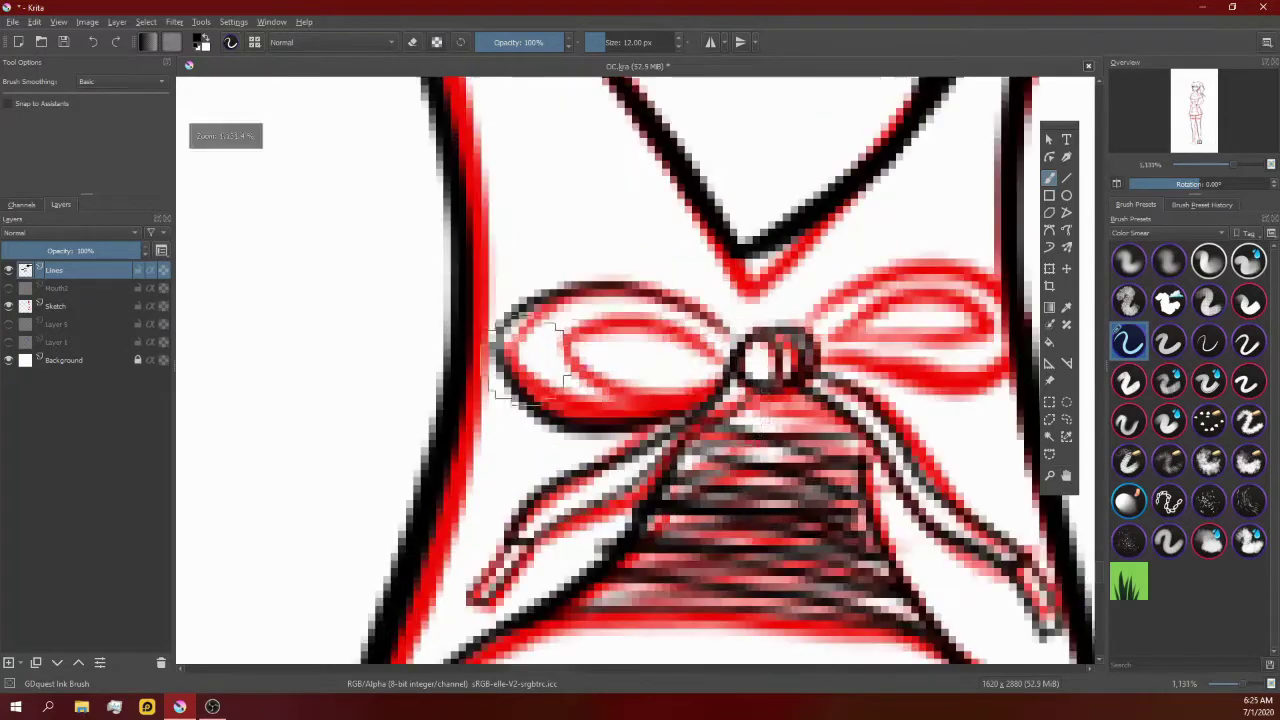
scroll(660, 350, "down", 1)
scroll(700, 320, "down", 3)
scroll(724, 305, "up", 2)
scroll(724, 305, "up", 2)
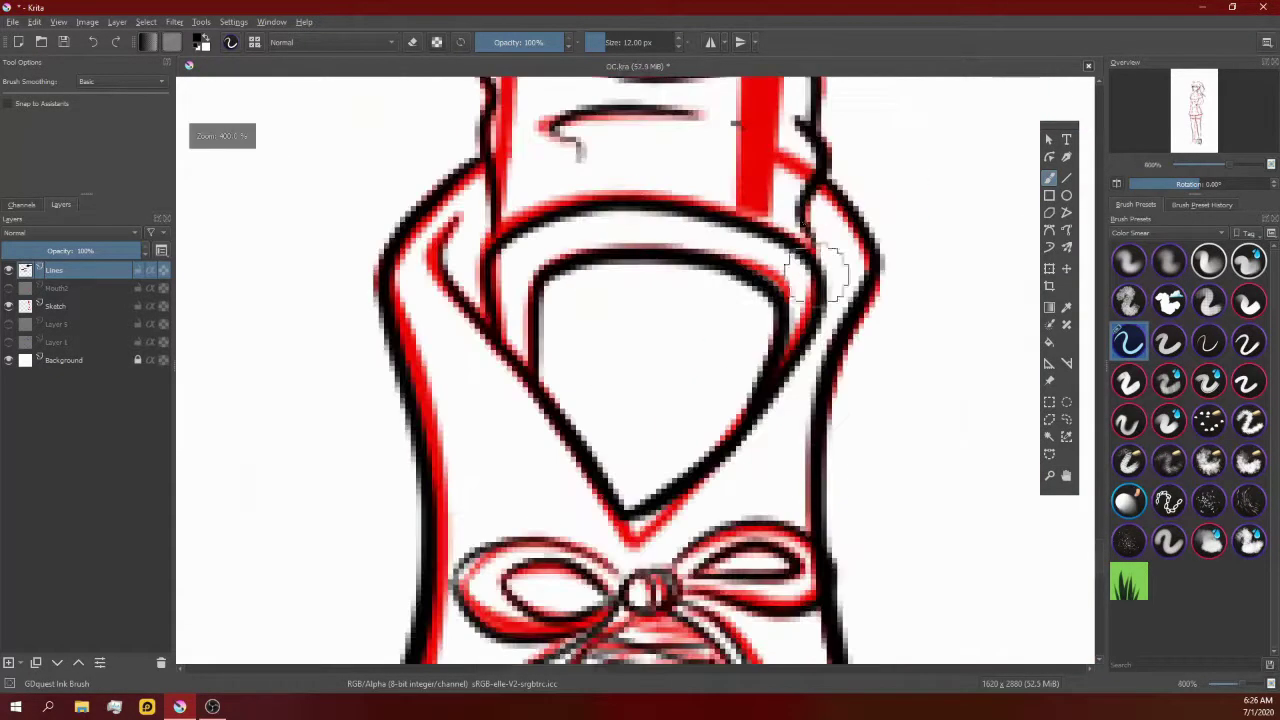
scroll(827, 270, "down", 3)
scroll(700, 220, "down", 2)
scroll(609, 168, "up", 2)
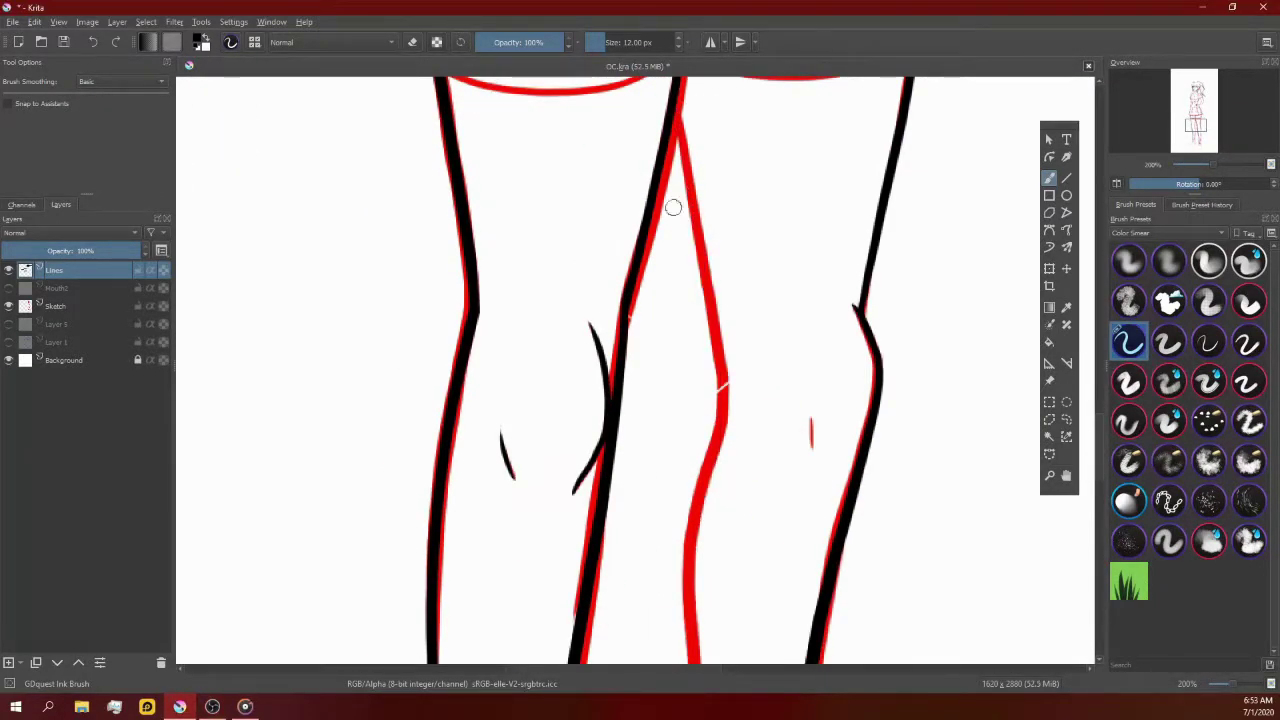
scroll(655, 538, "up", 2)
scroll(706, 300, "up", 1)
scroll(706, 300, "down", 2)
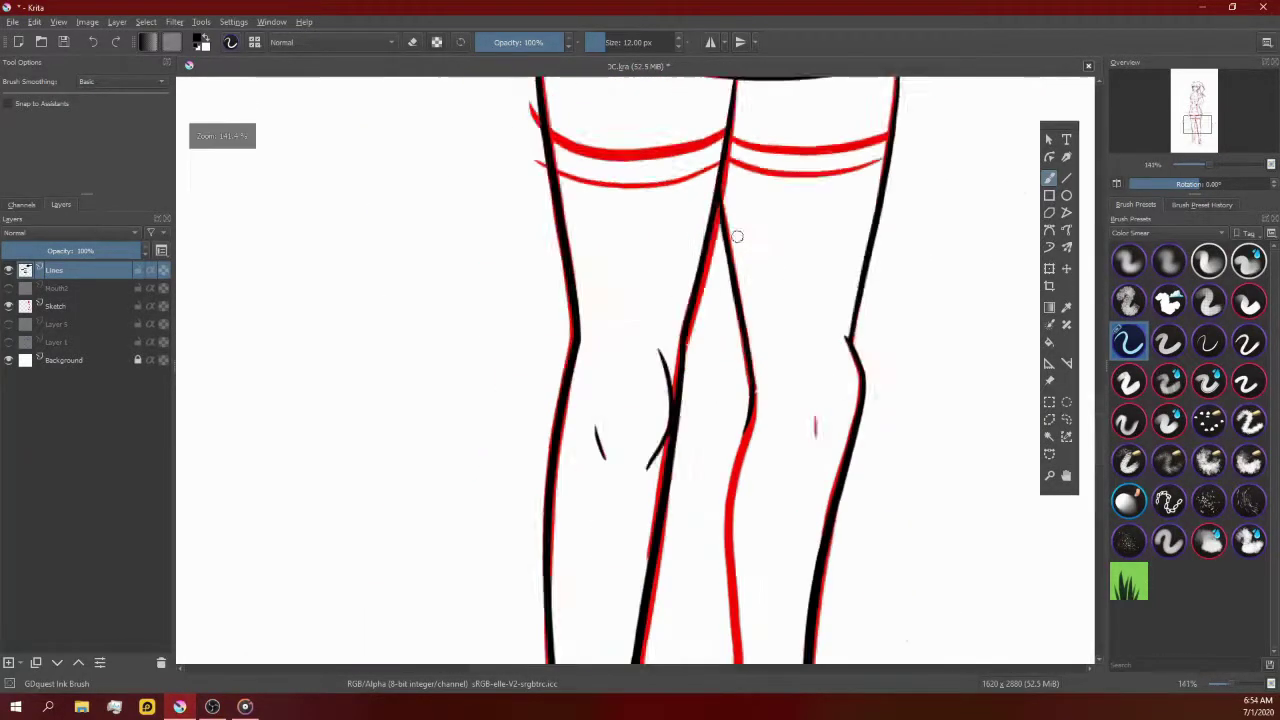
scroll(706, 300, "down", 3)
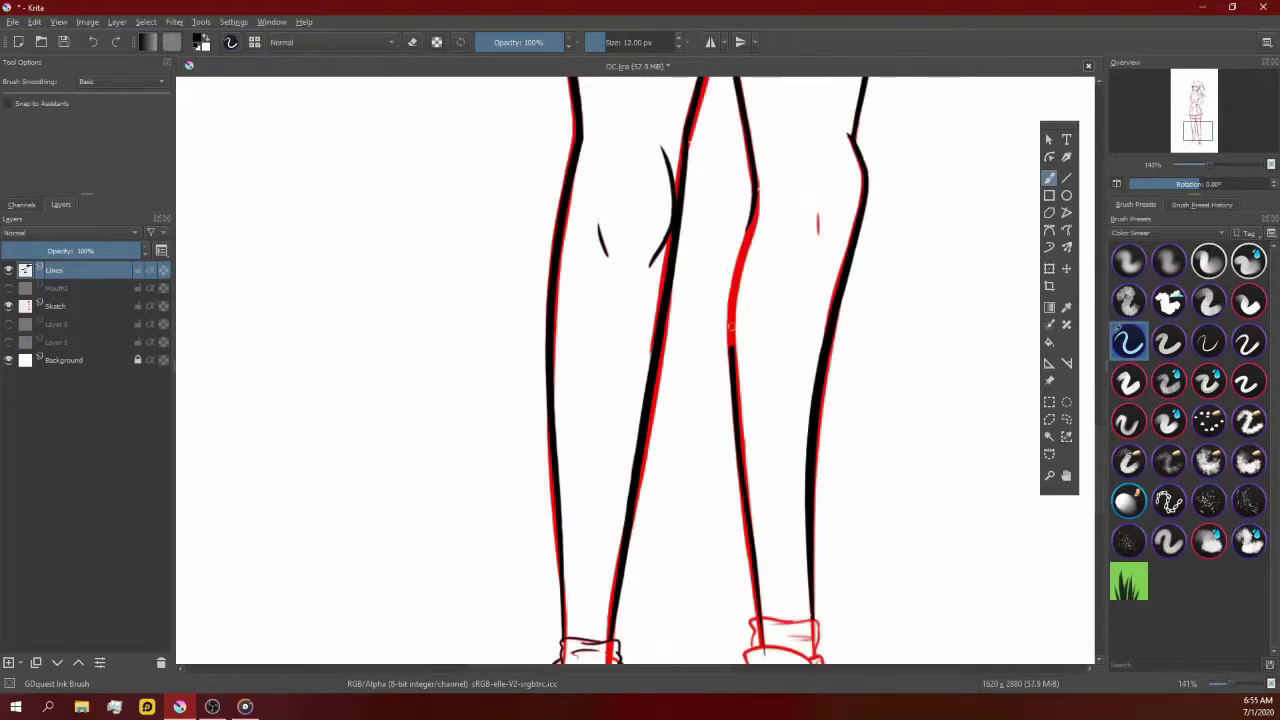
scroll(730, 327, "up", 2)
scroll(740, 300, "up", 3)
scroll(750, 250, "up", 3)
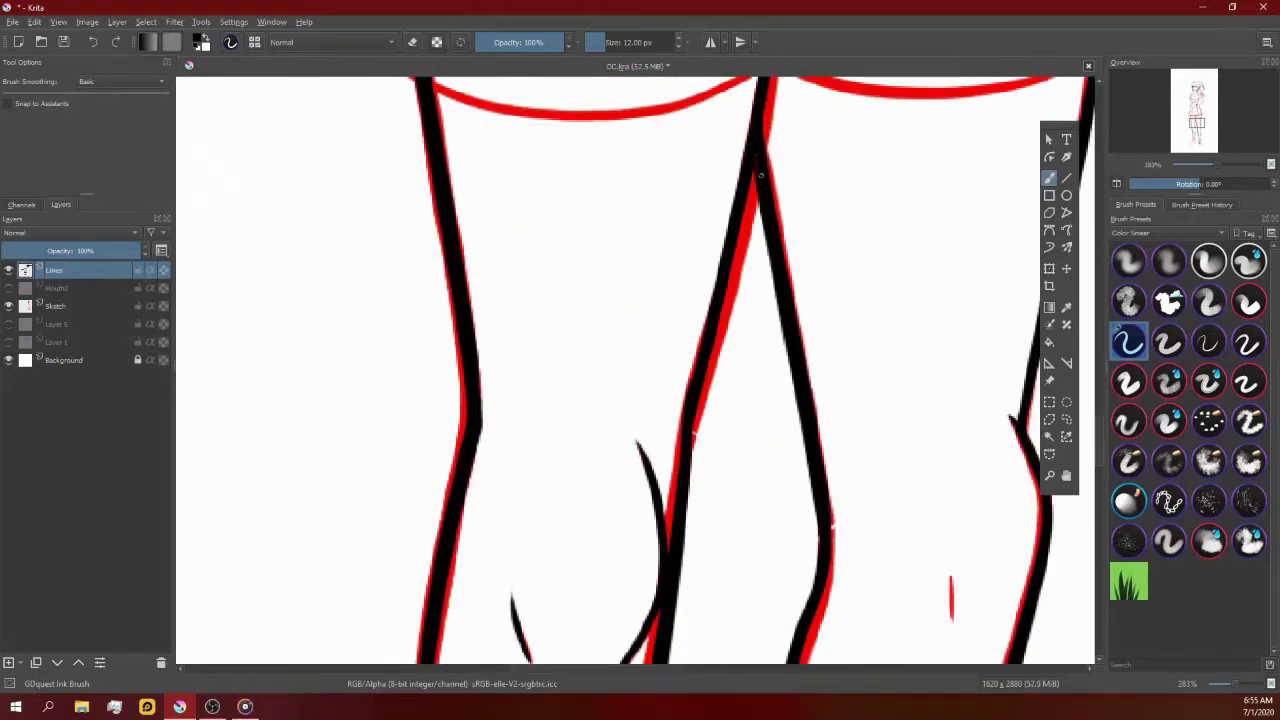
scroll(750, 240, "down", 1)
scroll(744, 543, "up", 1)
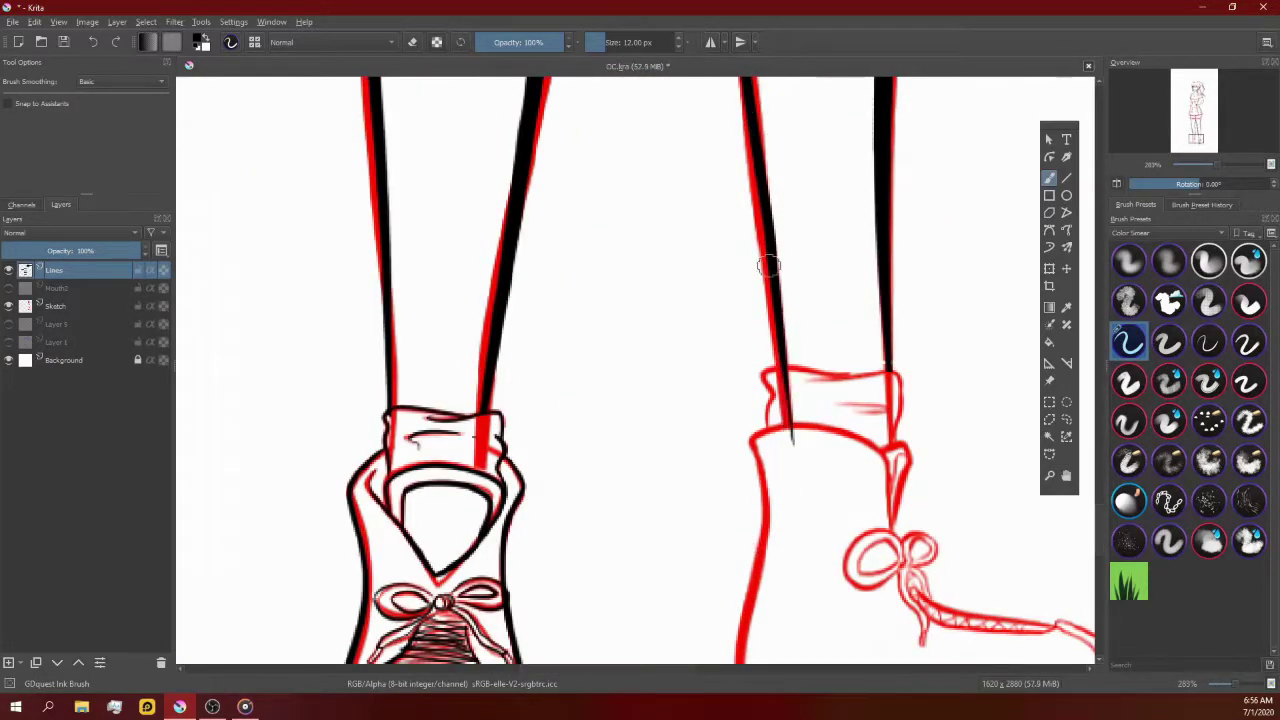
Step: Undo the stray lower-leg stroke, then ink the cuff's top and left edges and darken its hatching
key("ctrl+z")
scroll(807, 568, "up", 1)
left_click_drag(878, 390, 707, 390)
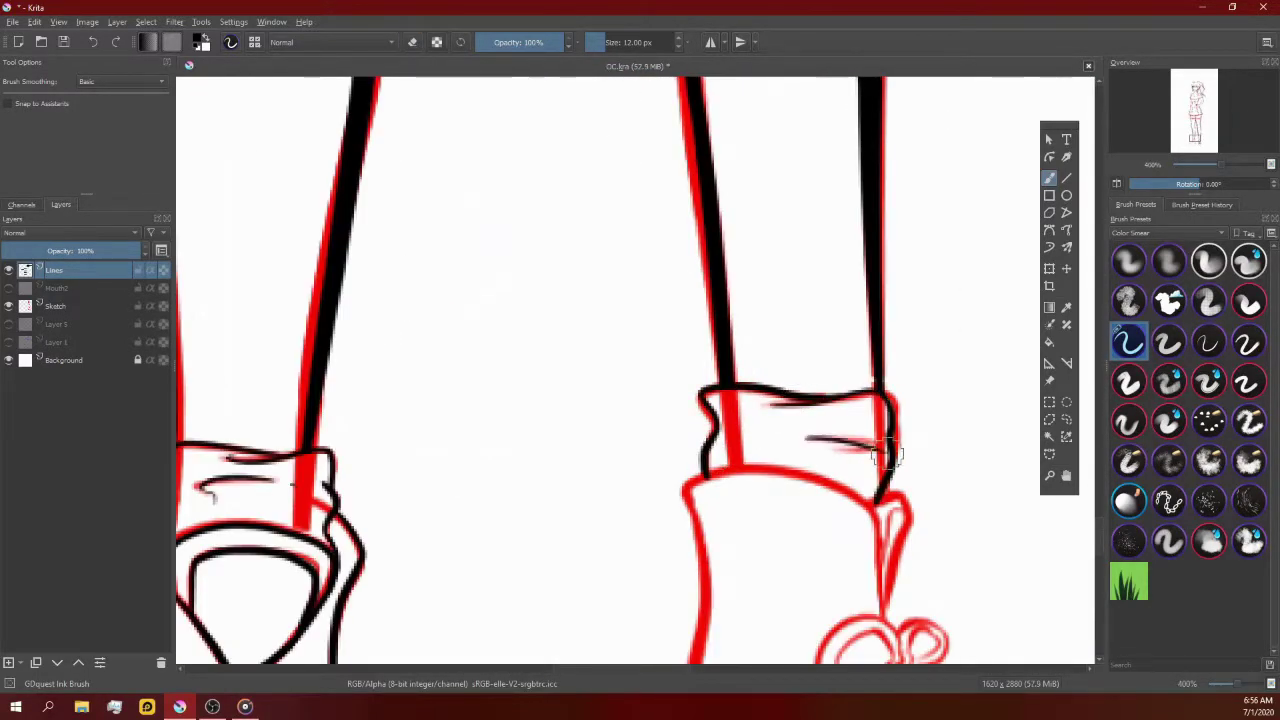
left_click_drag(868, 440, 808, 447)
Step: Ink the cuff bottom, the shoe side up to the laces, and the right shoe's left edge
scroll(828, 456, "down", 2)
scroll(840, 480, "up", 2)
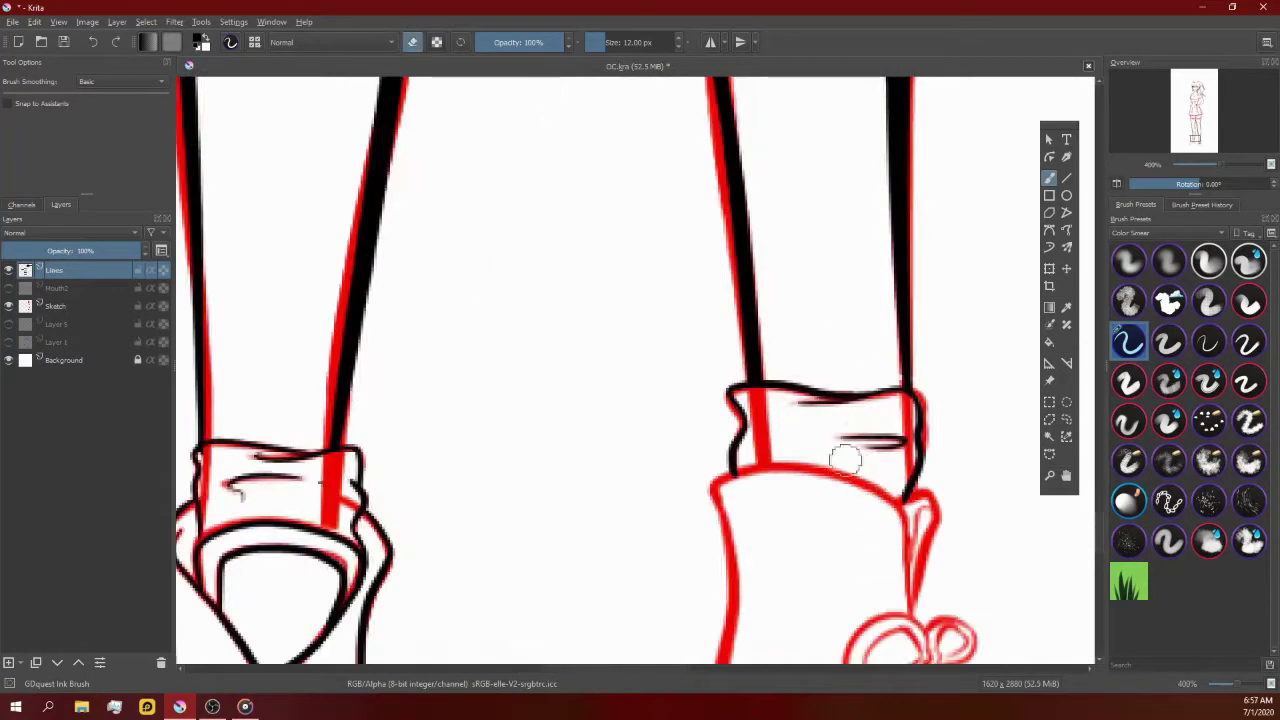
scroll(705, 286, "down", 1)
left_click_drag(686, 272, 820, 376)
scroll(824, 360, "up", 1)
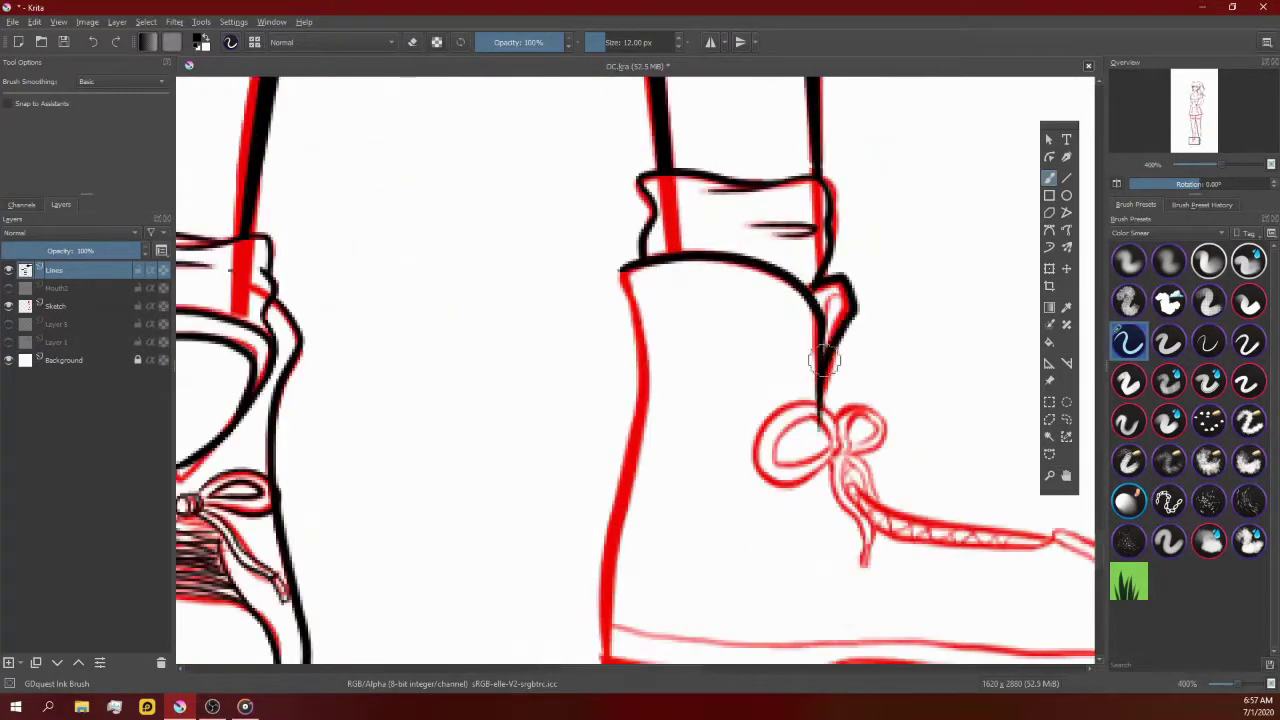
scroll(815, 432, "down", 1)
scroll(626, 360, "up", 1)
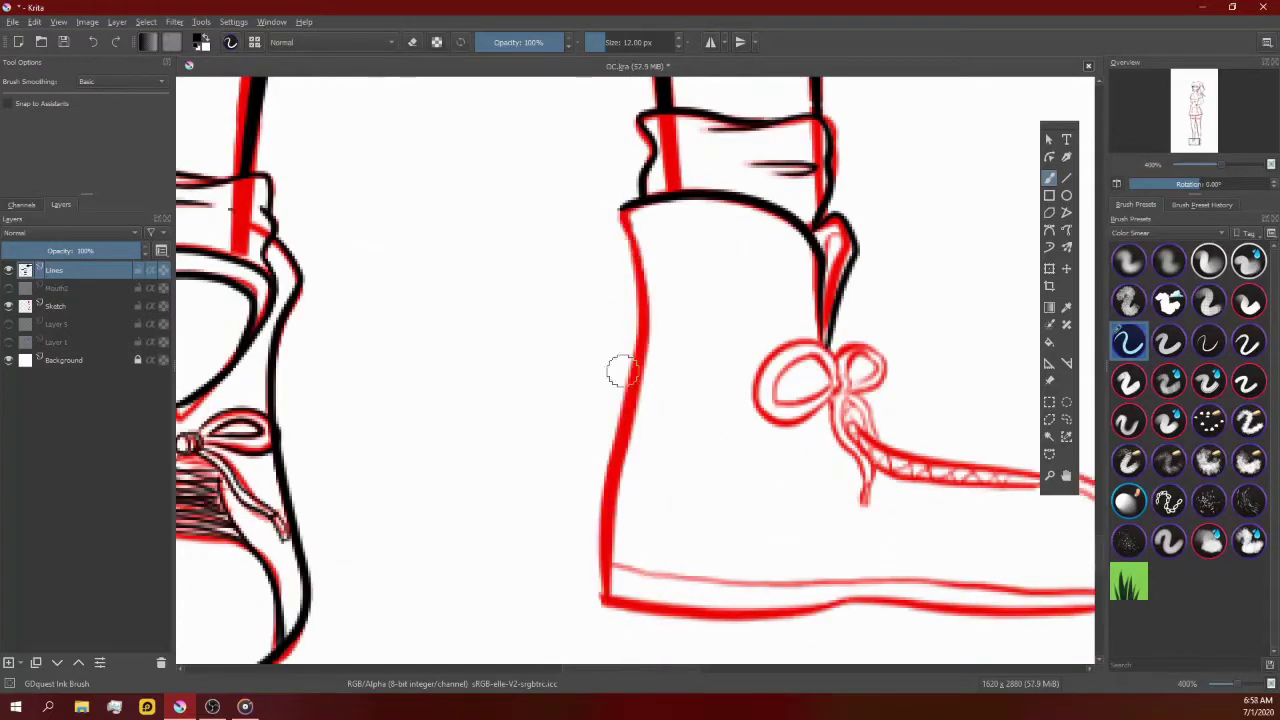
left_click_drag(604, 600, 613, 196)
key("e")
scroll(630, 245, "up", 1)
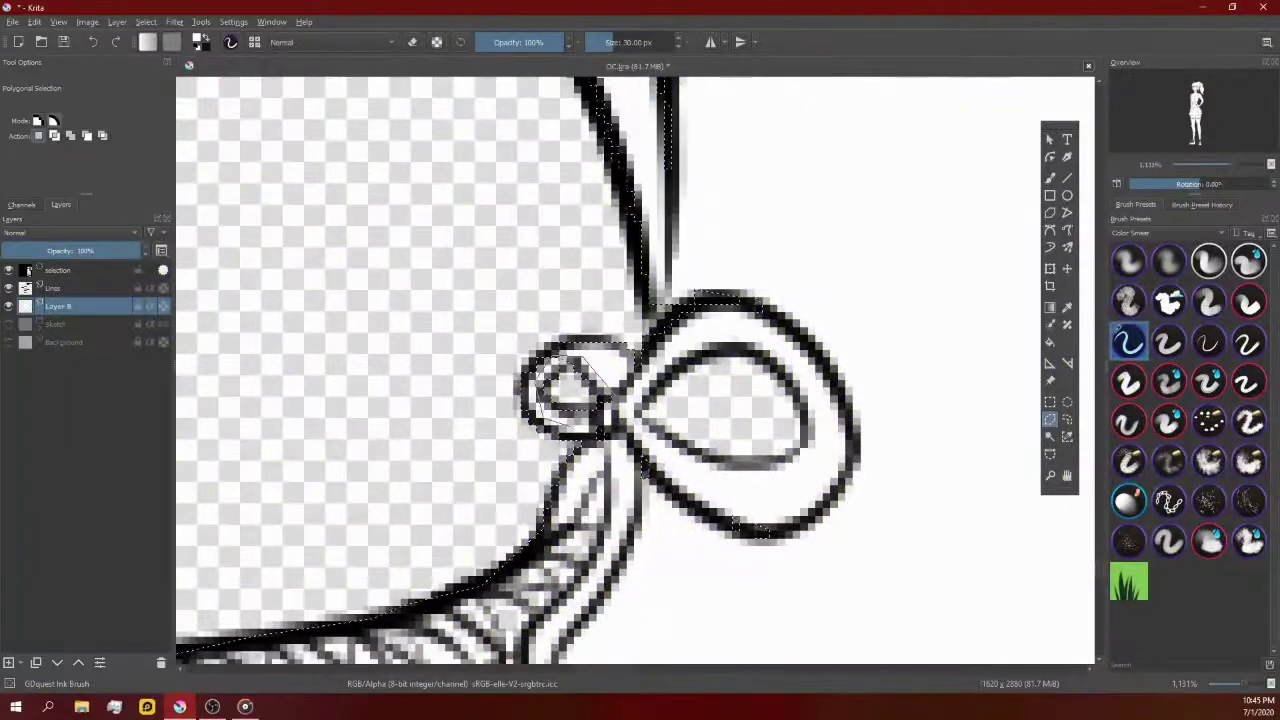
Step: Fill flat peach skin, magenta hair and top, and cyan eyes, then shade the top darker pink
scroll(640, 370, "up", 1)
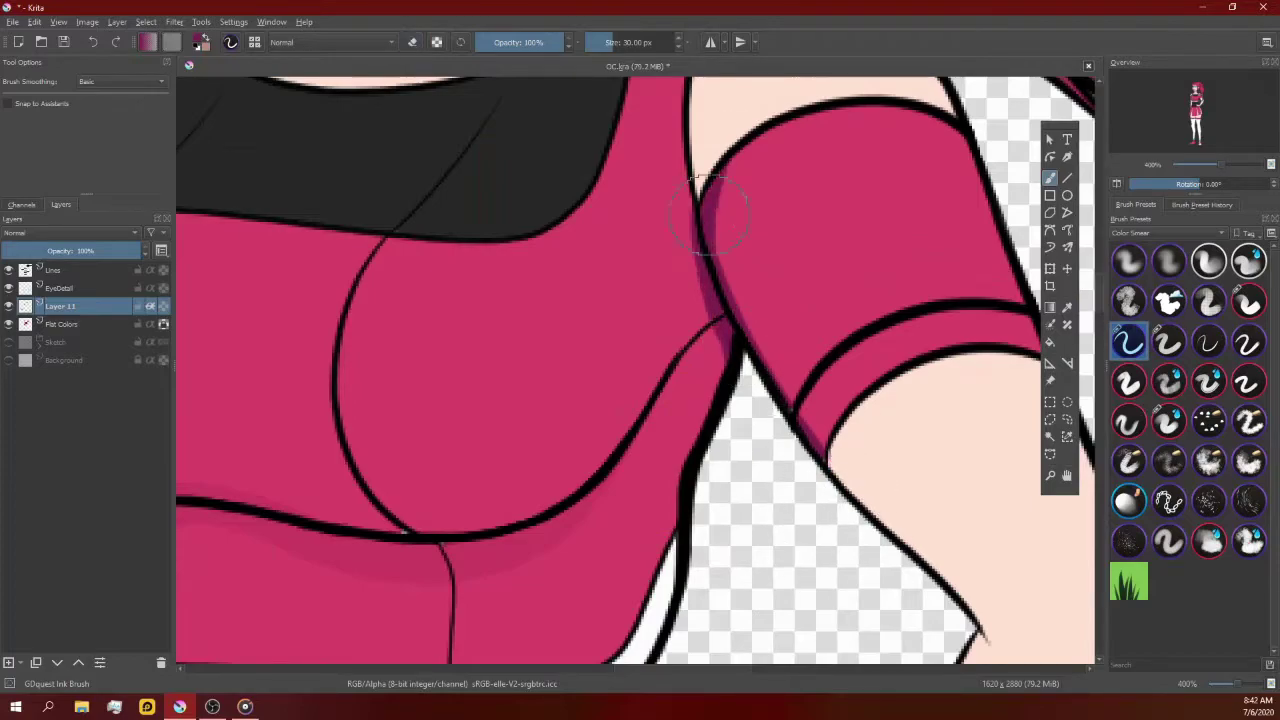
Step: Erase stray colour along the sleeve's top edge and airbrush dark pink down the shoulder strap
scroll(718, 293, "up", 3)
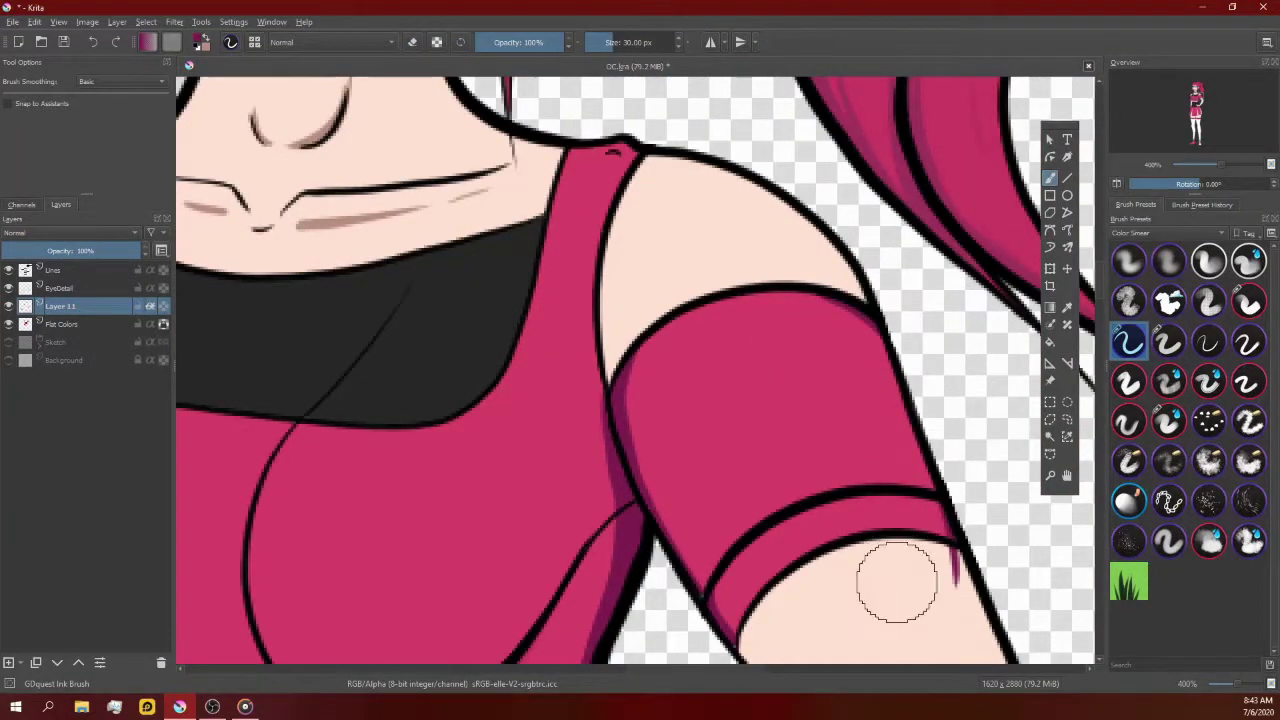
left_click_drag(731, 303, 629, 354)
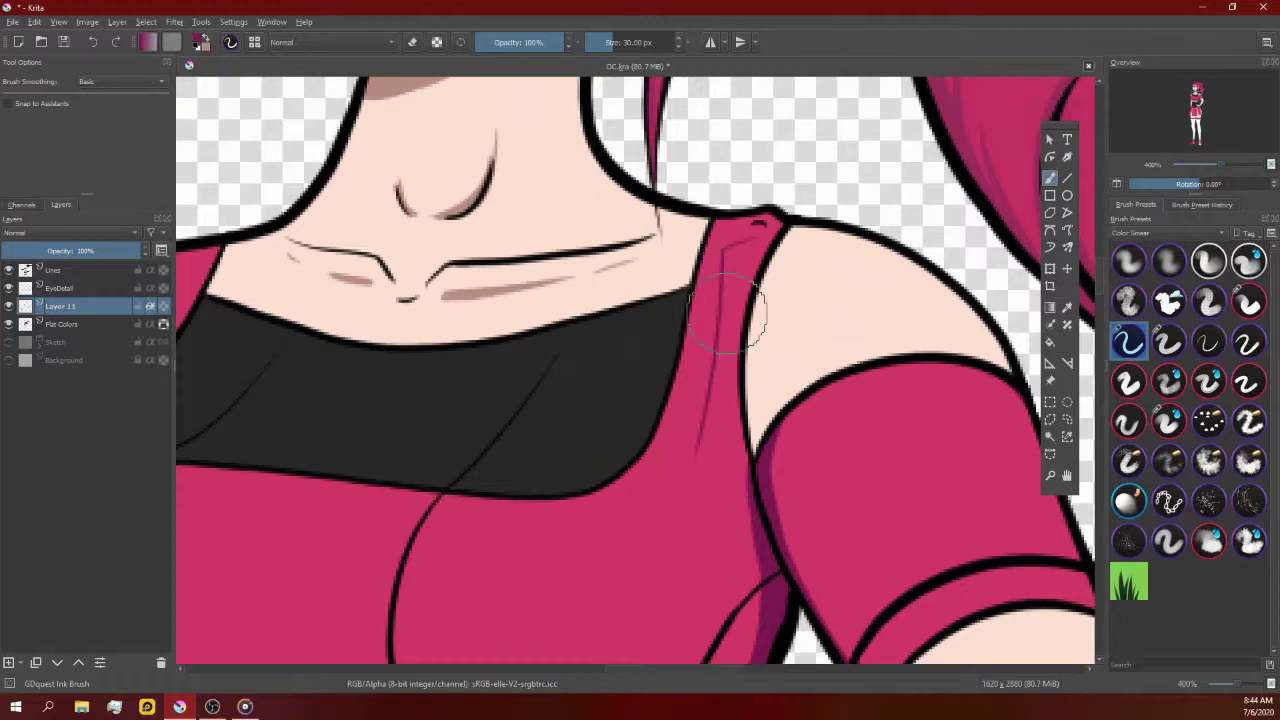
left_click_drag(740, 318, 704, 426)
scroll(763, 220, "up", 1)
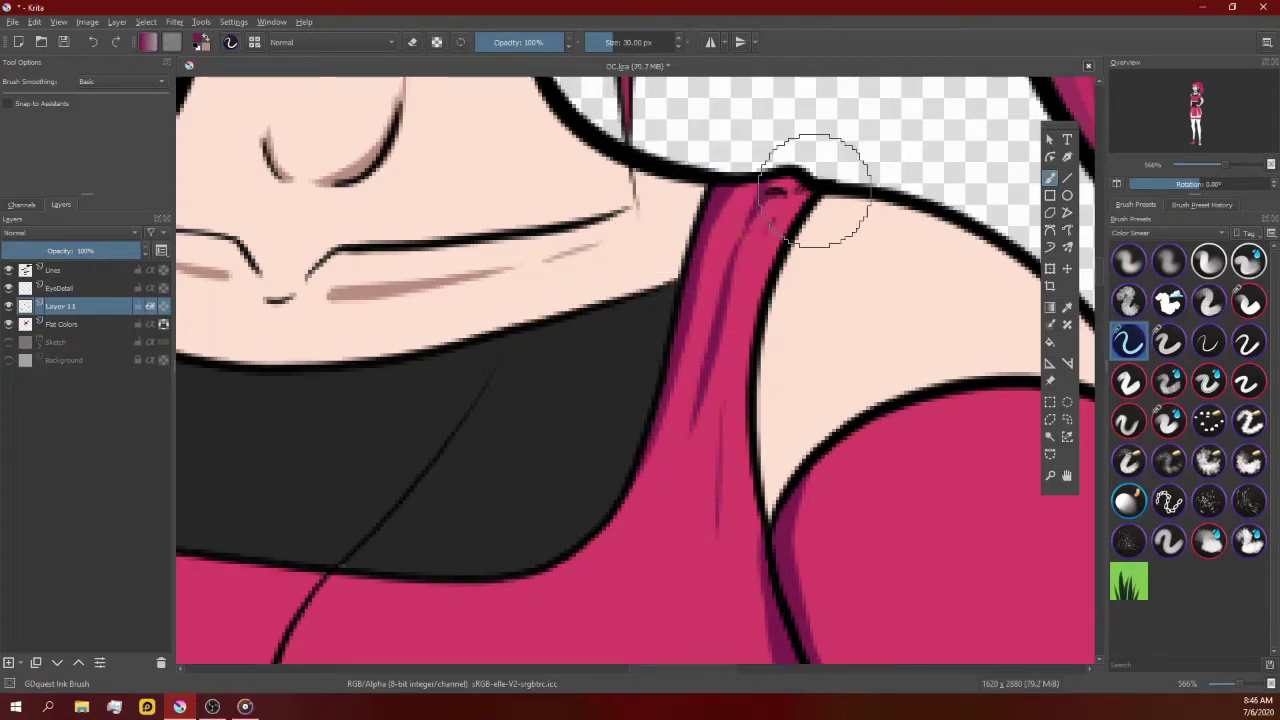
scroll(807, 192, "down", 5)
scroll(697, 363, "up", 5)
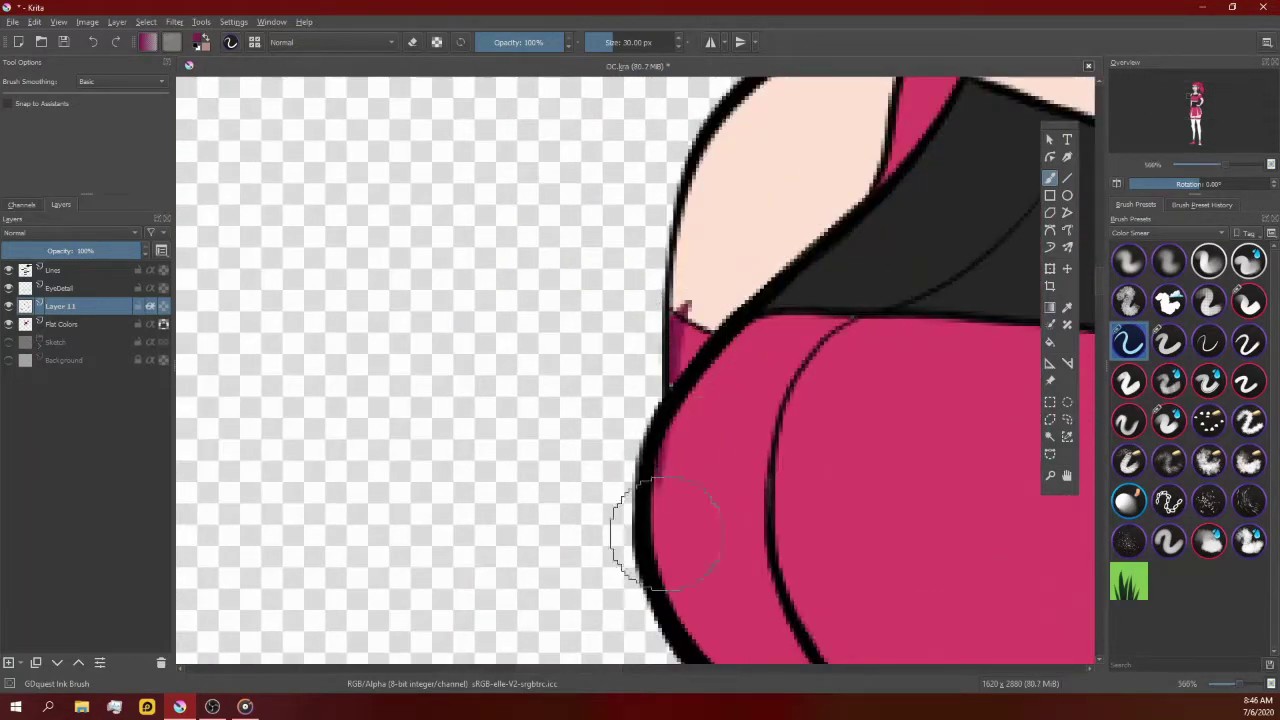
scroll(709, 280, "down", 3)
scroll(666, 400, "up", 1)
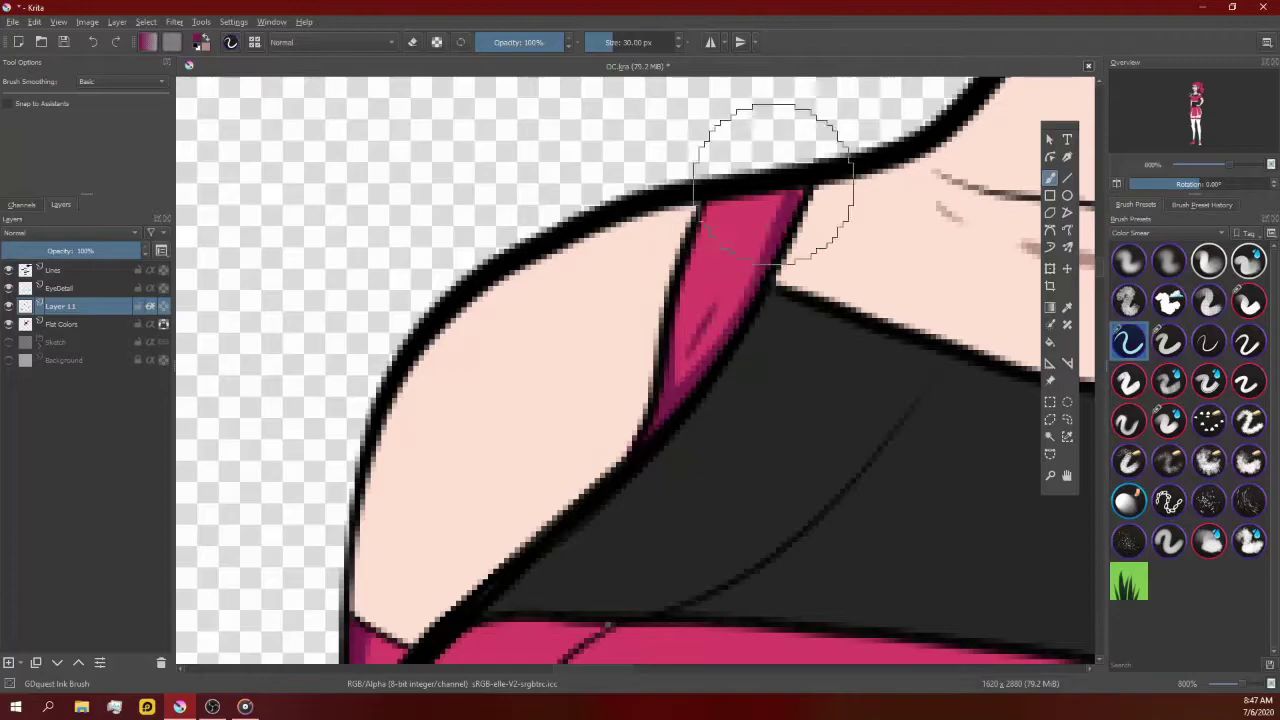
scroll(773, 180, "down", 4)
scroll(711, 300, "up", 3)
scroll(711, 374, "down", 2)
scroll(711, 374, "down", 1)
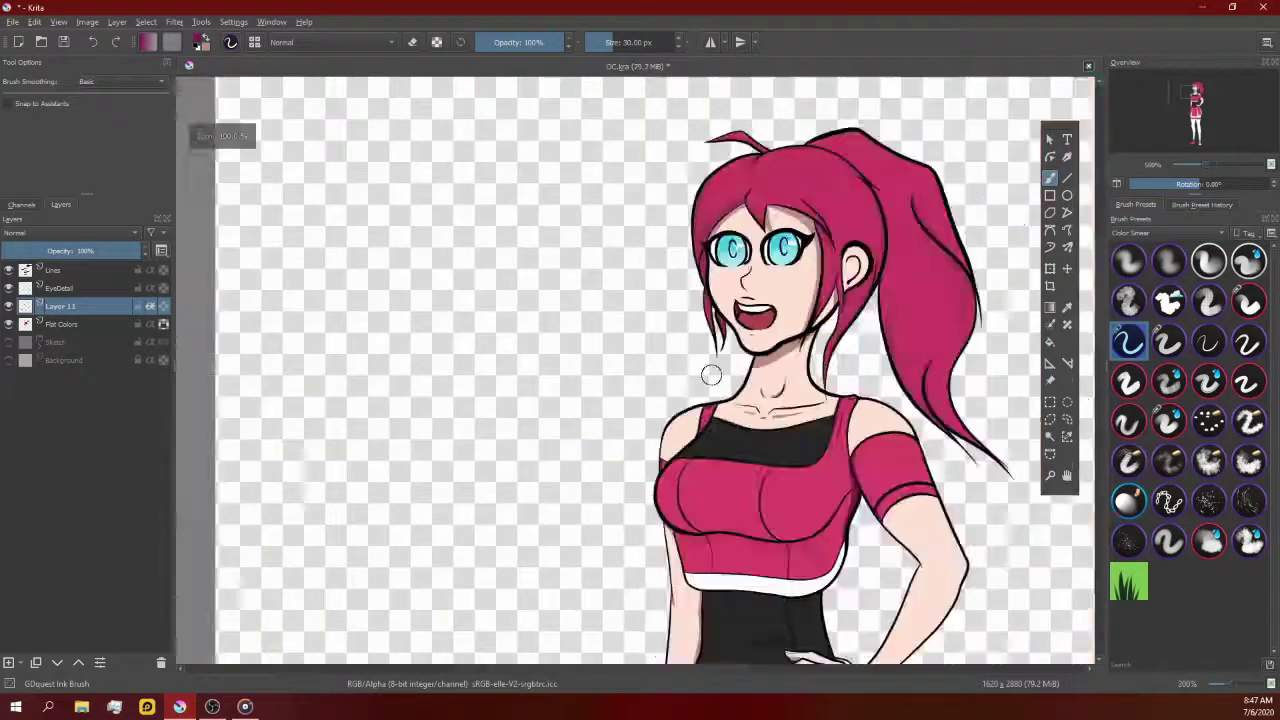
scroll(711, 374, "up", 3)
scroll(614, 360, "up", 2)
scroll(600, 300, "down", 4)
scroll(594, 280, "up", 3)
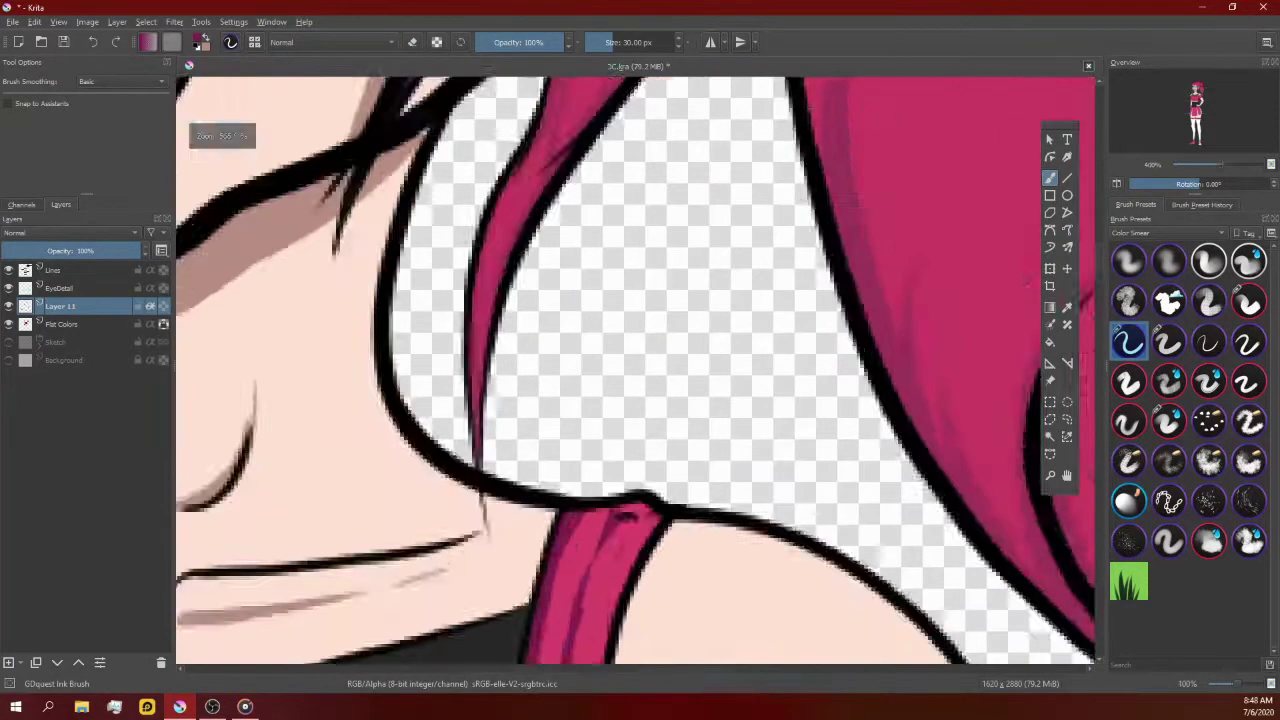
scroll(857, 586, "down", 3)
Step: Select the pink band below the bust with Contiguous Selection, then deselect and return to the brush
left_click(1049, 436)
left_click(700, 470)
scroll(632, 455, "up", 3)
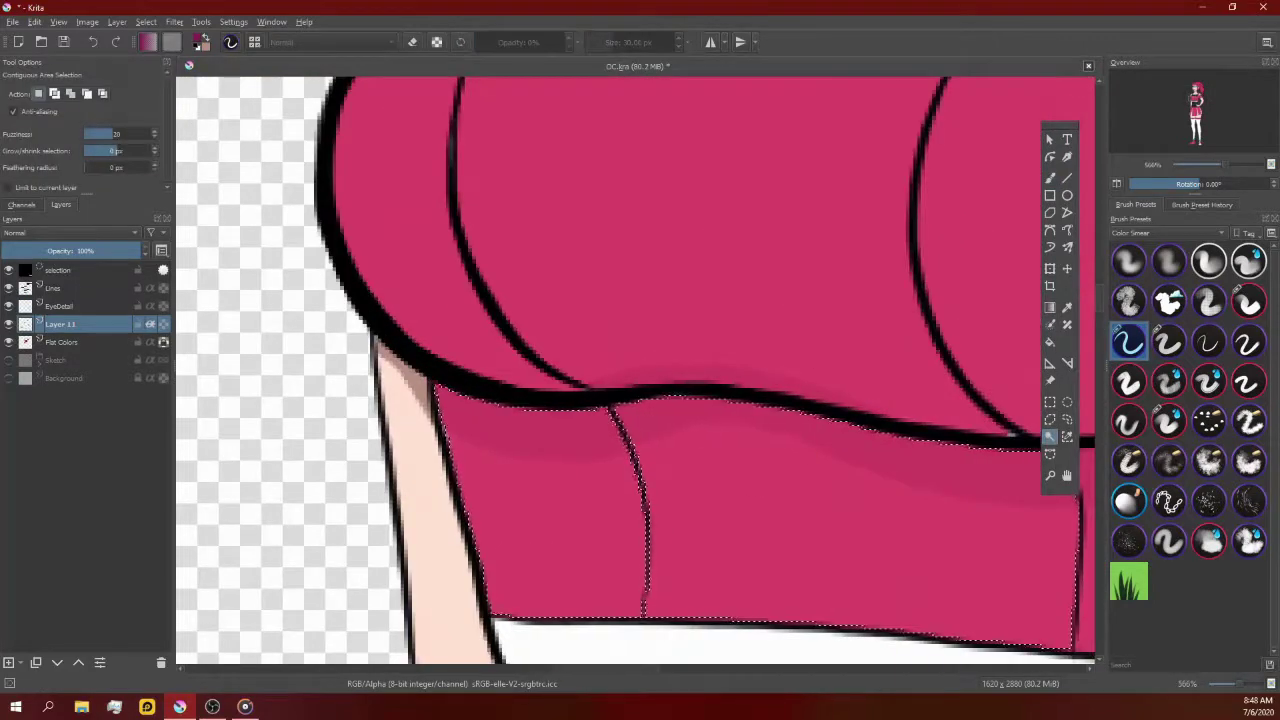
scroll(643, 500, "down", 2)
key("ctrl+shift+a")
key("b")
Step: Pick the peach skin tone as the painting colour
scroll(620, 380, "down", 2)
scroll(617, 370, "up", 1)
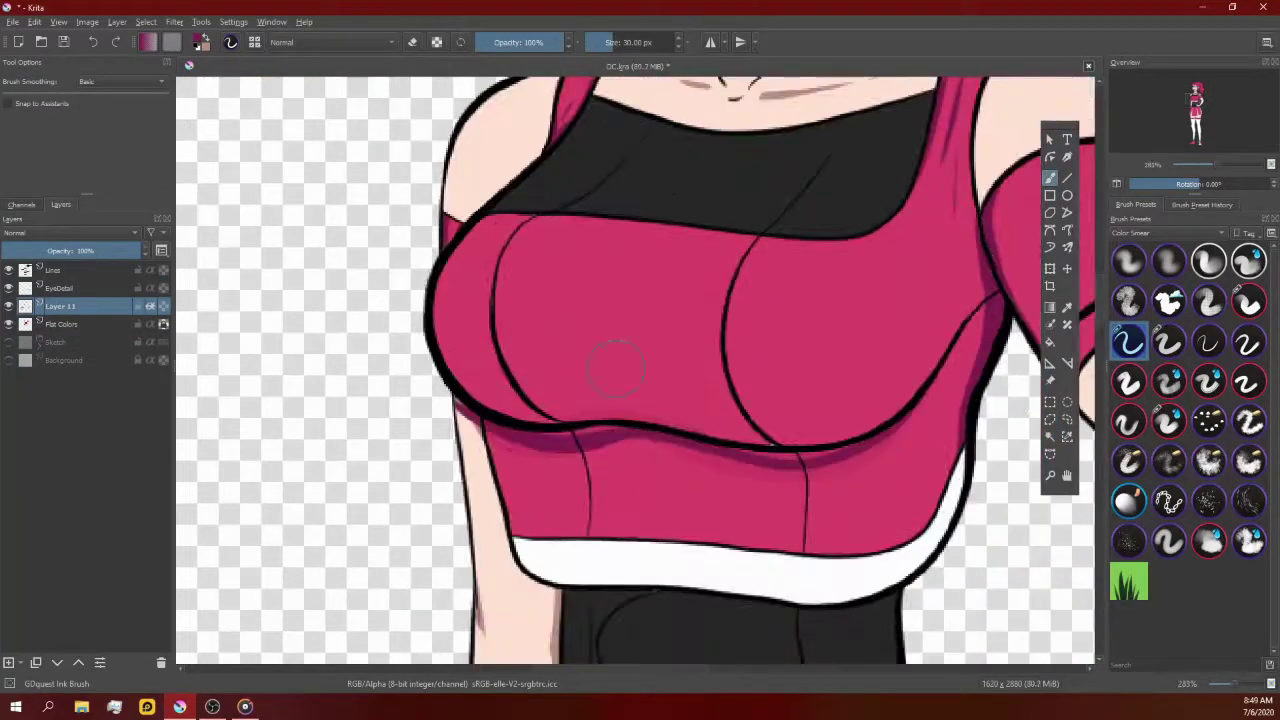
scroll(617, 370, "up", 1)
scroll(930, 465, "down", 1)
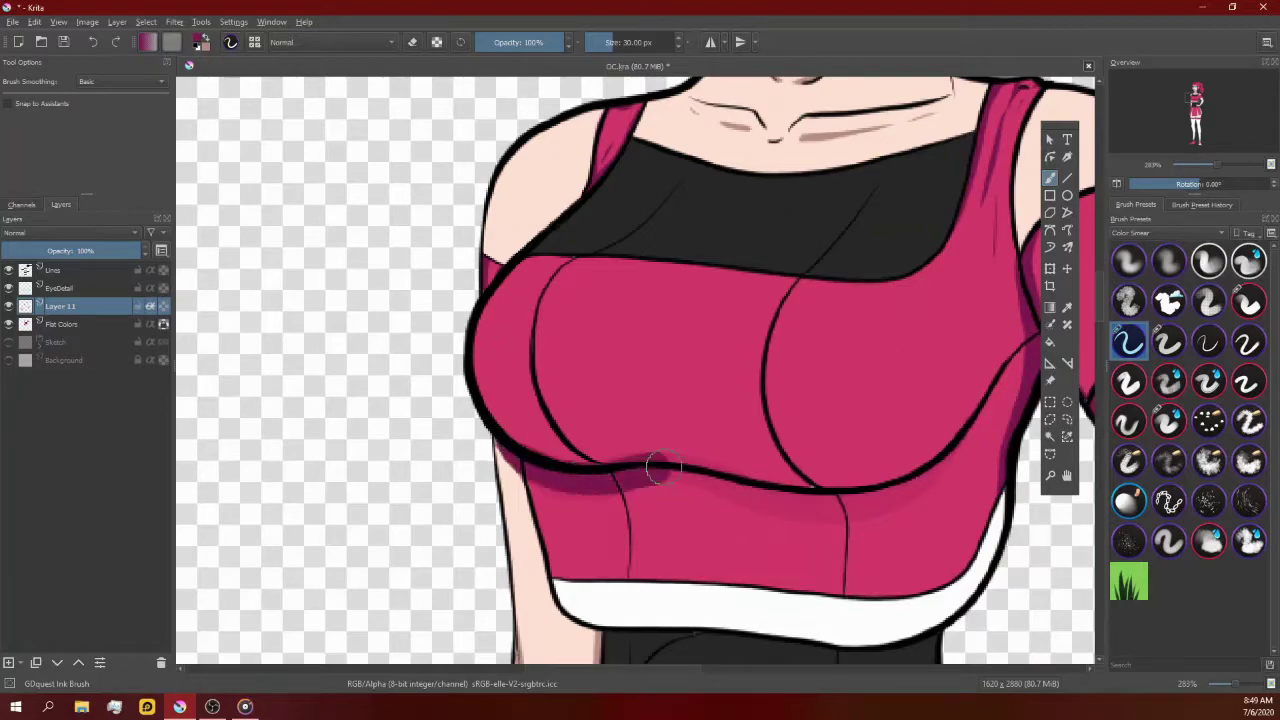
left_click_drag(660, 467, 400, 460)
left_click_drag(727, 447, 755, 445)
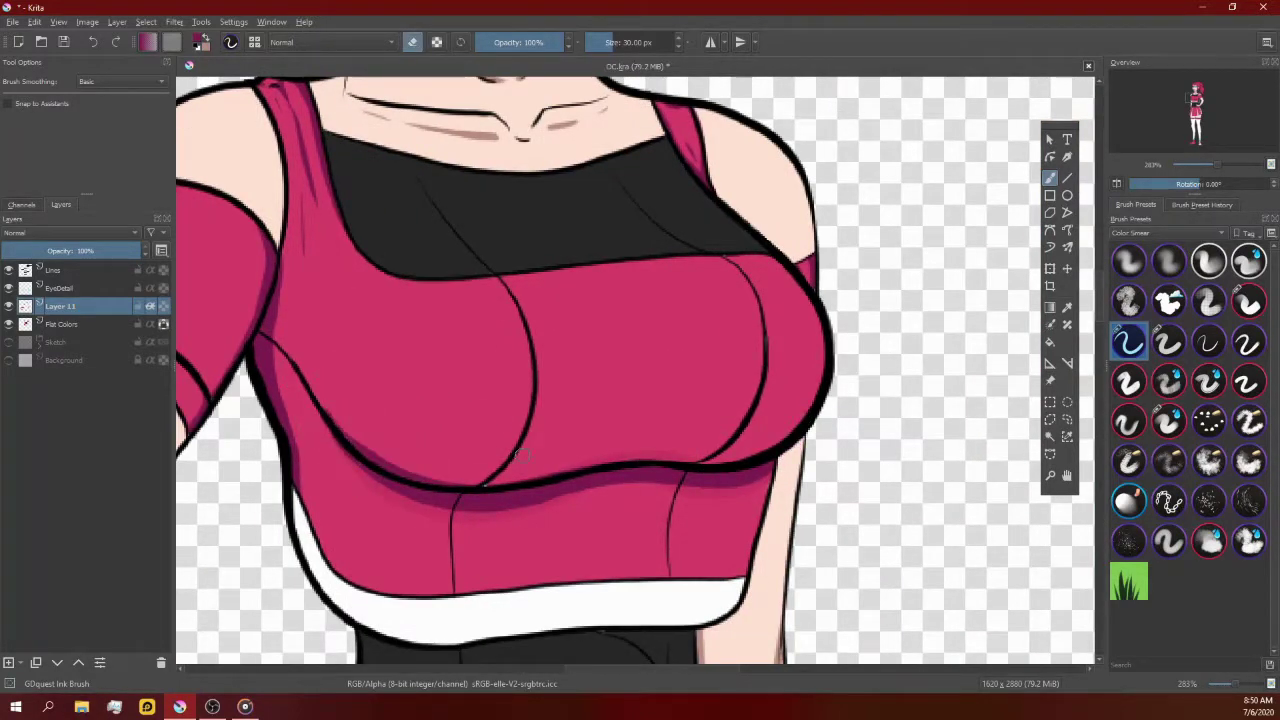
scroll(522, 456, "up", 2)
scroll(343, 443, "down", 4)
scroll(717, 425, "up", 3)
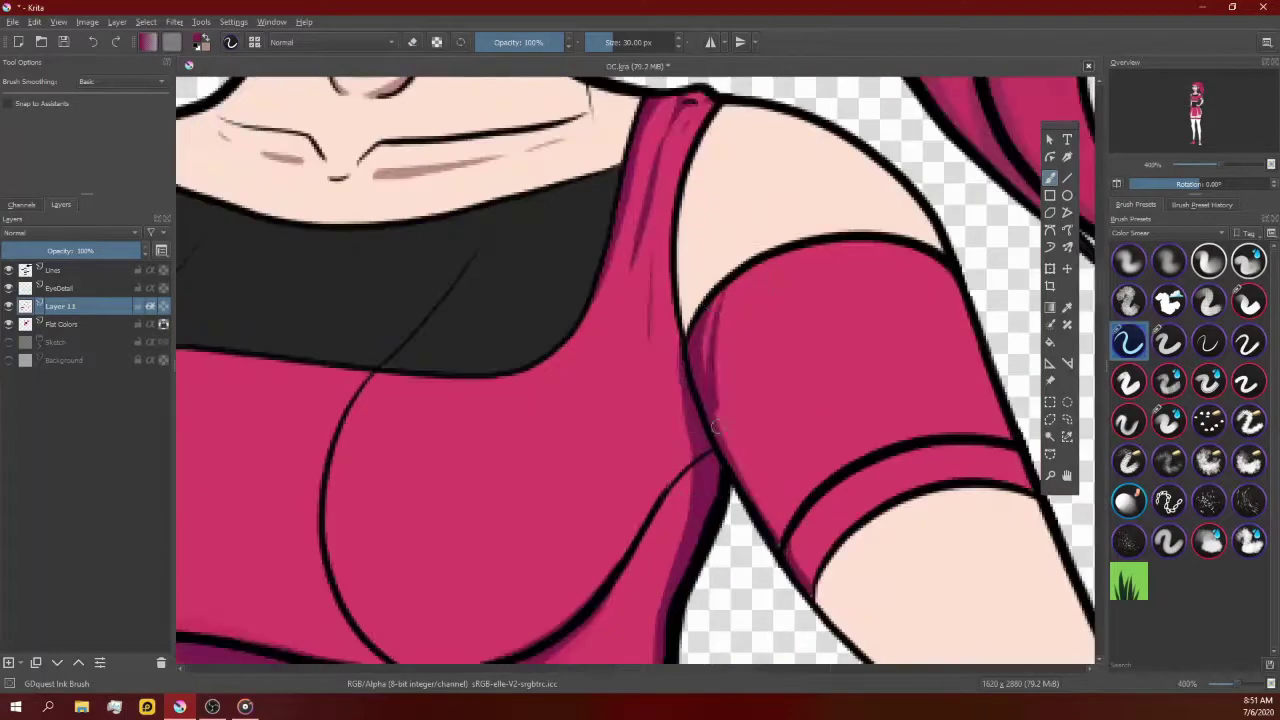
scroll(740, 425, "down", 2)
scroll(825, 475, "down", 3)
scroll(786, 420, "up", 4)
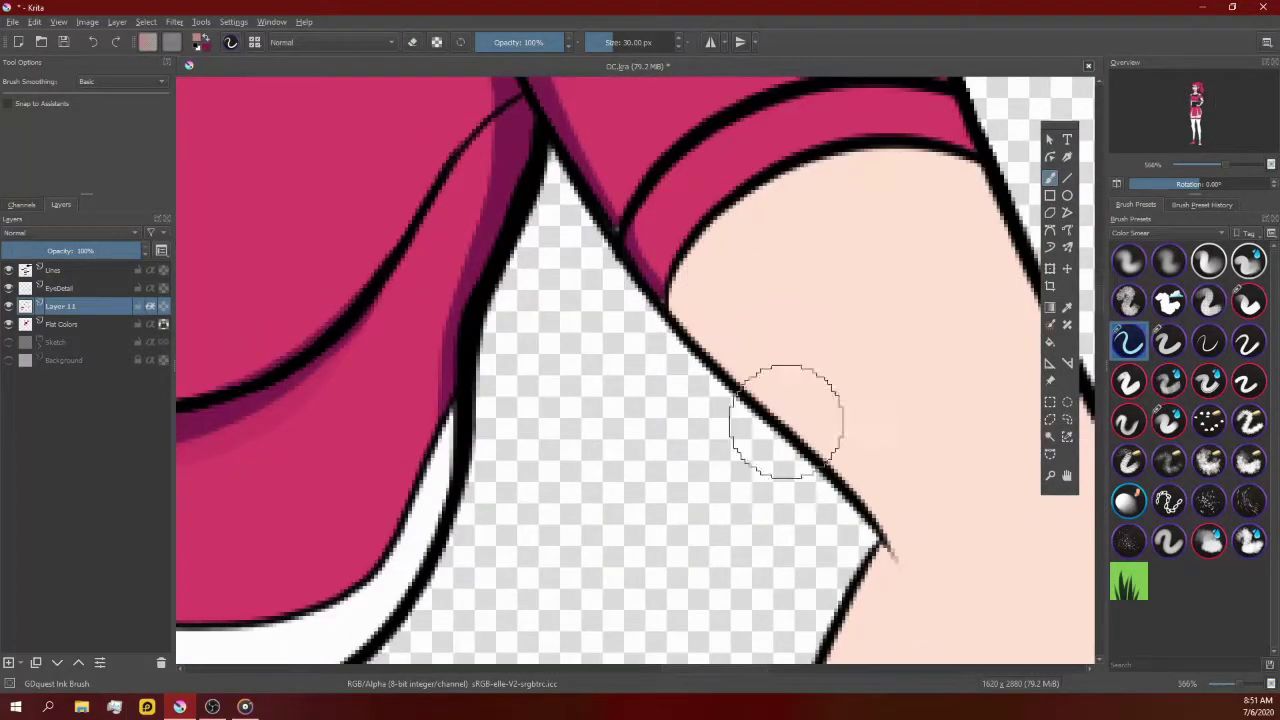
scroll(700, 400, "down", 2)
scroll(715, 487, "up", 3)
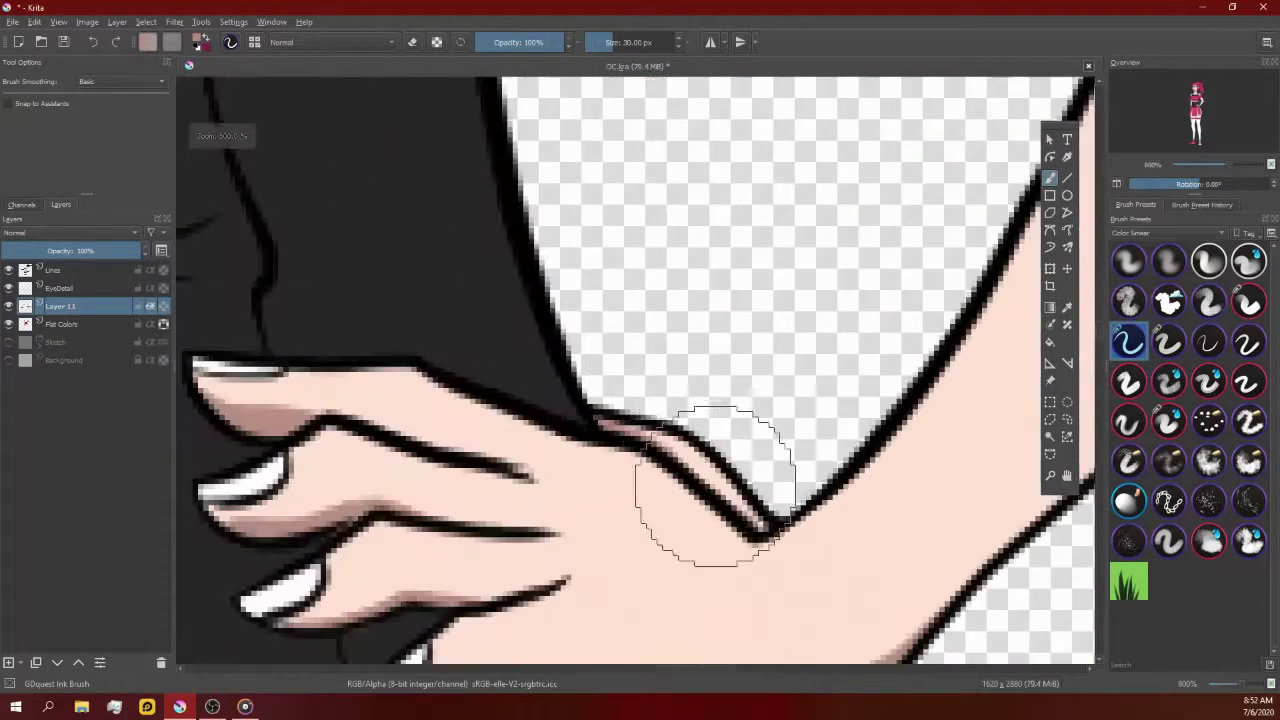
scroll(768, 518, "down", 3)
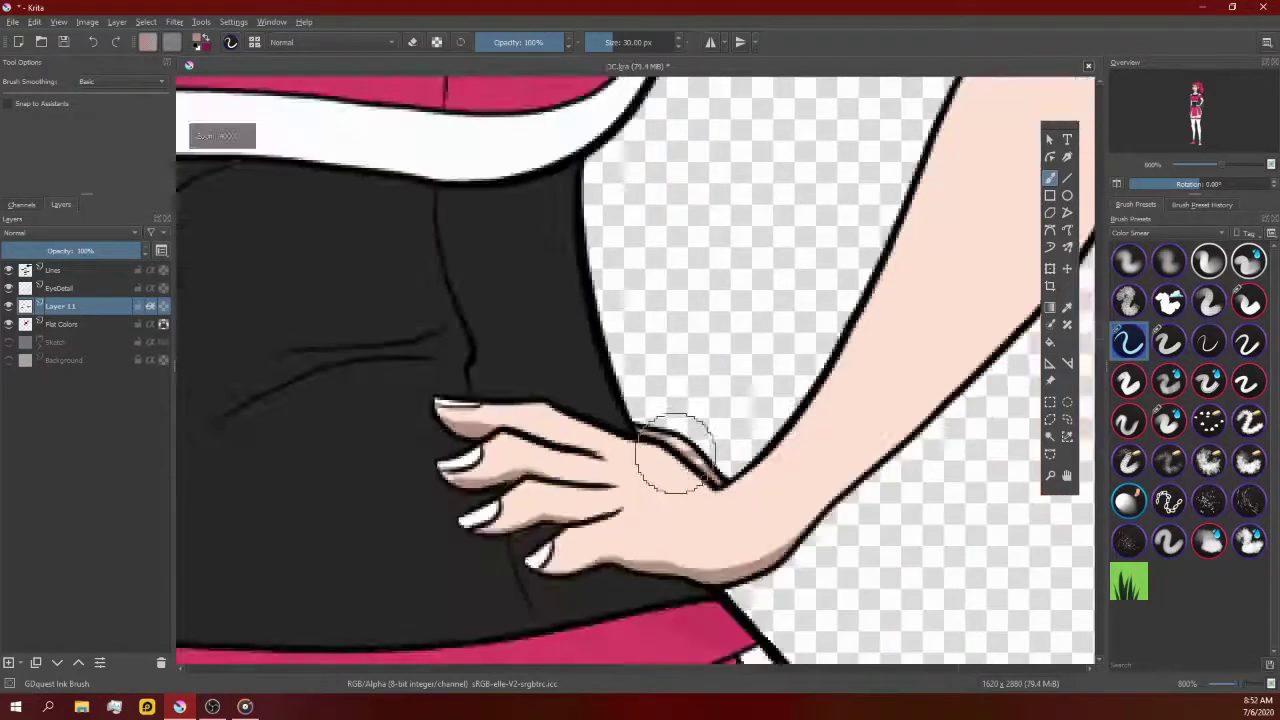
scroll(670, 450, "up", 3)
scroll(663, 326, "down", 3)
Step: Airbrush soft darker skin shadow below the skirt hem on both thighs and down the thigh gap
scroll(543, 409, "down", 2)
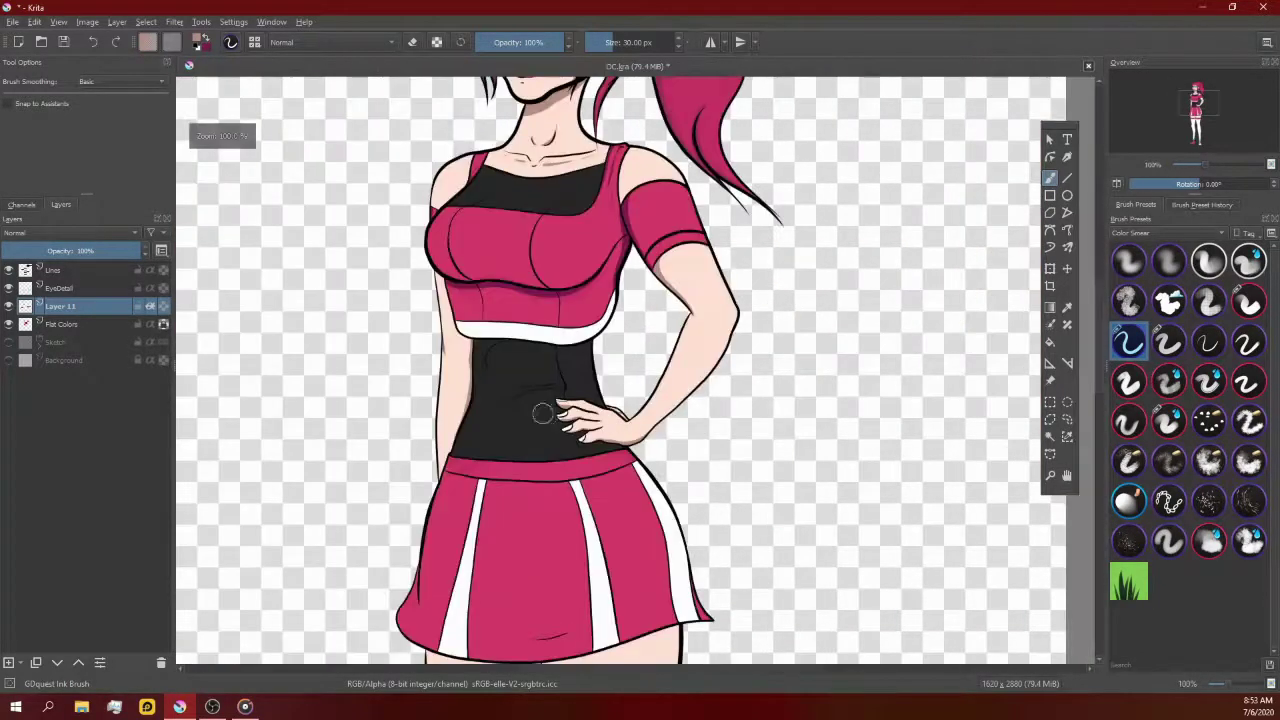
scroll(623, 400, "up", 4)
scroll(730, 400, "down", 3)
scroll(730, 400, "down", 2)
scroll(766, 320, "up", 4)
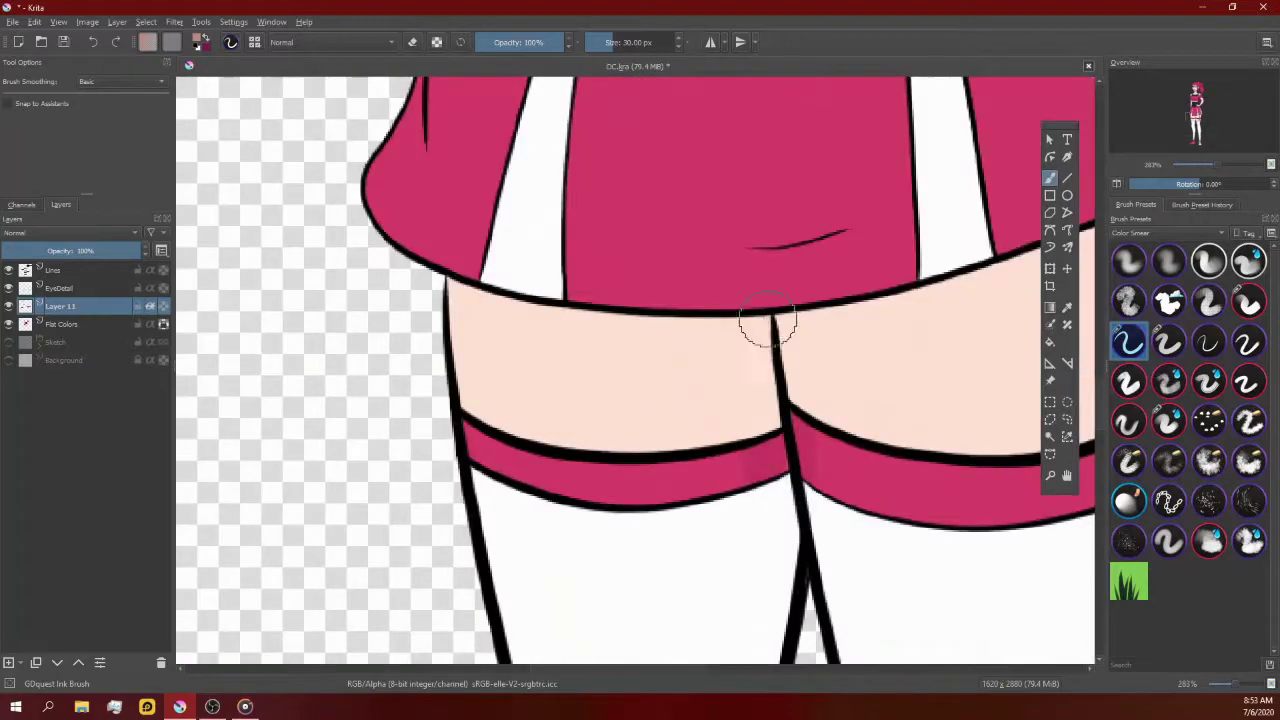
scroll(765, 445, "up", 1)
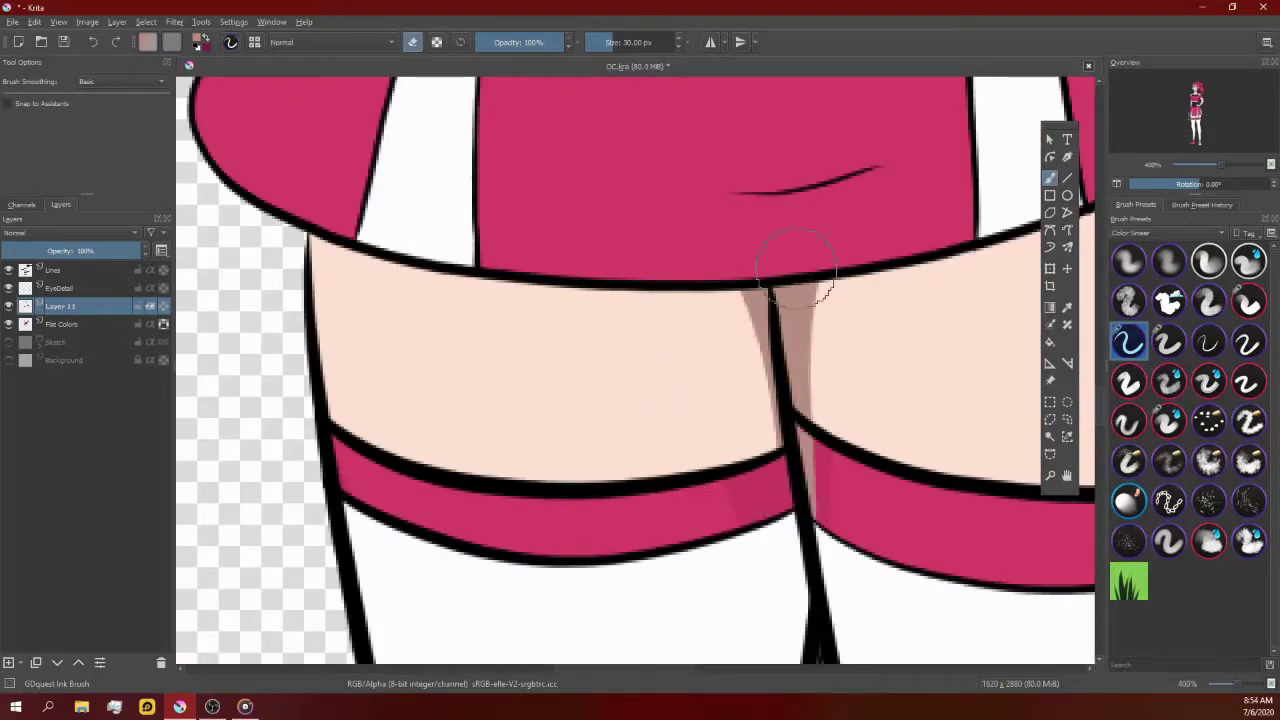
scroll(797, 265, "down", 5)
scroll(749, 371, "up", 3)
scroll(760, 372, "up", 2)
scroll(775, 372, "down", 1)
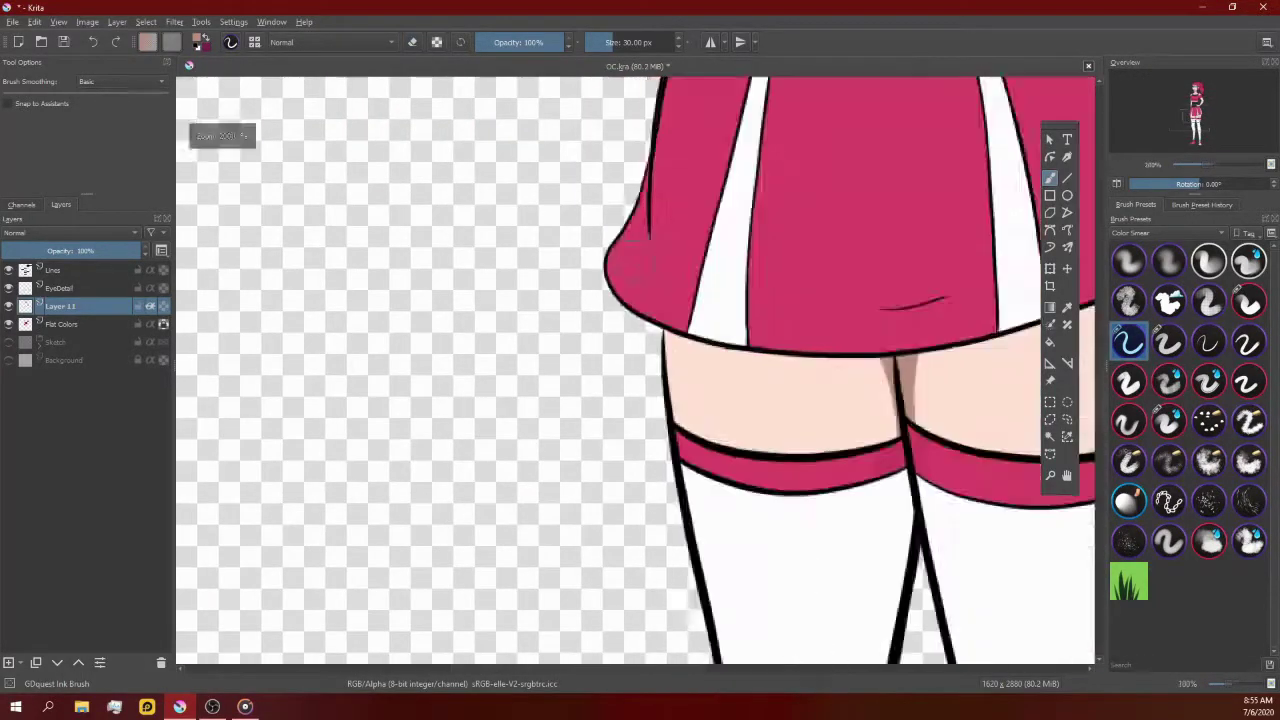
scroll(665, 290, "up", 2)
scroll(640, 380, "down", 1)
scroll(575, 440, "down", 1)
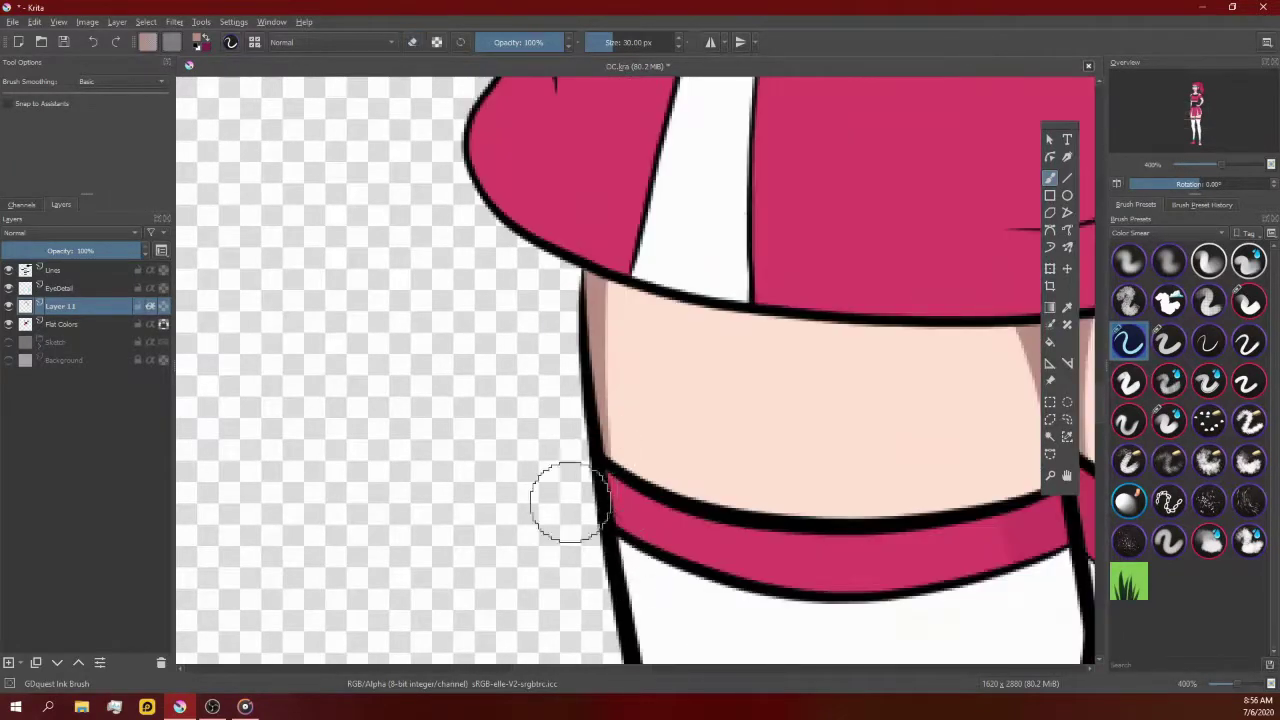
scroll(600, 460, "down", 1)
scroll(735, 420, "up", 2)
scroll(600, 470, "down", 1)
scroll(480, 440, "down", 1)
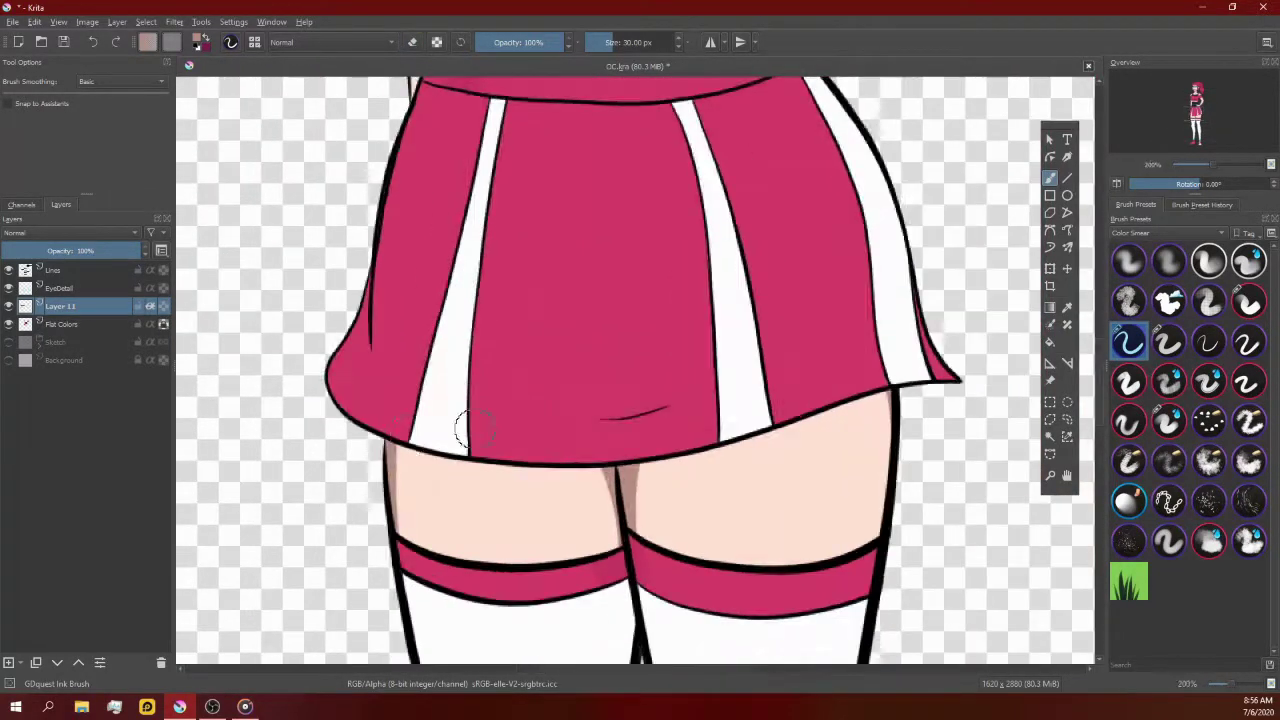
scroll(388, 455, "up", 2)
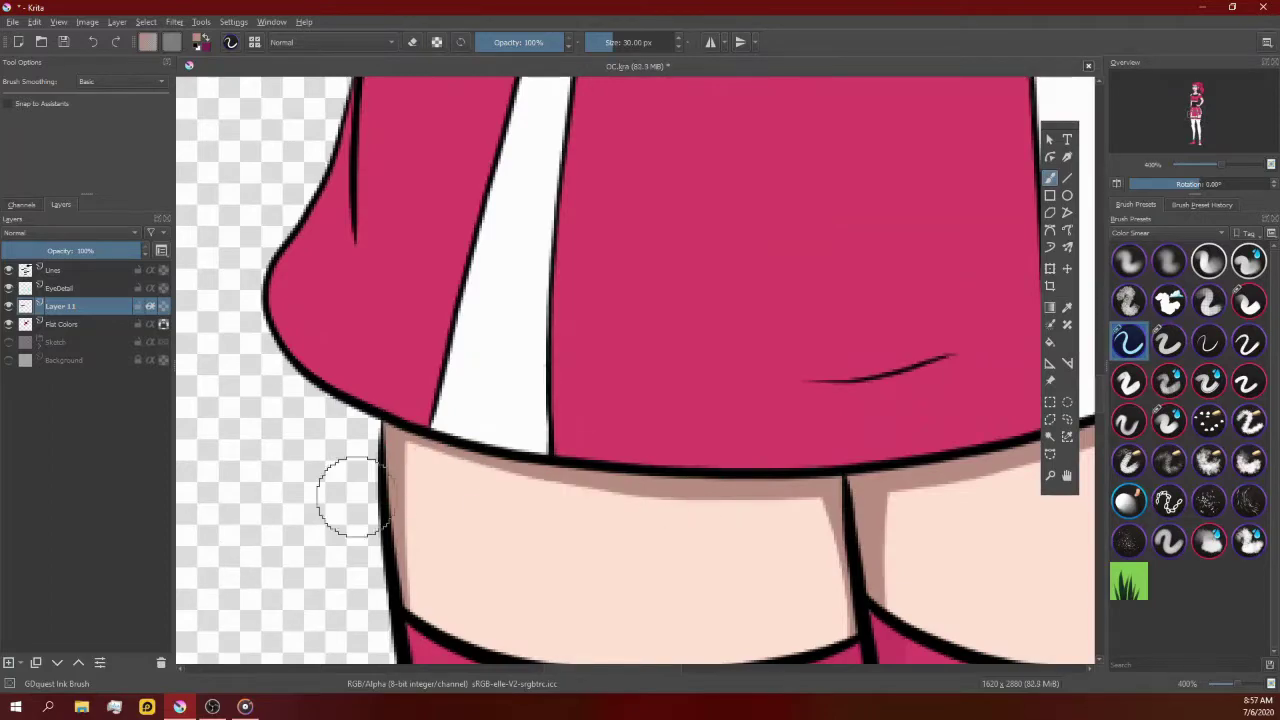
scroll(643, 509, "down", 2)
scroll(643, 509, "down", 1)
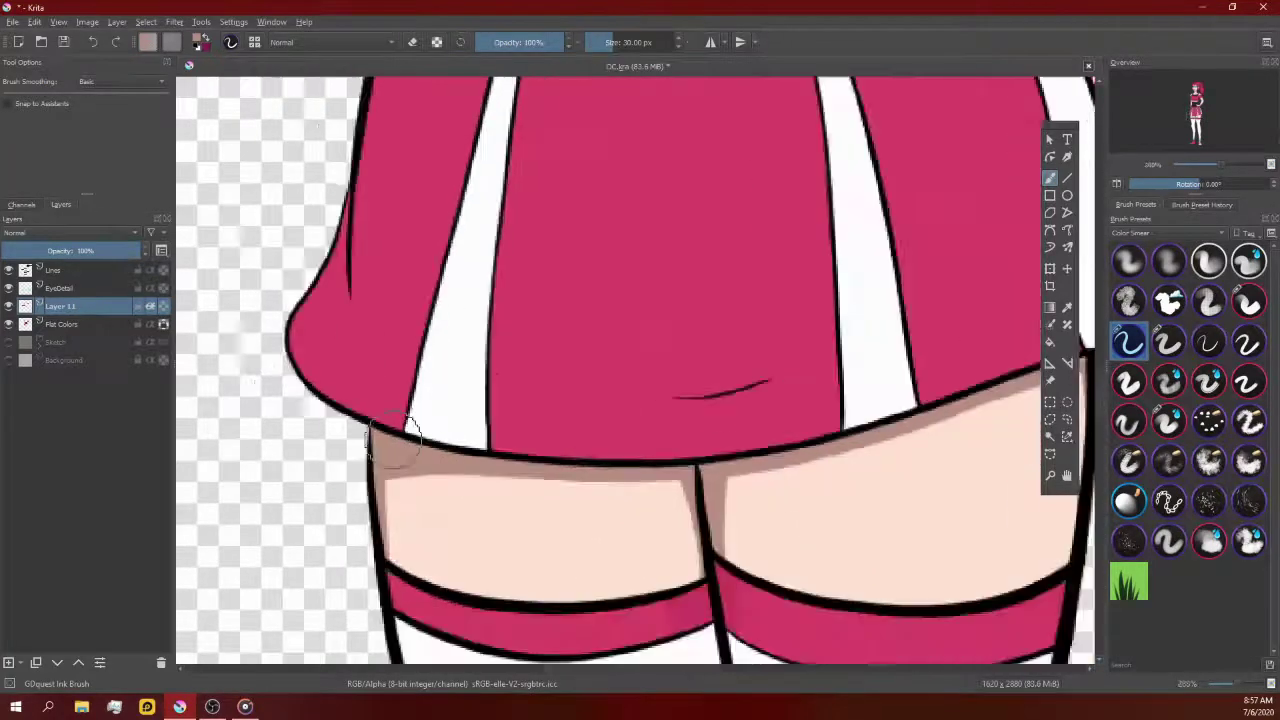
scroll(485, 570, "up", 2)
scroll(488, 476, "up", 2)
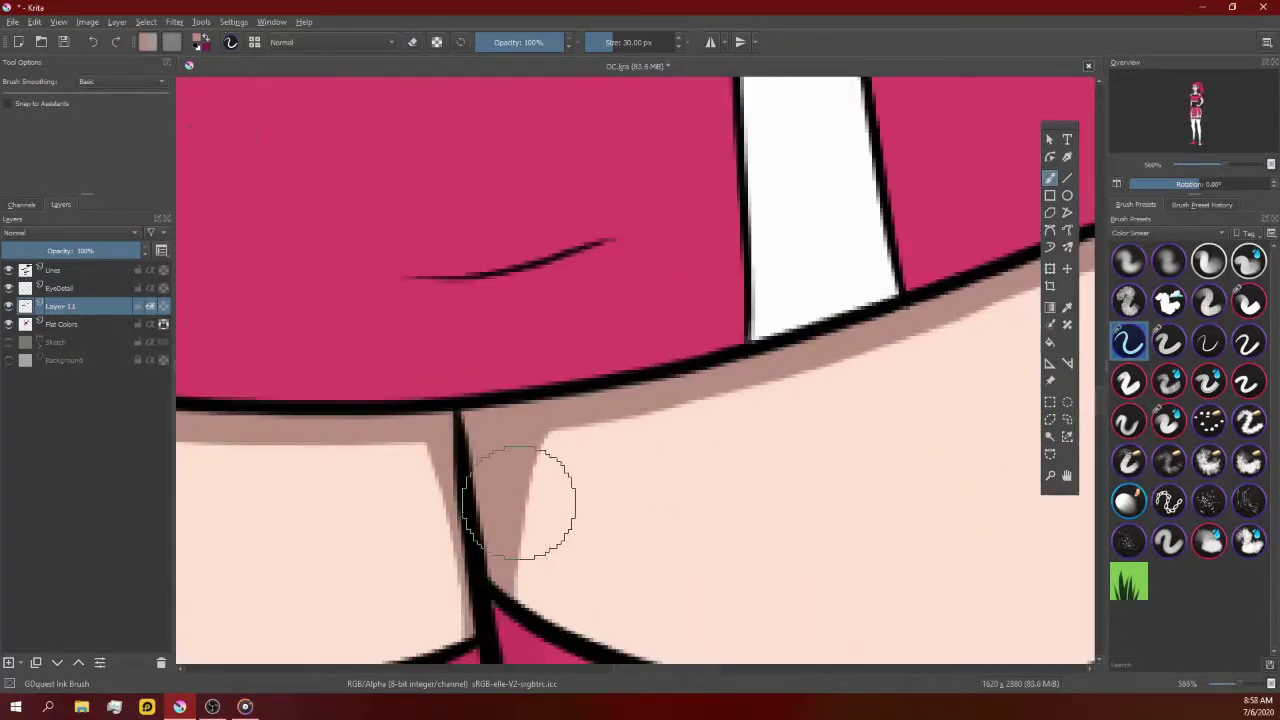
left_click_drag(518, 502, 714, 407)
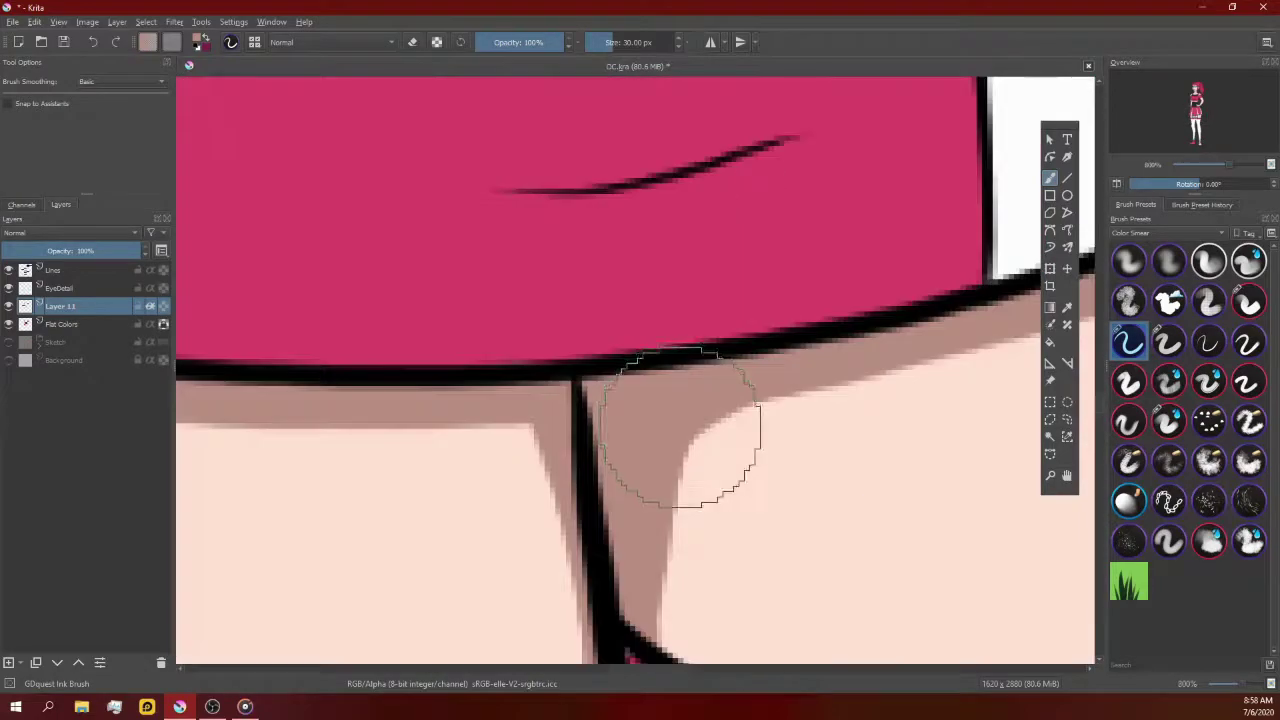
left_click_drag(515, 455, 595, 365)
scroll(595, 365, "down", 3)
scroll(591, 334, "up", 1)
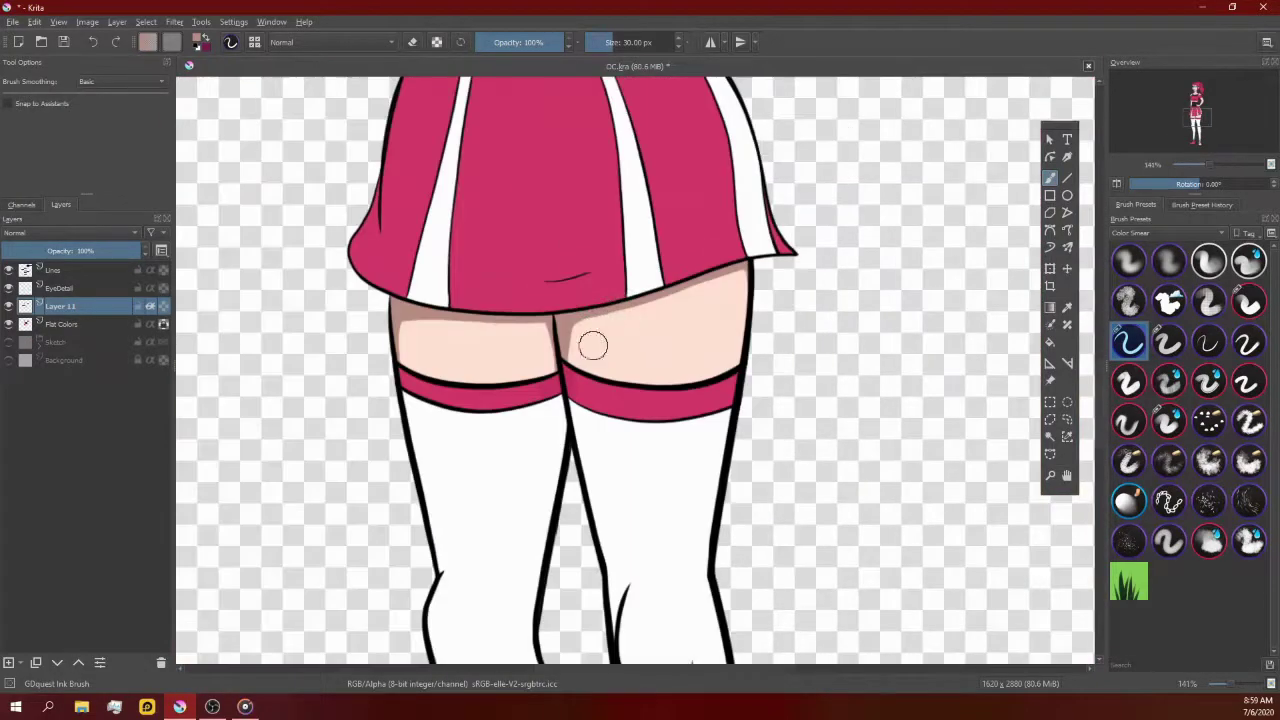
scroll(591, 334, "up", 1)
left_click_drag(862, 274, 914, 268)
scroll(683, 369, "down", 5)
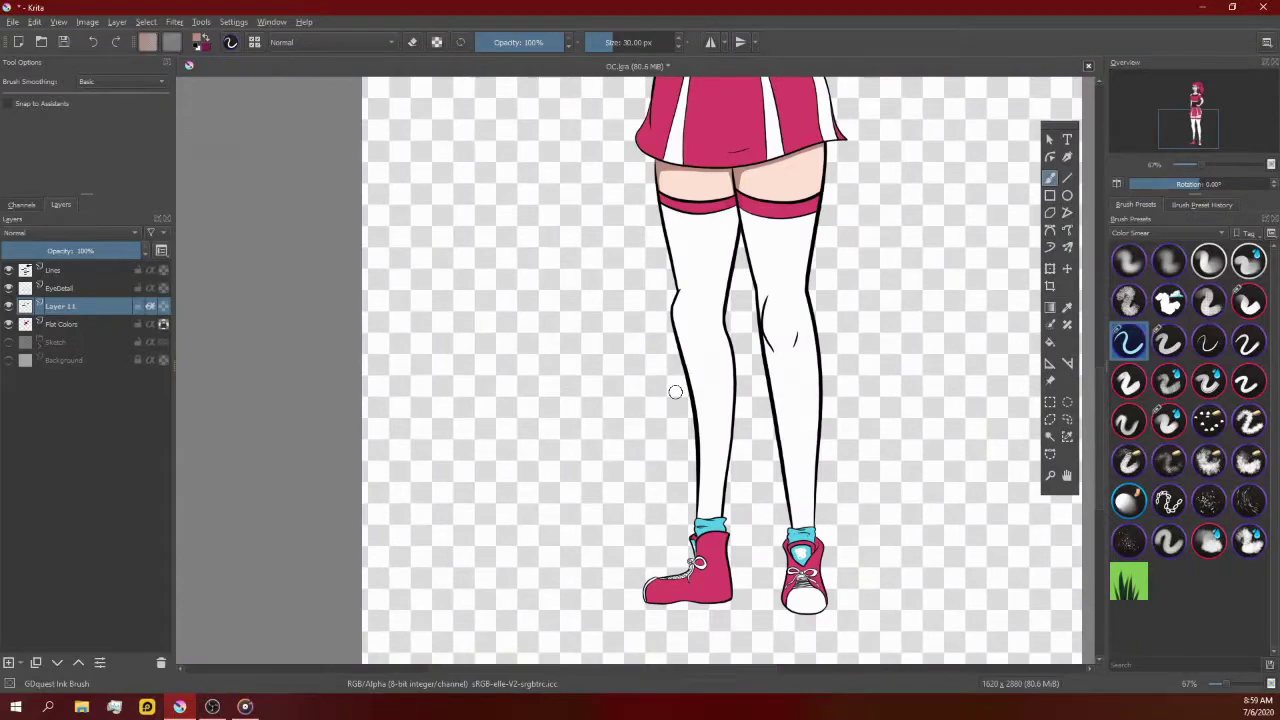
scroll(675, 391, "up", 3)
Step: Airbrush darker shadows along the sock top and around the shoe bows
scroll(680, 470, "up", 3)
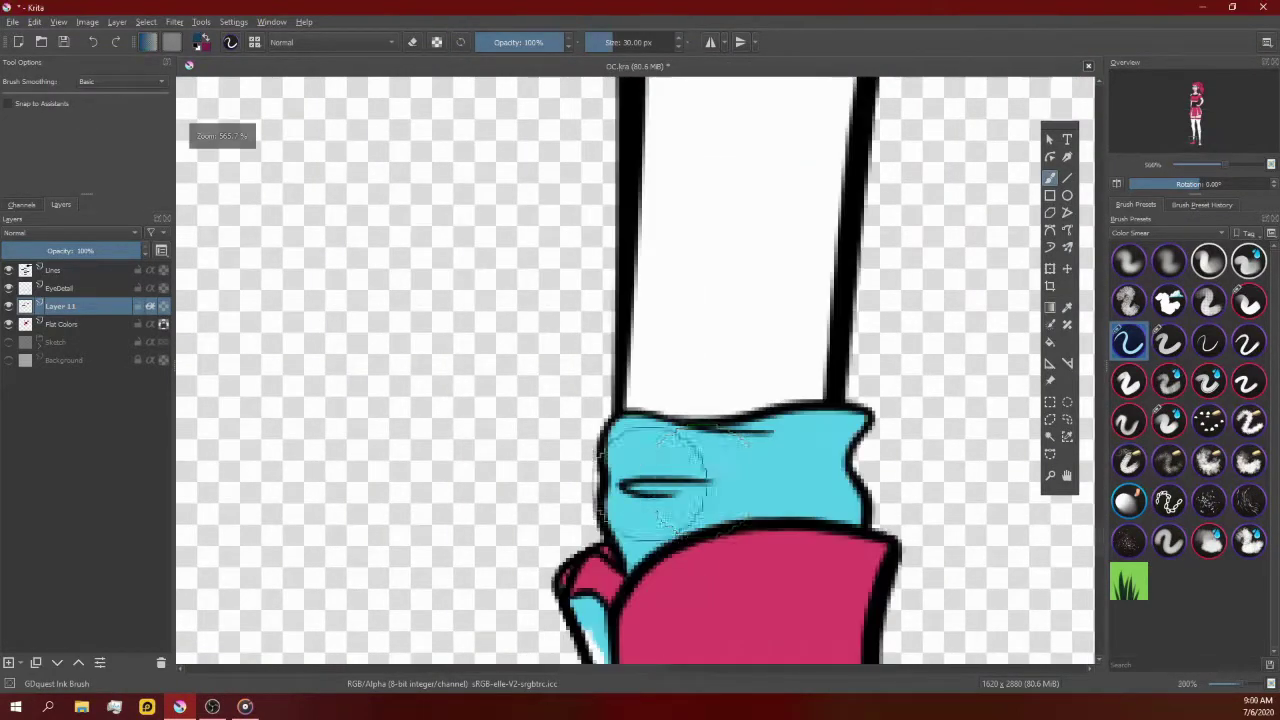
scroll(680, 477, "up", 2)
scroll(829, 414, "down", 1)
scroll(829, 414, "up", 1)
left_click_drag(860, 335, 686, 329)
scroll(686, 329, "up", 1)
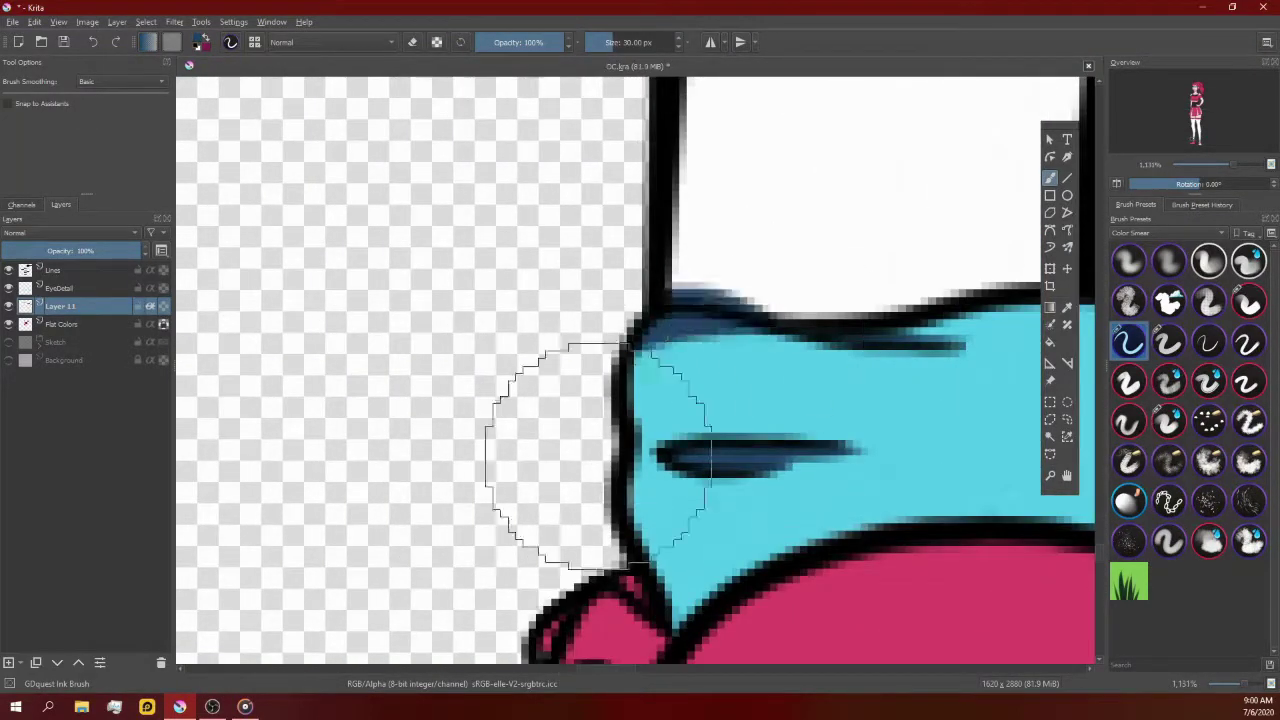
left_click_drag(635, 362, 645, 262)
scroll(601, 380, "down", 3)
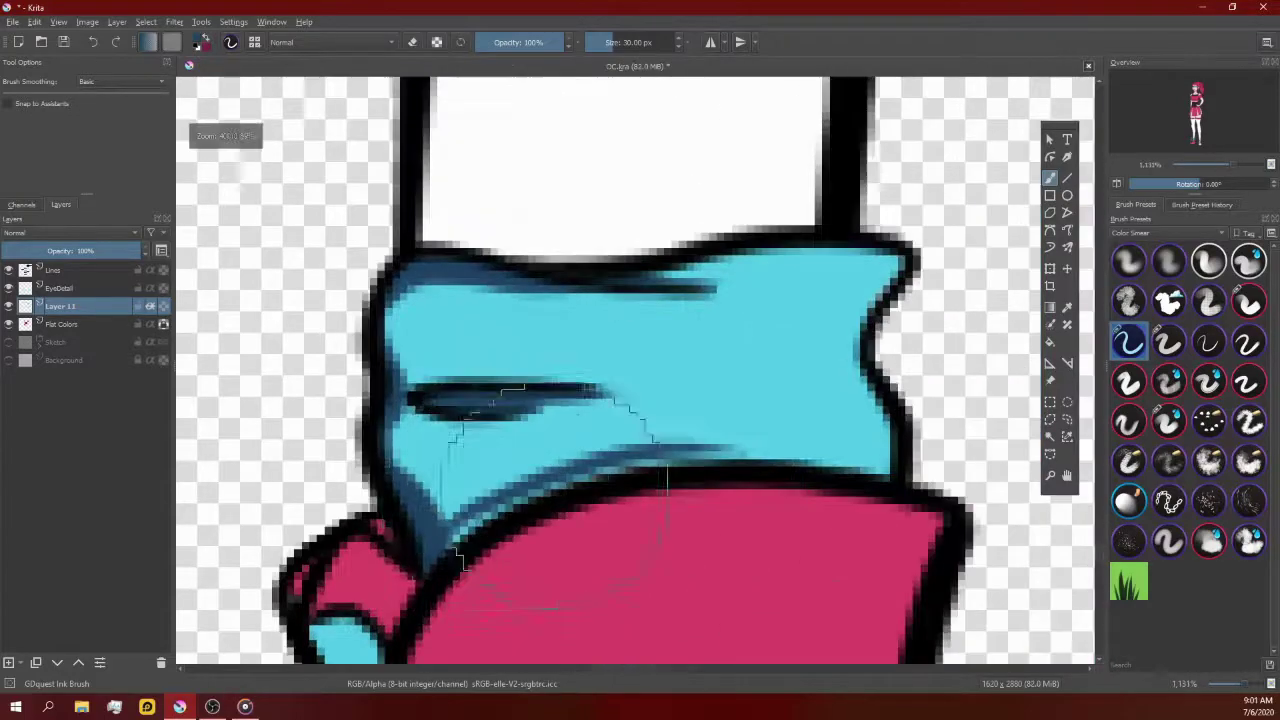
scroll(773, 462, "down", 3)
scroll(671, 518, "up", 2)
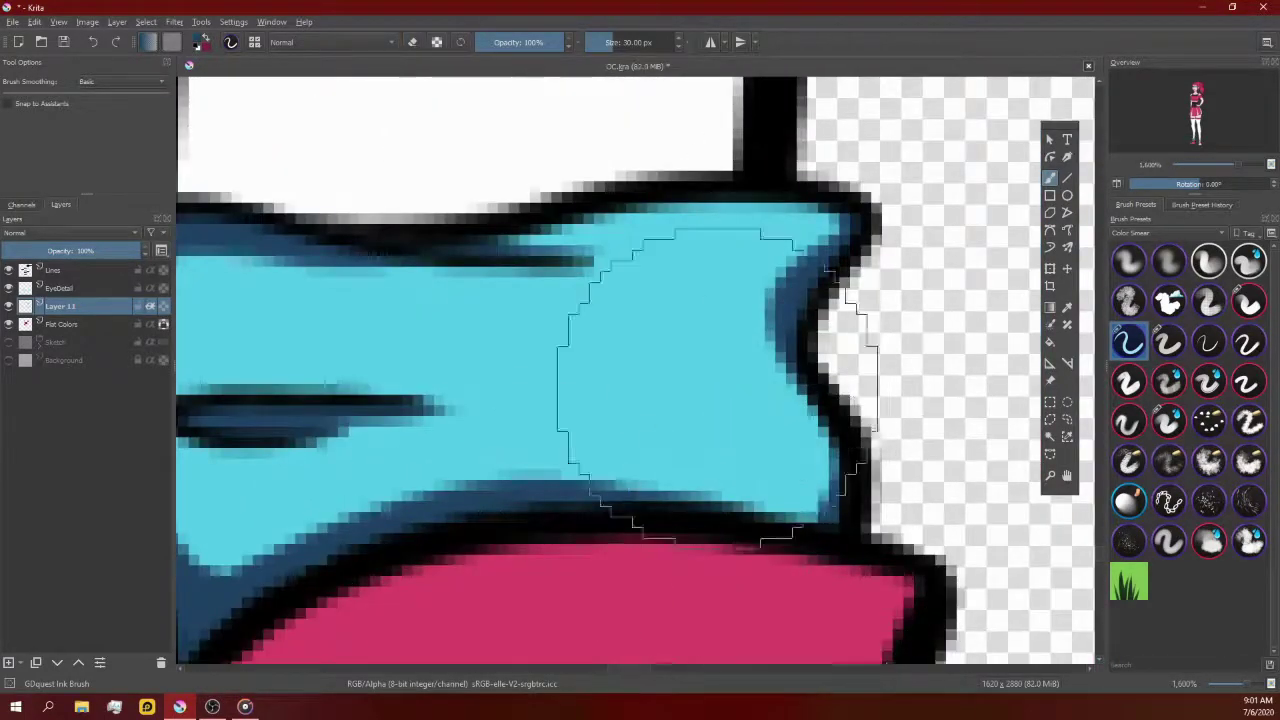
scroll(784, 265, "down", 6)
scroll(785, 265, "up", 6)
scroll(730, 268, "down", 2)
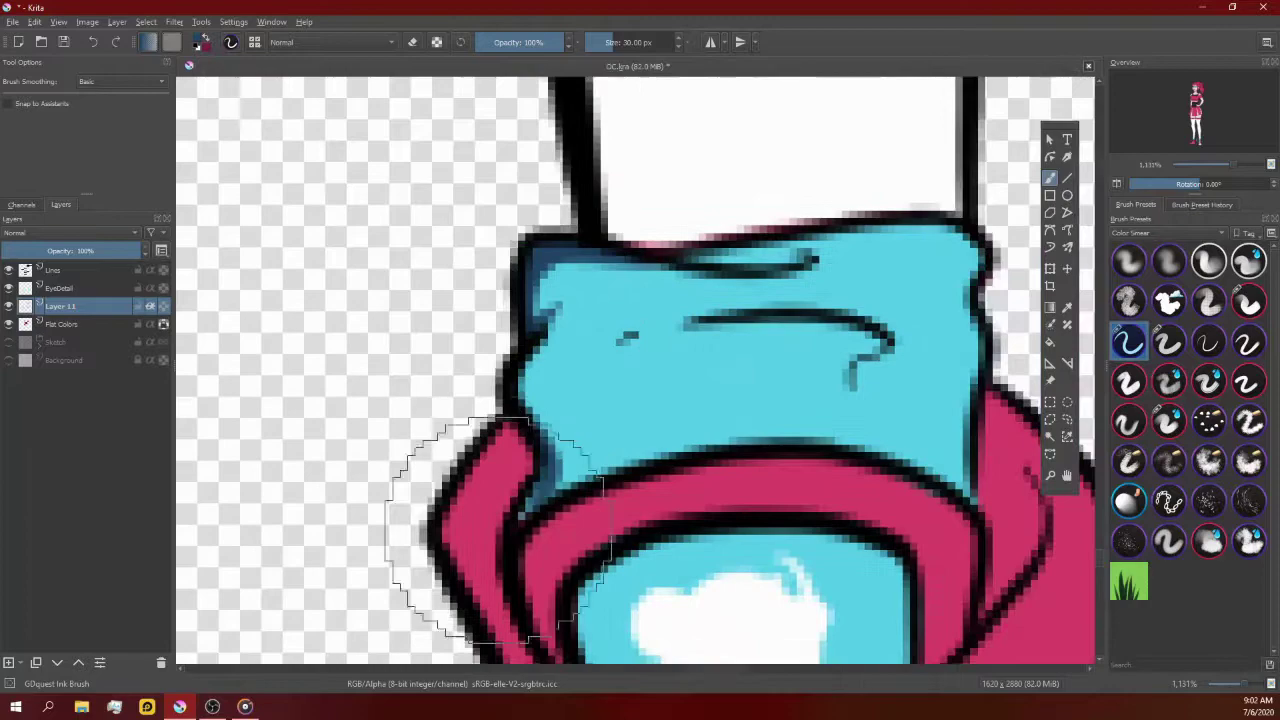
scroll(443, 505, "up", 2)
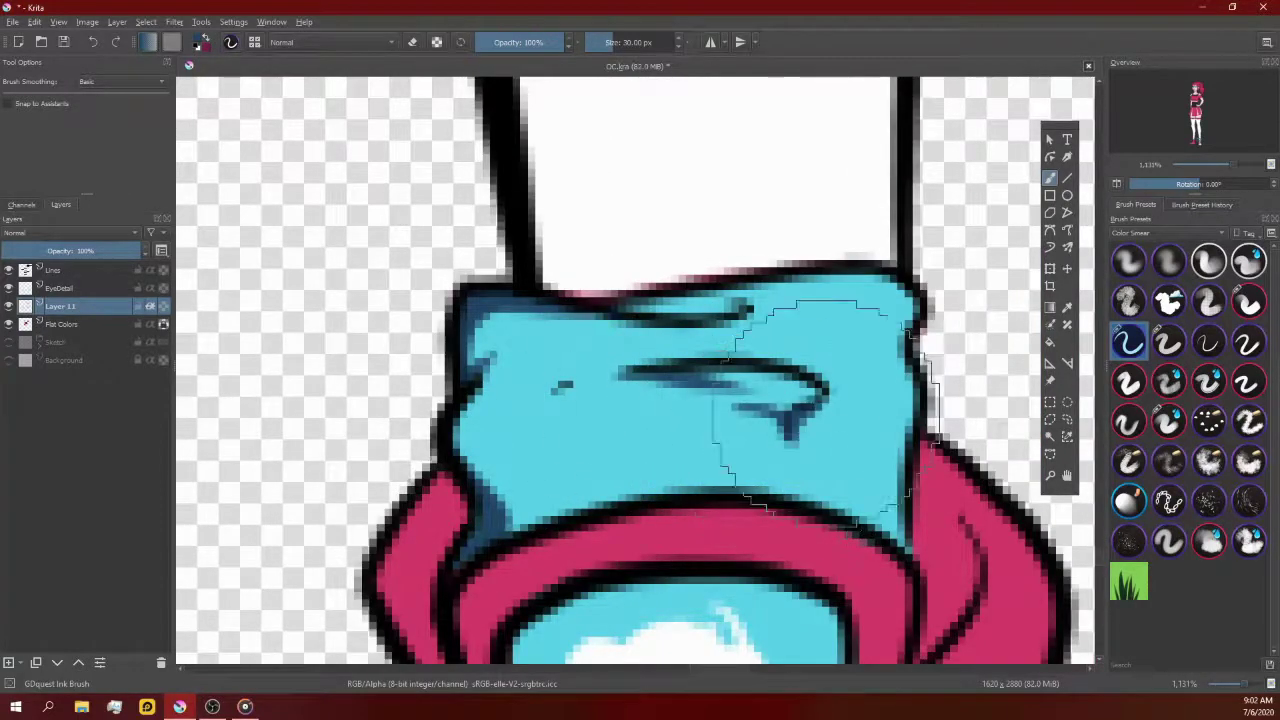
scroll(823, 408, "up", 1)
scroll(665, 362, "down", 2)
scroll(686, 371, "down", 1)
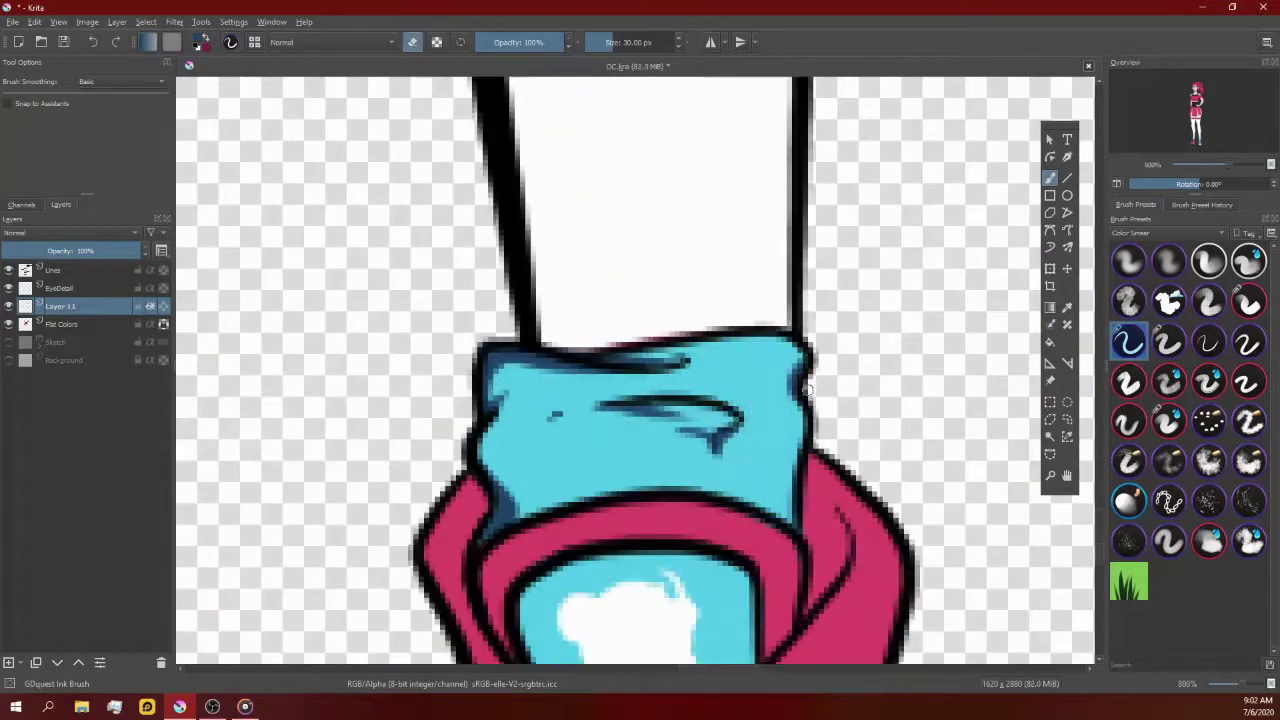
scroll(686, 371, "down", 3)
scroll(840, 225, "up", 3)
scroll(840, 230, "down", 2)
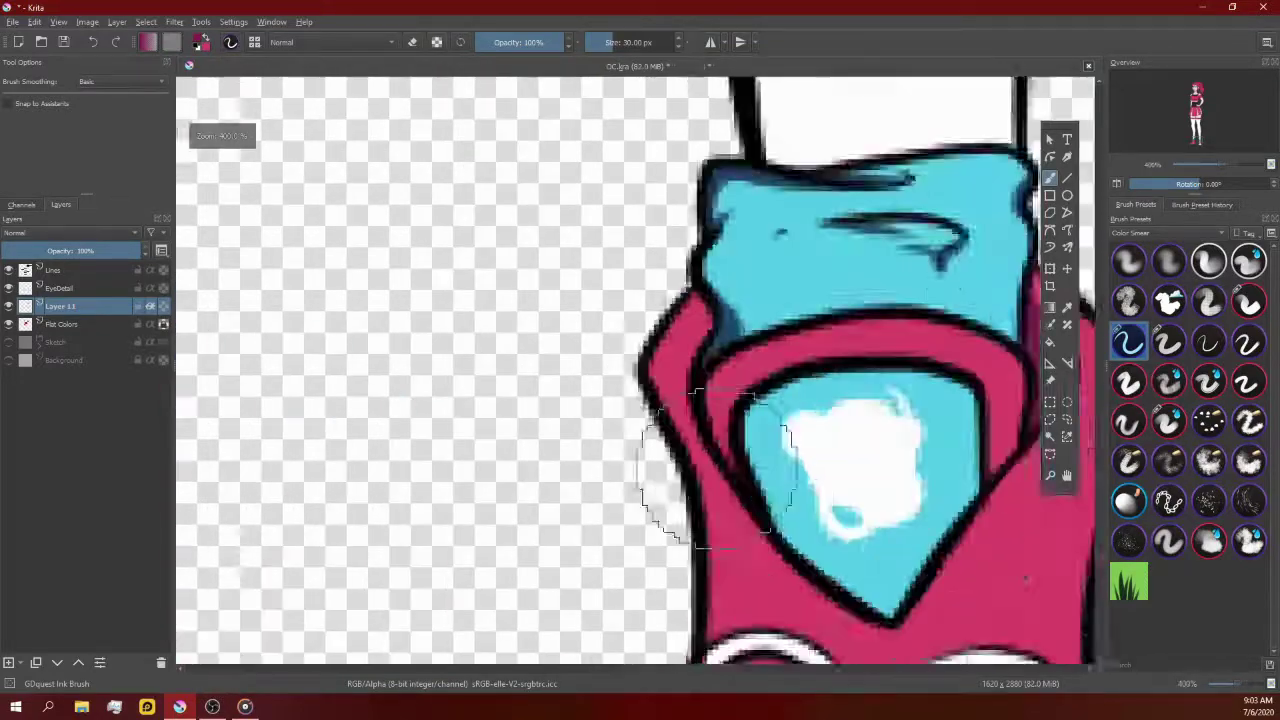
scroll(825, 478, "up", 1)
scroll(825, 478, "up", 1)
scroll(825, 478, "down", 2)
scroll(790, 400, "up", 2)
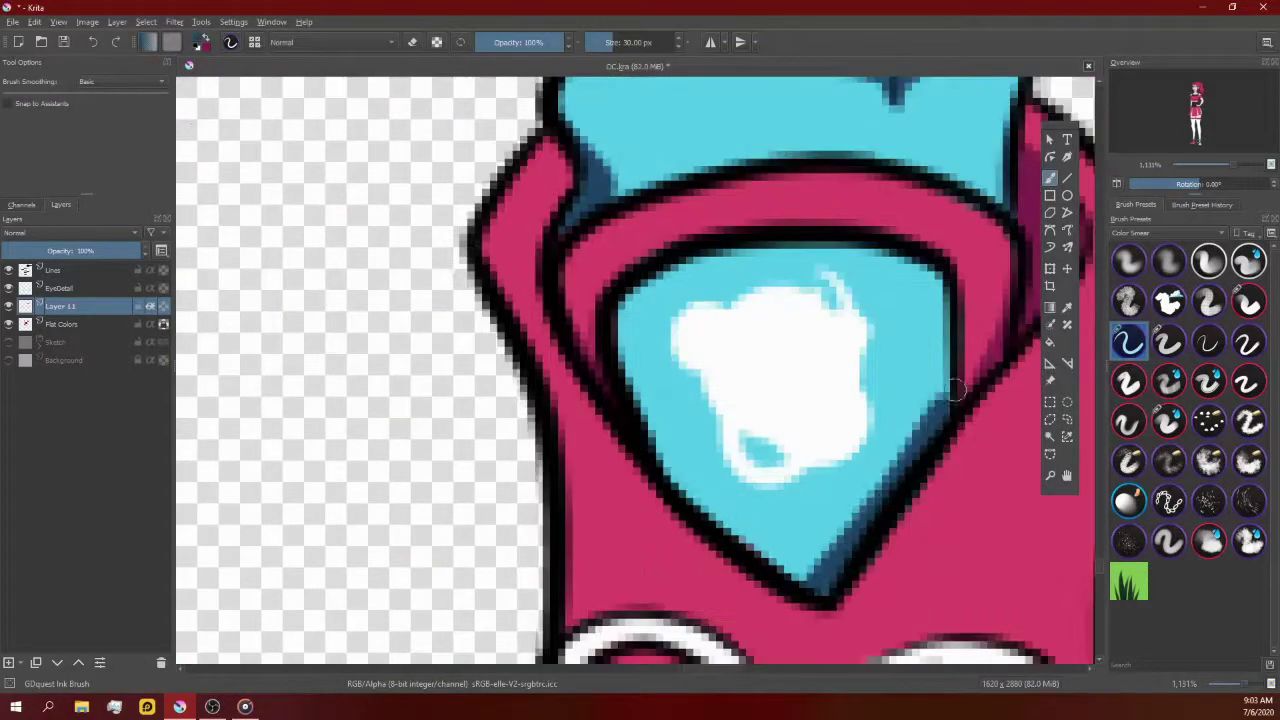
scroll(757, 329, "down", 2)
scroll(932, 395, "up", 2)
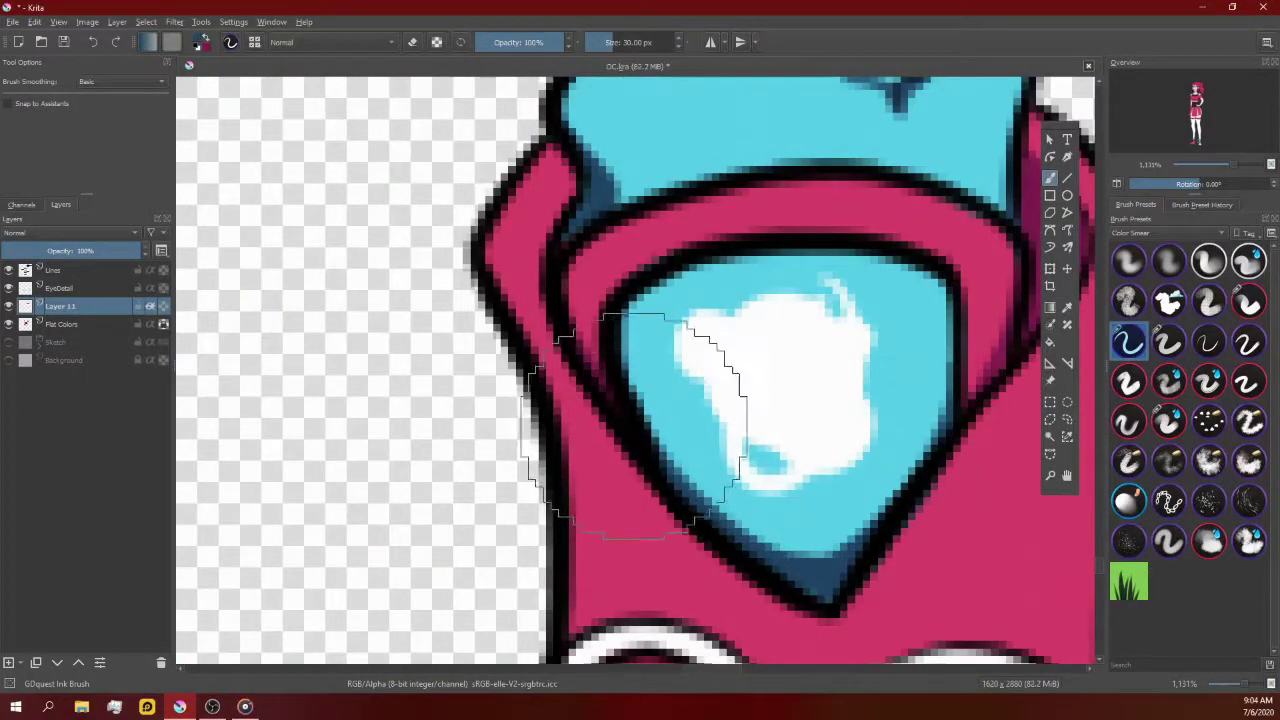
scroll(632, 427, "down", 2)
scroll(488, 256, "up", 2)
scroll(614, 352, "down", 2)
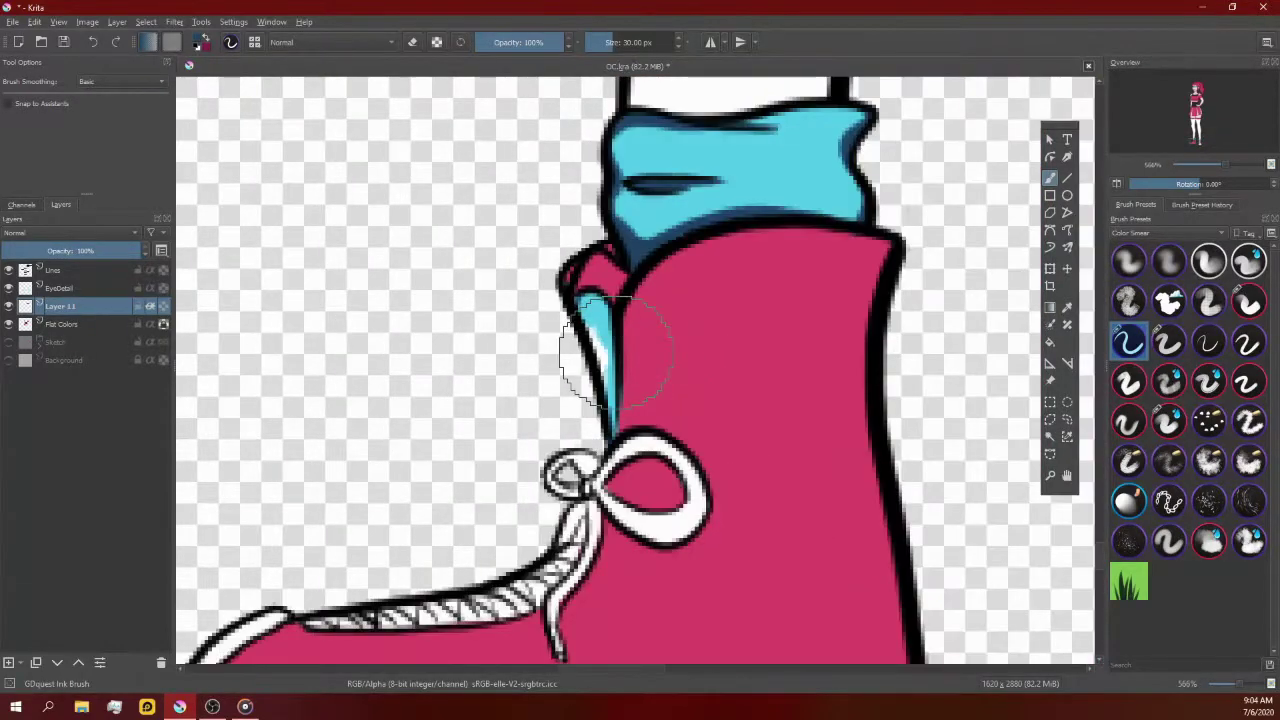
scroll(614, 352, "up", 2)
scroll(614, 352, "down", 6)
scroll(745, 218, "up", 4)
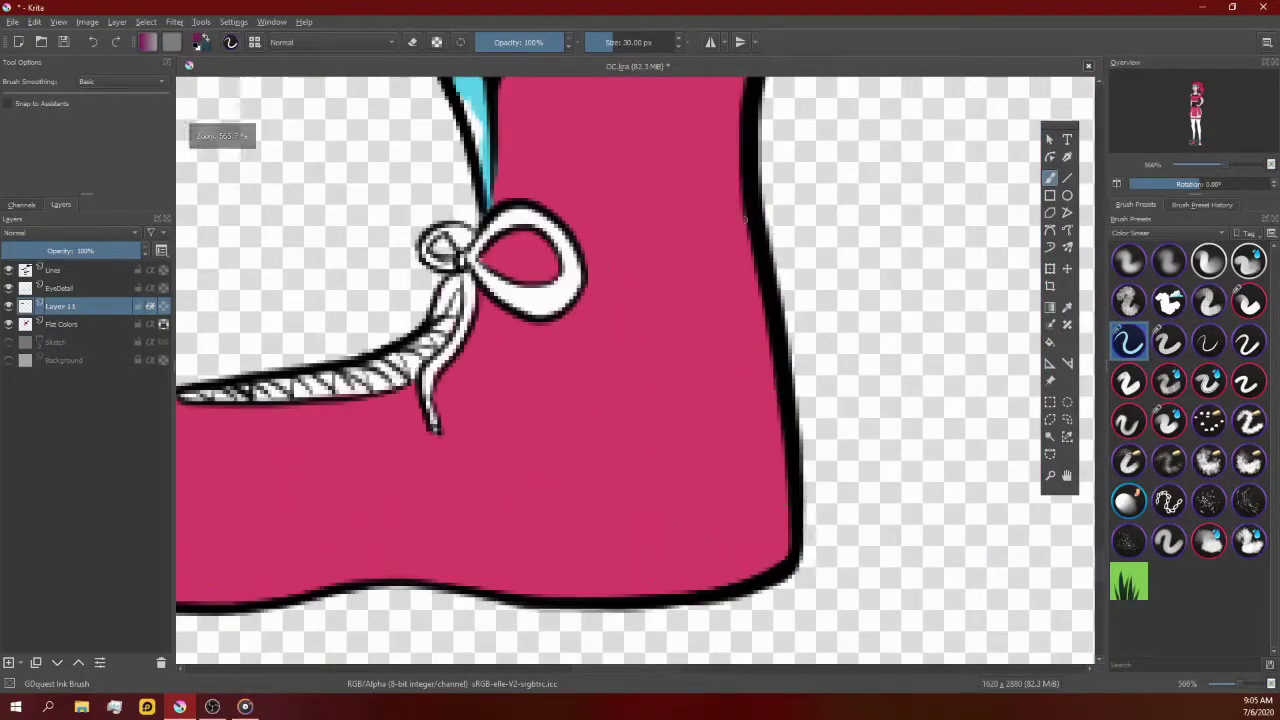
scroll(757, 660, "down", 2)
scroll(700, 500, "up", 3)
scroll(730, 500, "up", 2)
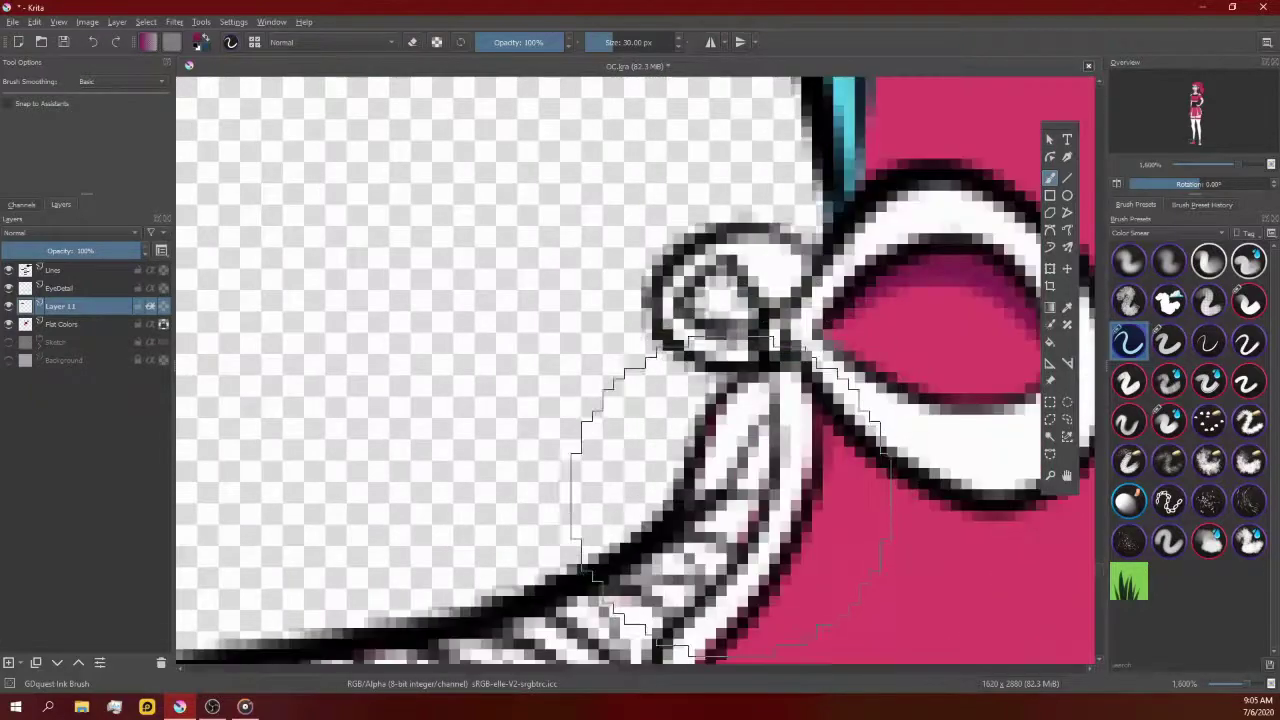
Step: Airbrush darker pink shading around the shoe laces and cuff edges
left_click_drag(760, 460, 750, 400)
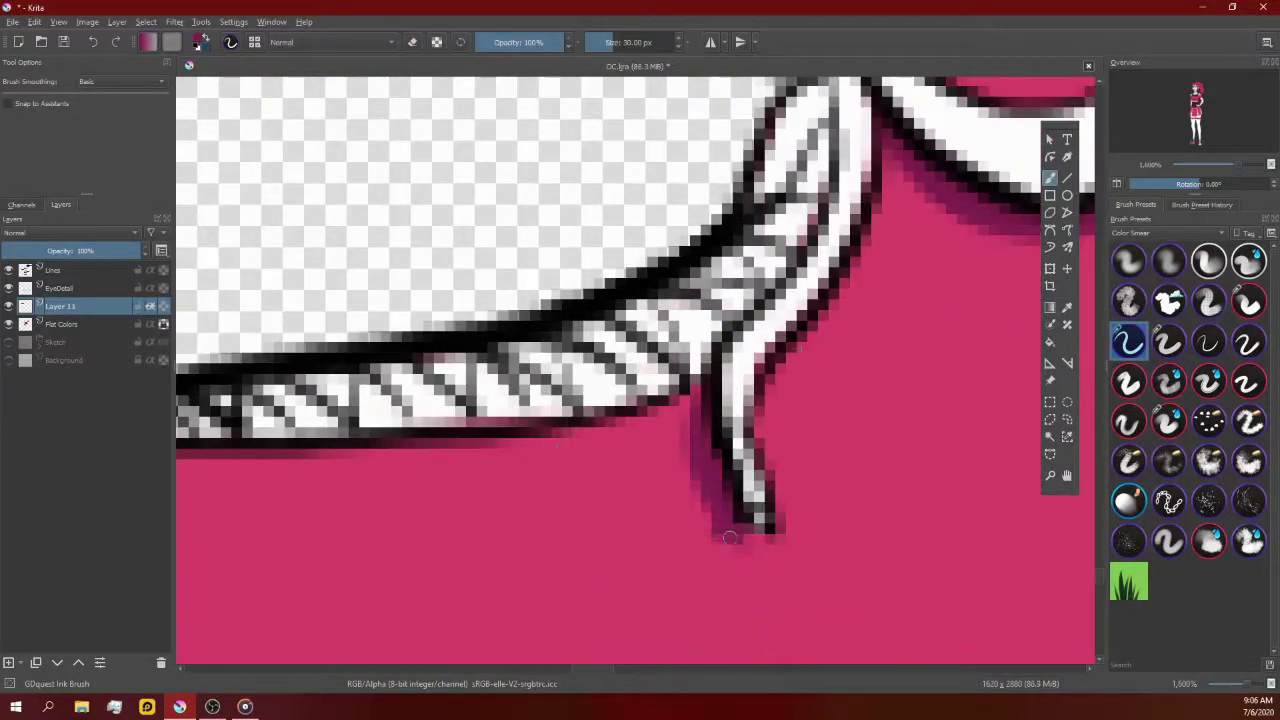
scroll(557, 471, "down", 2)
scroll(623, 371, "down", 2)
scroll(668, 356, "up", 3)
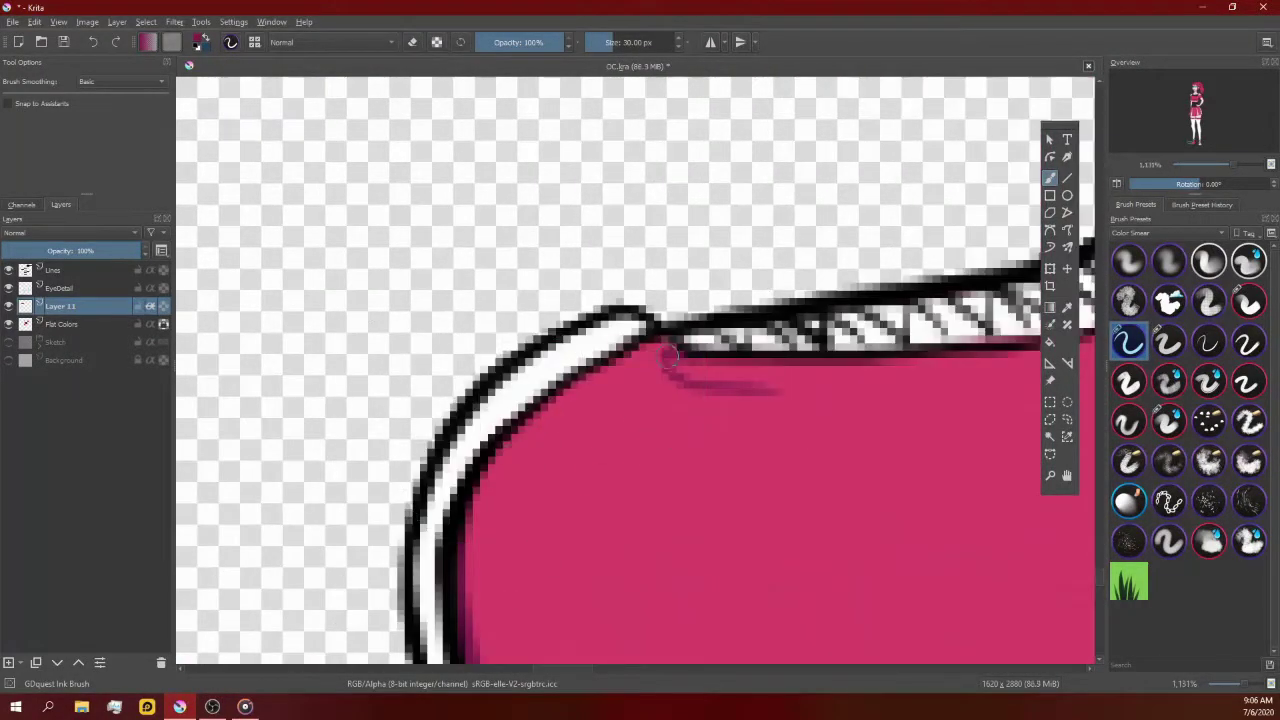
scroll(557, 457, "down", 2)
scroll(243, 486, "up", 1)
scroll(729, 314, "down", 2)
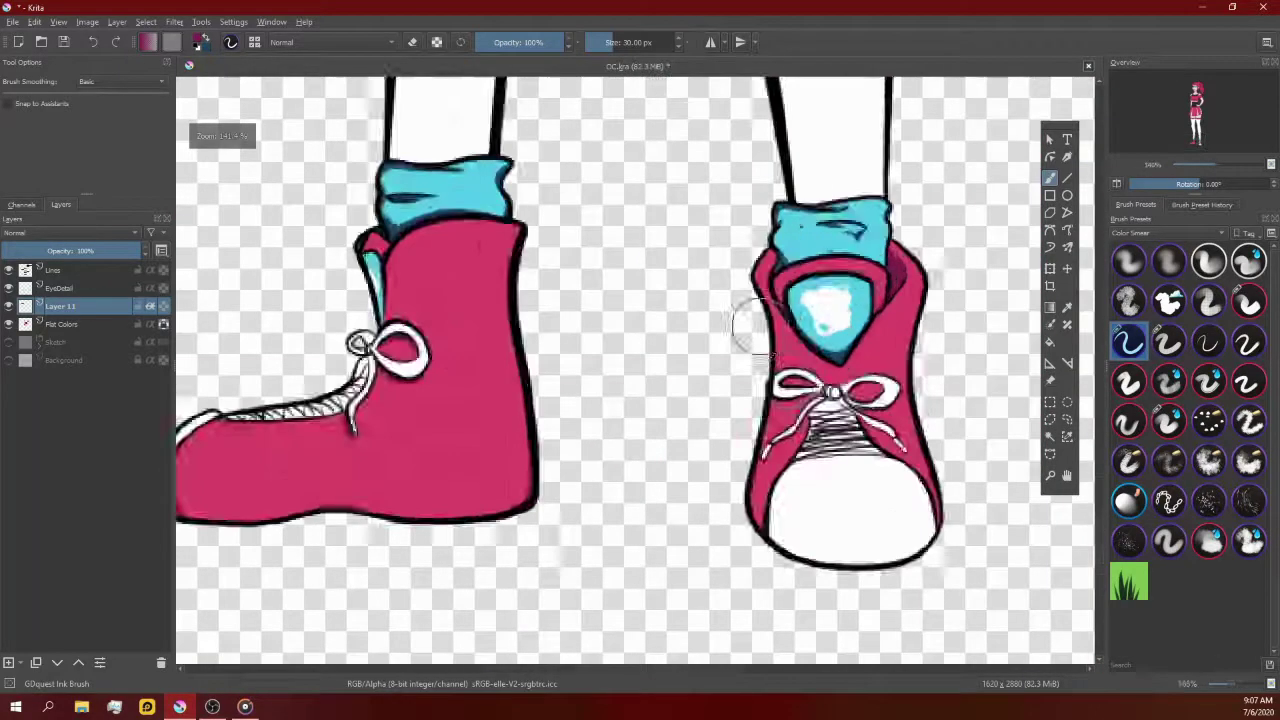
scroll(757, 372, "up", 2)
scroll(733, 490, "down", 2)
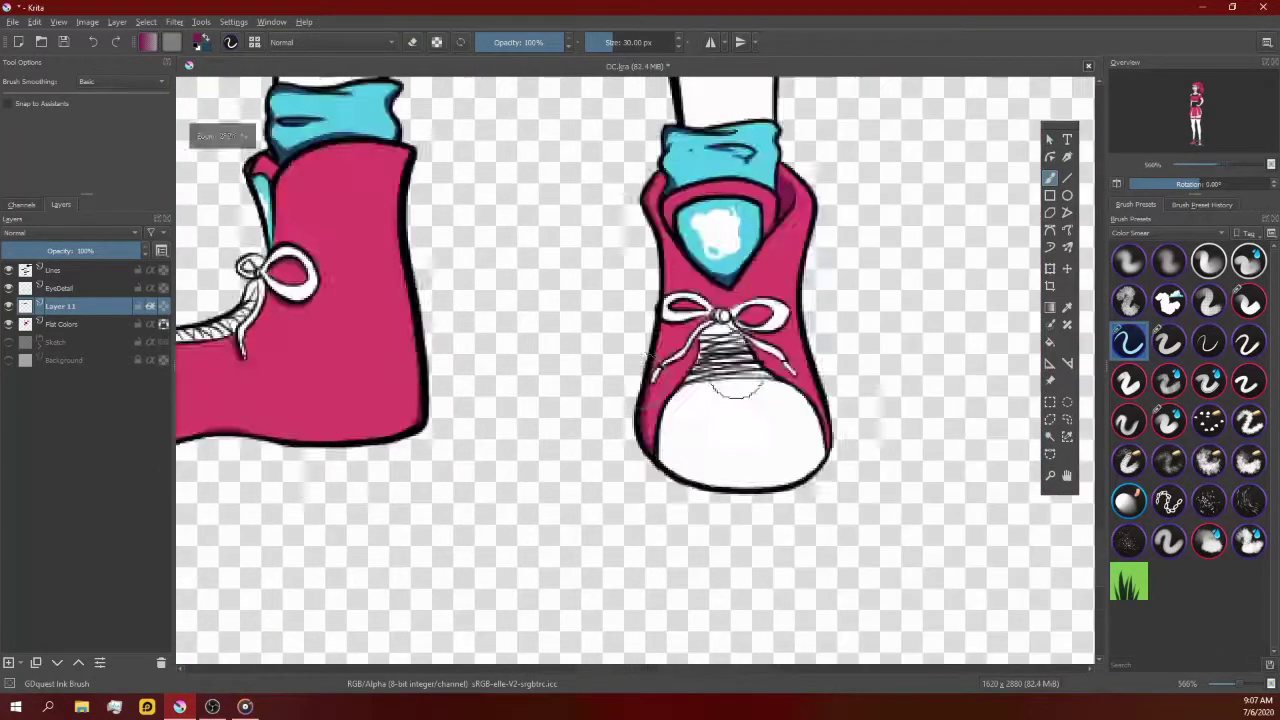
scroll(720, 430, "up", 2)
scroll(600, 571, "up", 2)
scroll(715, 440, "down", 2)
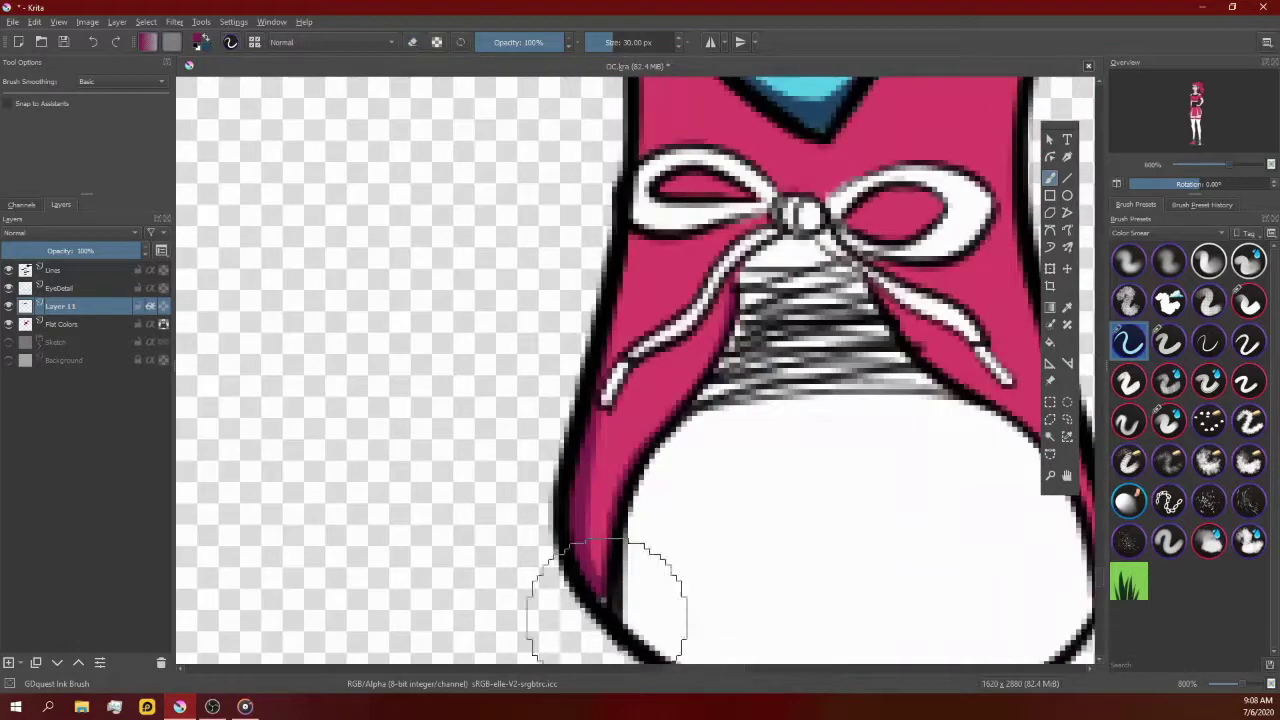
scroll(730, 440, "up", 3)
scroll(757, 440, "down", 1)
scroll(760, 440, "down", 1)
scroll(677, 365, "up", 1)
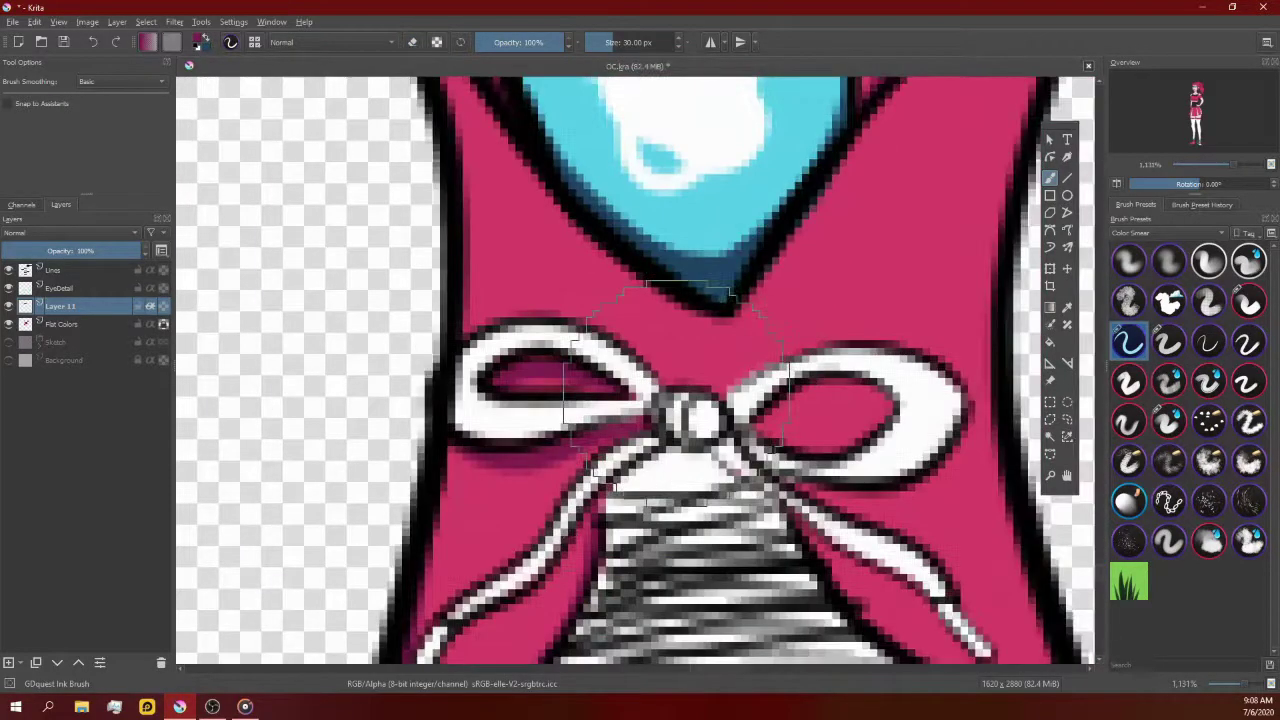
scroll(705, 430, "down", 2)
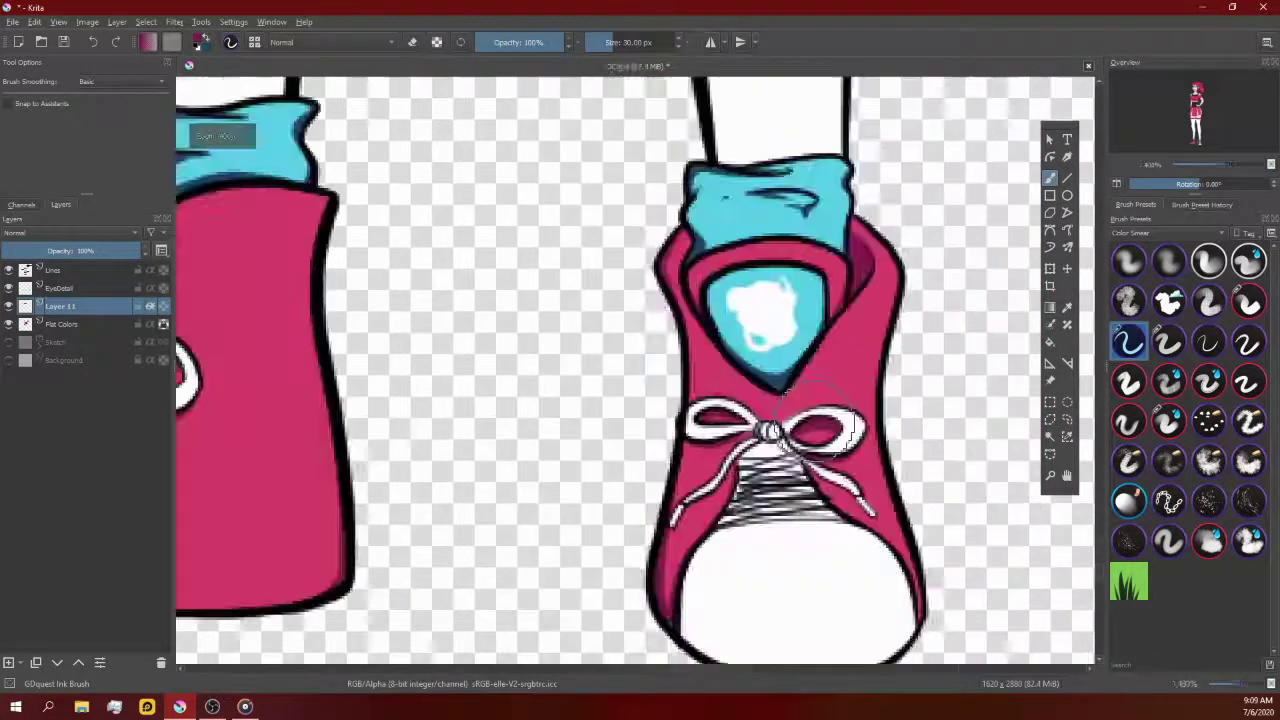
scroll(790, 440, "up", 2)
scroll(705, 390, "down", 2)
scroll(571, 271, "up", 1)
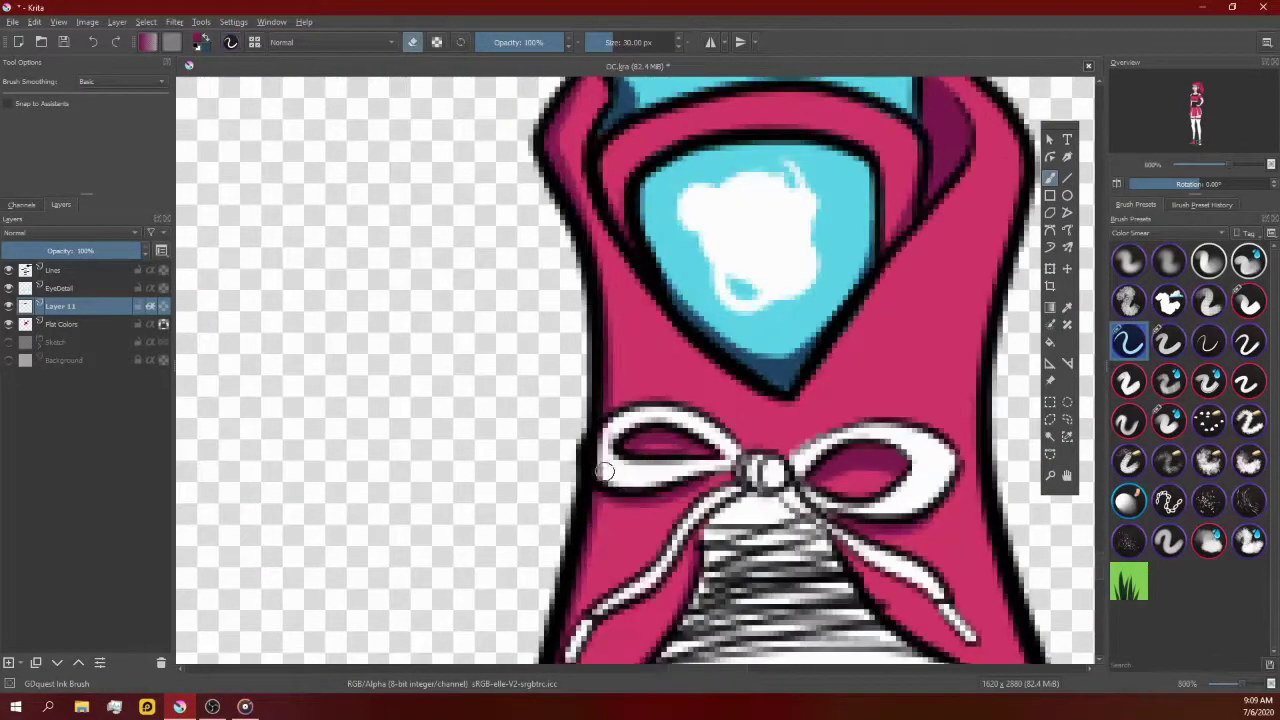
scroll(600, 262, "up", 1)
scroll(620, 258, "down", 1)
scroll(620, 258, "up", 2)
scroll(470, 270, "down", 1)
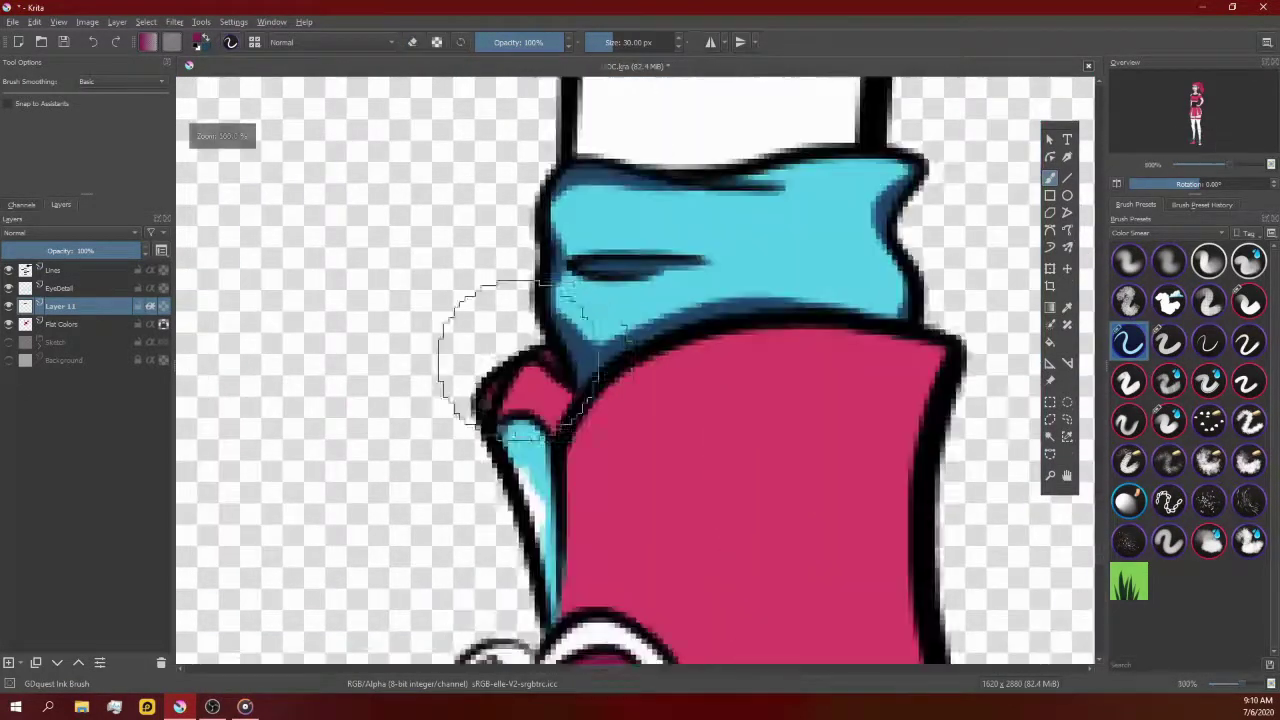
scroll(500, 343, "up", 2)
scroll(676, 530, "down", 1)
scroll(650, 450, "down", 3)
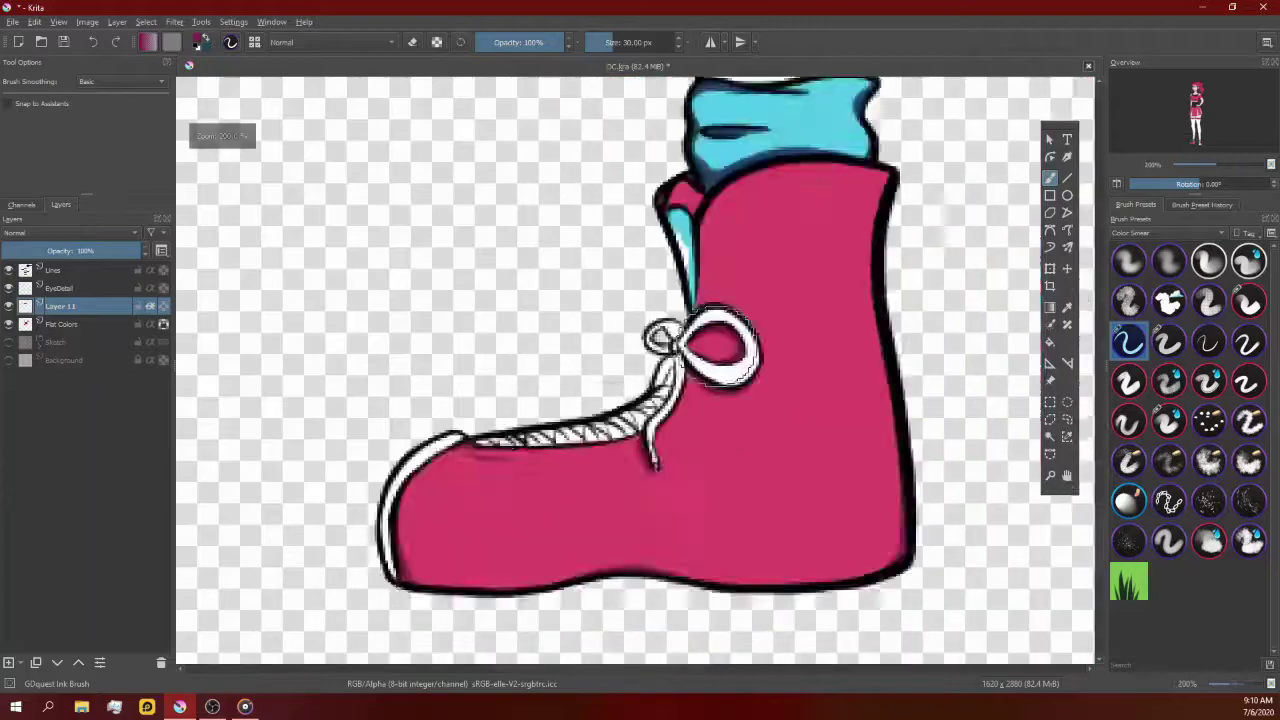
scroll(600, 380, "down", 1)
scroll(683, 322, "up", 4)
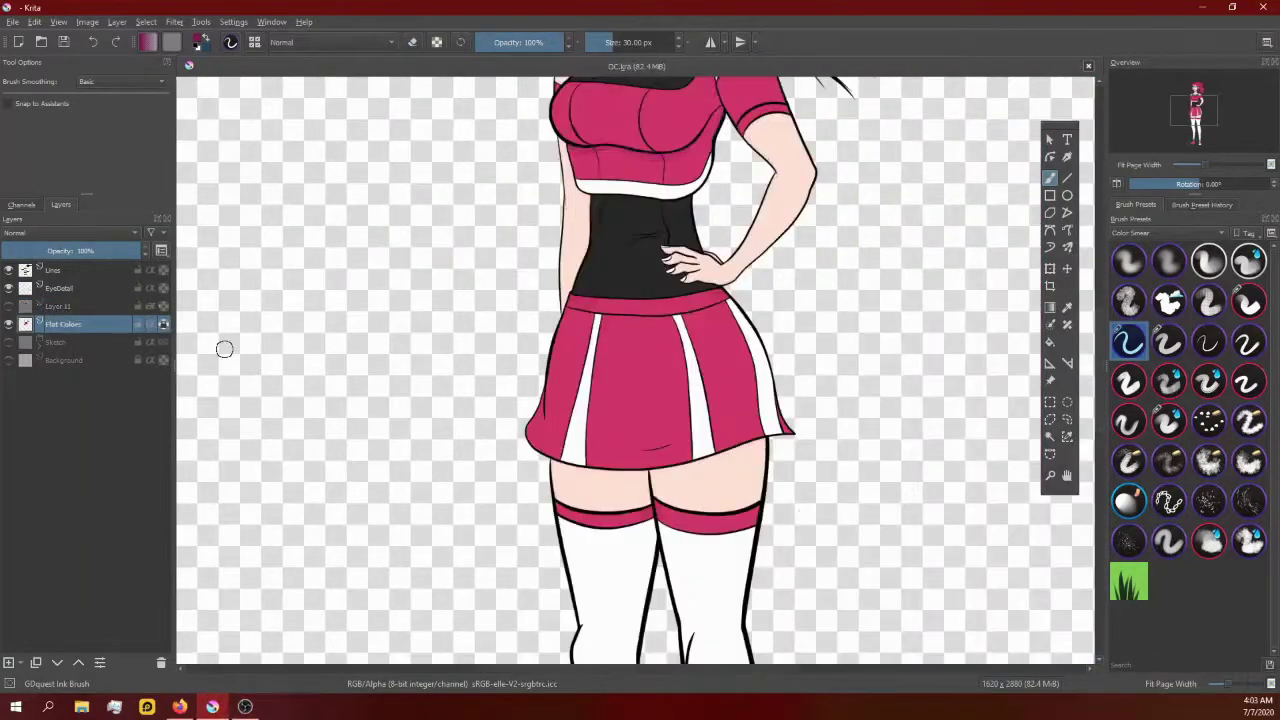
Step: Airbrush a darker magenta shadow down the skirt's left edge and waistband corner
scroll(474, 491, "up", 2)
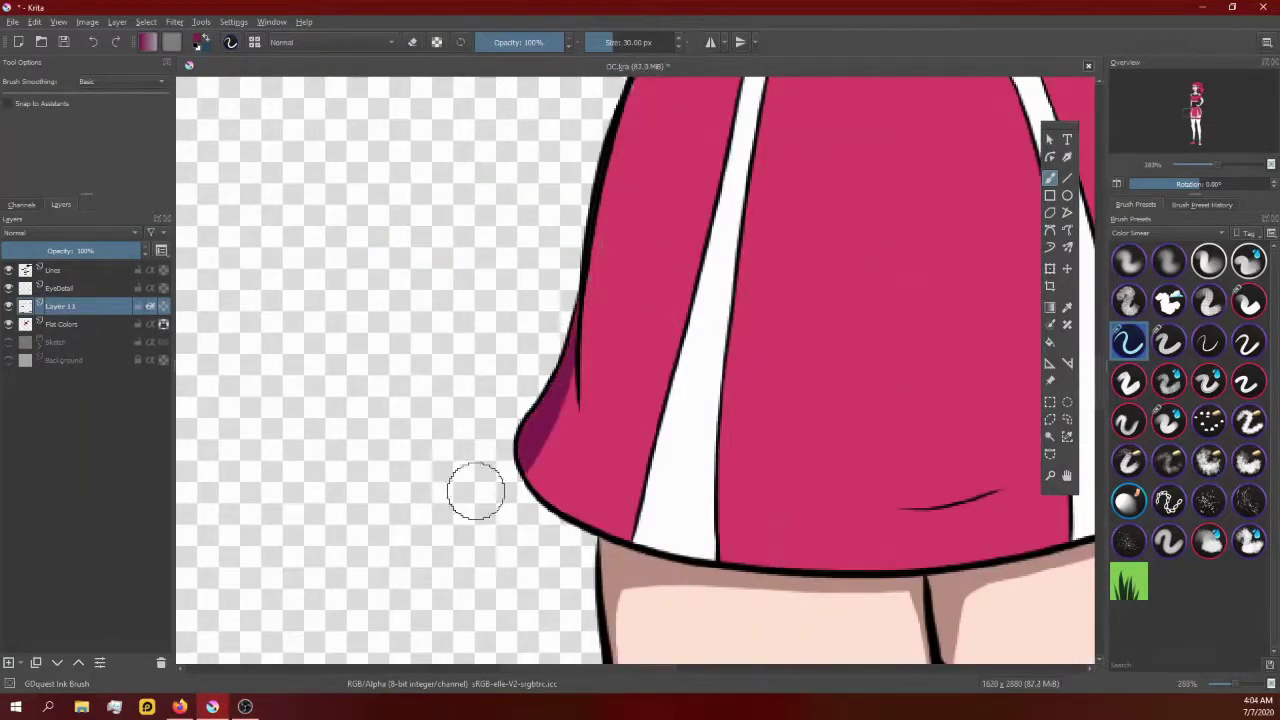
scroll(560, 490, "down", 1)
scroll(656, 230, "up", 2)
scroll(599, 307, "up", 1)
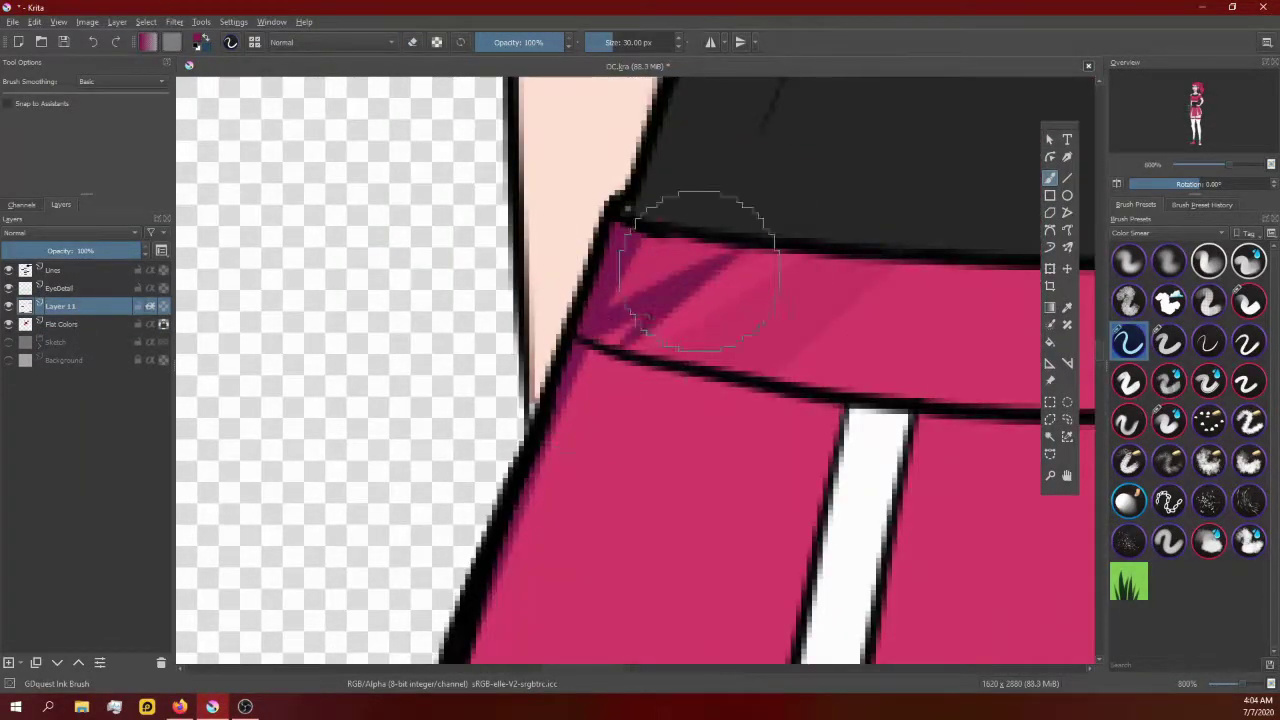
scroll(640, 300, "up", 1)
scroll(580, 310, "up", 1)
scroll(540, 326, "down", 5)
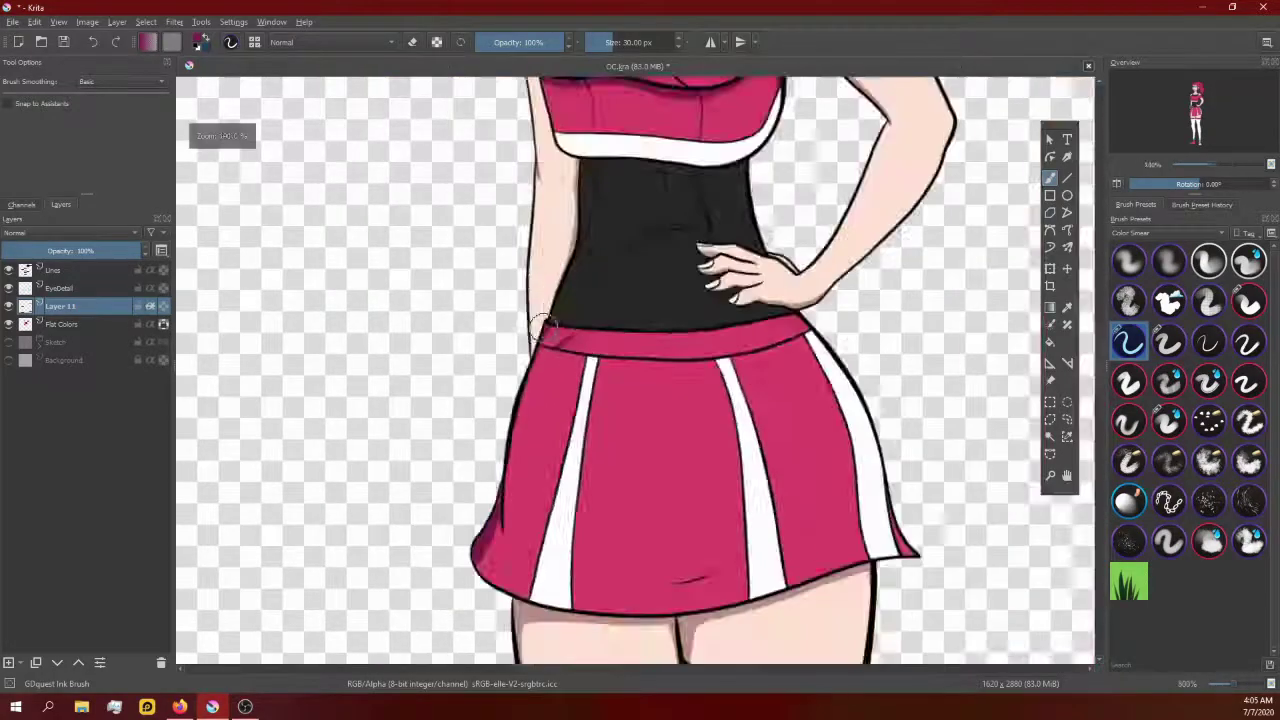
scroll(540, 325, "up", 2)
scroll(640, 300, "up", 2)
scroll(571, 457, "up", 2)
scroll(808, 323, "down", 7)
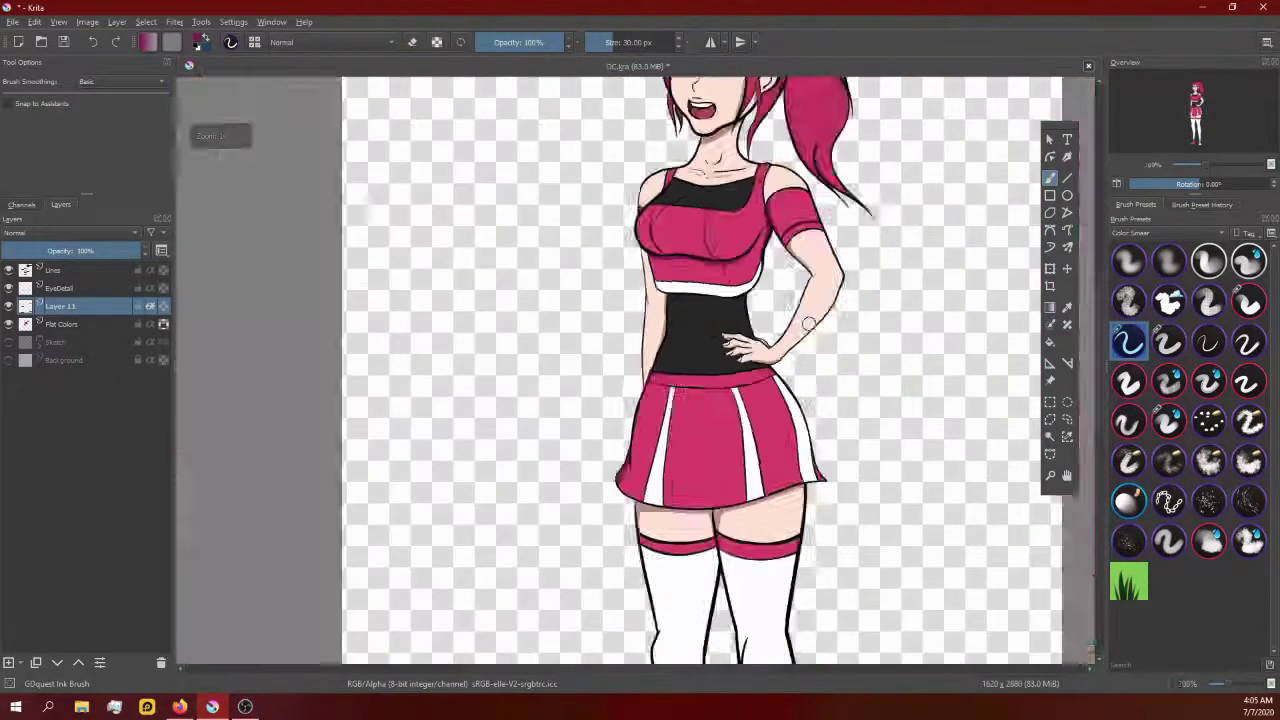
scroll(755, 478, "up", 7)
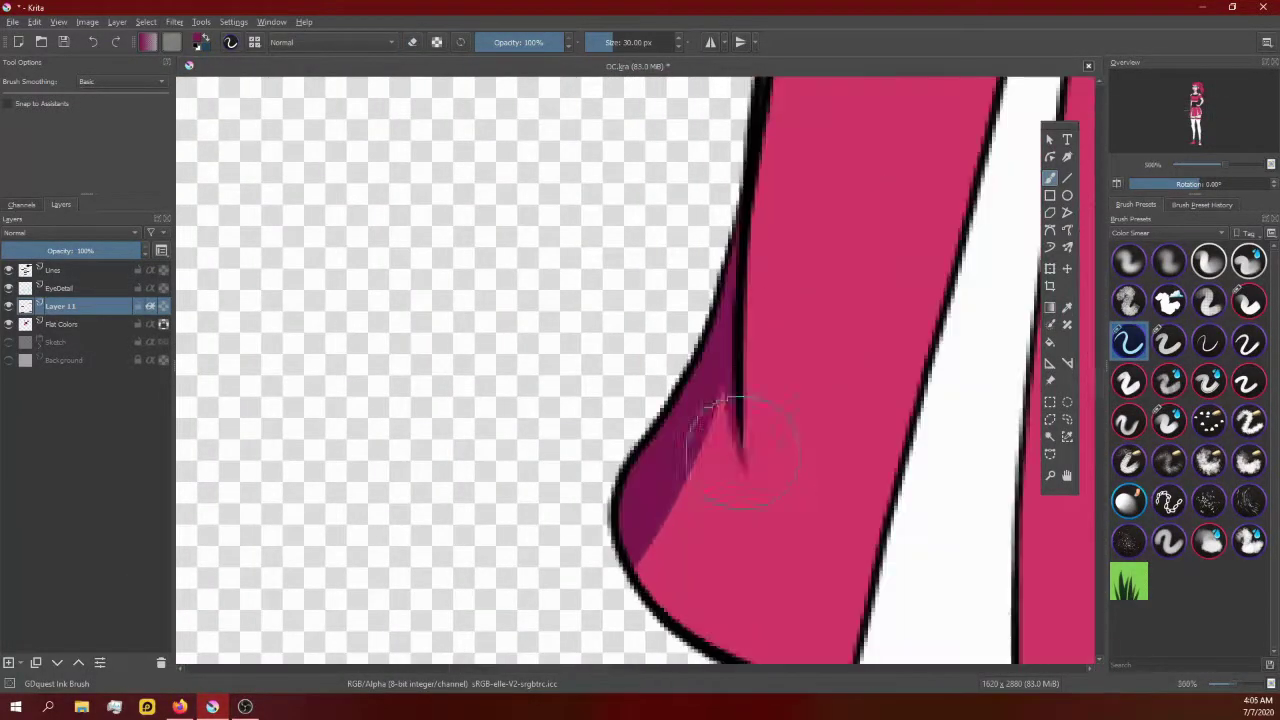
scroll(728, 428, "down", 7)
scroll(855, 375, "up", 7)
Step: Airbrush soft pale-pink highlights across the hair
scroll(611, 187, "down", 6)
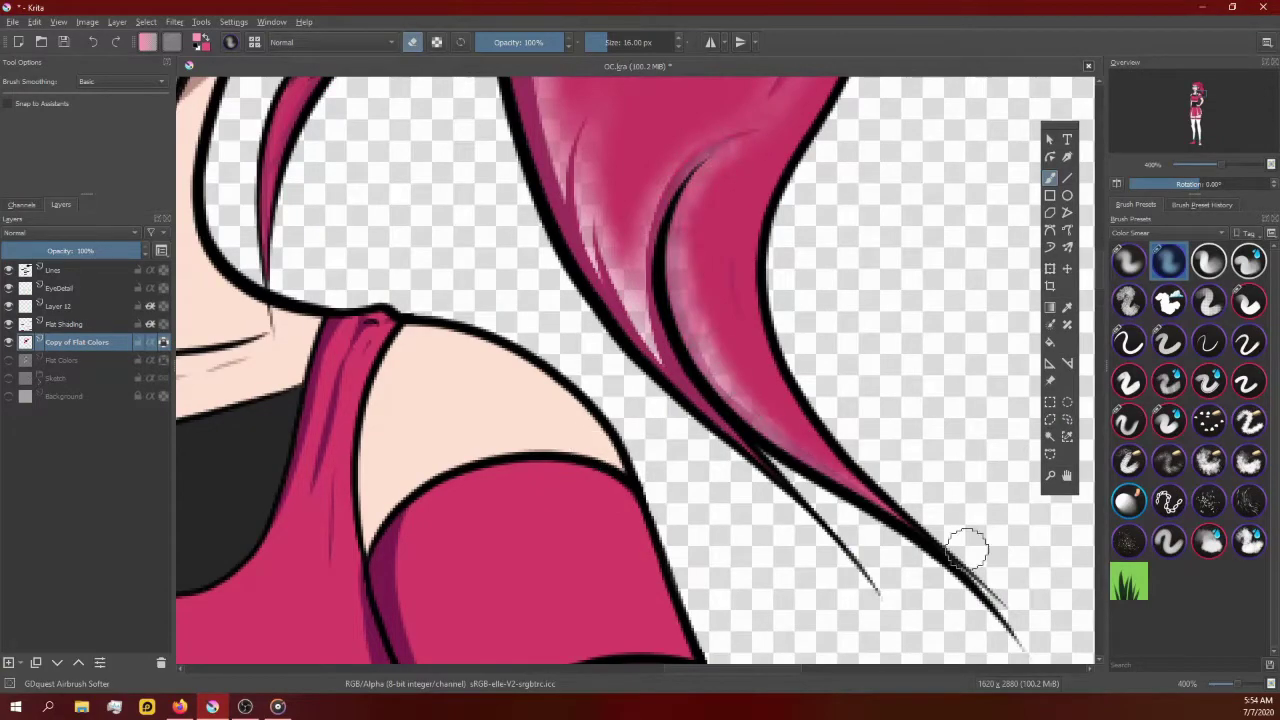
scroll(697, 316, "down", 2)
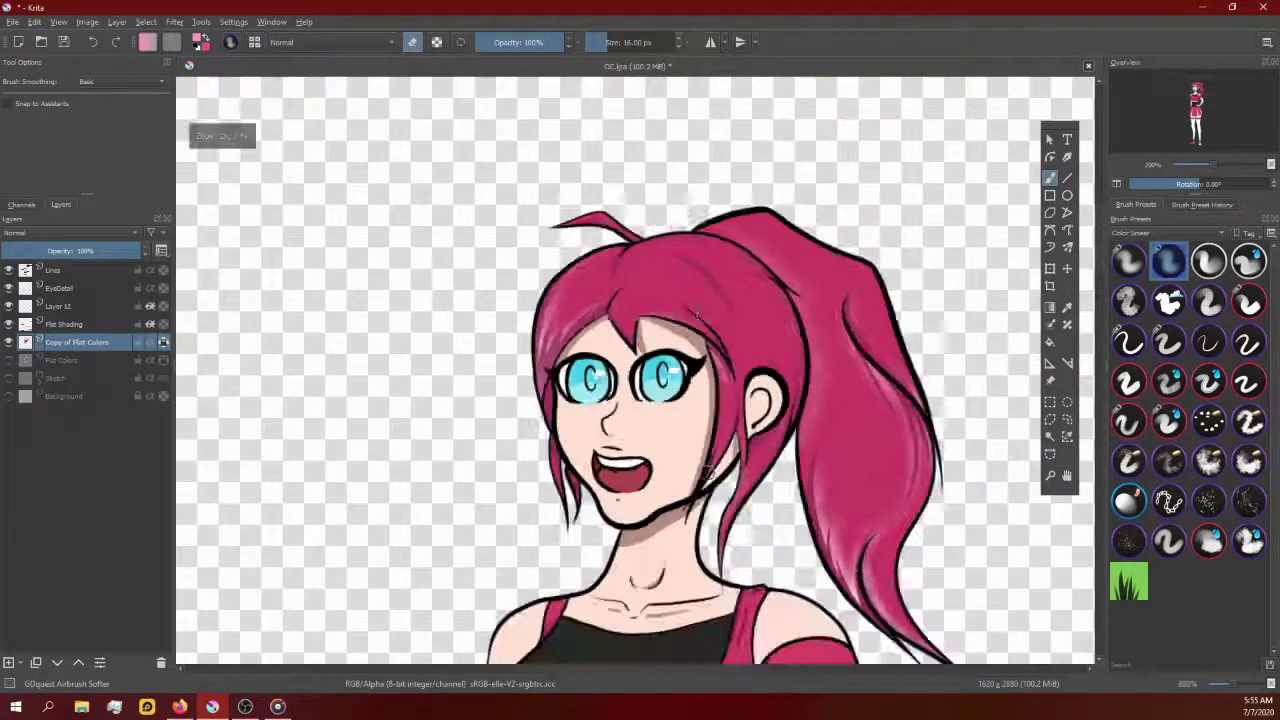
scroll(697, 316, "up", 3)
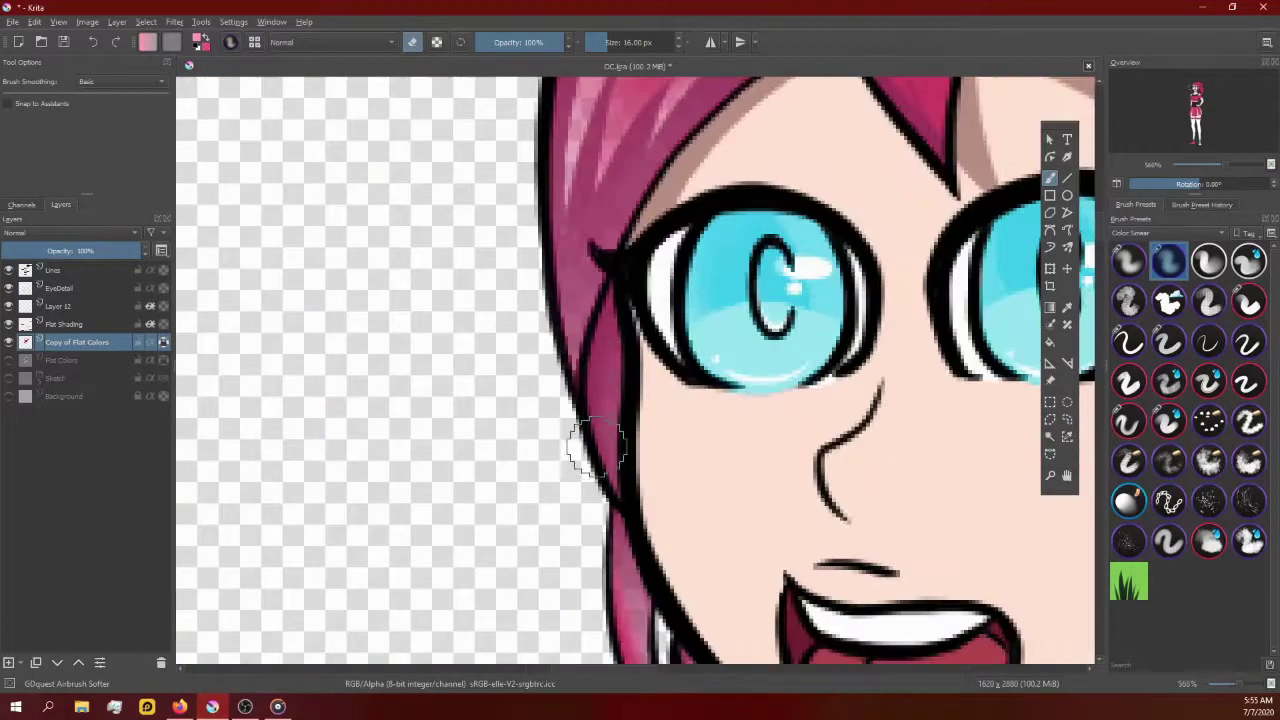
scroll(617, 575, "down", 4)
scroll(617, 575, "up", 1)
Step: Polygon-select the outline of the hair on the duplicated Flat Colors layer
left_click(1050, 419)
scroll(632, 185, "up", 2)
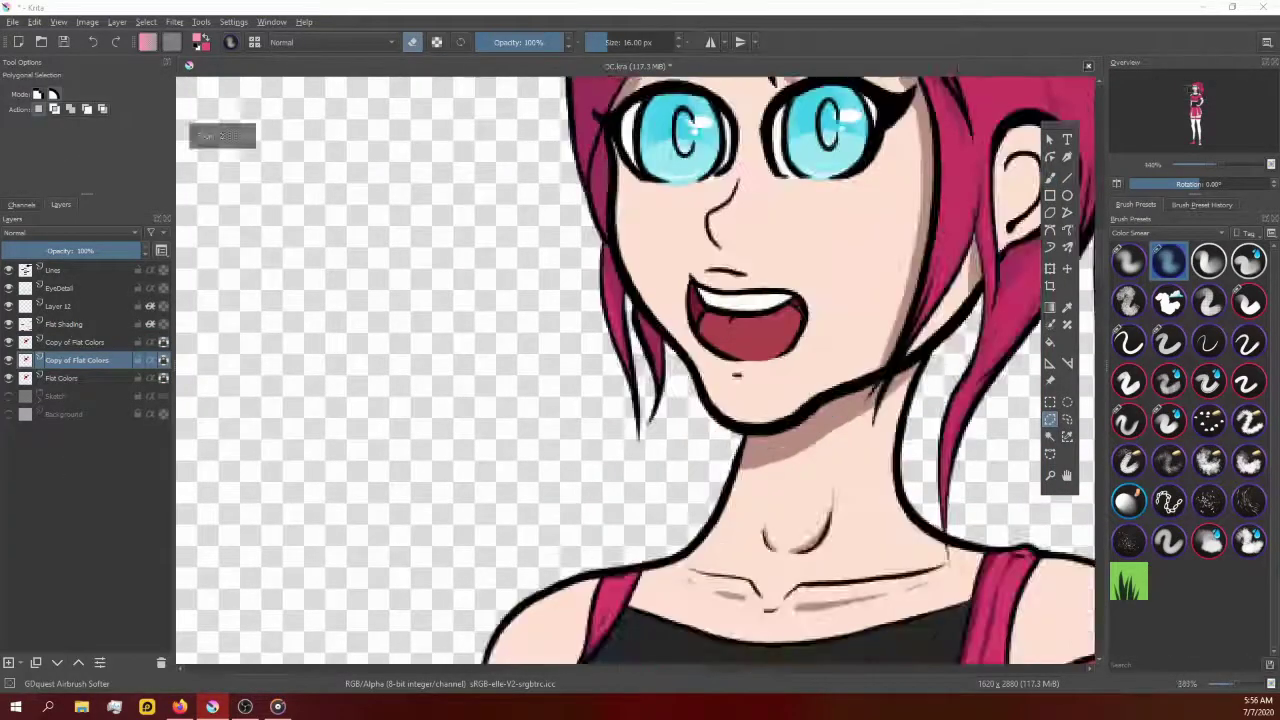
scroll(632, 185, "up", 1)
scroll(632, 185, "up", 2)
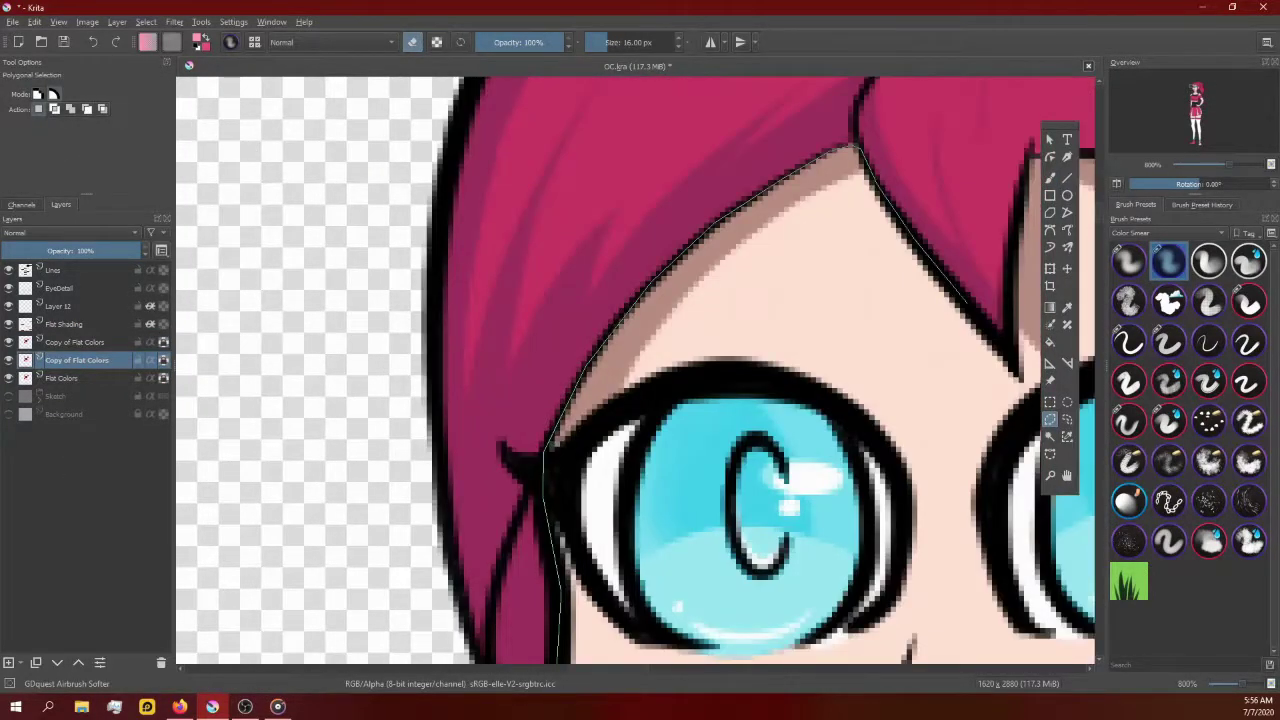
scroll(635, 370, "down", 2)
scroll(635, 370, "down", 2)
scroll(635, 370, "up", 3)
scroll(635, 370, "down", 1)
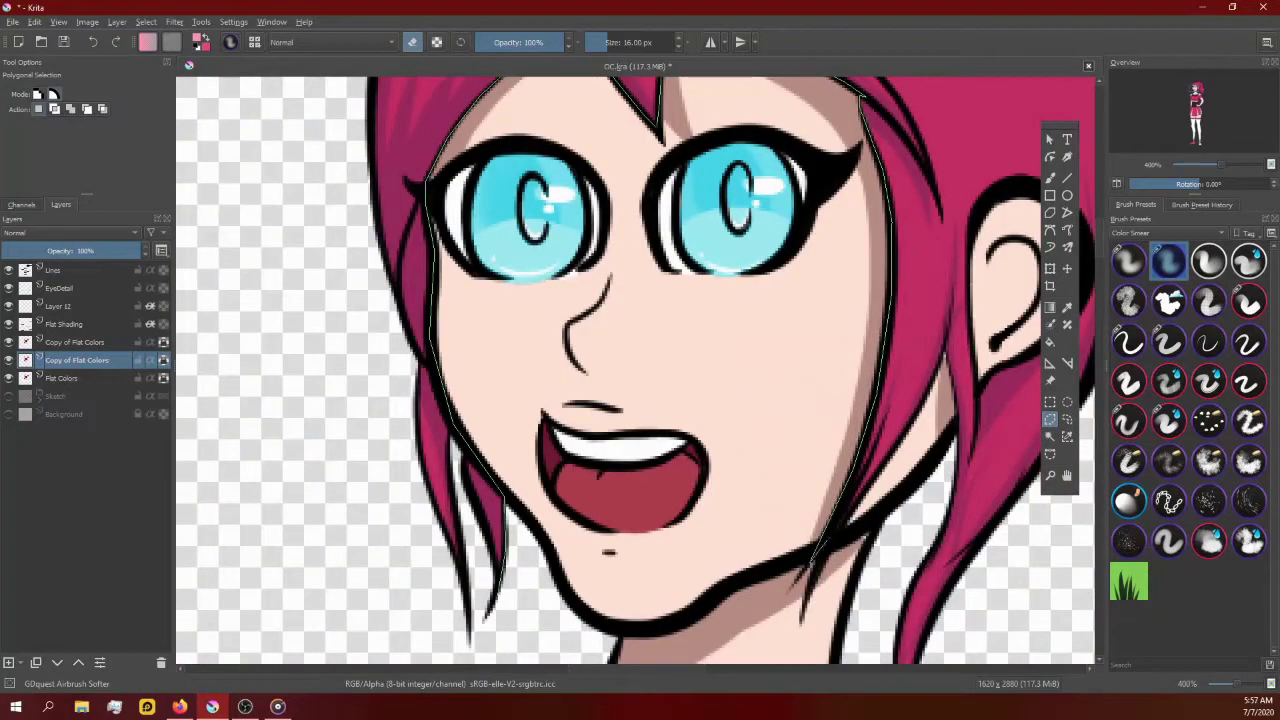
scroll(635, 370, "up", 2)
scroll(635, 370, "down", 2)
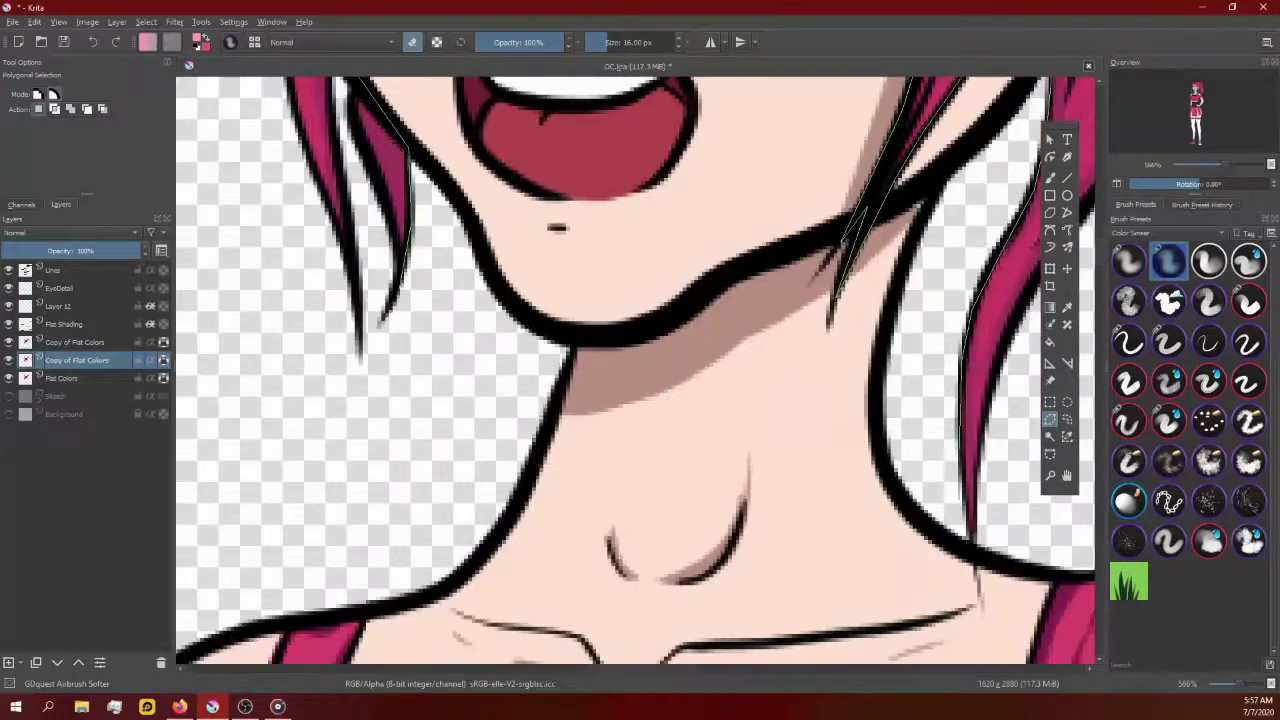
scroll(635, 370, "down", 1)
scroll(635, 370, "up", 2)
scroll(635, 370, "down", 2)
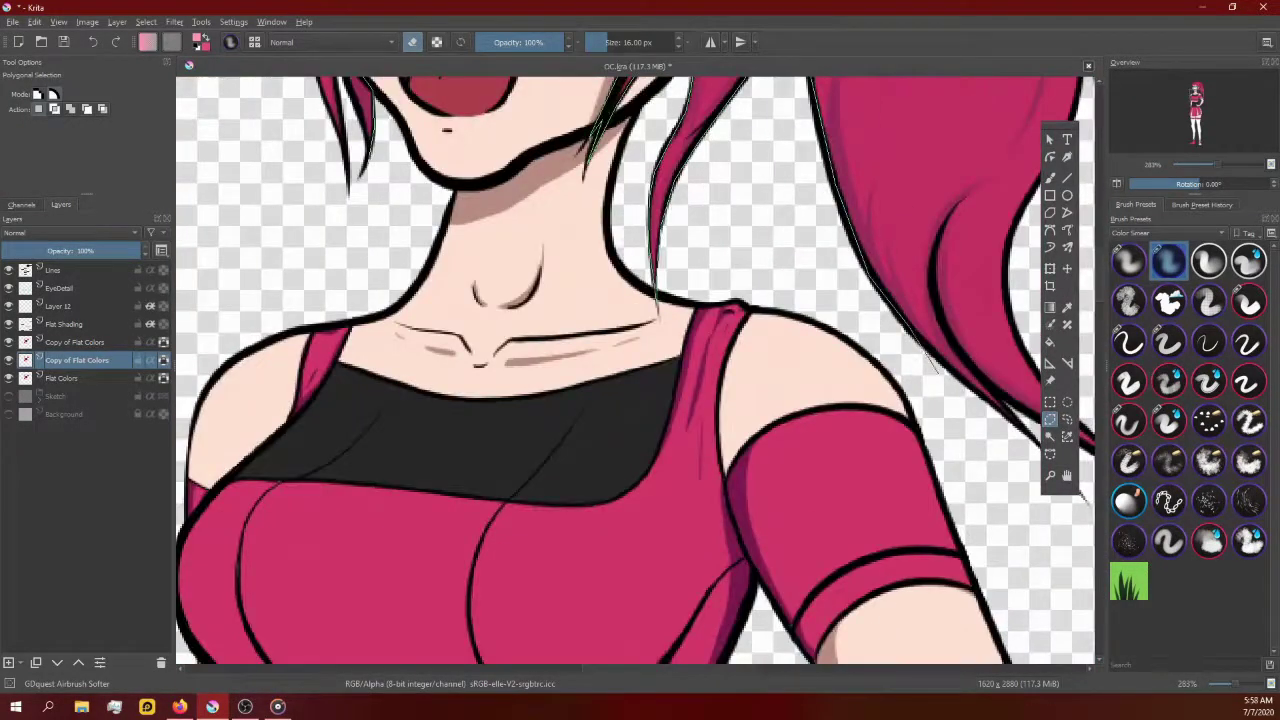
scroll(635, 370, "up", 2)
scroll(635, 370, "down", 5)
scroll(635, 370, "up", 3)
key("Return")
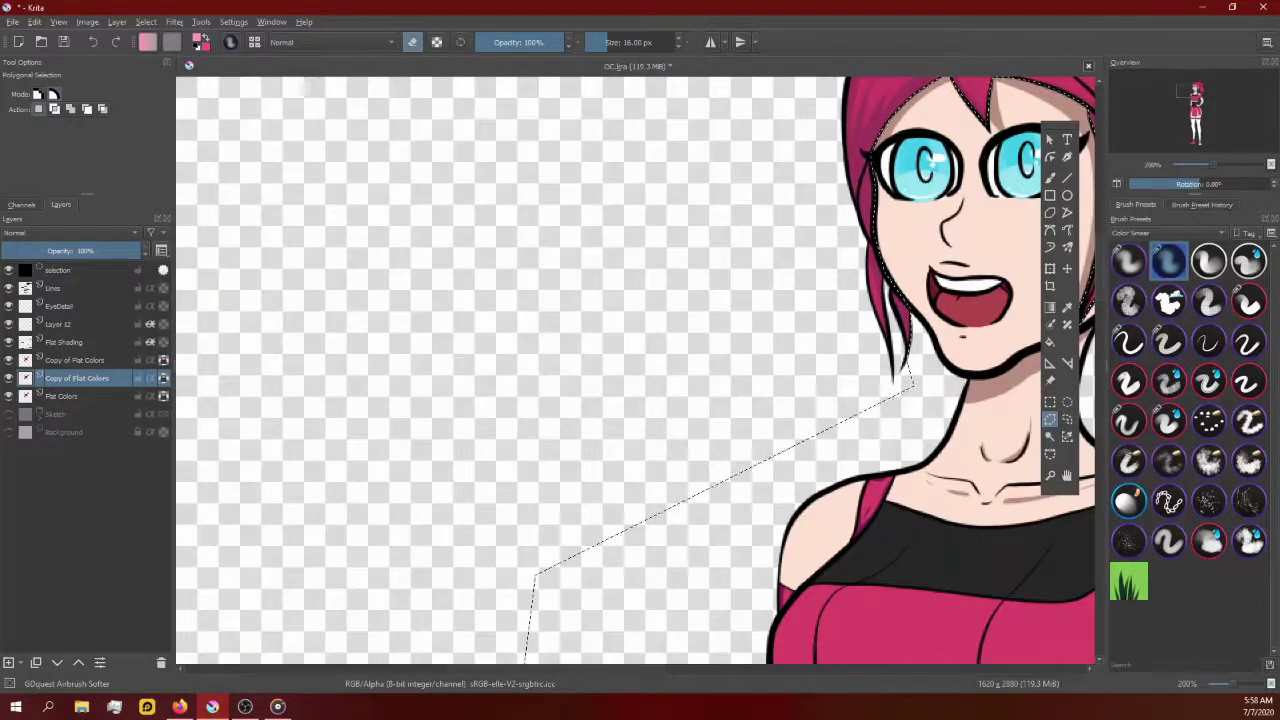
Step: Isolate the hair on the Flat Colors copy and bring up the HSV/HSL Adjustment filter
scroll(555, 195, "down", 2)
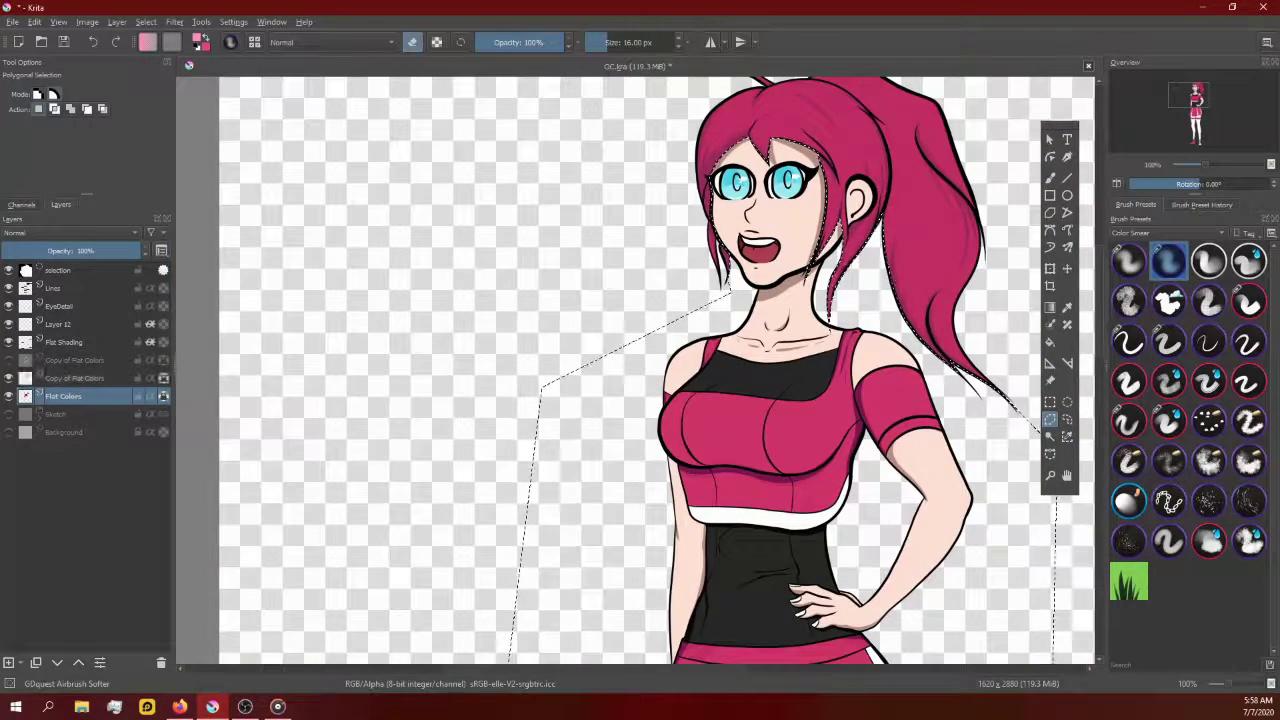
key("Page_Up")
key("ctrl+shift+a")
key("ctrl+u")
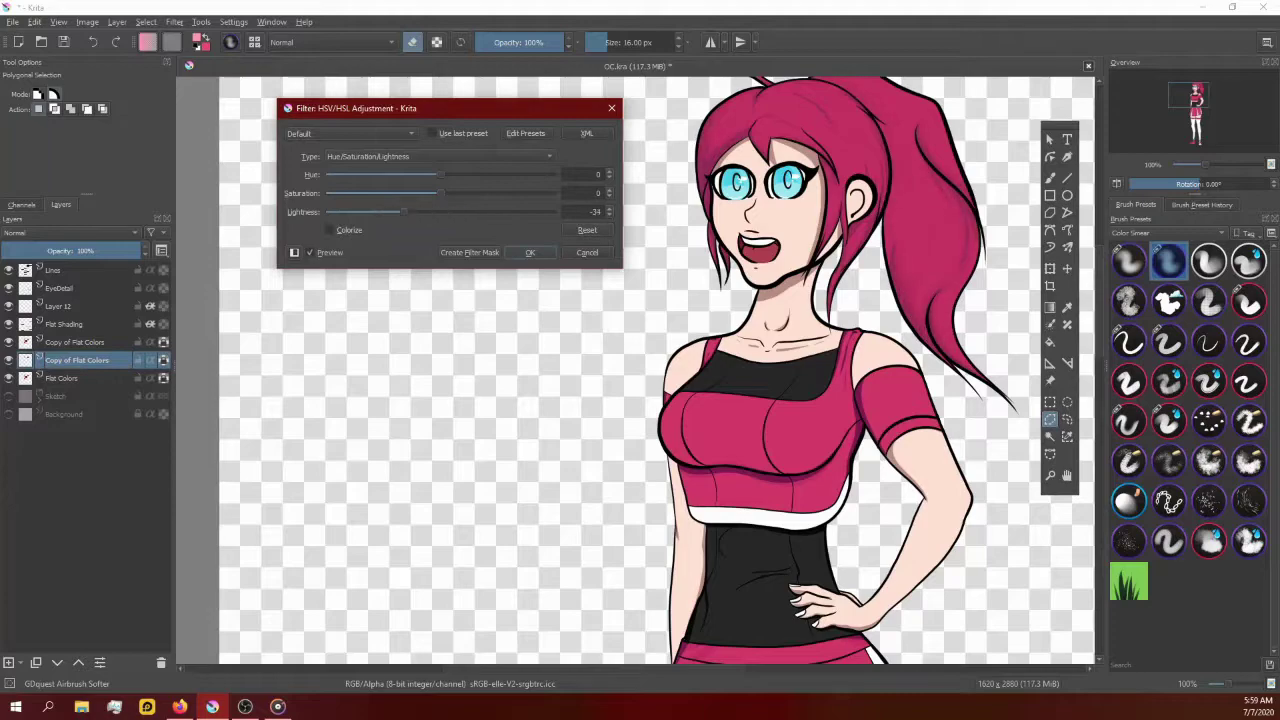
Step: Darken the hair copy to maroon with Hue -12 and Lightness -59
left_click_drag(403, 212, 357, 212)
scroll(773, 370, "up", 1)
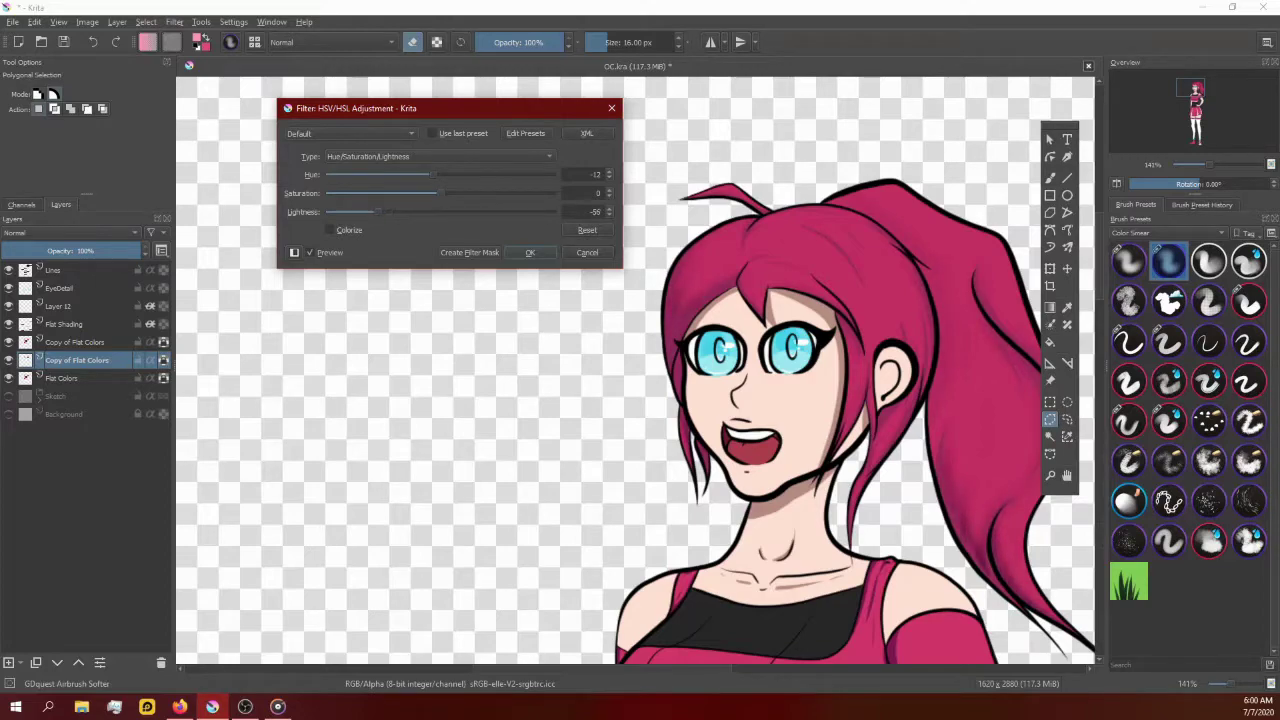
Step: Apply the darkening to the hair copy and hide the upper hair layer to check the undertone
key("Return")
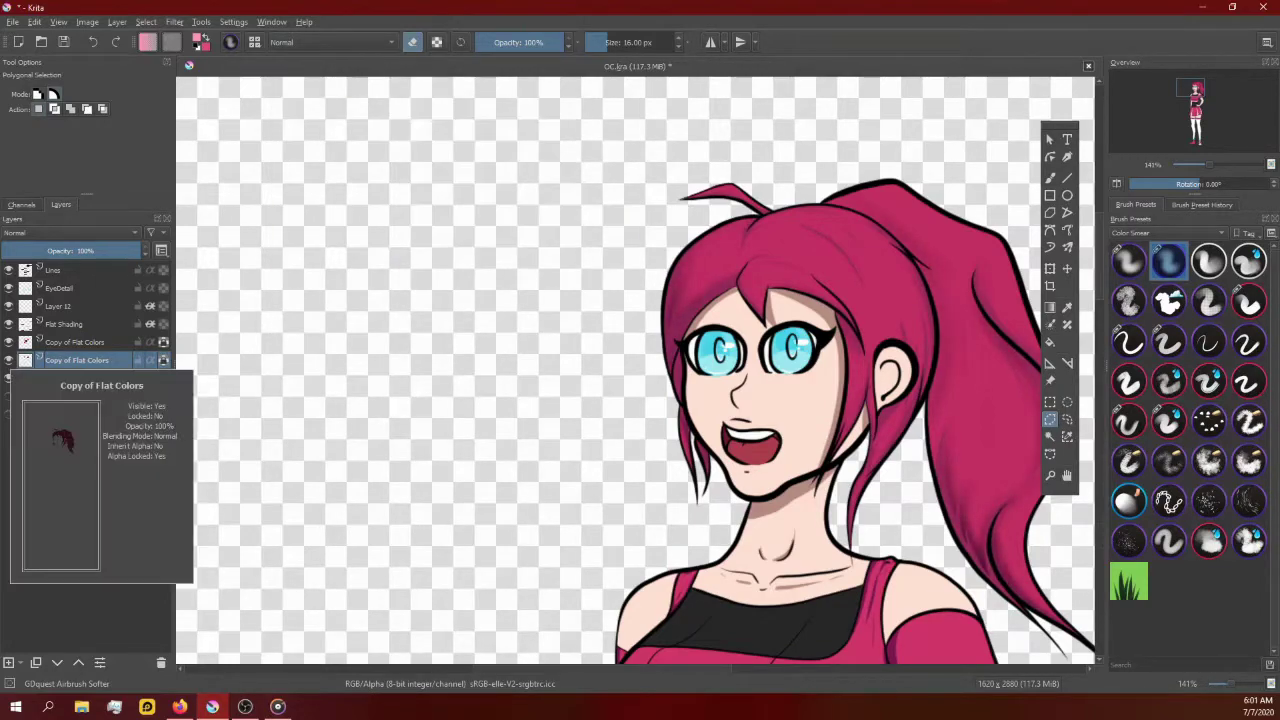
left_click(9, 342)
scroll(988, 219, "up", 3)
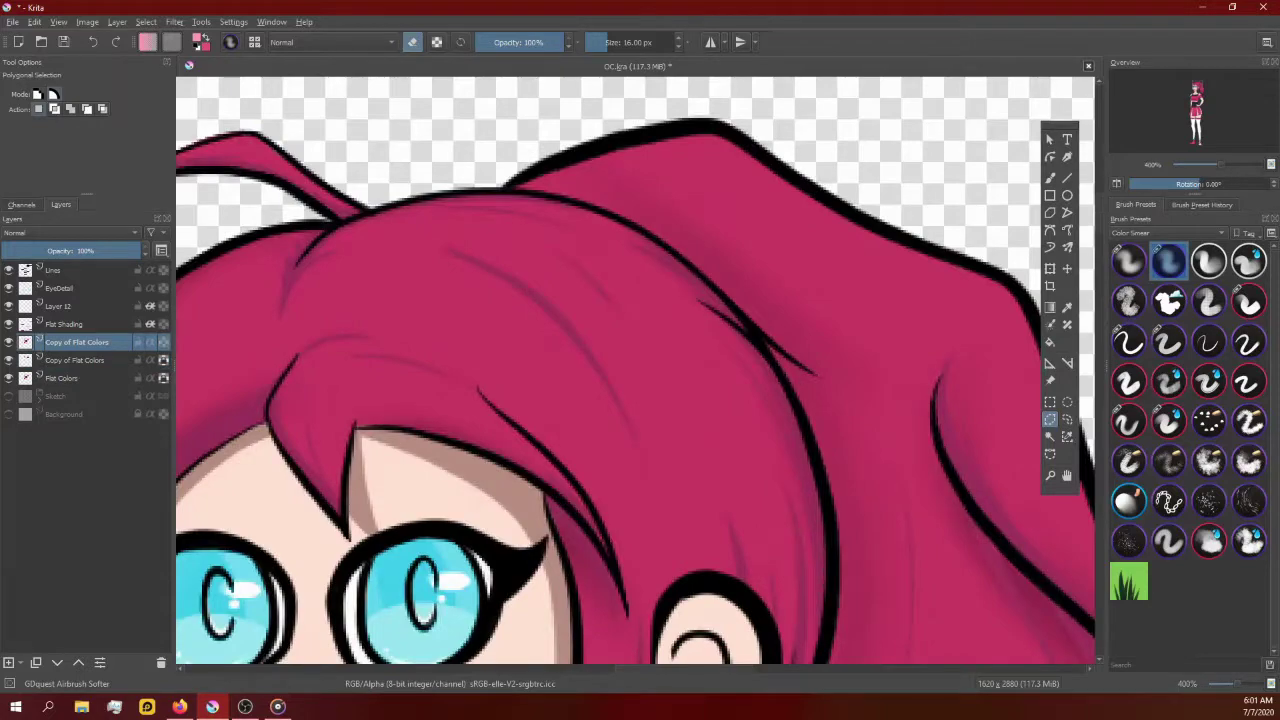
scroll(670, 183, "left", 2)
scroll(616, 245, "down", 4)
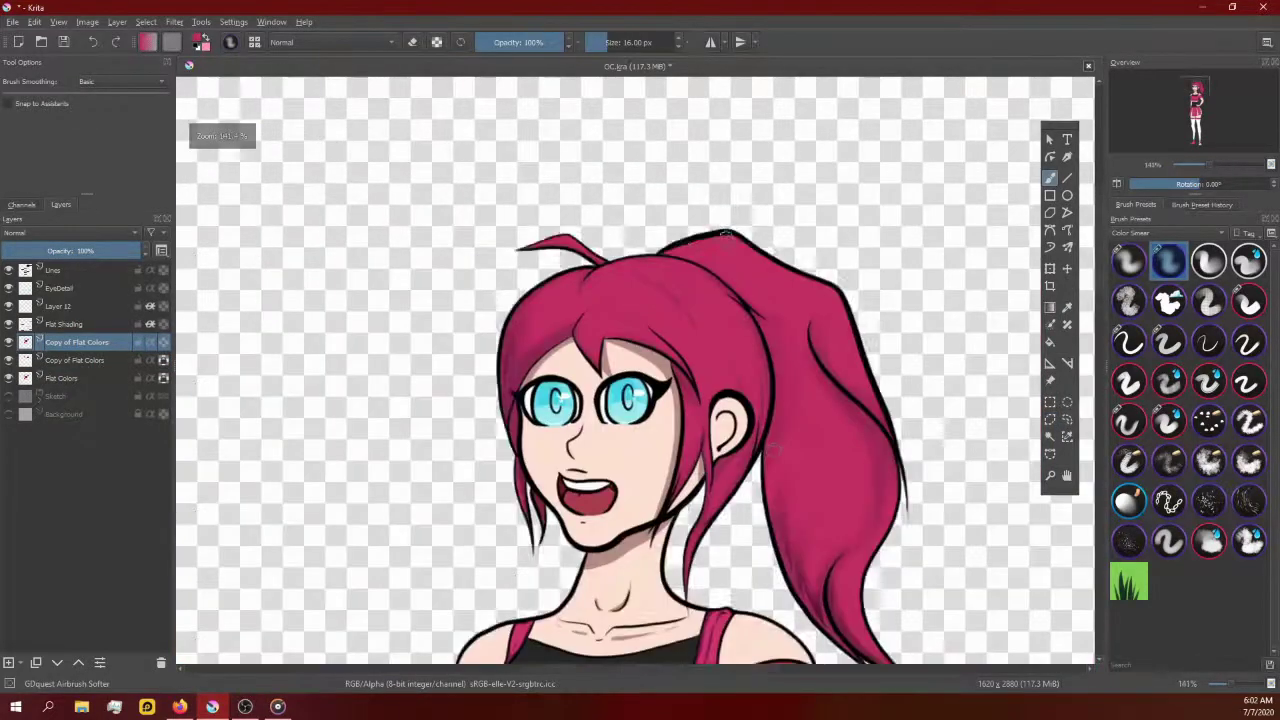
scroll(745, 262, "up", 2)
scroll(745, 262, "down", 3)
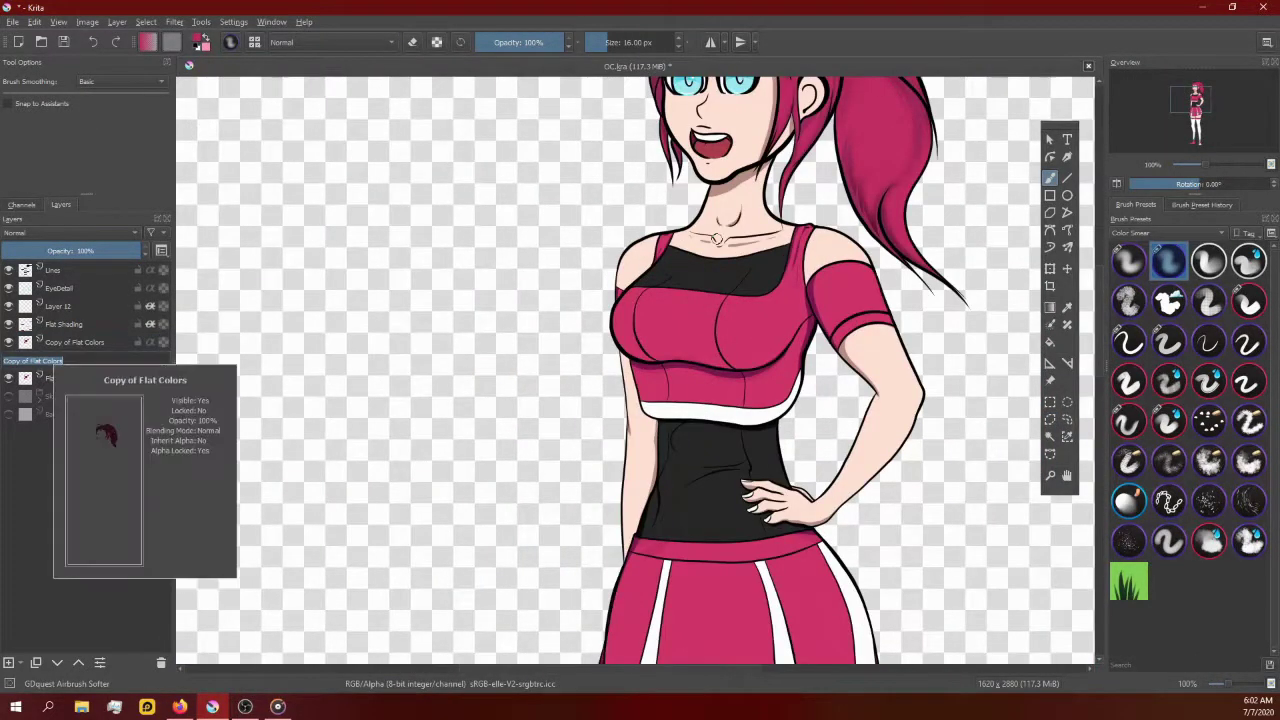
Step: Start renaming the darkened hair layer in the Layers panel
left_click(70, 360)
scroll(660, 314, "up", 4)
scroll(557, 308, "up", 1)
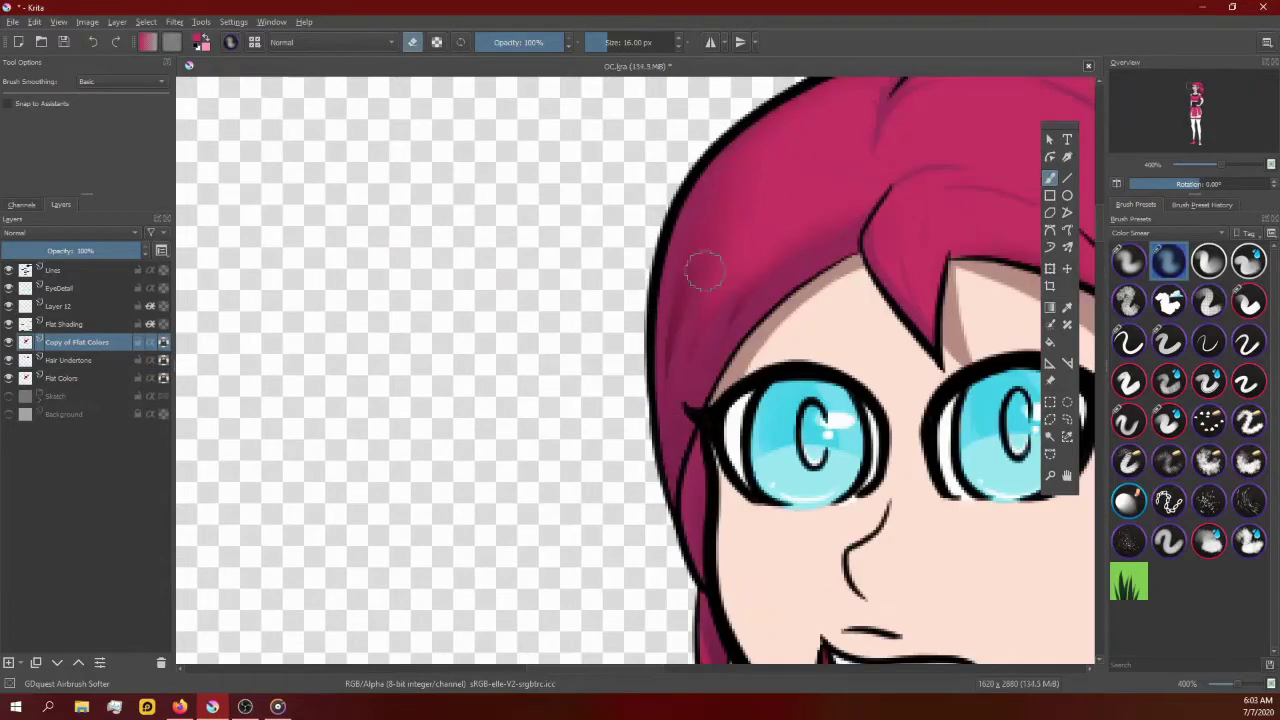
scroll(618, 447, "up", 1)
scroll(720, 363, "down", 2)
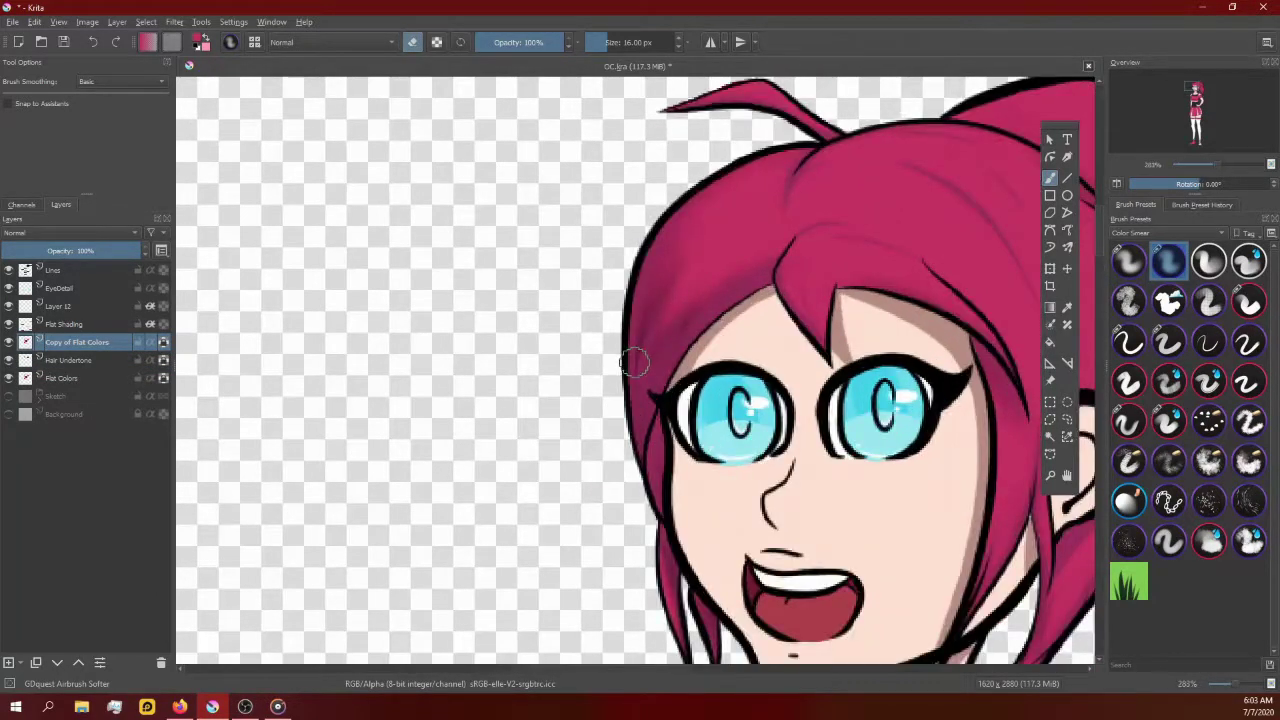
scroll(720, 222, "up", 1)
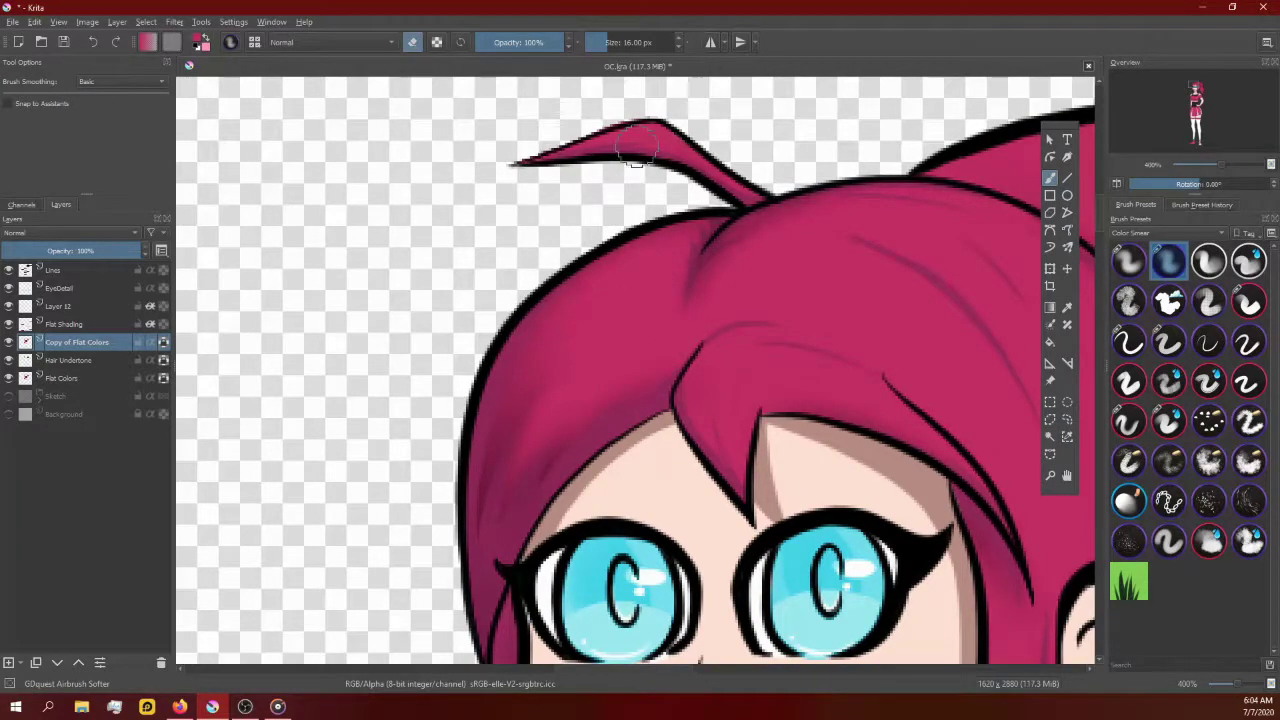
scroll(667, 367, "up", 1)
scroll(631, 405, "down", 1)
scroll(631, 405, "up", 1)
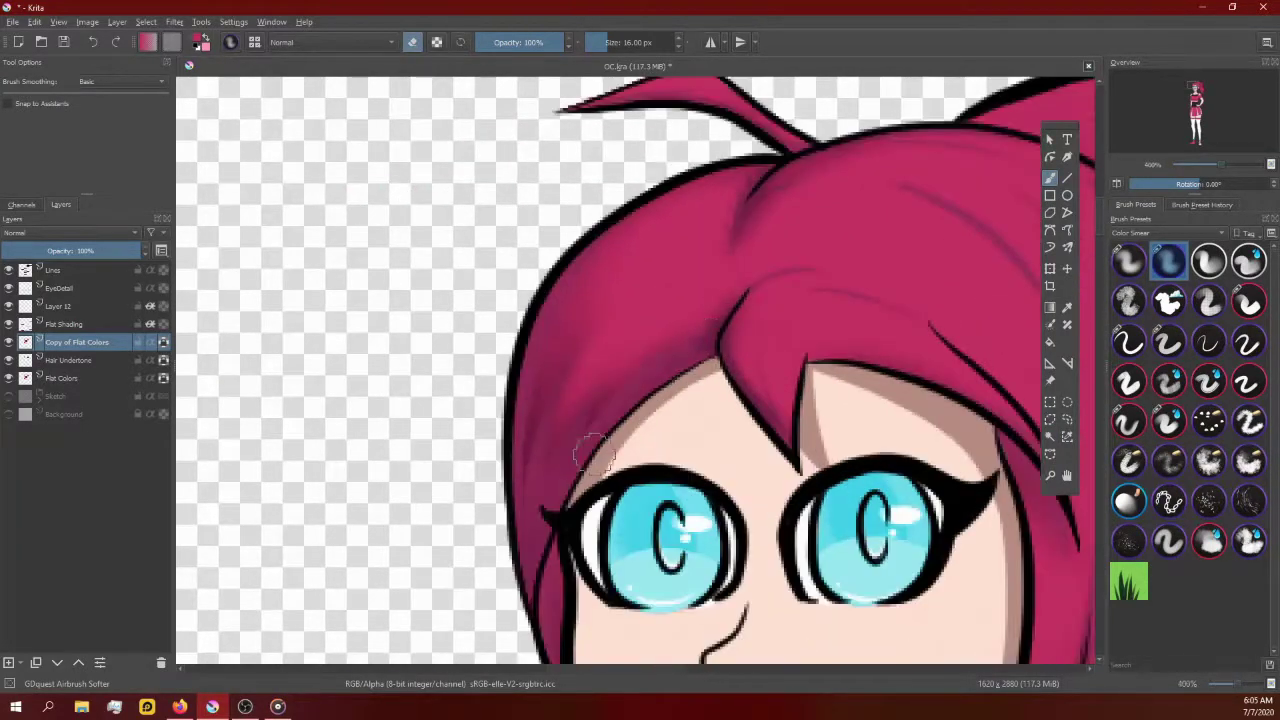
scroll(631, 405, "up", 1)
scroll(525, 418, "down", 3)
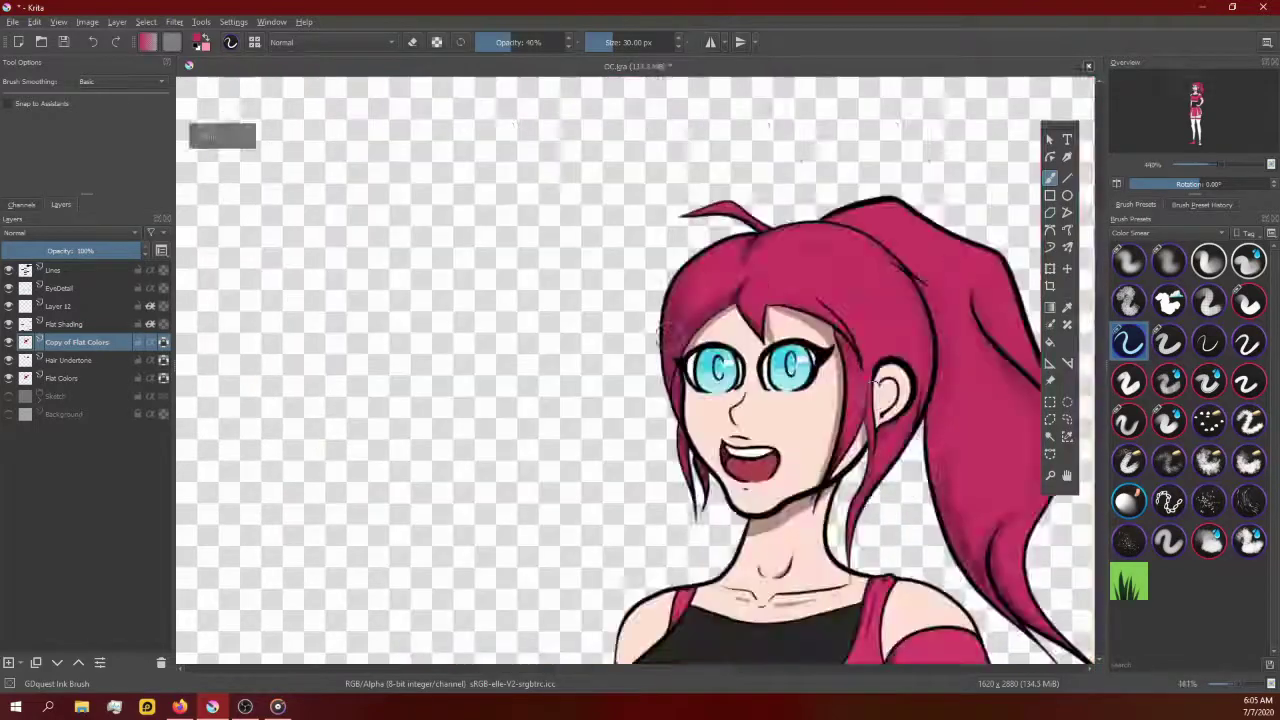
scroll(550, 80, "up", 3)
scroll(698, 474, "down", 3)
Step: With Airbrush Soft, reveal darker magenta shadows along the bangs, near the ear and down the ponytail
key("/")
scroll(640, 500, "up", 1)
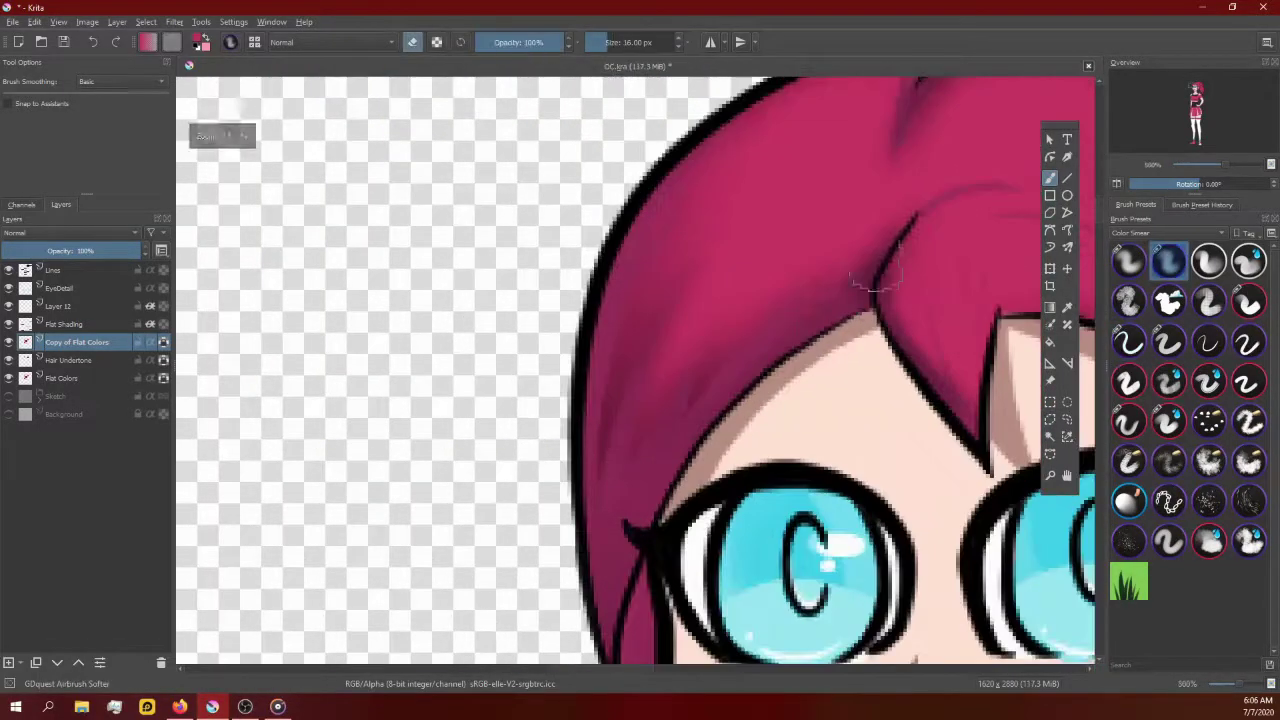
scroll(595, 538, "up", 1)
scroll(646, 349, "up", 1)
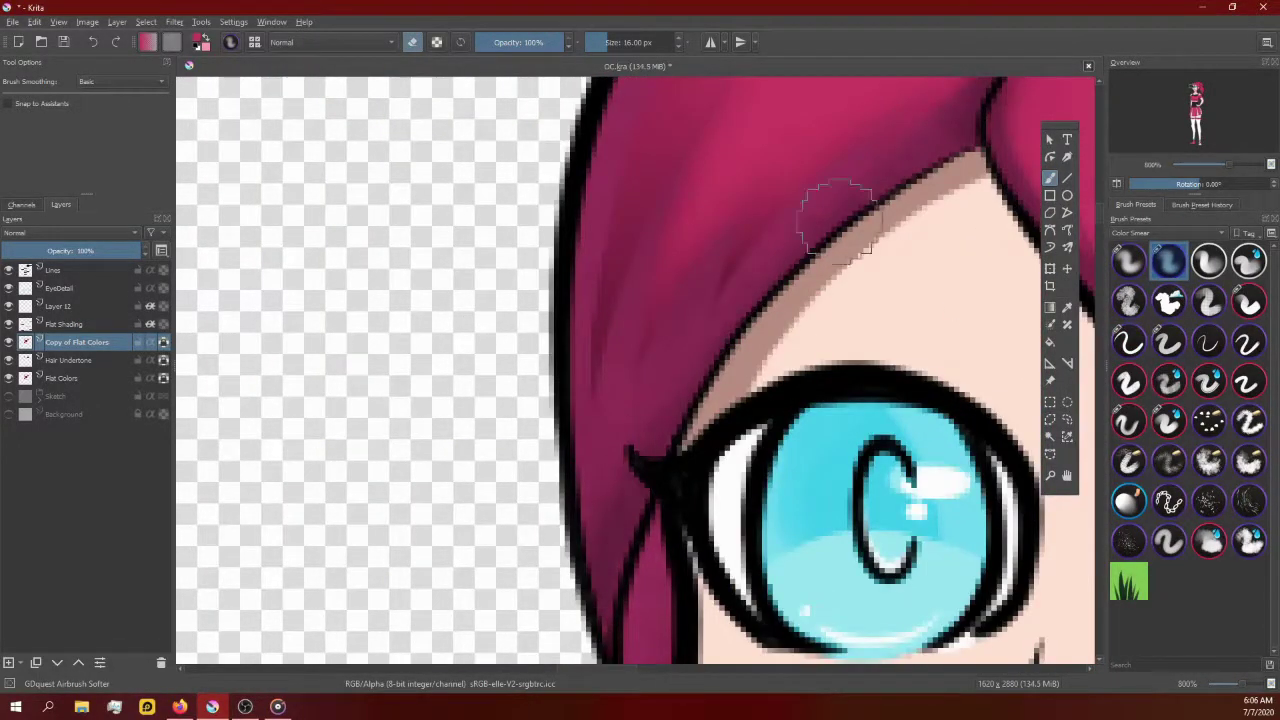
scroll(620, 402, "down", 1)
scroll(625, 430, "down", 1)
scroll(646, 286, "up", 1)
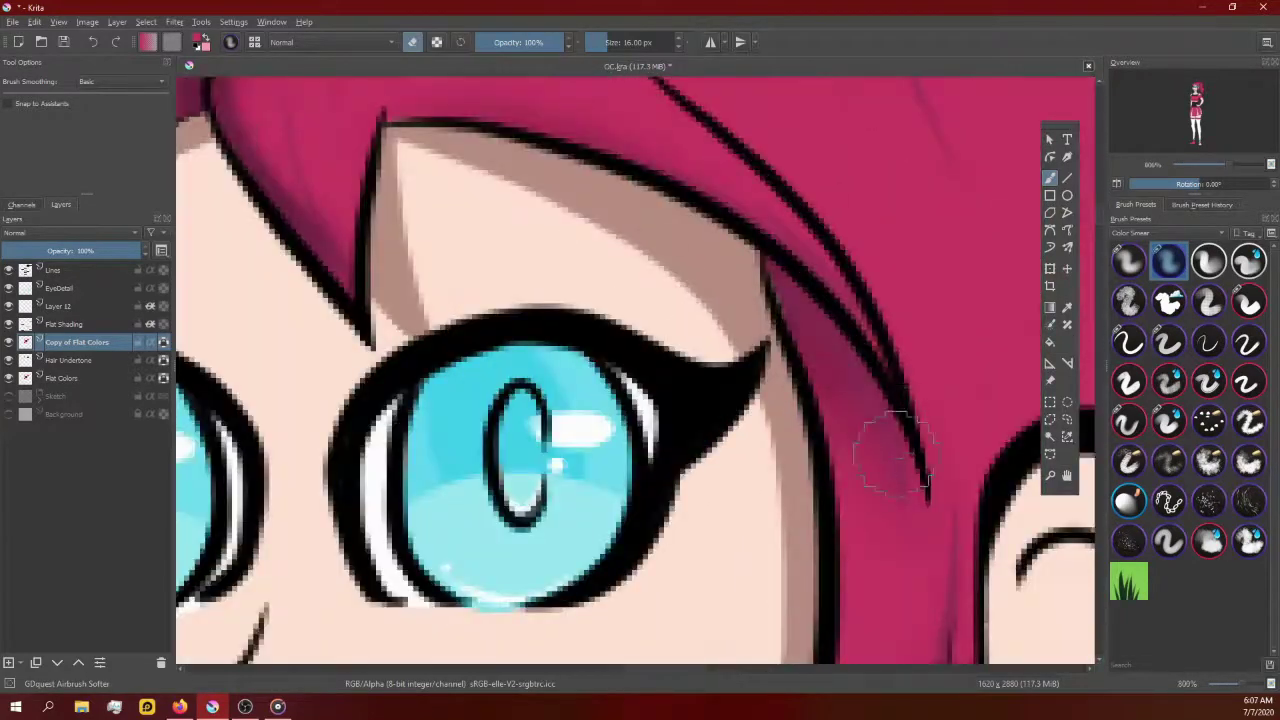
scroll(860, 430, "down", 2)
scroll(690, 500, "down", 1)
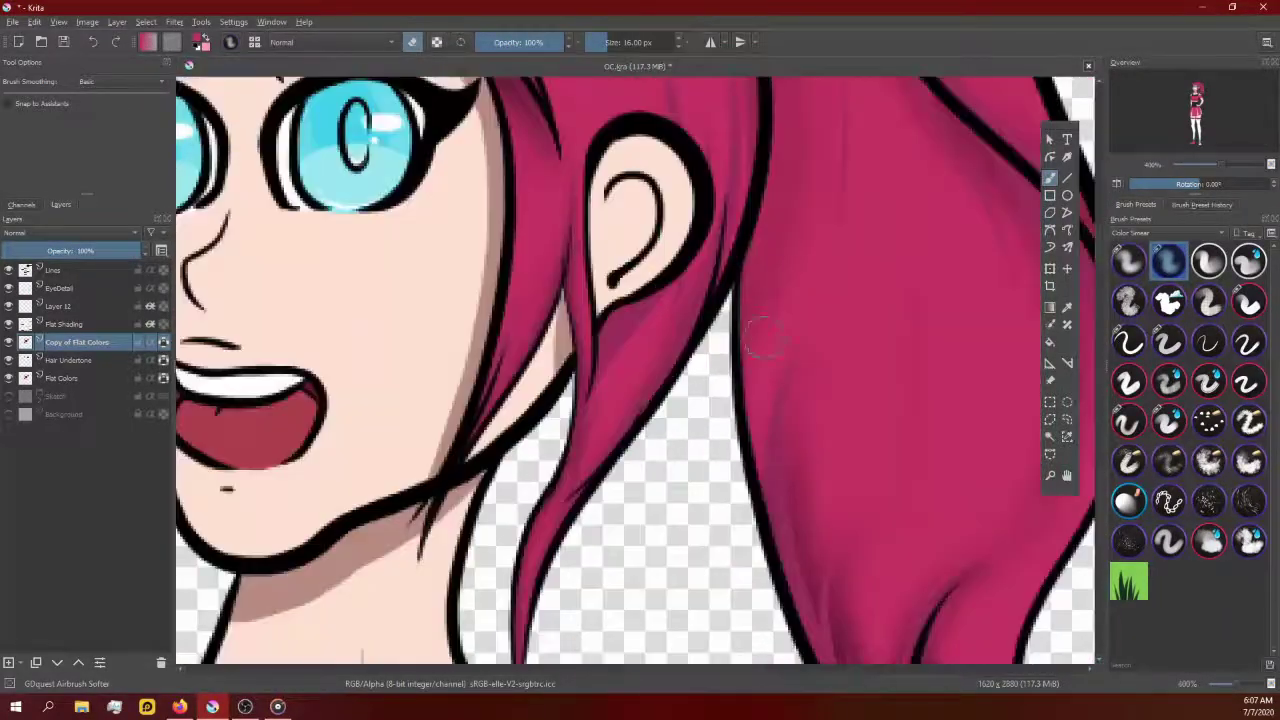
scroll(728, 414, "down", 3)
scroll(758, 437, "down", 2)
scroll(758, 437, "up", 3)
scroll(894, 363, "up", 1)
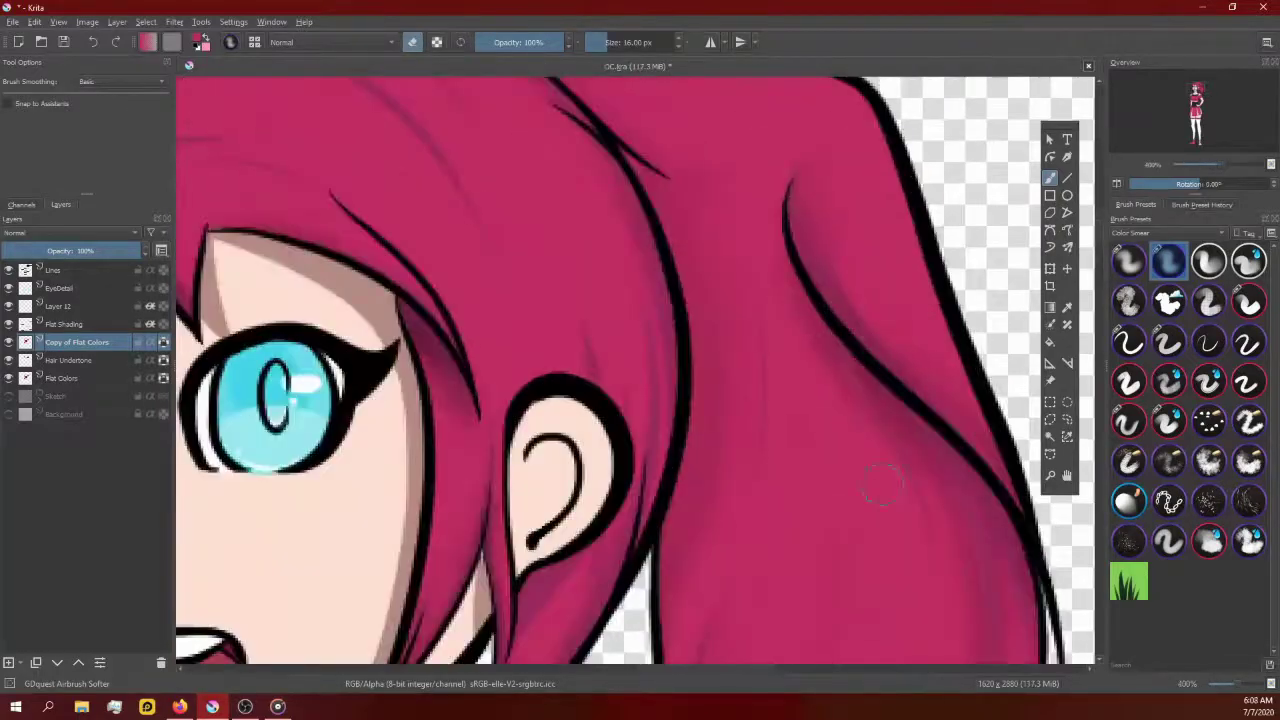
scroll(894, 363, "down", 4)
scroll(640, 400, "up", 3)
scroll(816, 193, "down", 3)
scroll(816, 193, "up", 3)
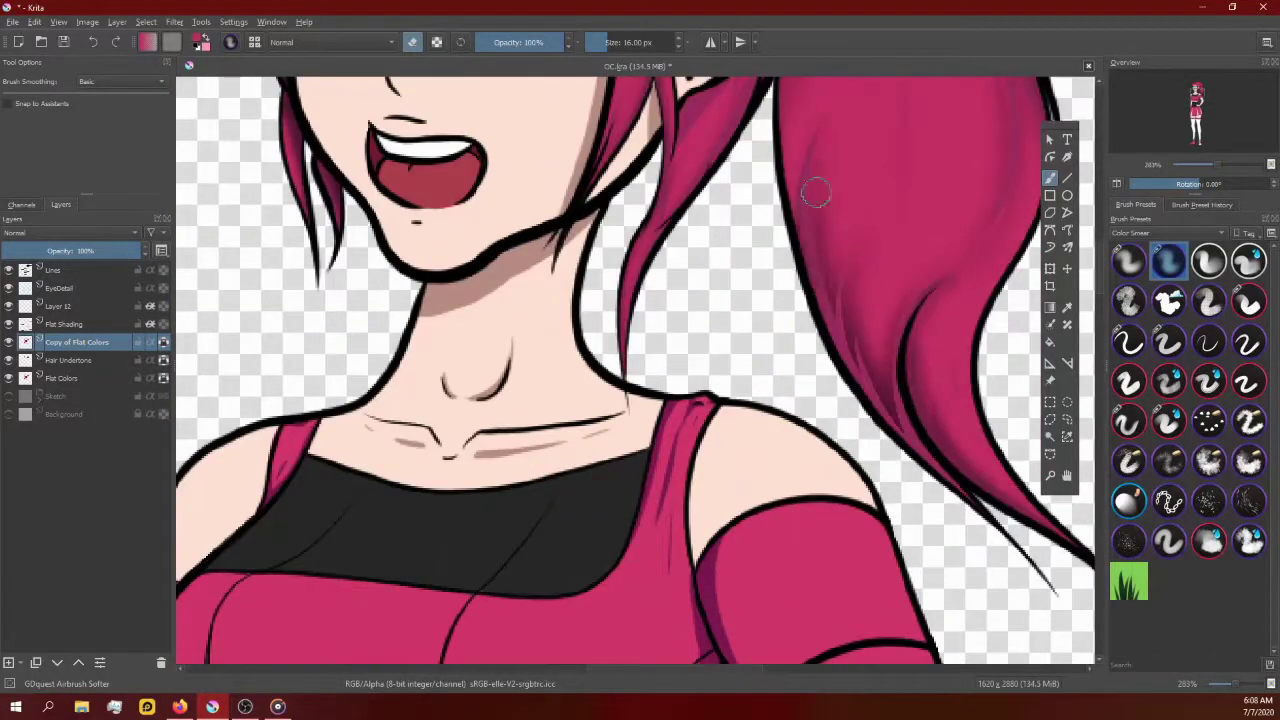
scroll(900, 425, "up", 1)
scroll(797, 386, "down", 3)
scroll(840, 400, "up", 3)
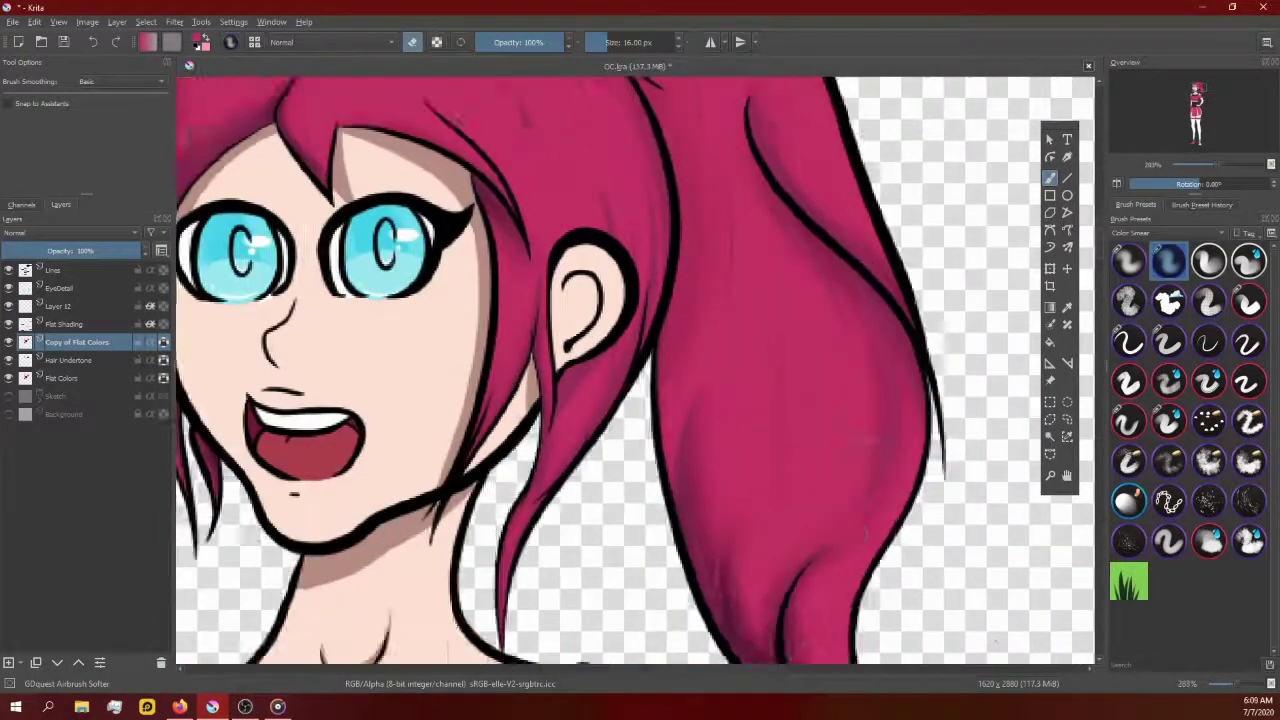
Step: Airbrush a soft purplish shadow band beneath the bust inside the top's selection
scroll(757, 155, "down", 3)
scroll(733, 127, "up", 3)
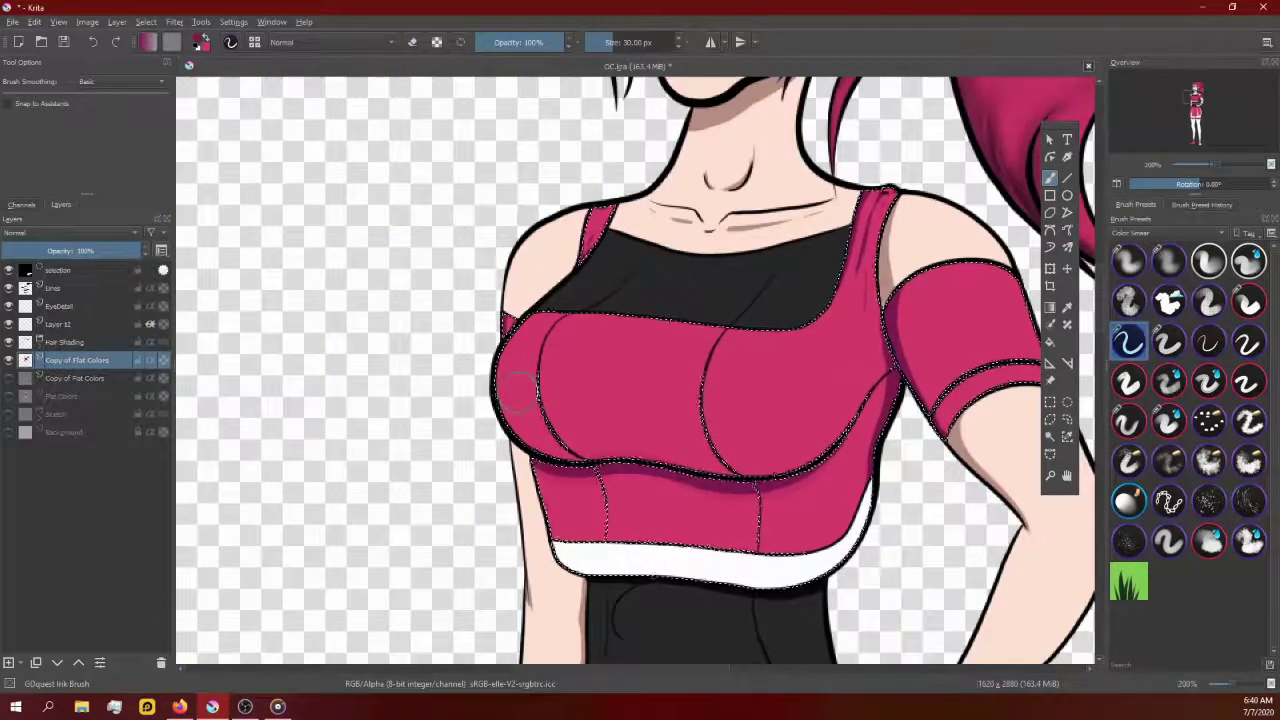
scroll(605, 415, "up", 2)
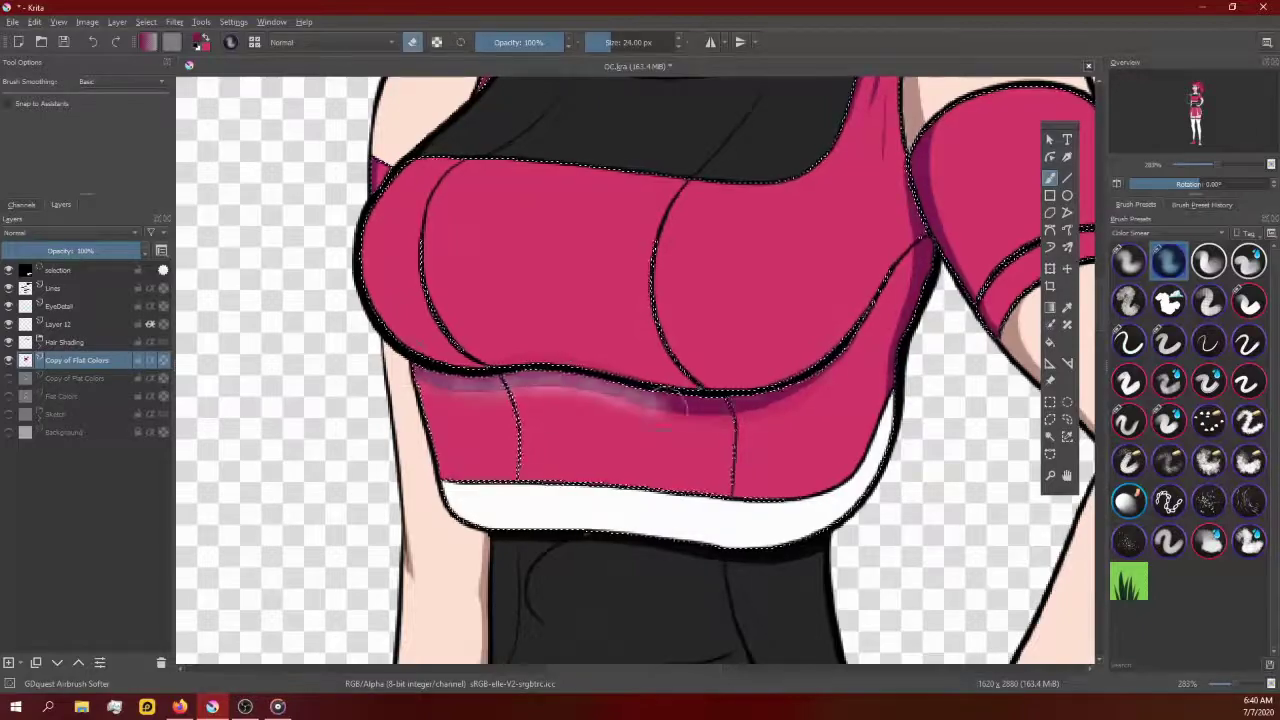
scroll(830, 118, "up", 1)
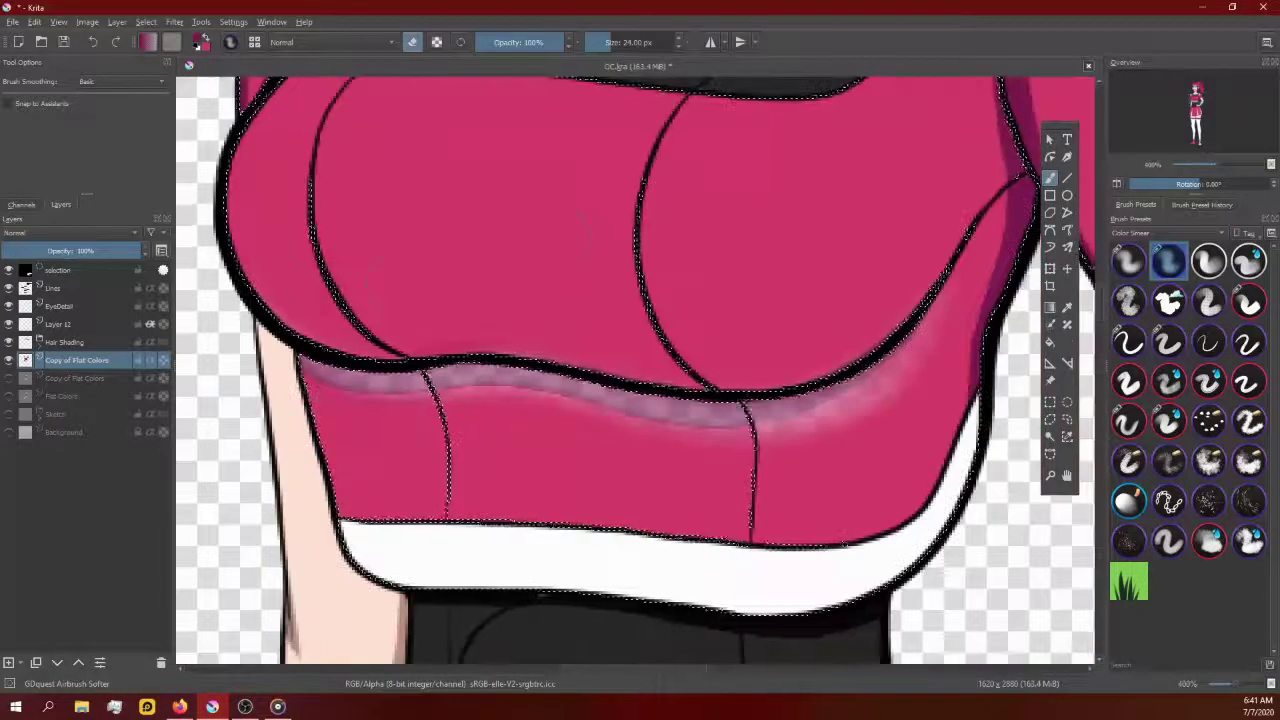
scroll(830, 118, "up", 2)
scroll(830, 118, "up", 2)
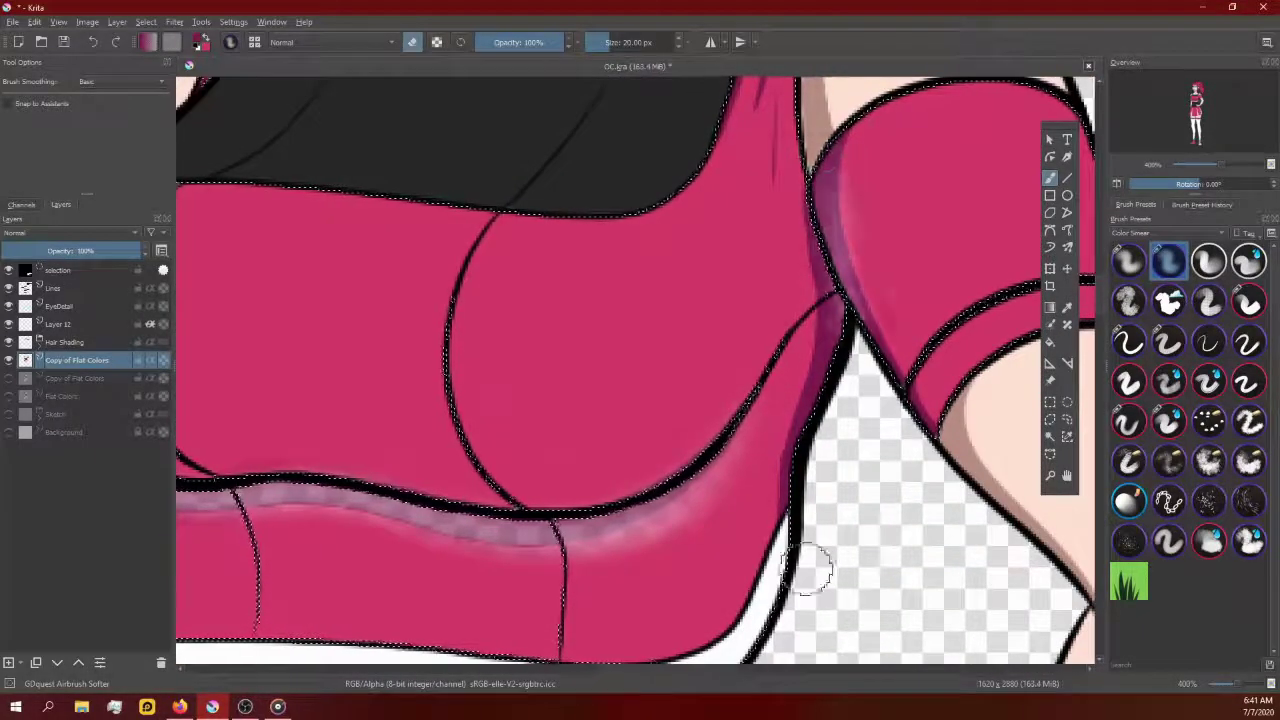
scroll(920, 455, "down", 1)
scroll(900, 420, "up", 1)
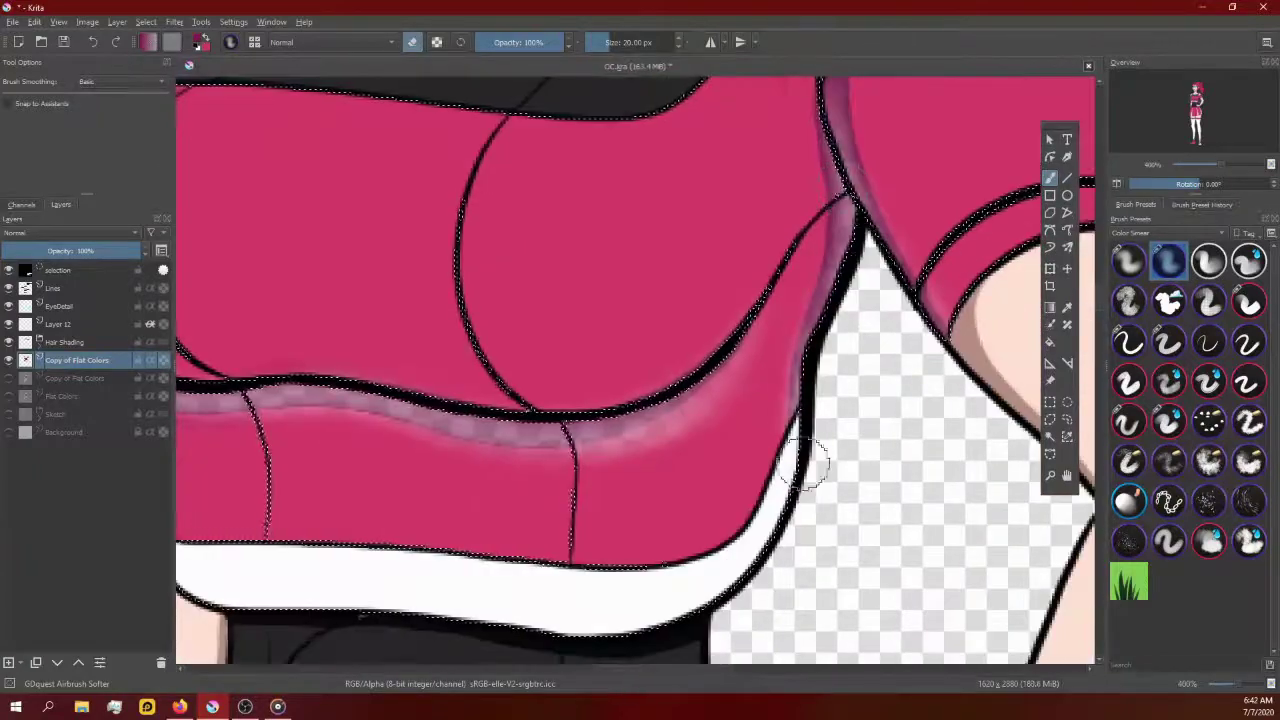
scroll(880, 375, "down", 1)
scroll(880, 375, "up", 2)
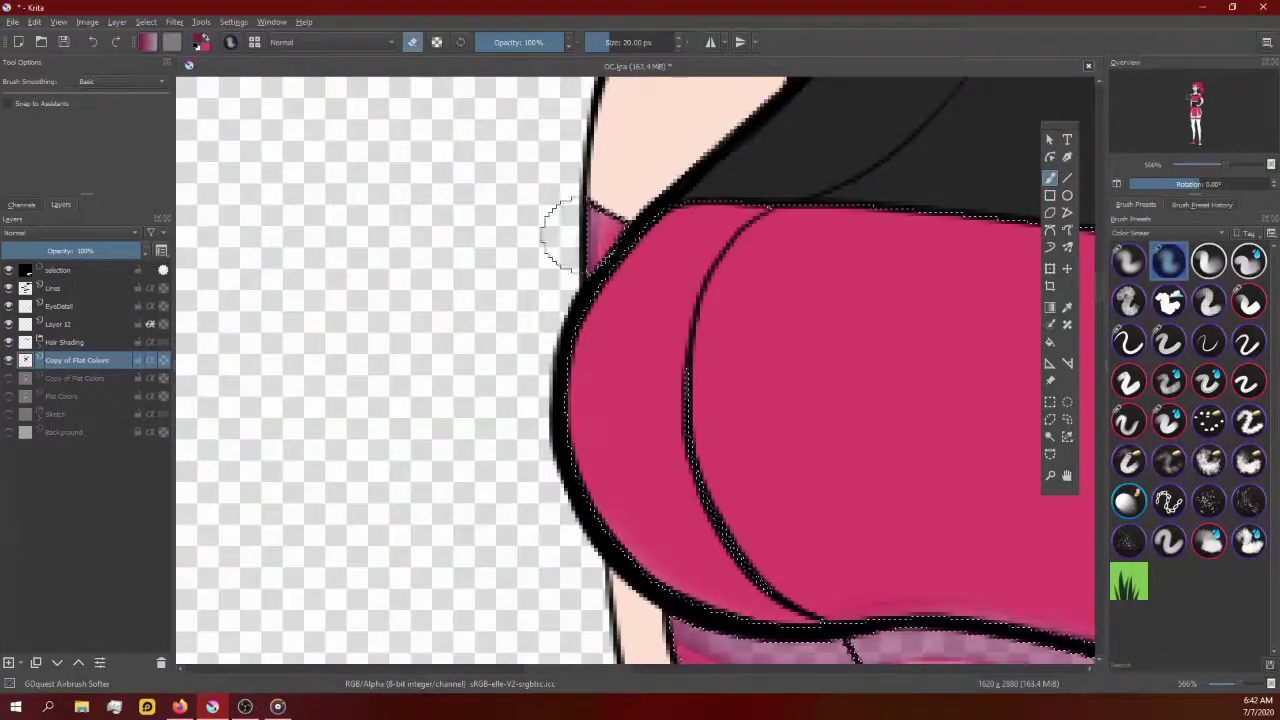
scroll(560, 235, "down", 1)
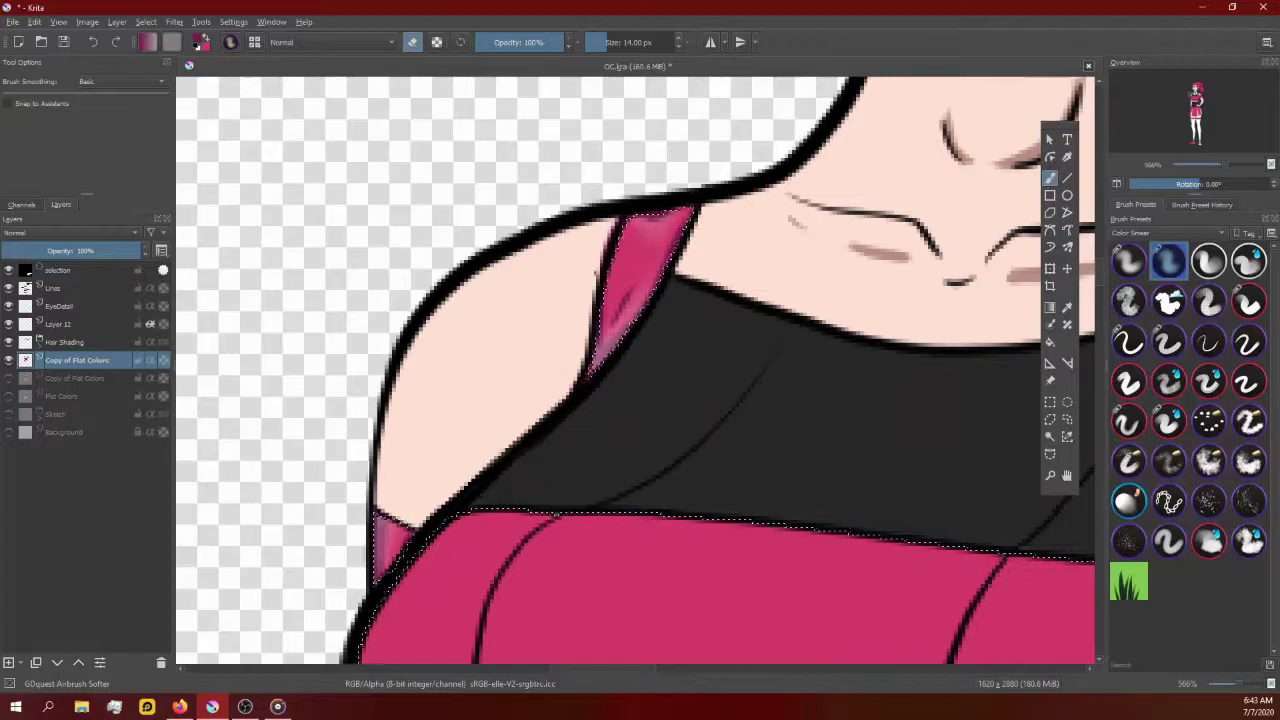
mouse_move(900, 350)
left_mouse_down()
mouse_move(270, 400)
mouse_move(370, 185)
mouse_move(270, 310)
left_mouse_up()
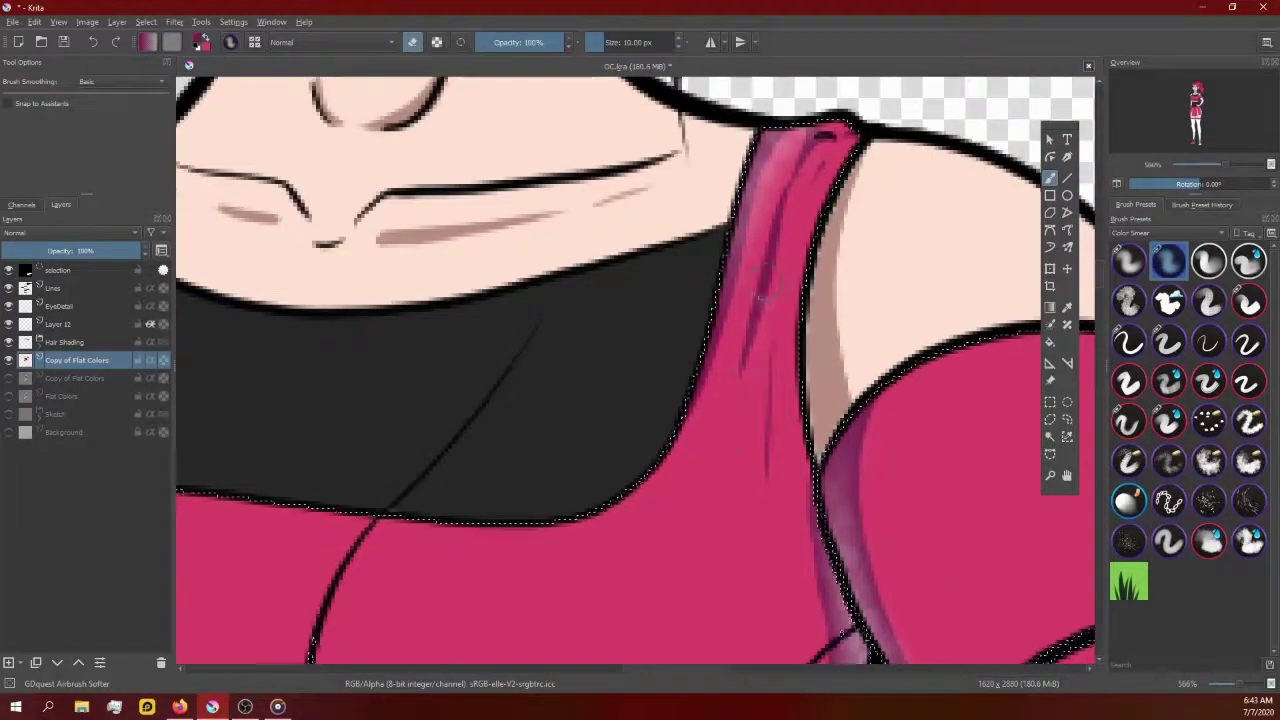
scroll(759, 296, "down", 3)
scroll(780, 380, "up", 3)
scroll(829, 423, "down", 2)
scroll(800, 377, "up", 1)
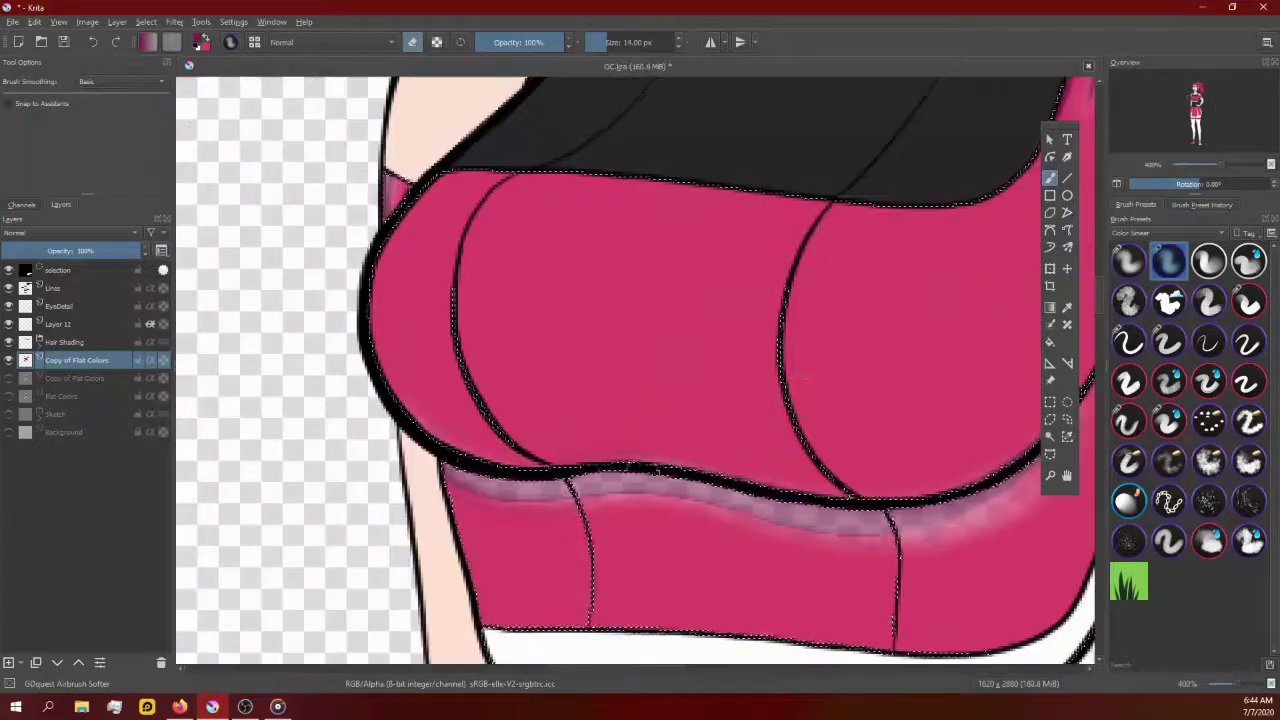
scroll(505, 160, "down", 2)
scroll(505, 160, "up", 3)
Step: With Ink Rough at 25% opacity, shade along the top's straps and sides
key("slash")
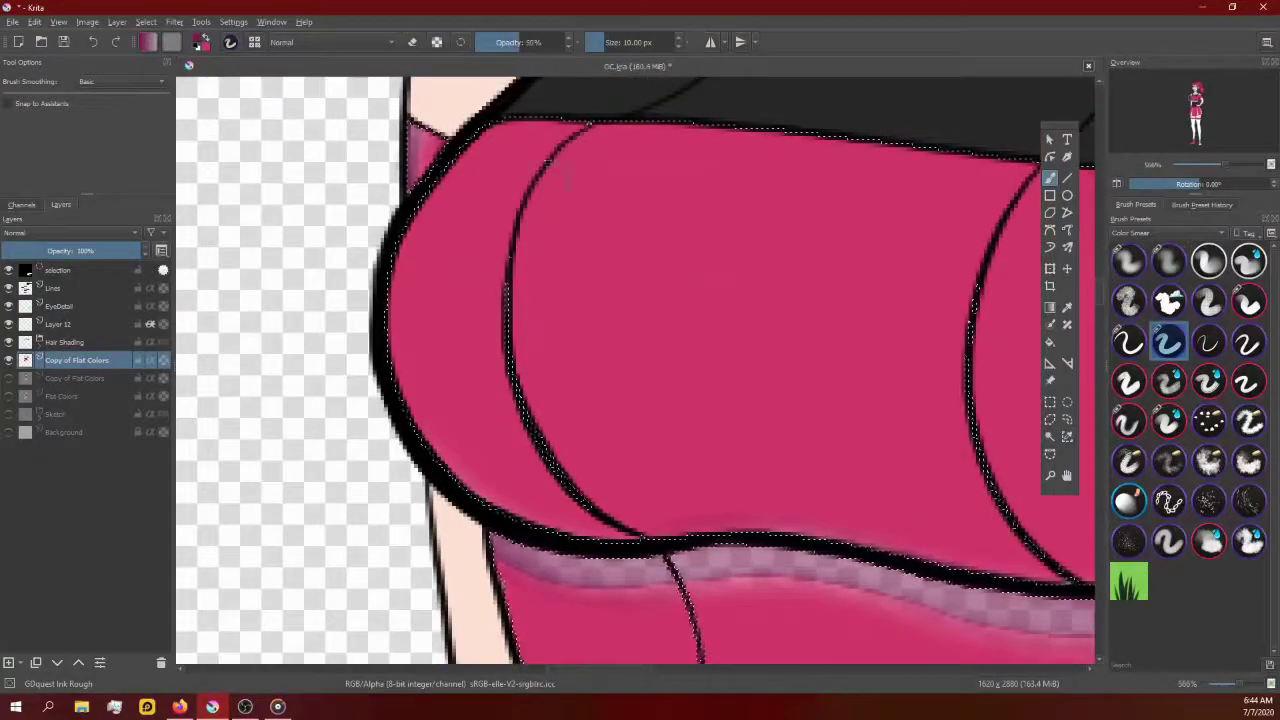
scroll(535, 500, "down", 2)
scroll(535, 500, "up", 2)
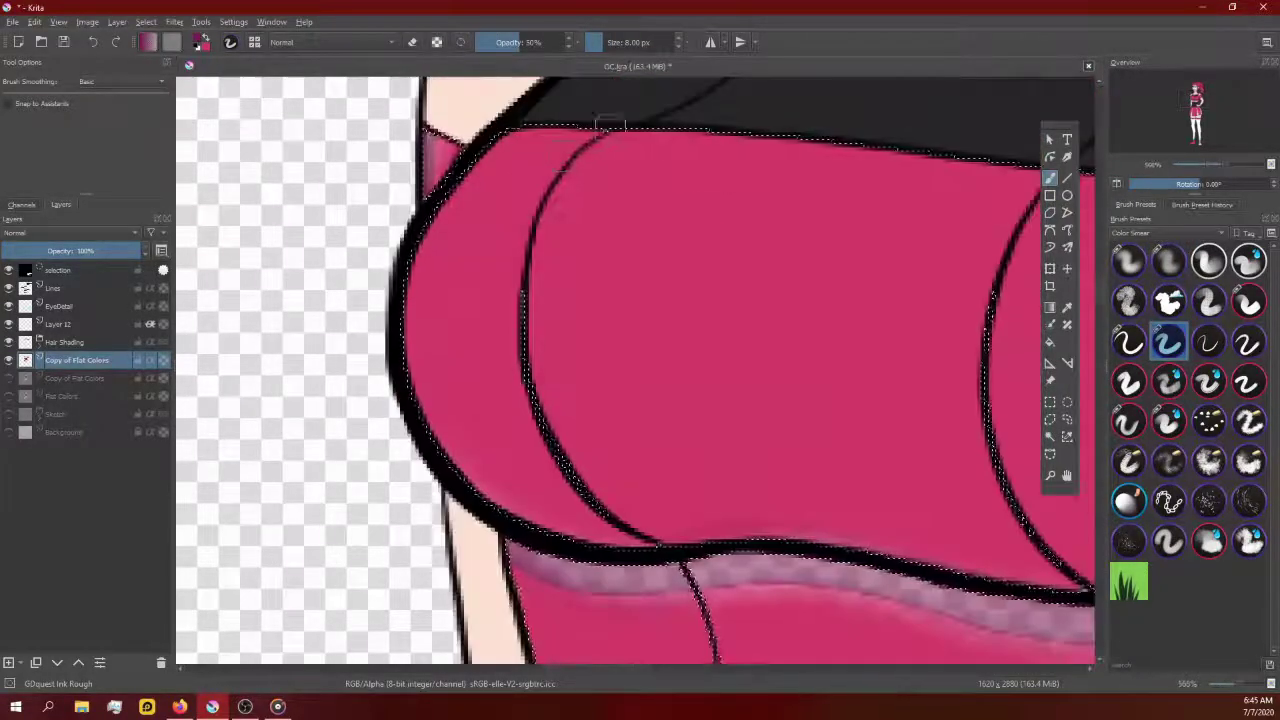
scroll(486, 467, "up", 1)
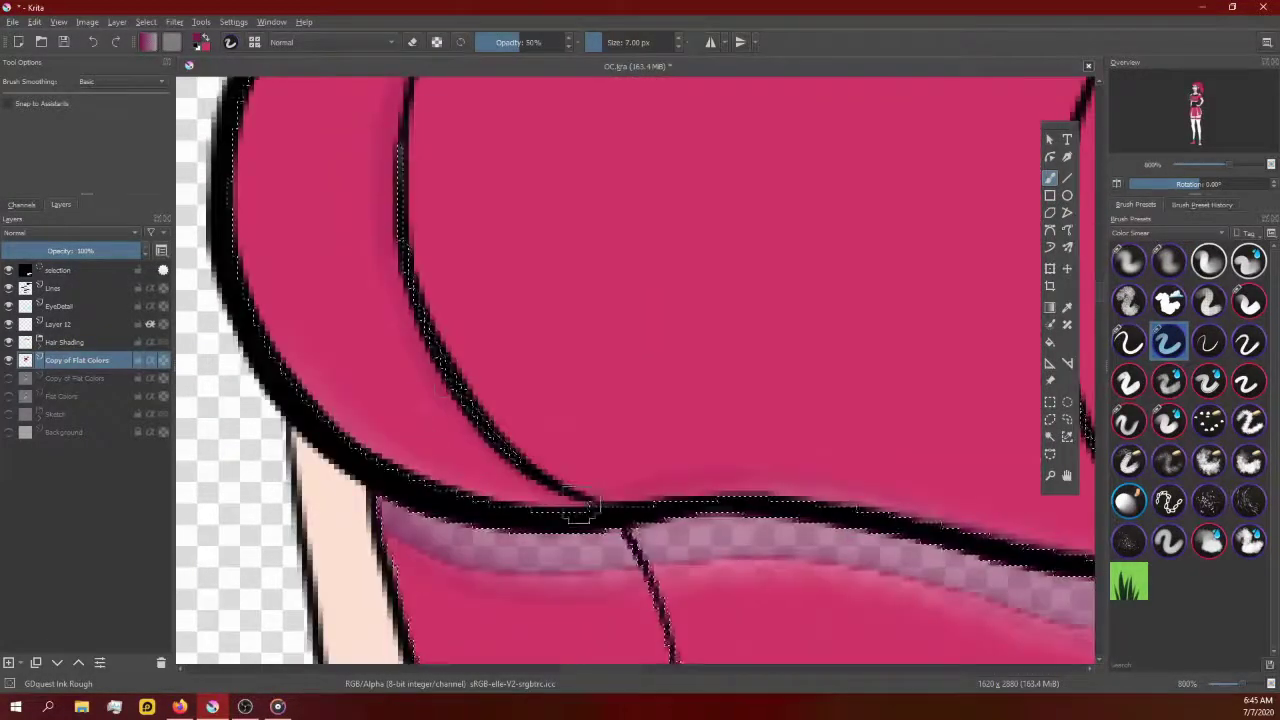
scroll(571, 514, "down", 2)
scroll(485, 510, "down", 1)
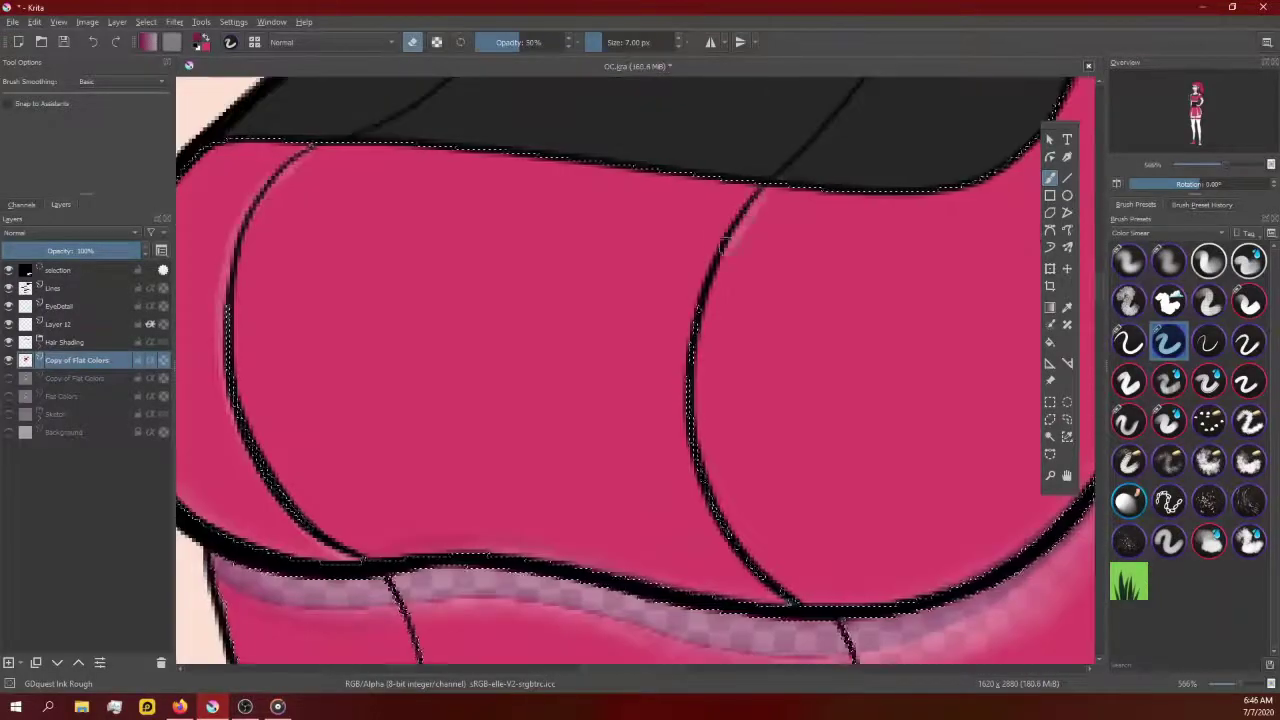
scroll(485, 510, "down", 2)
scroll(485, 510, "up", 1)
scroll(485, 510, "up", 3)
scroll(485, 510, "down", 2)
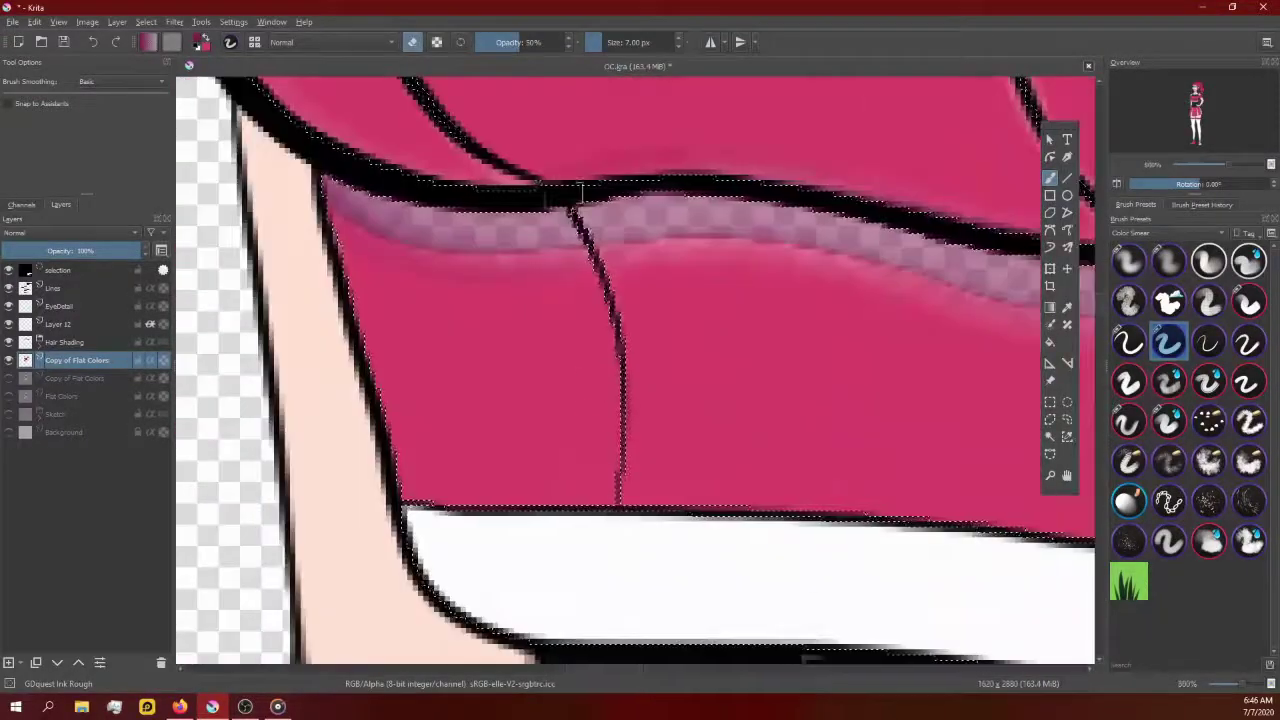
scroll(485, 510, "down", 2)
scroll(485, 510, "up", 3)
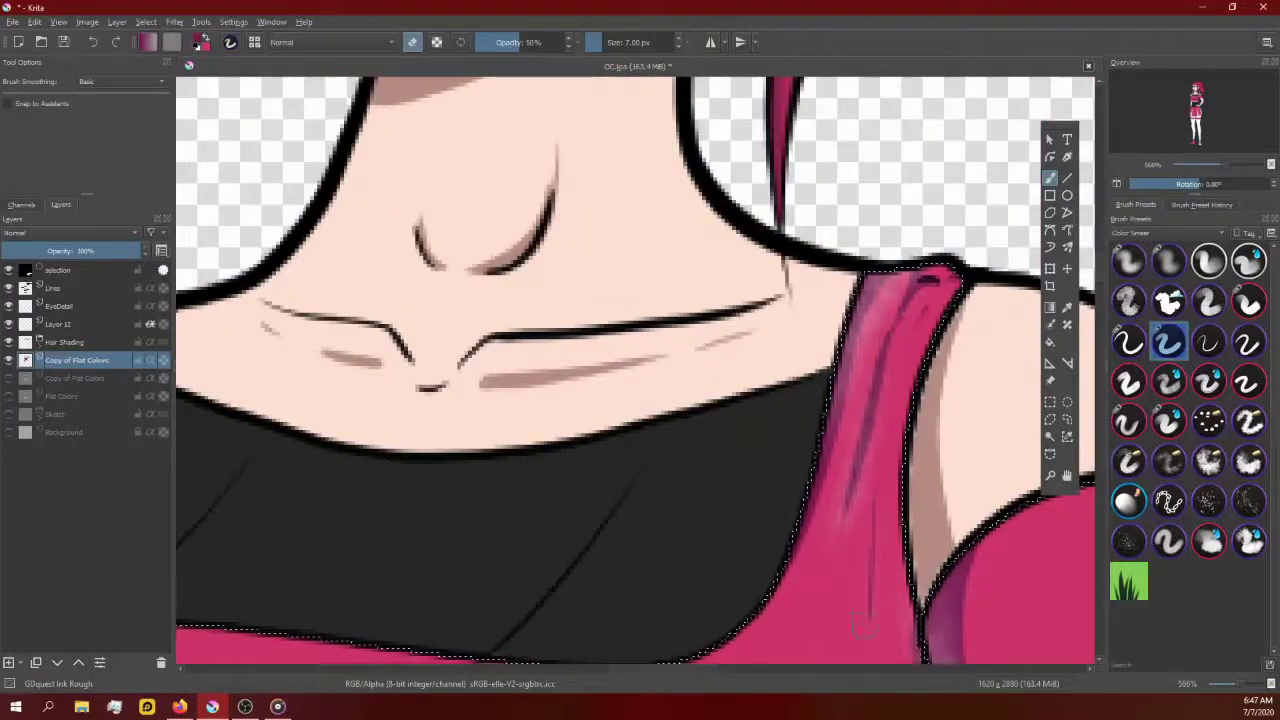
scroll(862, 625, "down", 5)
Step: Darken the top's shadow layer with a Lightness -70 HSV/HSL adjustment
key("ctrl+u")
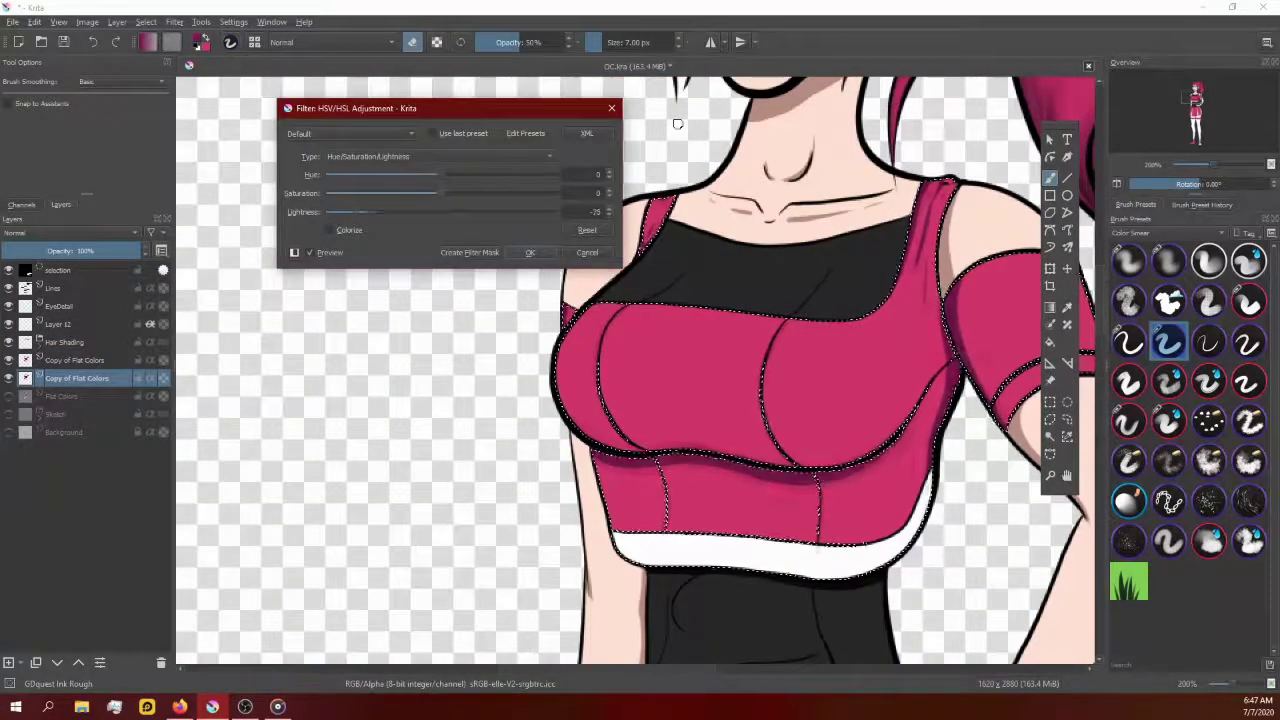
scroll(380, 212, "down", 6)
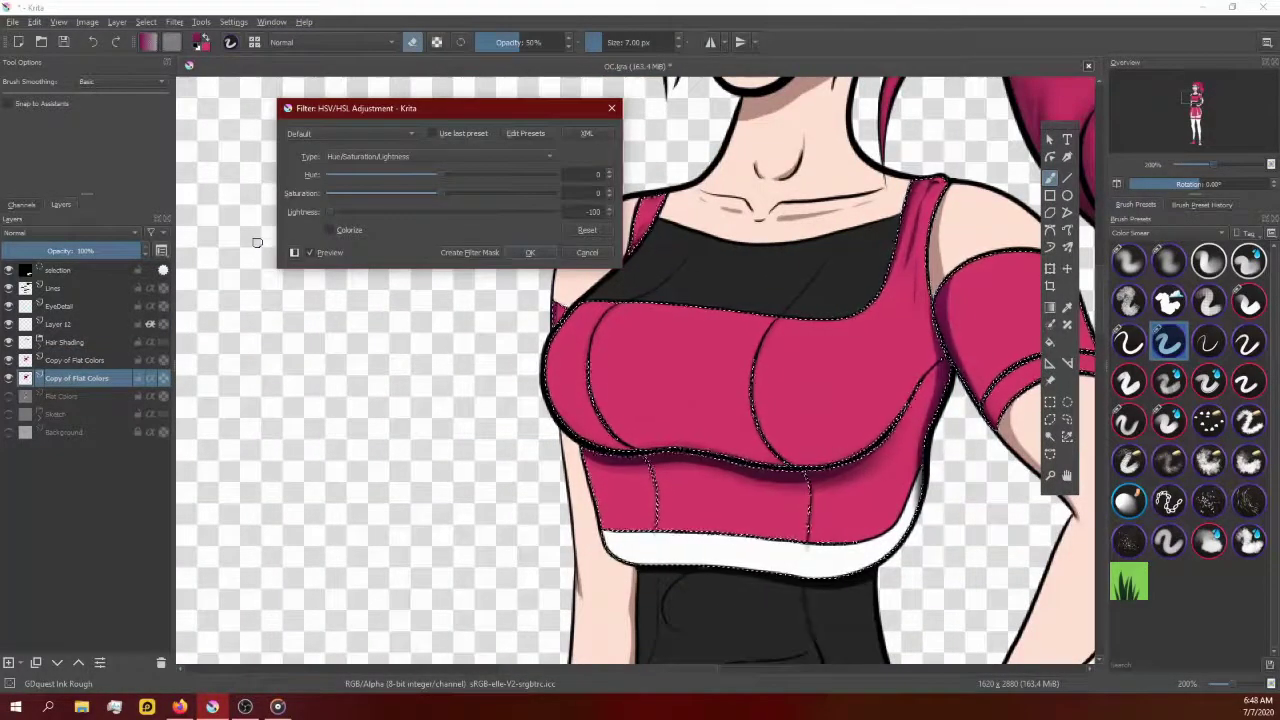
key("Return")
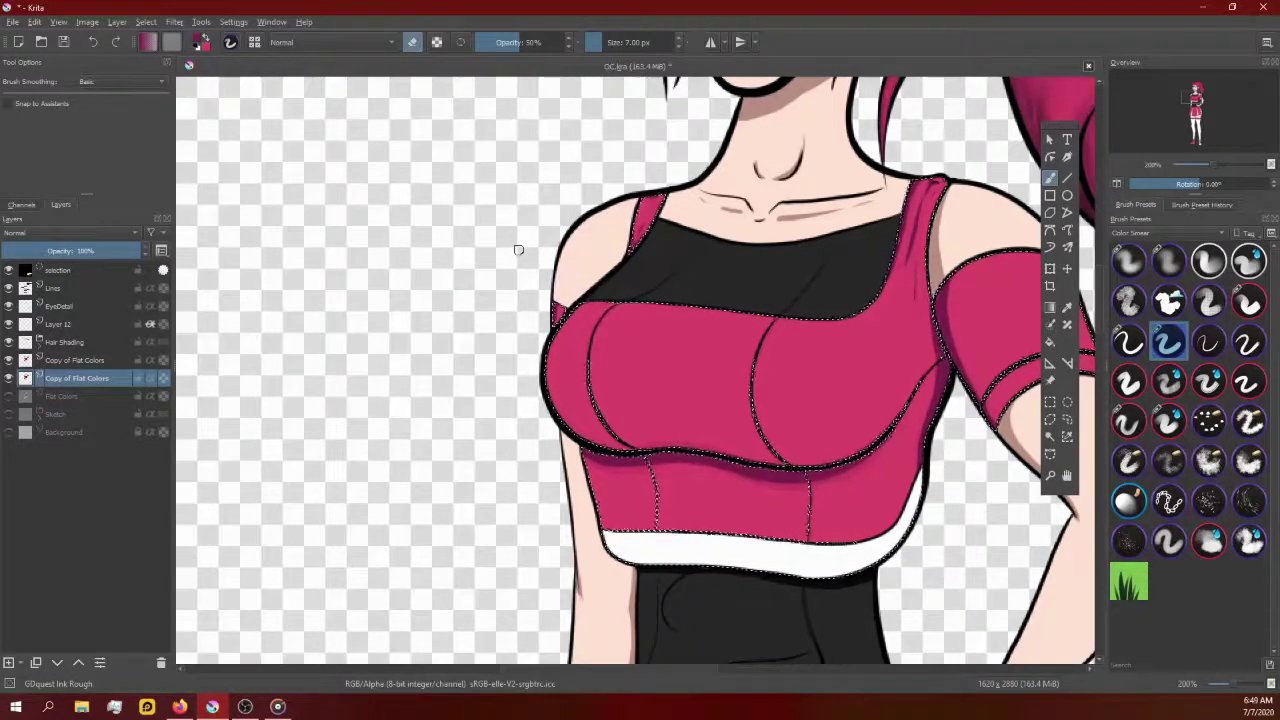
scroll(693, 452, "up", 2)
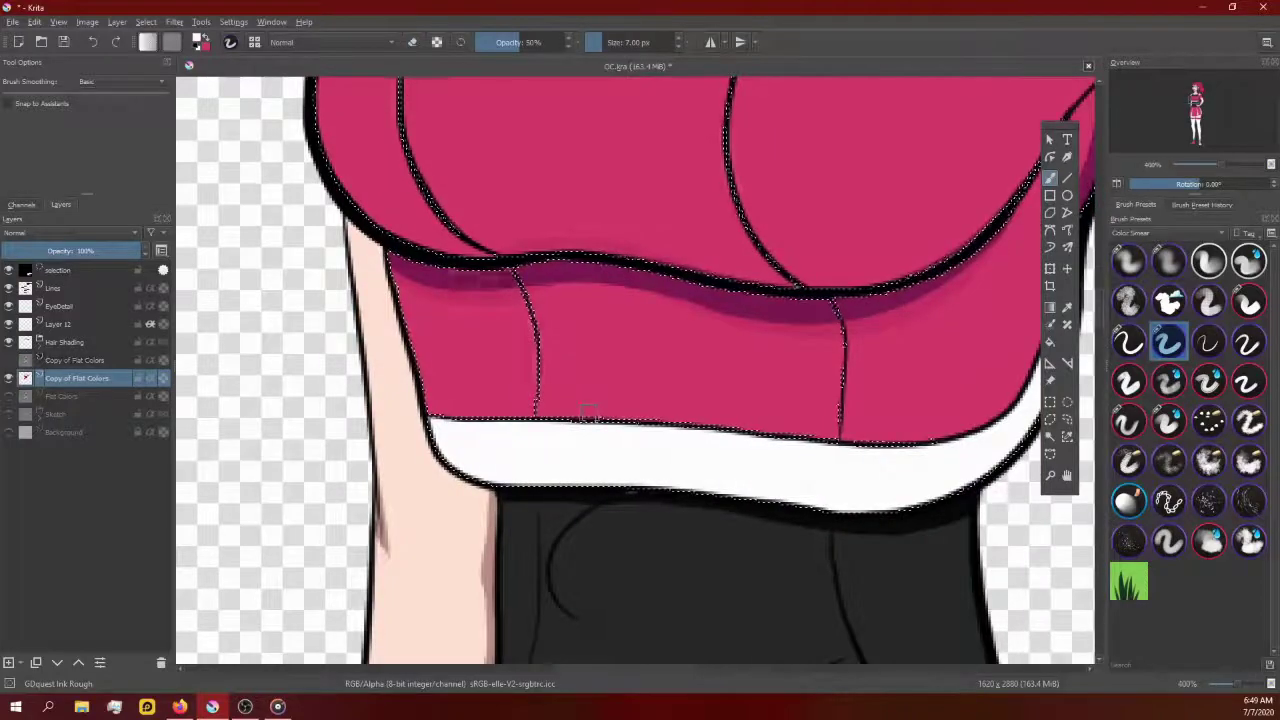
scroll(590, 413, "up", 1)
scroll(909, 471, "down", 2)
scroll(600, 409, "down", 2)
scroll(600, 410, "down", 3)
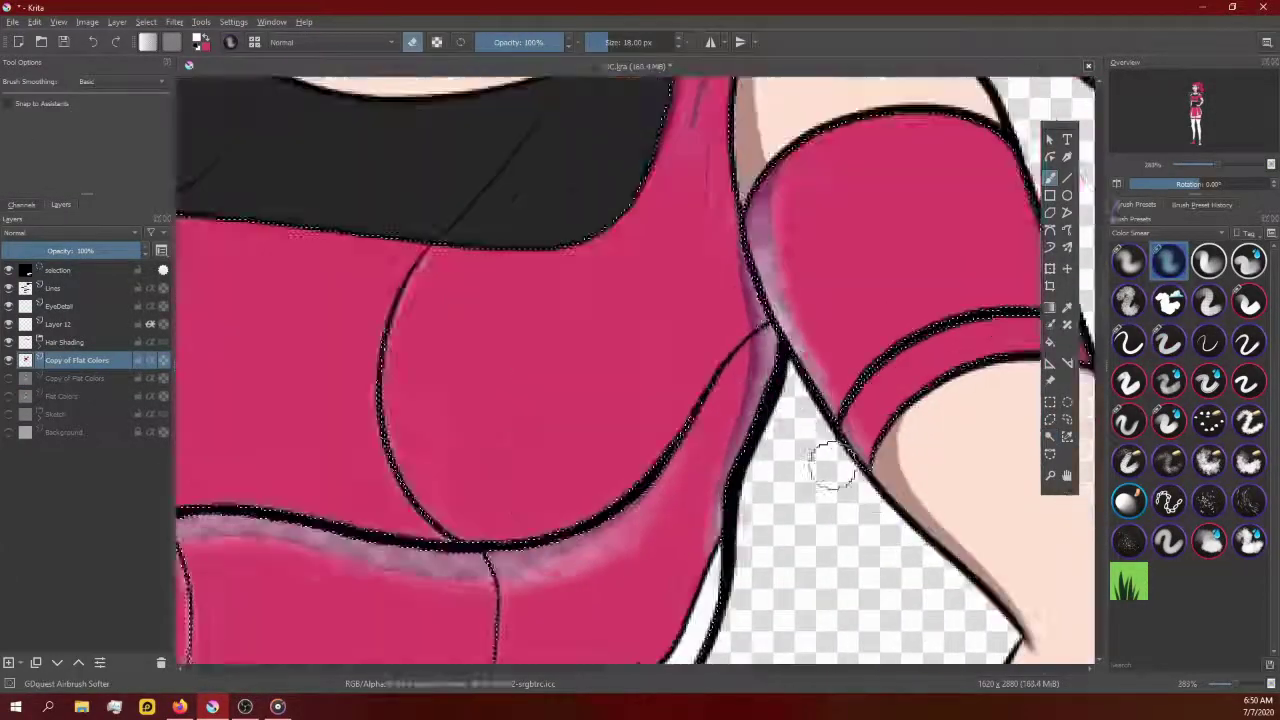
scroll(832, 465, "up", 1)
scroll(797, 298, "down", 1)
scroll(830, 330, "down", 2)
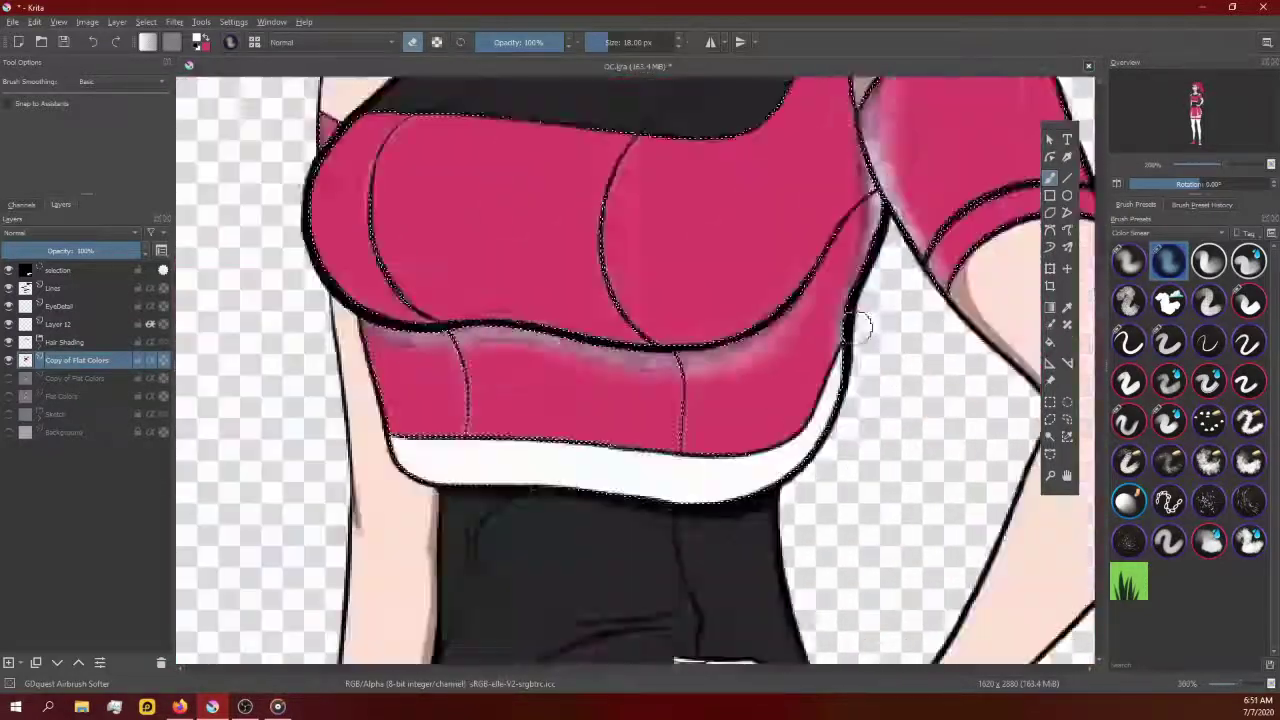
scroll(557, 434, "up", 2)
scroll(510, 415, "down", 3)
Step: Open and cancel HSV/HSL Adjustment on the lower Copy of Flat Colors, then return to the upper copy
key("Page_Down")
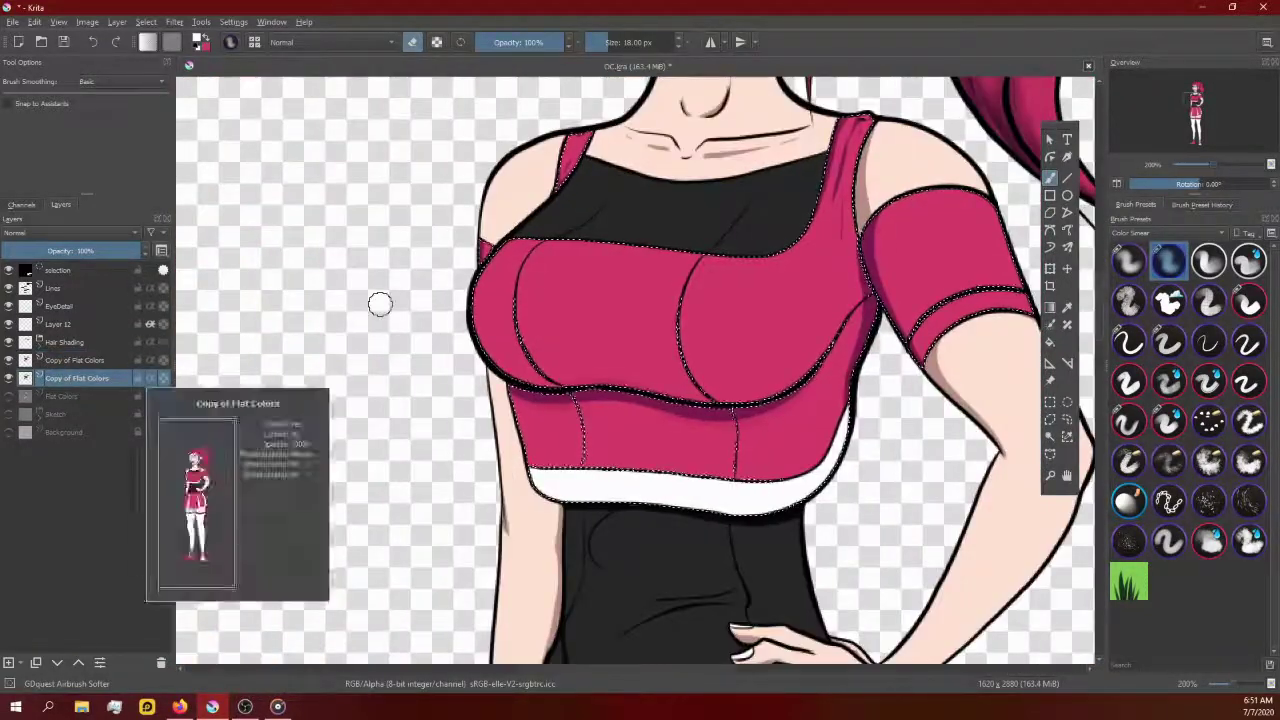
key("ctrl+u")
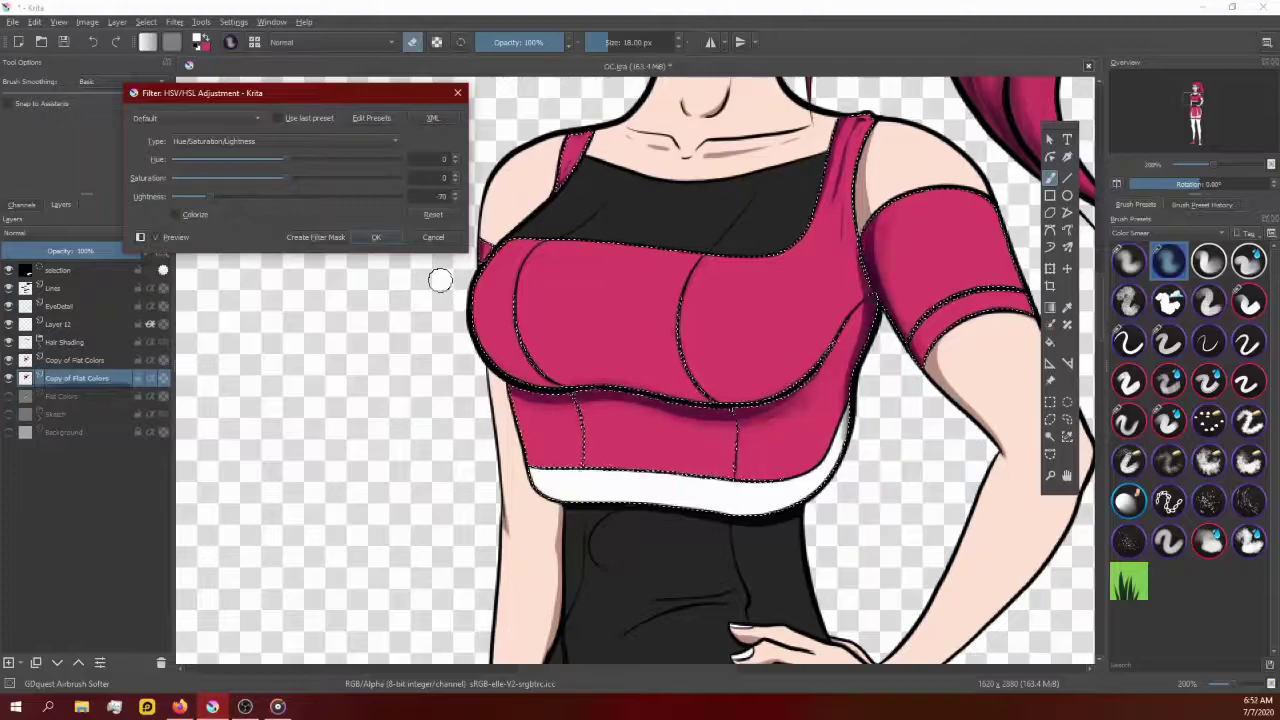
key("Escape")
key("Page_Up")
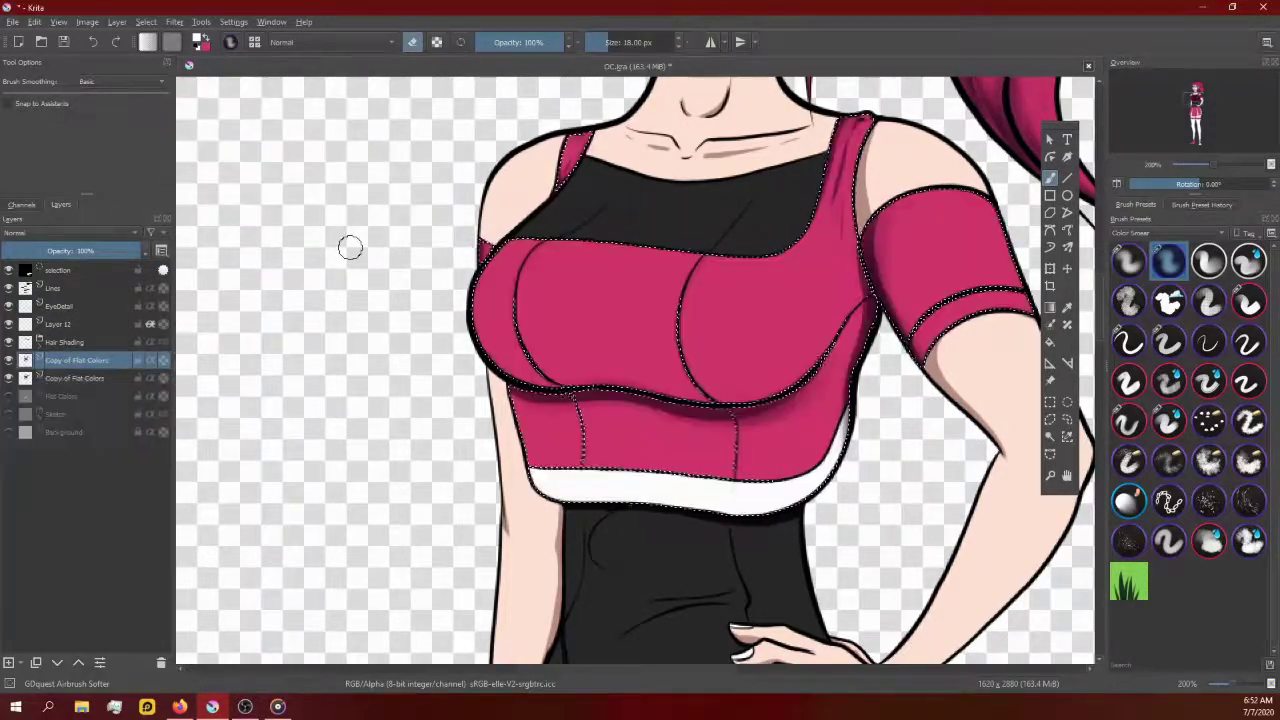
scroll(560, 350, "up", 3)
scroll(779, 491, "down", 2)
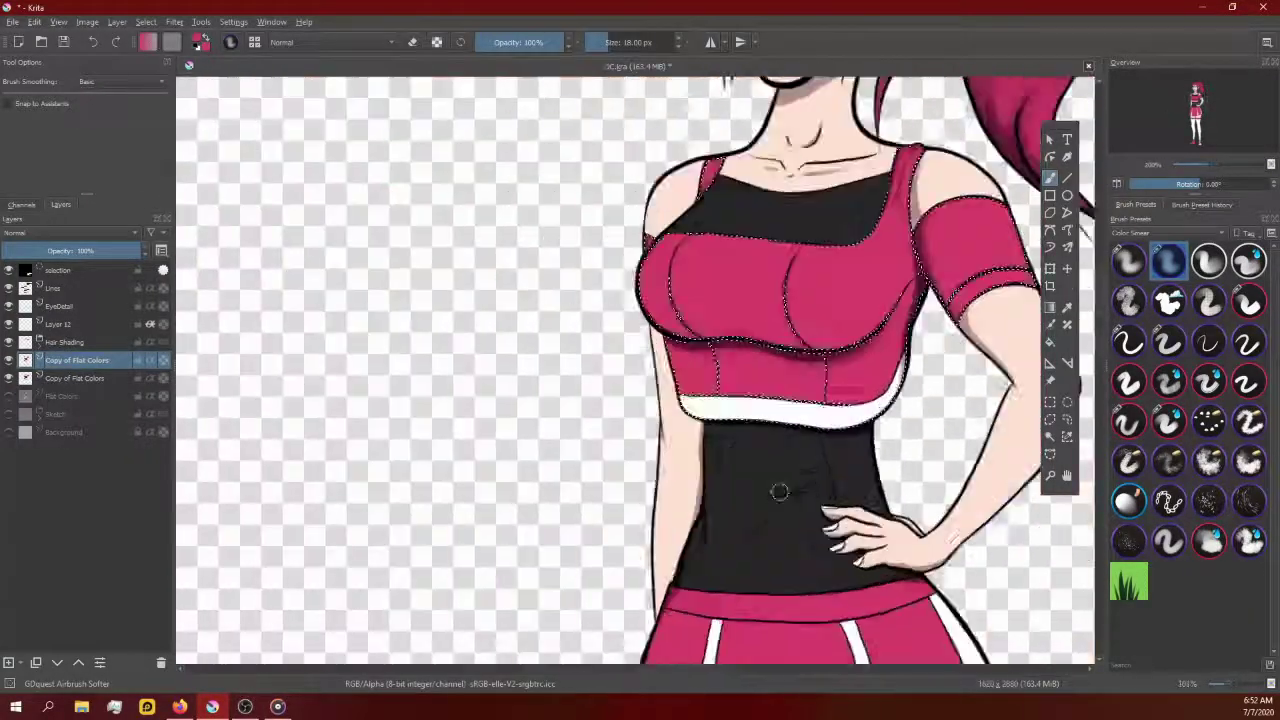
Step: Select the black undershirt by colour, tracing its edge around the fingers
scroll(514, 234, "down", 2)
key("q")
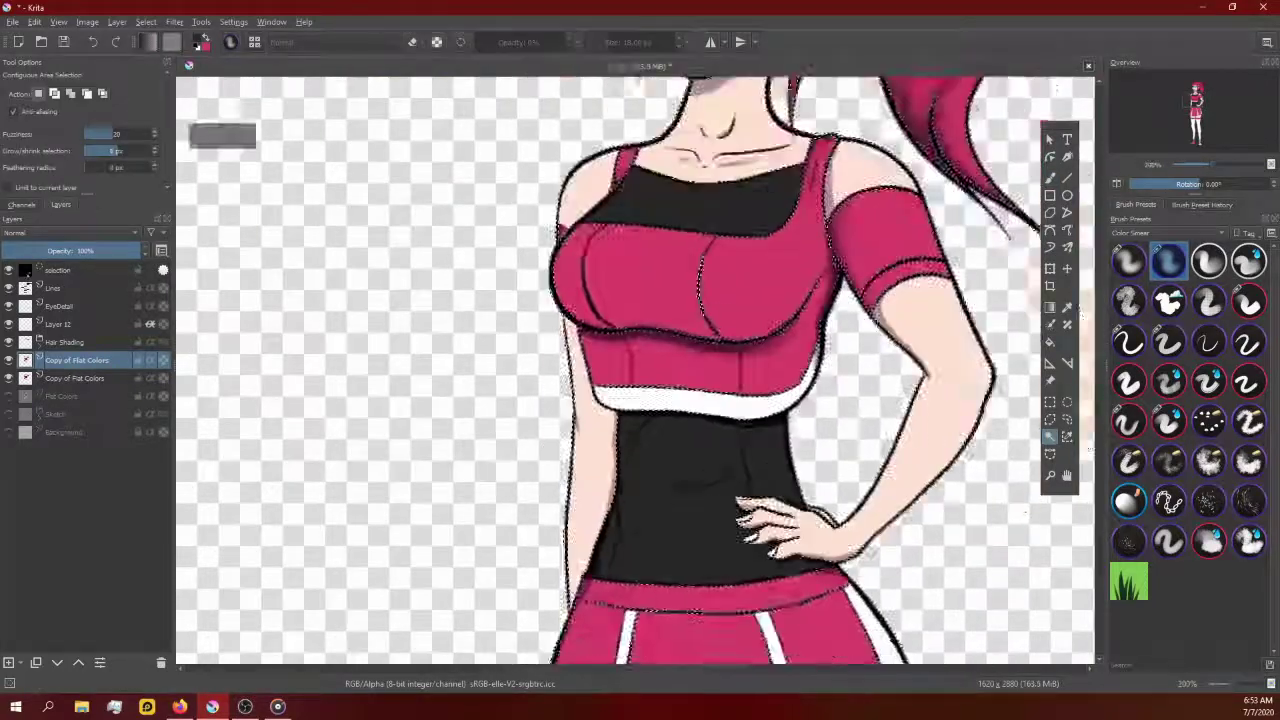
scroll(640, 350, "up", 3)
scroll(640, 350, "up", 3)
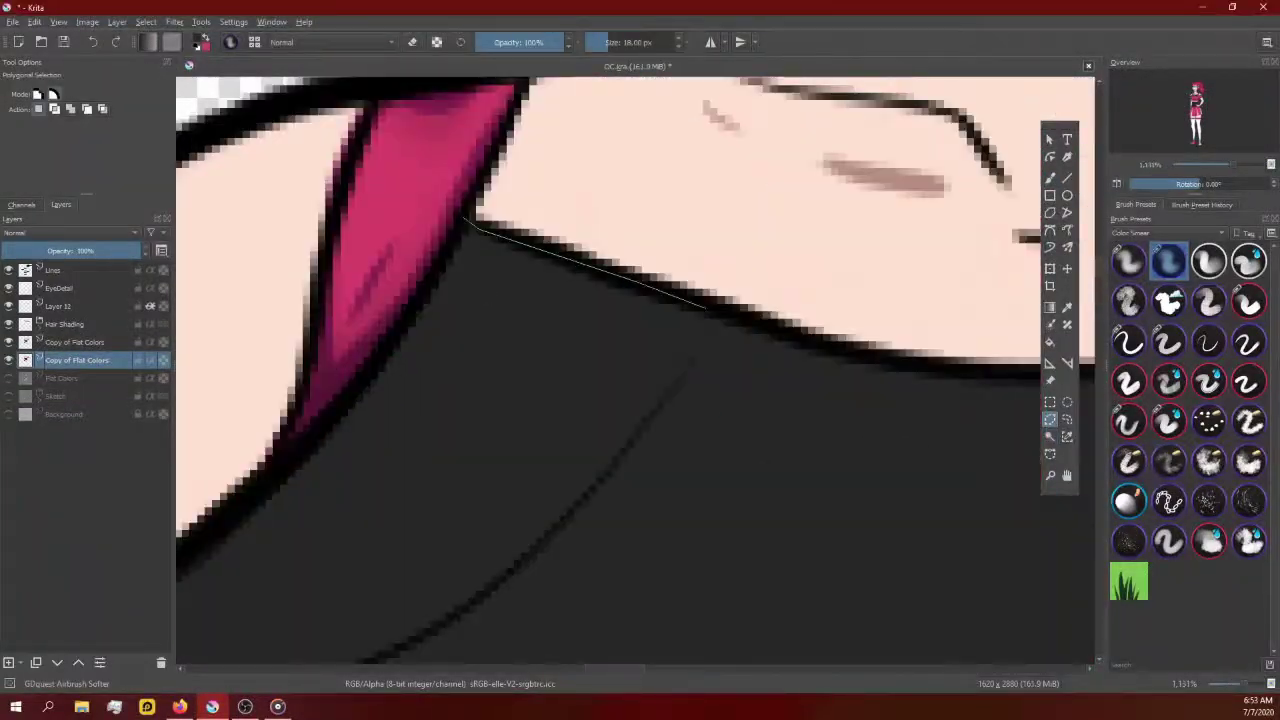
scroll(705, 308, "down", 1)
scroll(515, 398, "up", 1)
scroll(640, 370, "down", 2)
scroll(640, 370, "down", 2)
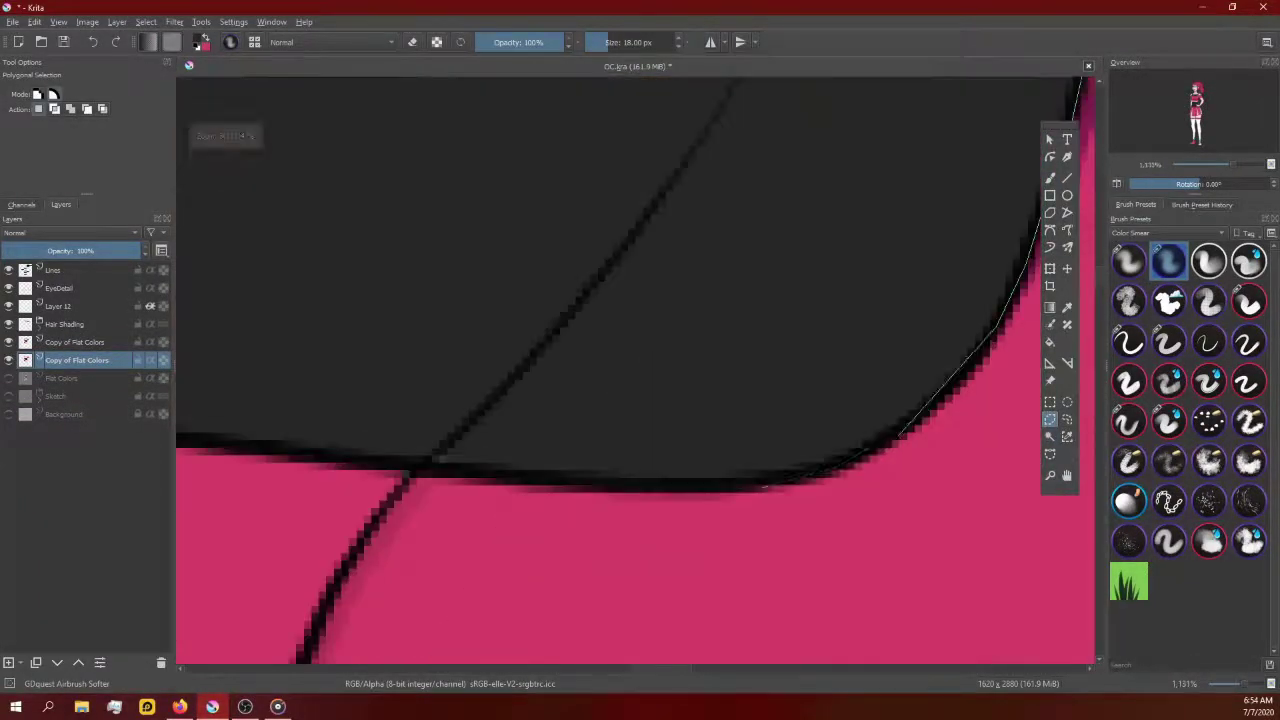
scroll(640, 370, "up", 2)
key("Return")
Step: Zoom around the hand to inspect the undershirt selection
scroll(640, 370, "down", 3)
scroll(540, 495, "up", 3)
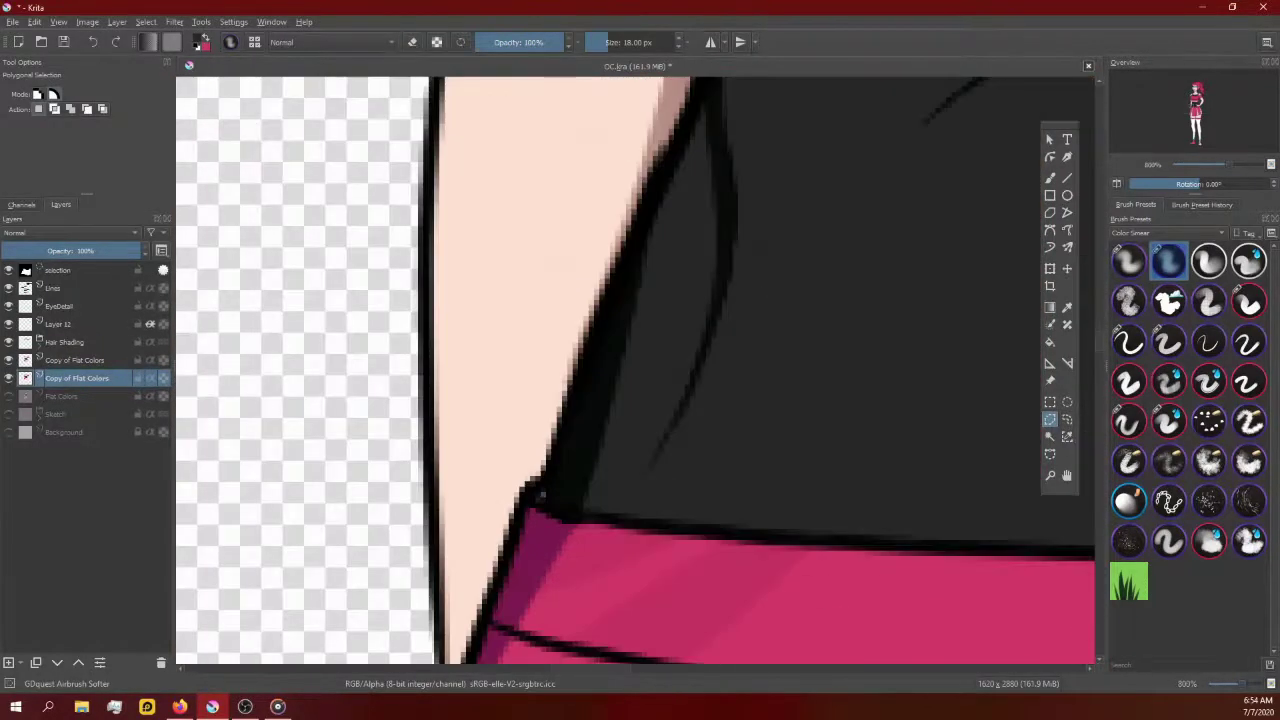
scroll(540, 495, "down", 2)
scroll(640, 370, "up", 2)
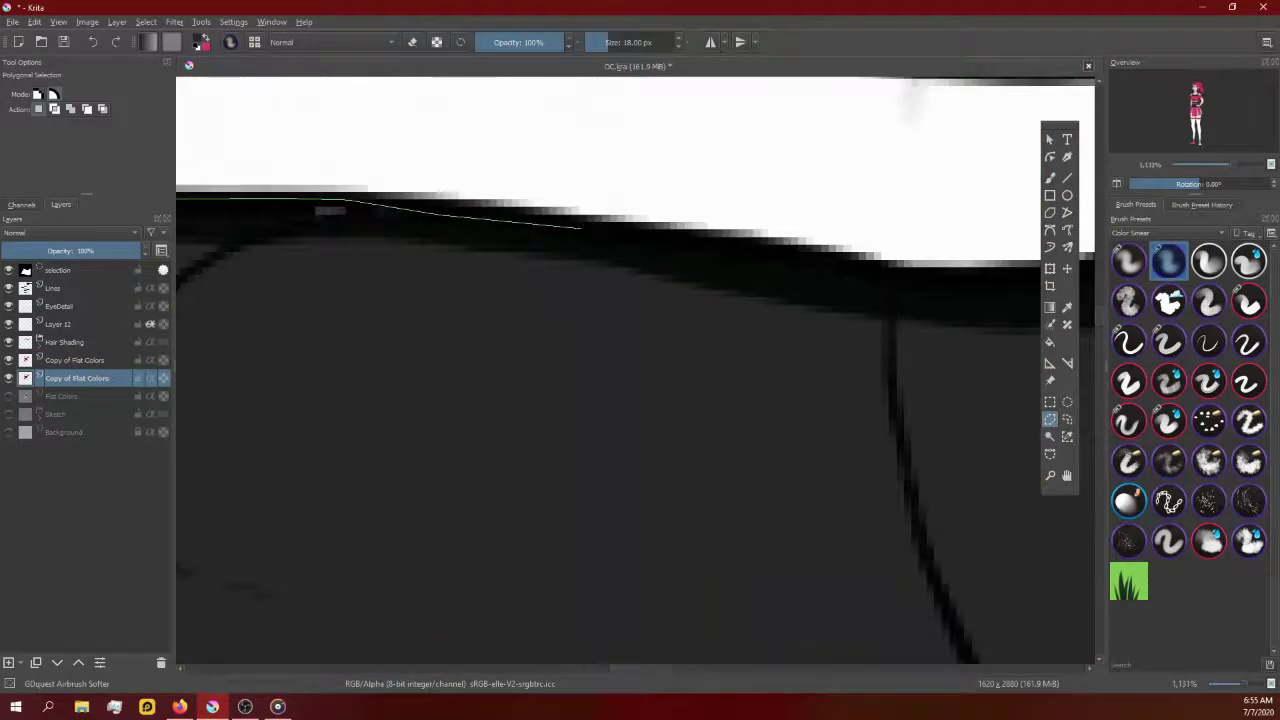
scroll(880, 213, "down", 3)
scroll(900, 480, "up", 3)
scroll(900, 480, "down", 3)
scroll(670, 450, "up", 3)
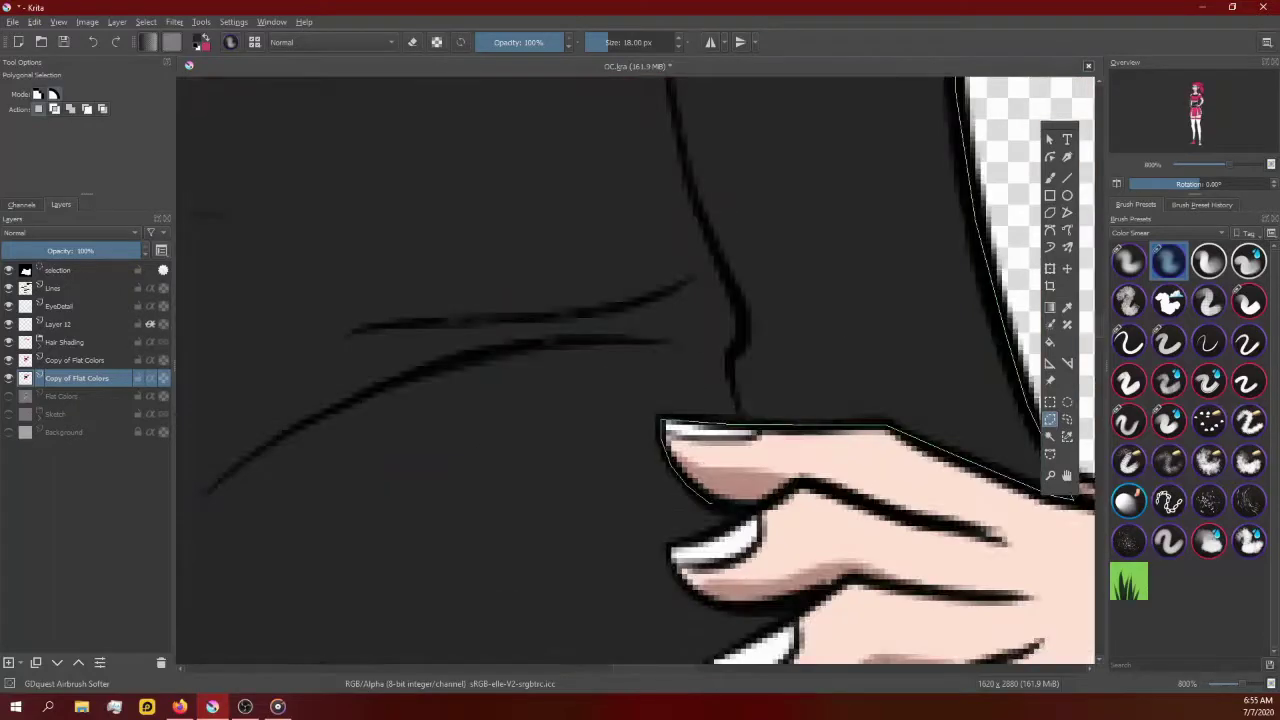
scroll(727, 524, "down", 2)
scroll(646, 640, "up", 4)
scroll(646, 640, "down", 1)
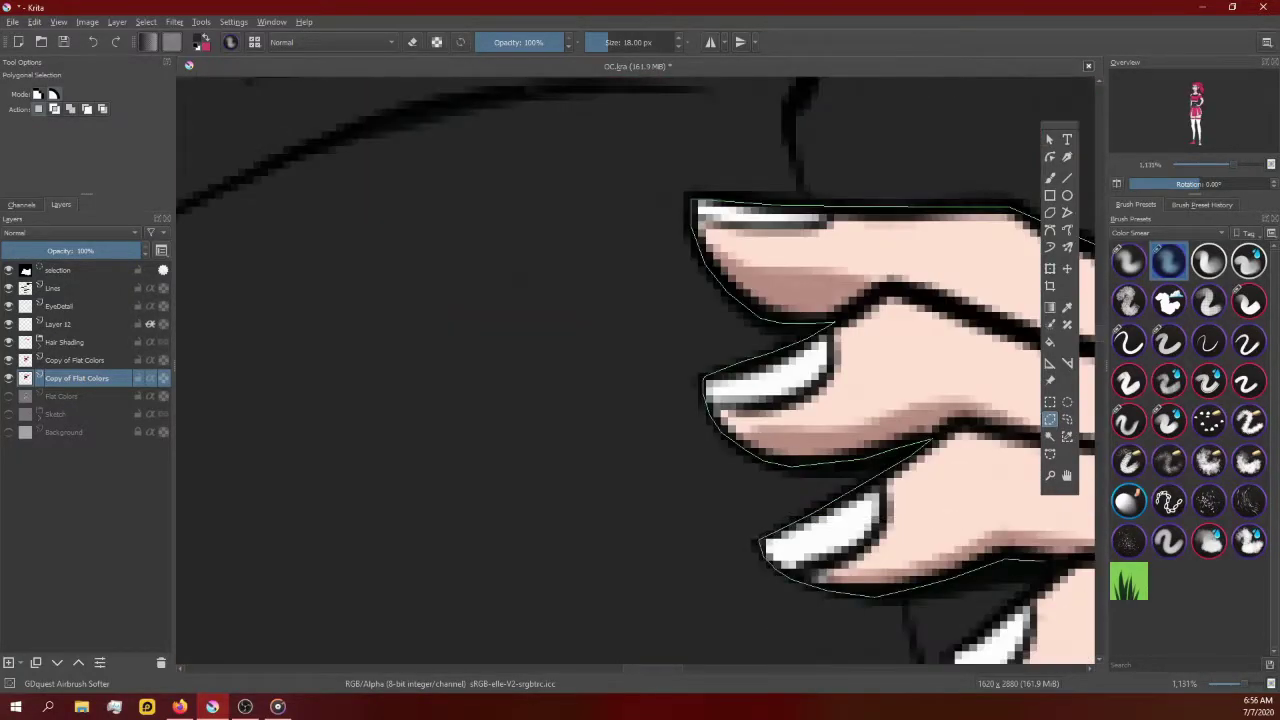
scroll(617, 170, "down", 2)
scroll(617, 170, "down", 3)
scroll(617, 170, "up", 2)
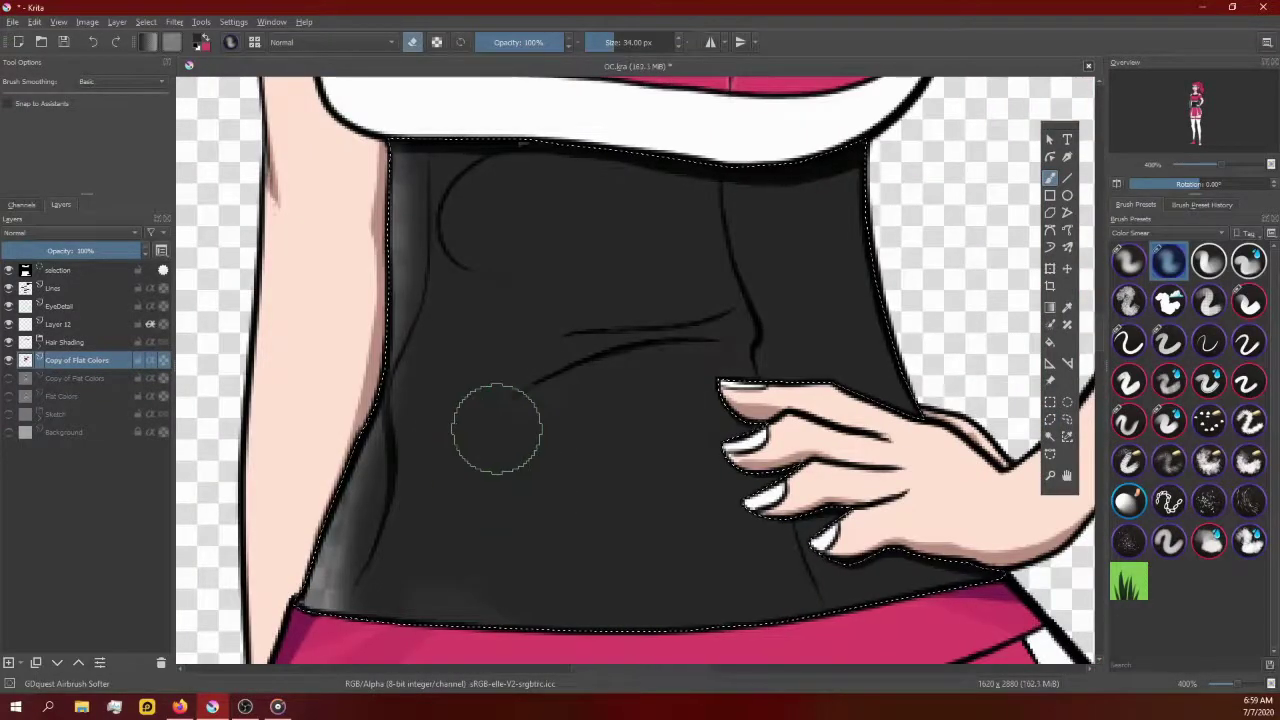
Step: With Airbrush Softer, paint soft grey highlights along the undershirt's sides and waist
scroll(714, 486, "down", 1)
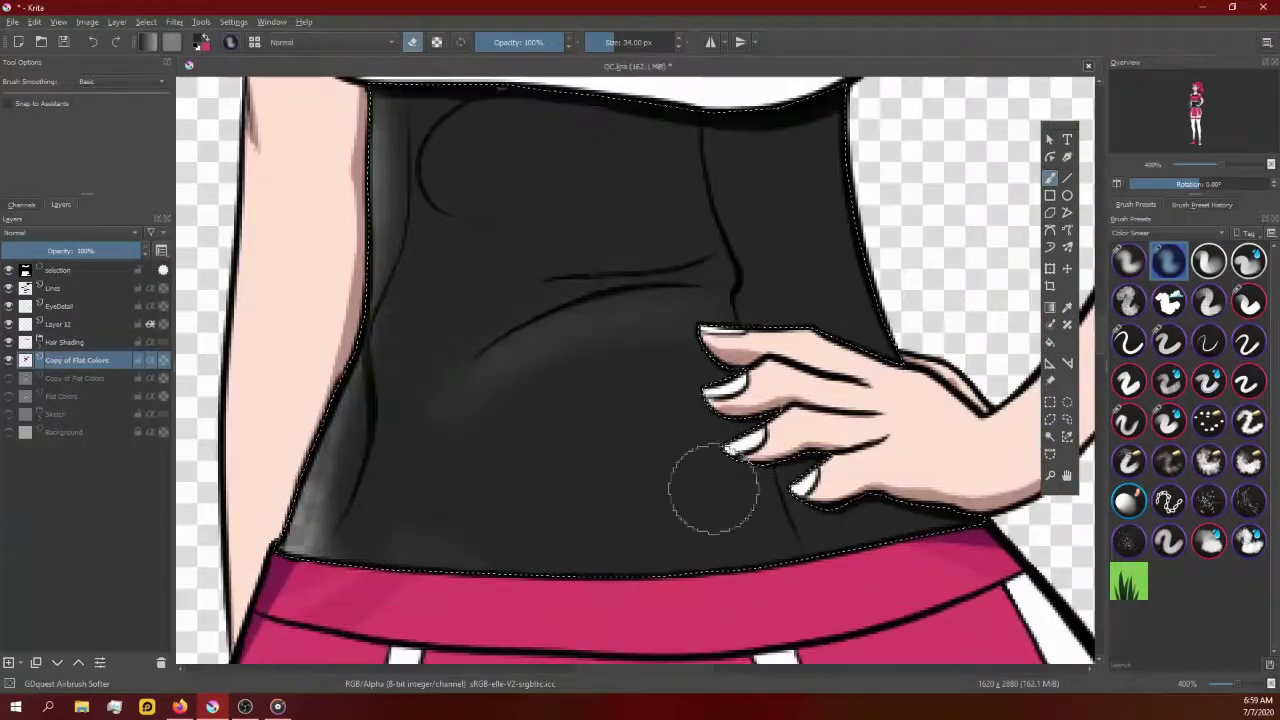
scroll(714, 486, "down", 2)
scroll(803, 578, "up", 3)
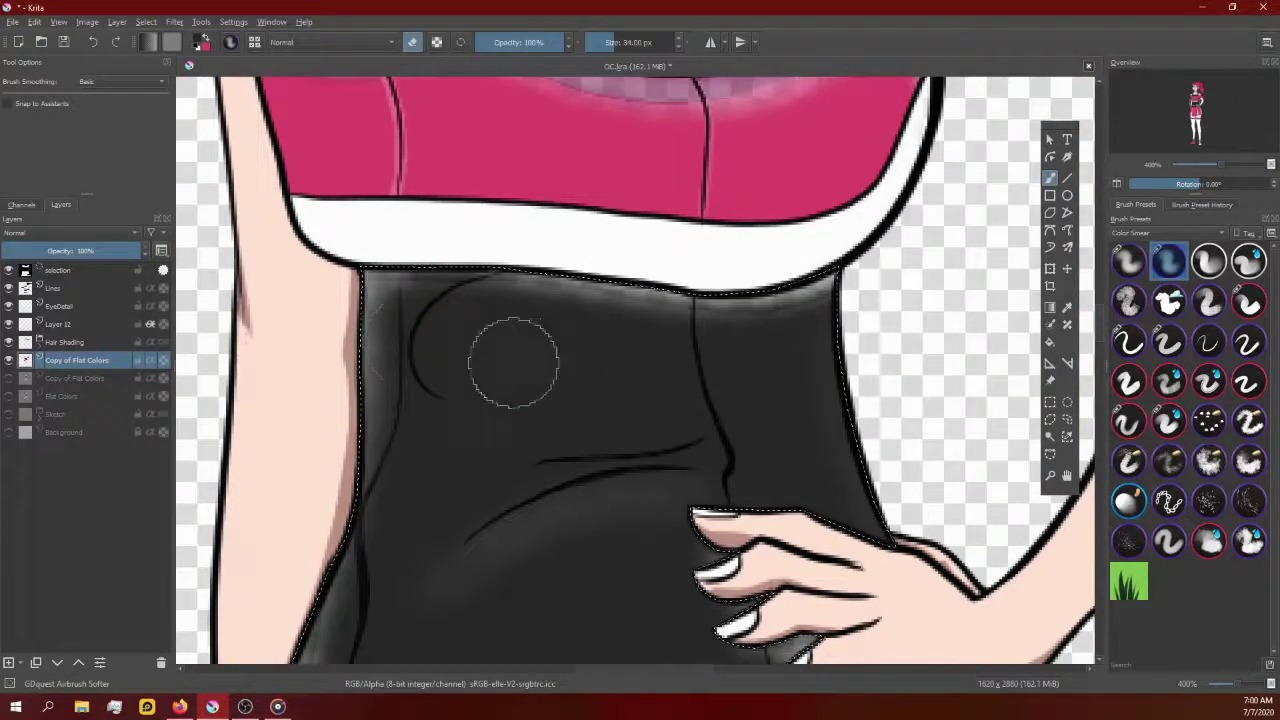
scroll(540, 100, "down", 3)
scroll(443, 186, "up", 4)
scroll(443, 186, "down", 4)
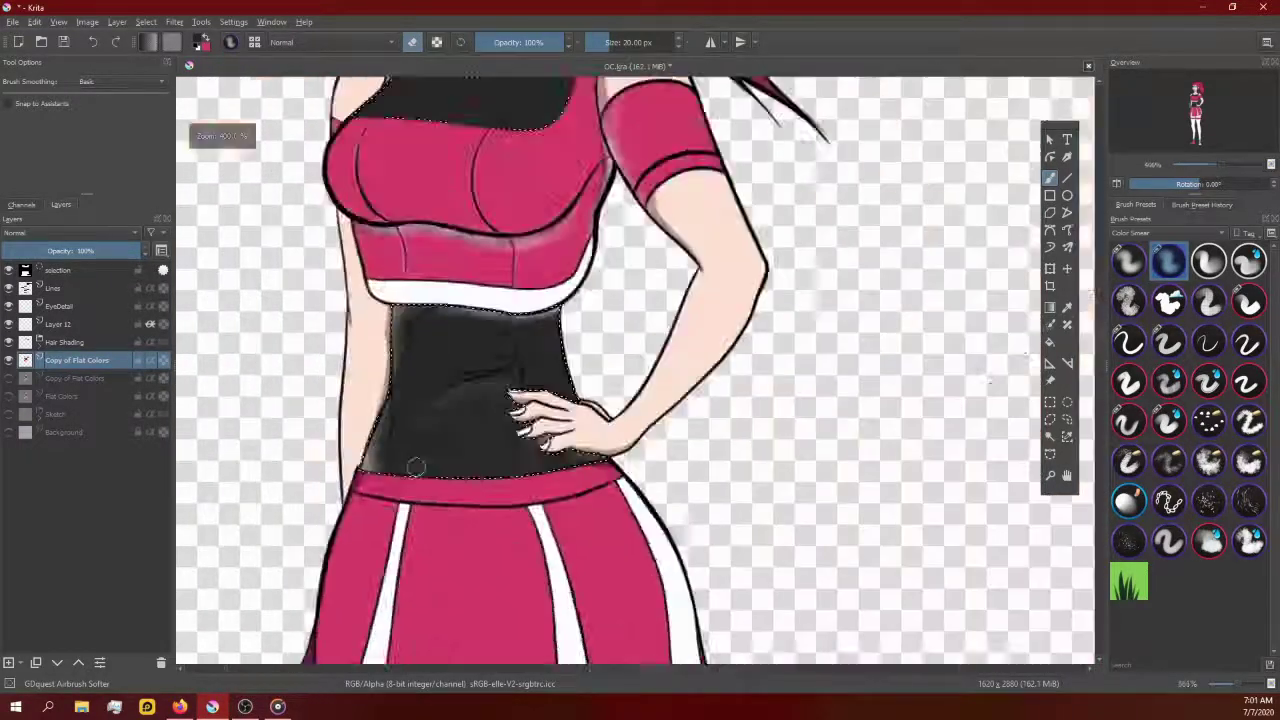
scroll(736, 453, "up", 5)
scroll(736, 453, "down", 2)
scroll(671, 335, "up", 2)
scroll(623, 337, "down", 3)
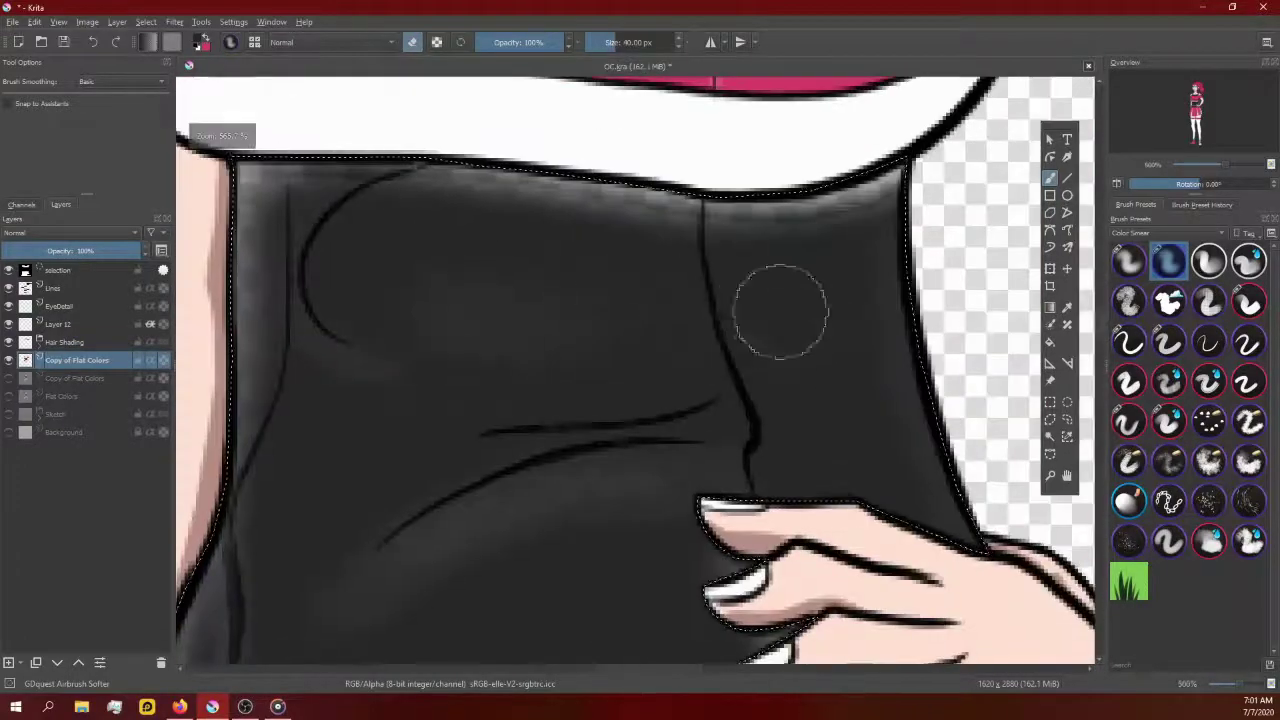
Step: Add soft grey shading along the undershirt's neckline, especially toward its right corner
scroll(700, 551, "down", 2)
scroll(829, 277, "up", 1)
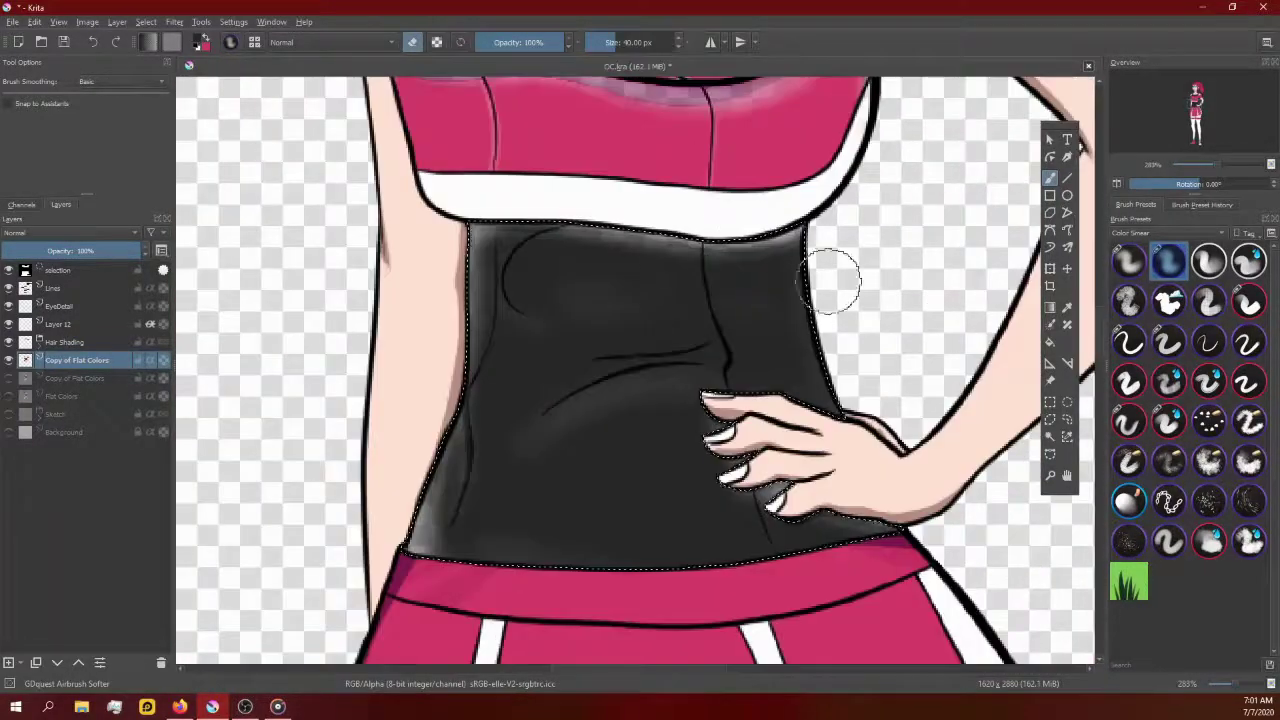
scroll(614, 551, "up", 1)
scroll(580, 434, "down", 1)
scroll(778, 217, "up", 2)
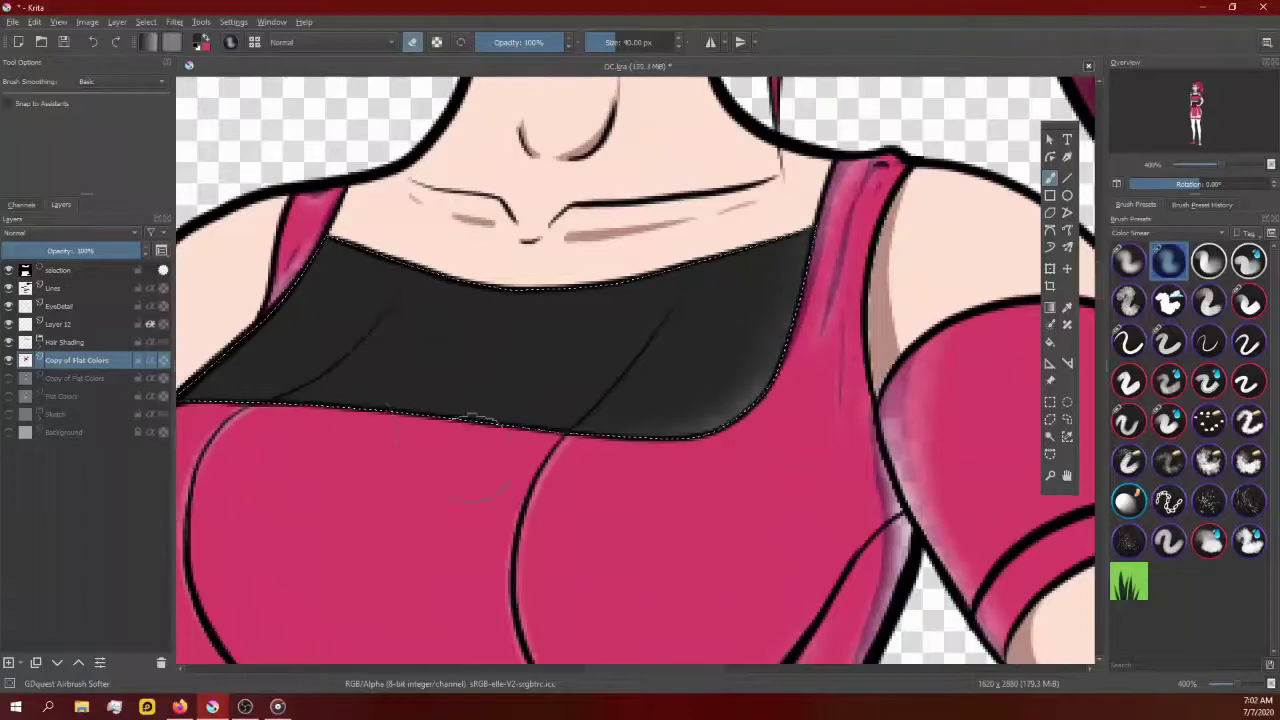
scroll(717, 375, "down", 2)
scroll(567, 391, "up", 2)
scroll(668, 268, "right", 2)
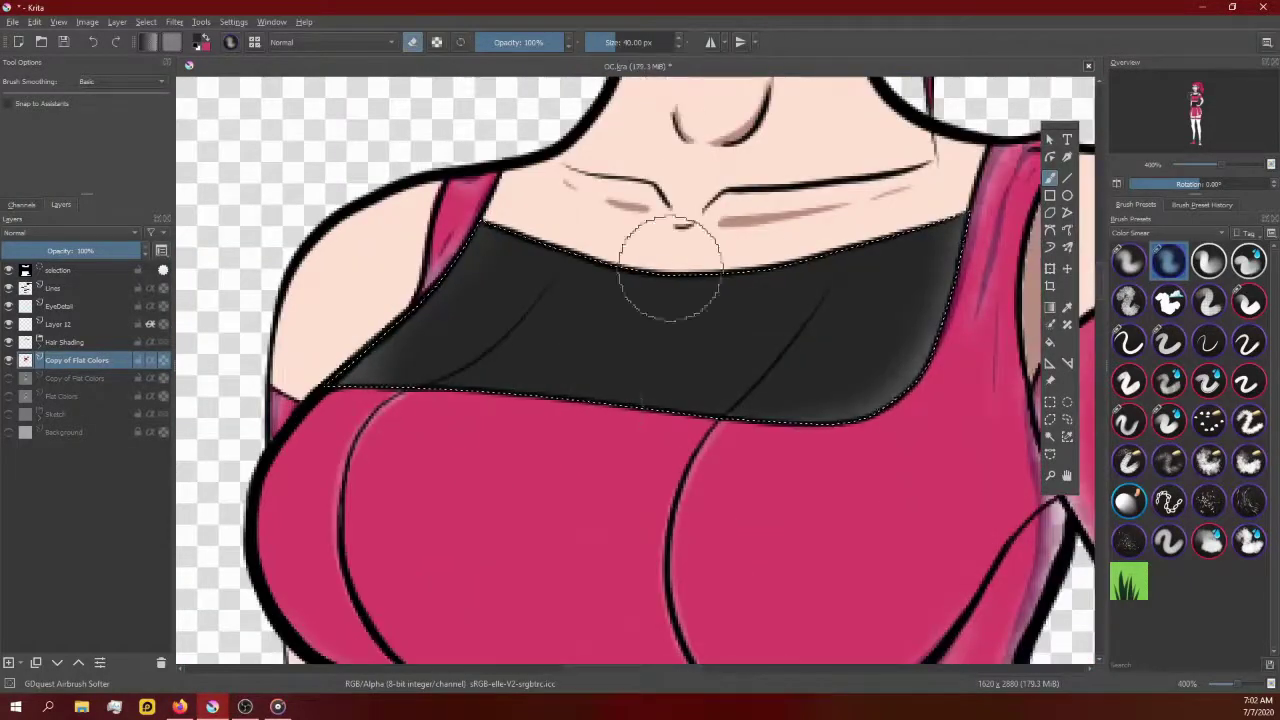
key("slash")
scroll(445, 362, "up", 2)
Step: Paint thin grey highlights along the undershirt's fold lines with Ink Rough
scroll(522, 358, "right", 5)
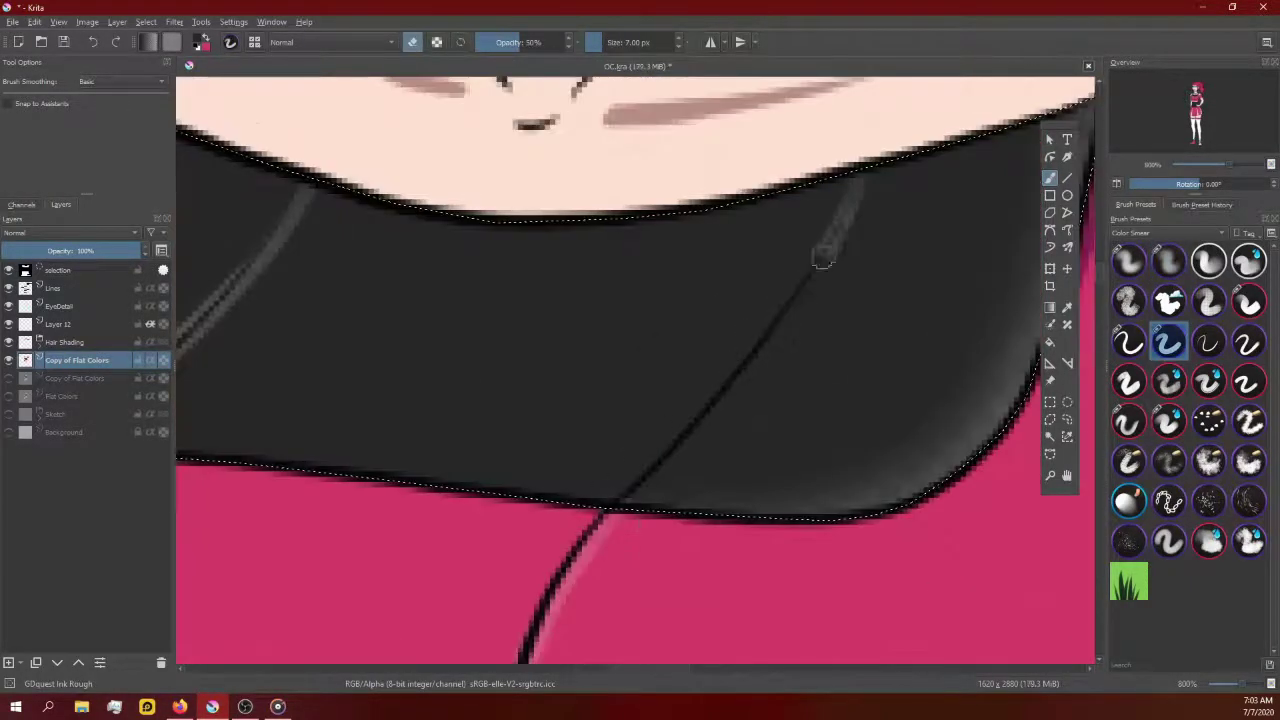
scroll(543, 562, "down", 3)
scroll(514, 606, "up", 2)
scroll(600, 290, "down", 1)
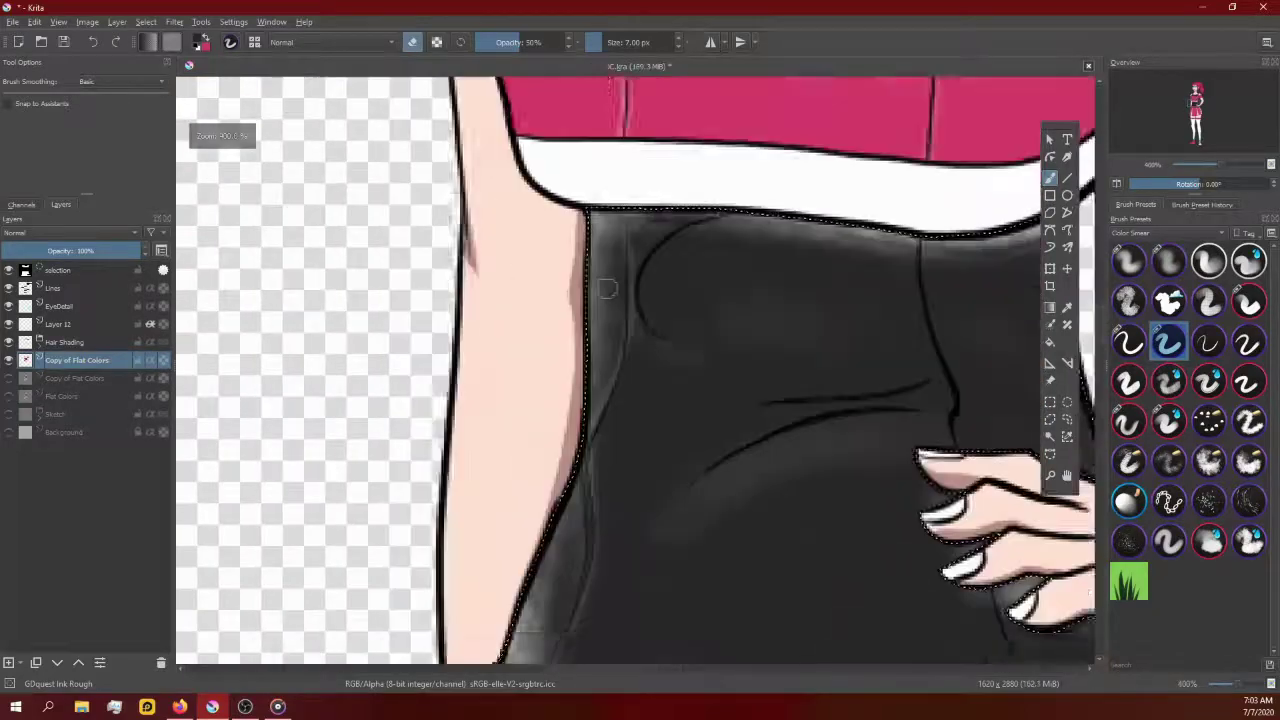
scroll(622, 405, "up", 1)
scroll(622, 405, "down", 2)
scroll(700, 330, "up", 1)
scroll(780, 300, "down", 1)
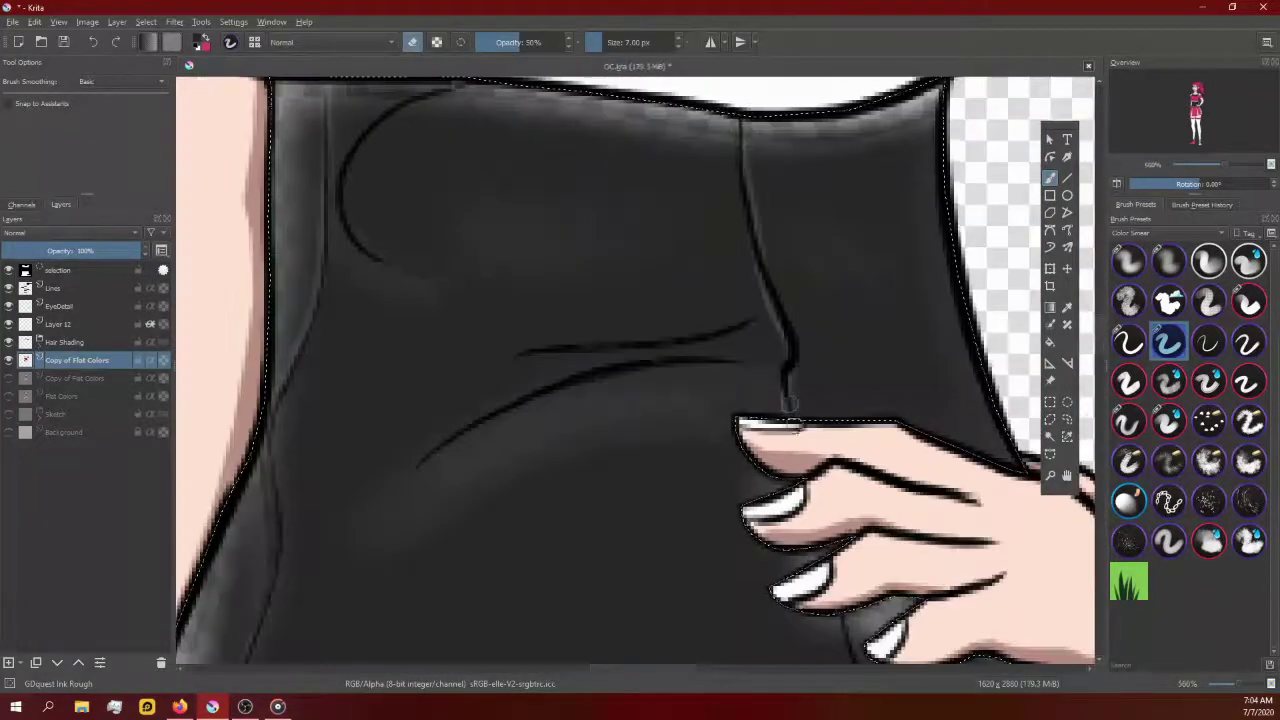
scroll(744, 407, "down", 1)
scroll(744, 407, "up", 1)
scroll(840, 420, "down", 3)
scroll(840, 420, "up", 4)
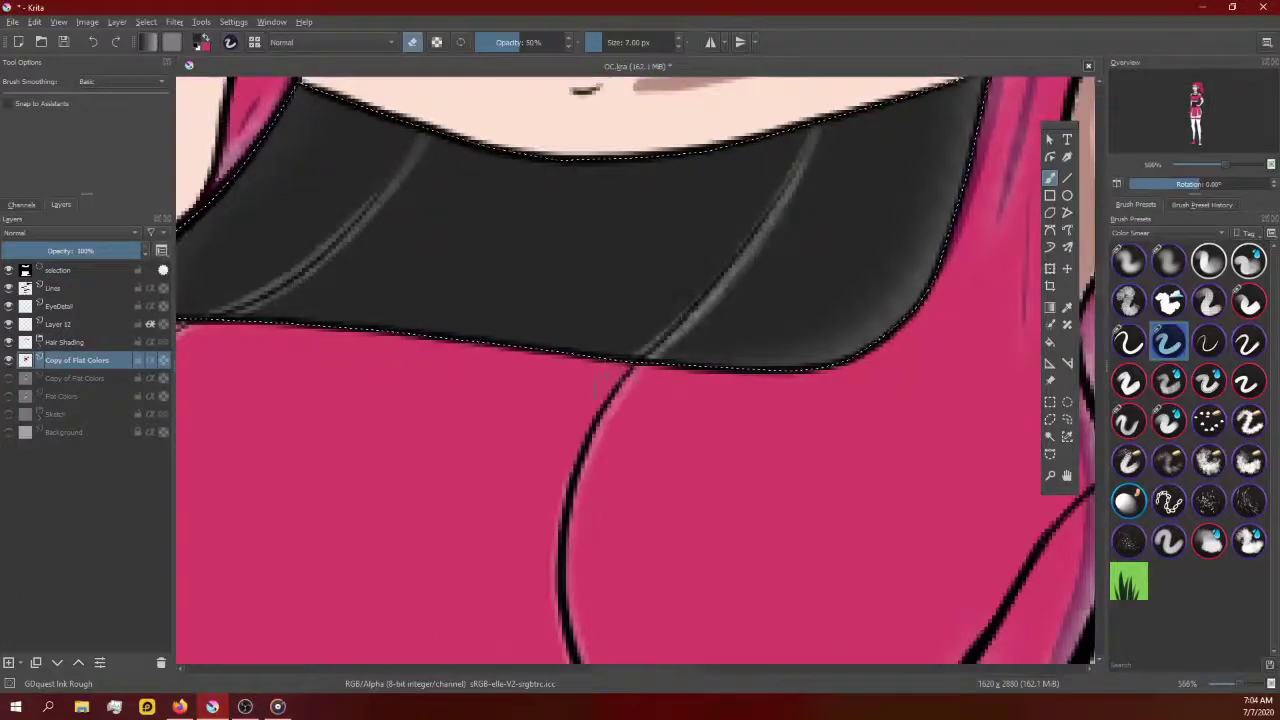
scroll(700, 310, "down", 4)
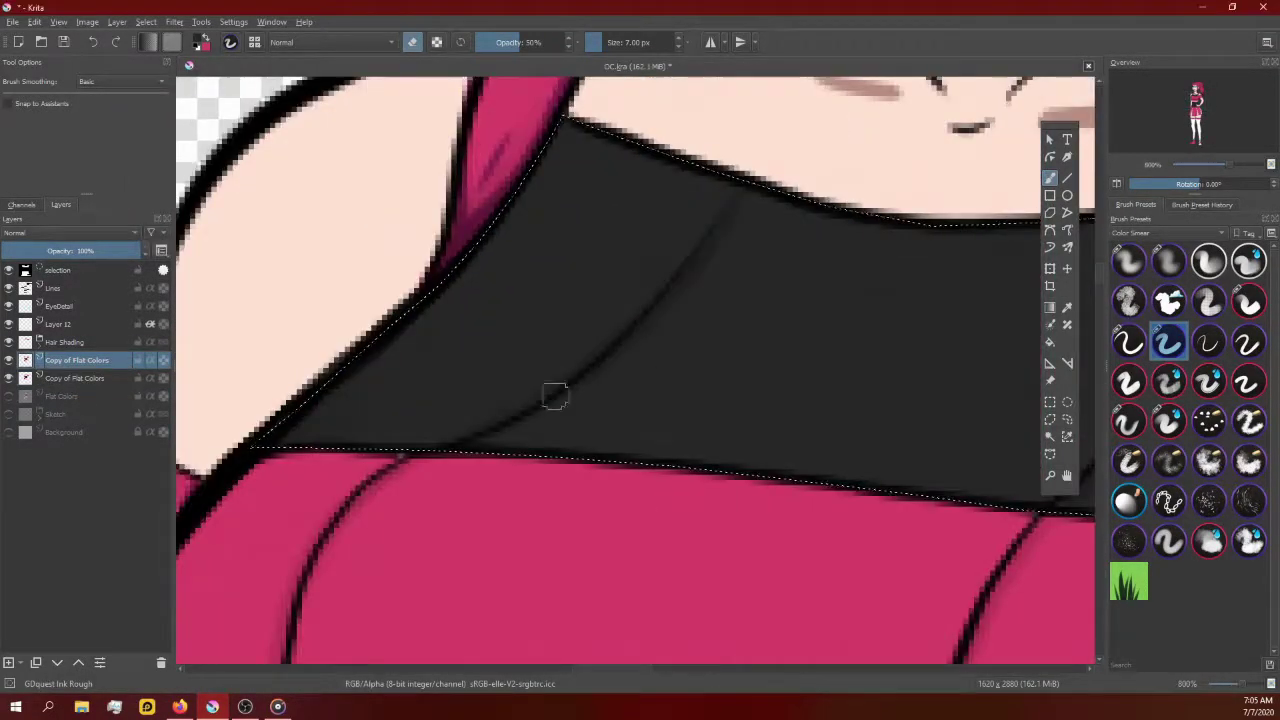
scroll(646, 420, "down", 3)
scroll(703, 403, "up", 3)
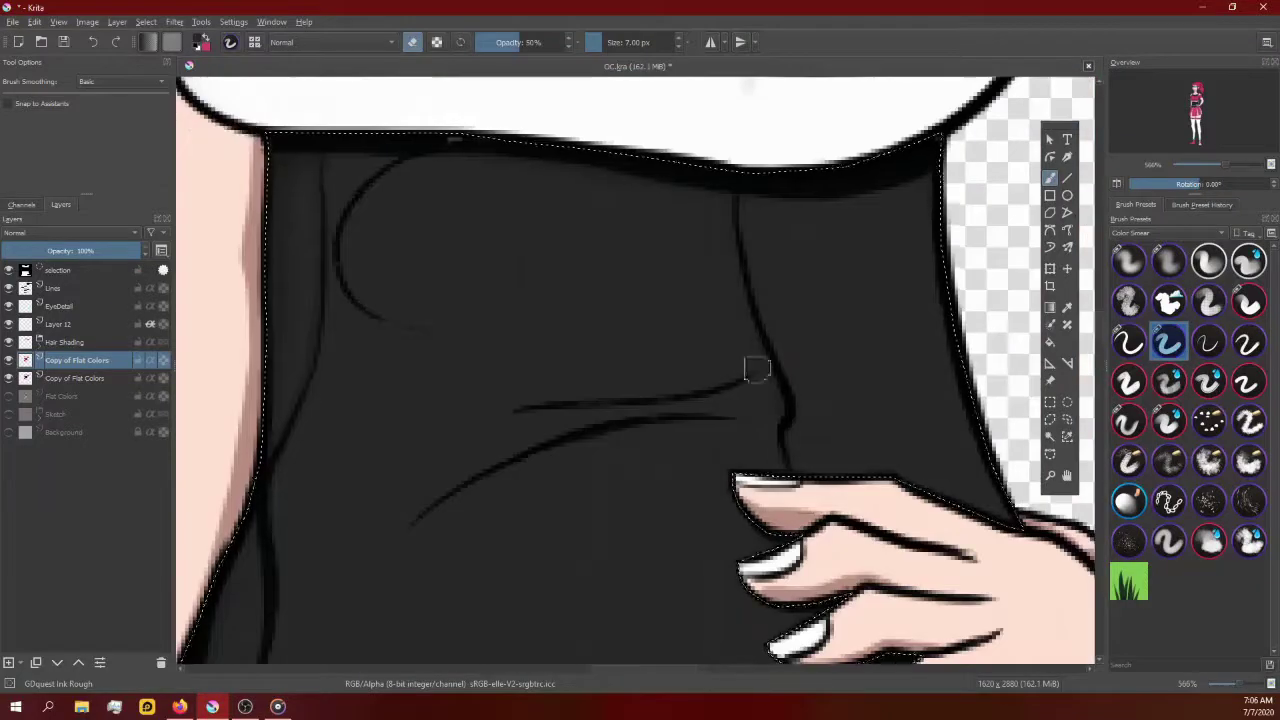
scroll(751, 366, "up", 1)
scroll(780, 300, "up", 1)
Step: Deselect the undershirt with Ctrl+Shift+A
key("ctrl+shift+a")
scroll(767, 270, "down", 1)
scroll(737, 191, "down", 3)
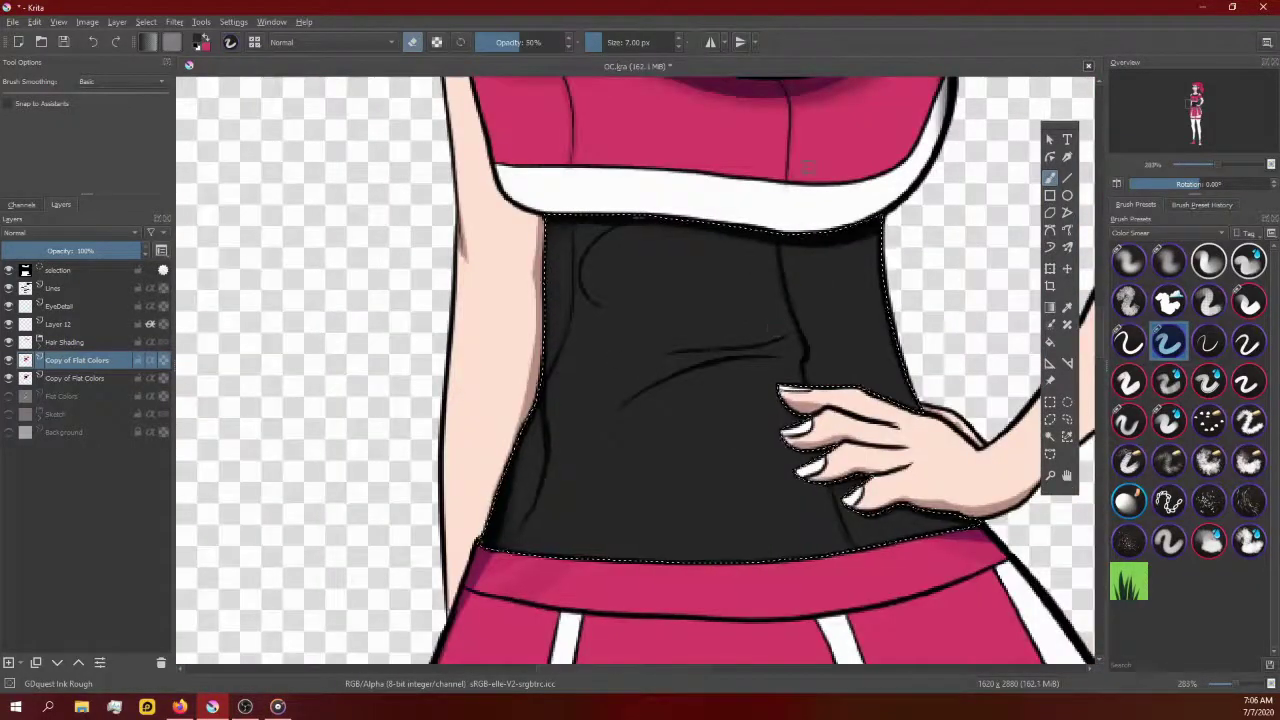
scroll(654, 457, "up", 3)
scroll(725, 363, "down", 2)
scroll(747, 378, "down", 1)
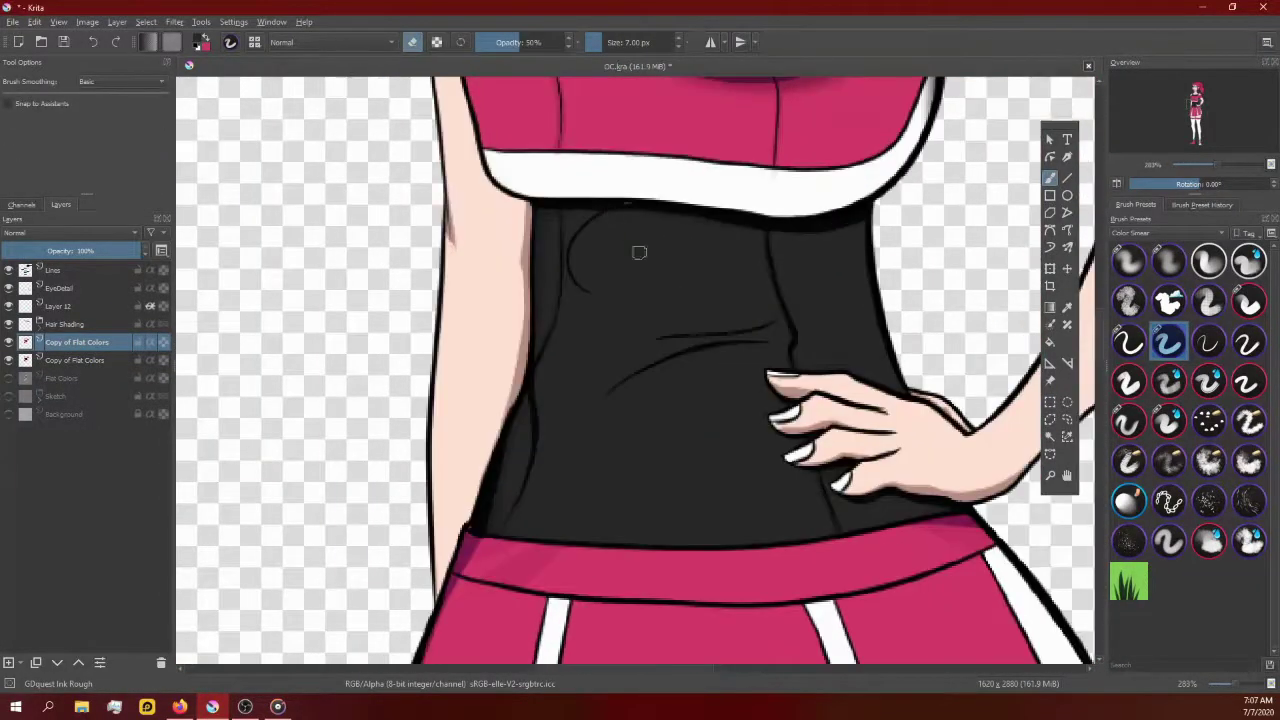
scroll(600, 337, "up", 2)
Step: Switch back to the Airbrush Softer preset at 40 px
key("slash")
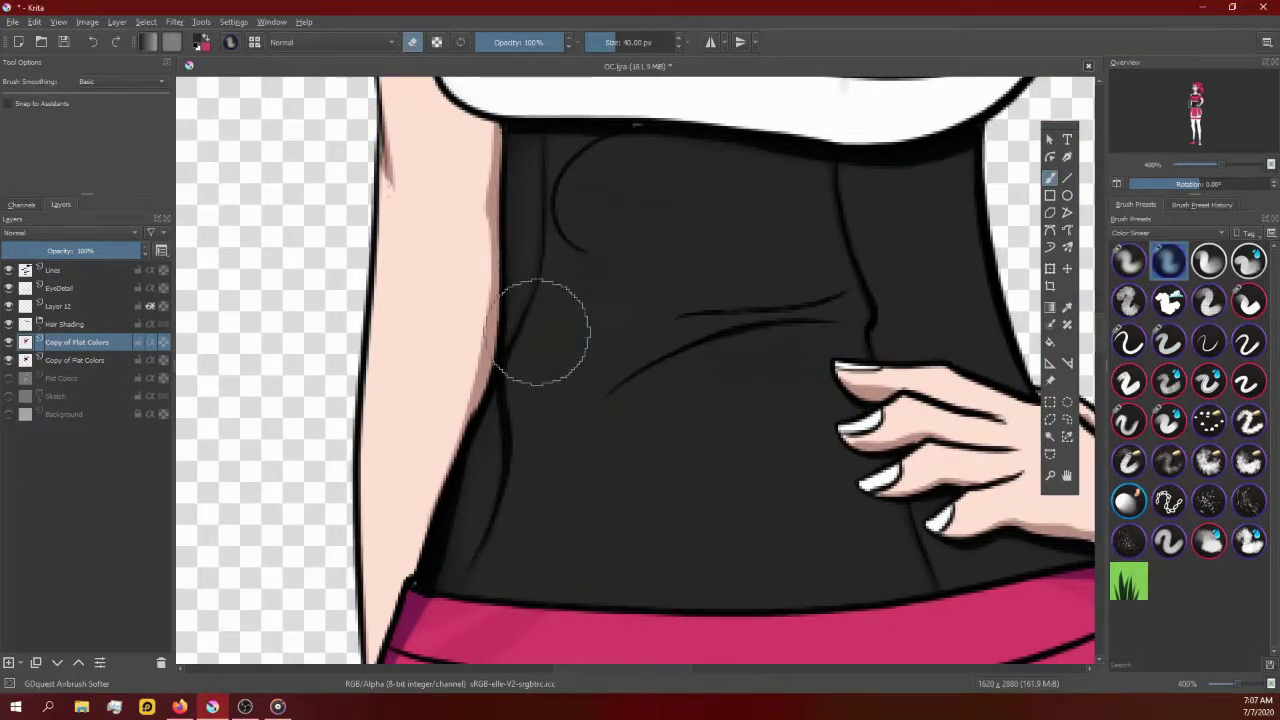
scroll(457, 366, "down", 1)
scroll(686, 394, "down", 1)
scroll(785, 340, "down", 1)
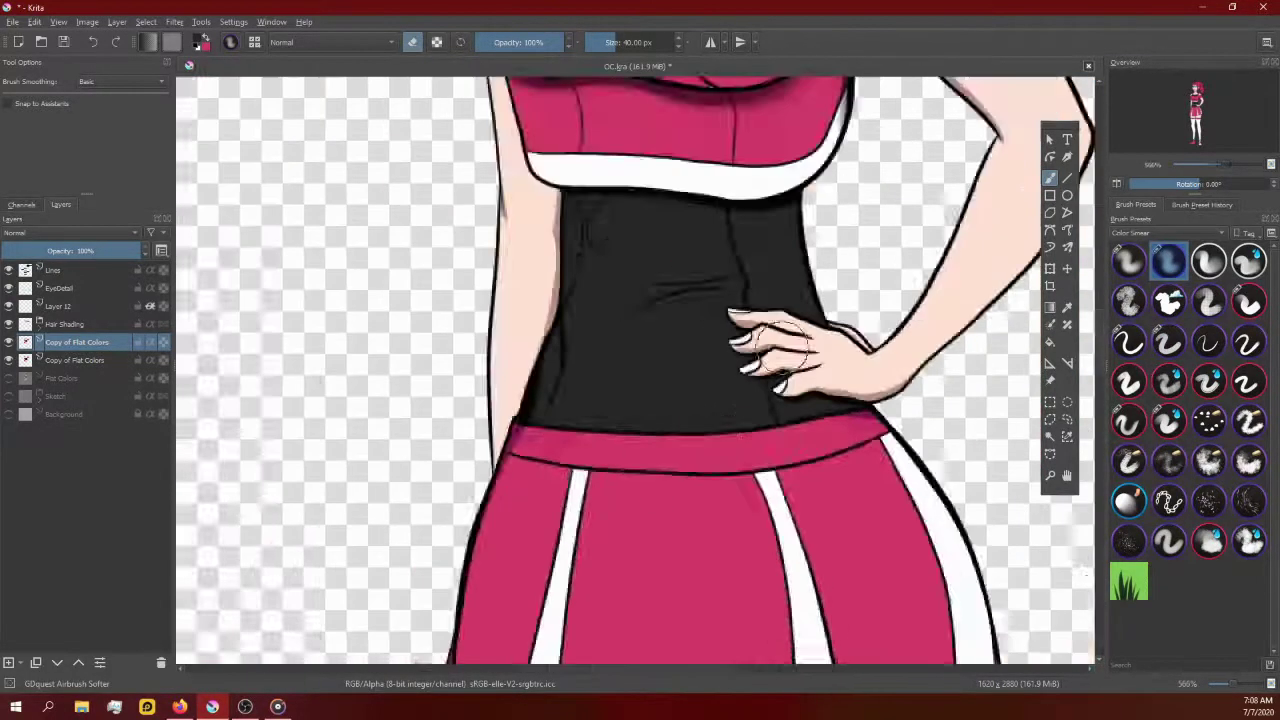
scroll(471, 186, "up", 2)
scroll(654, 386, "down", 3)
scroll(540, 354, "down", 2)
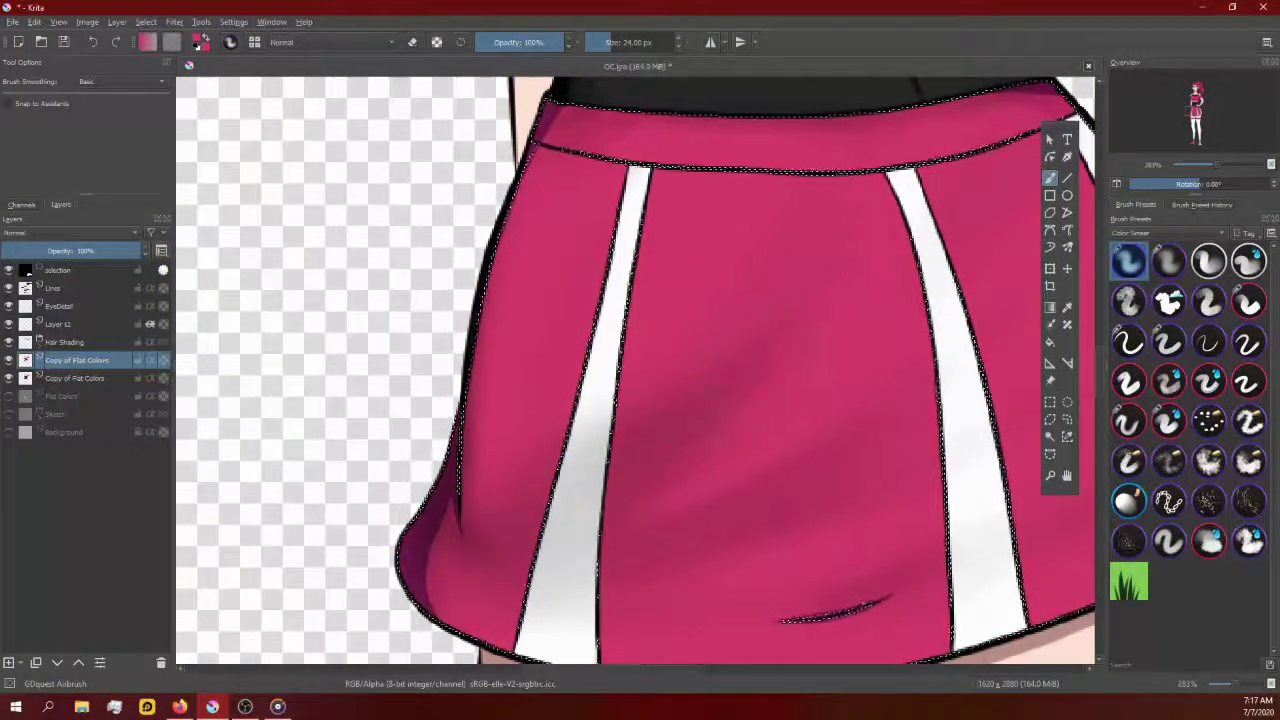
Step: Set the paint colour to a lighter pink in the Select a Color dialog
scroll(681, 475, "down", 1)
scroll(681, 475, "down", 1)
scroll(681, 475, "up", 2)
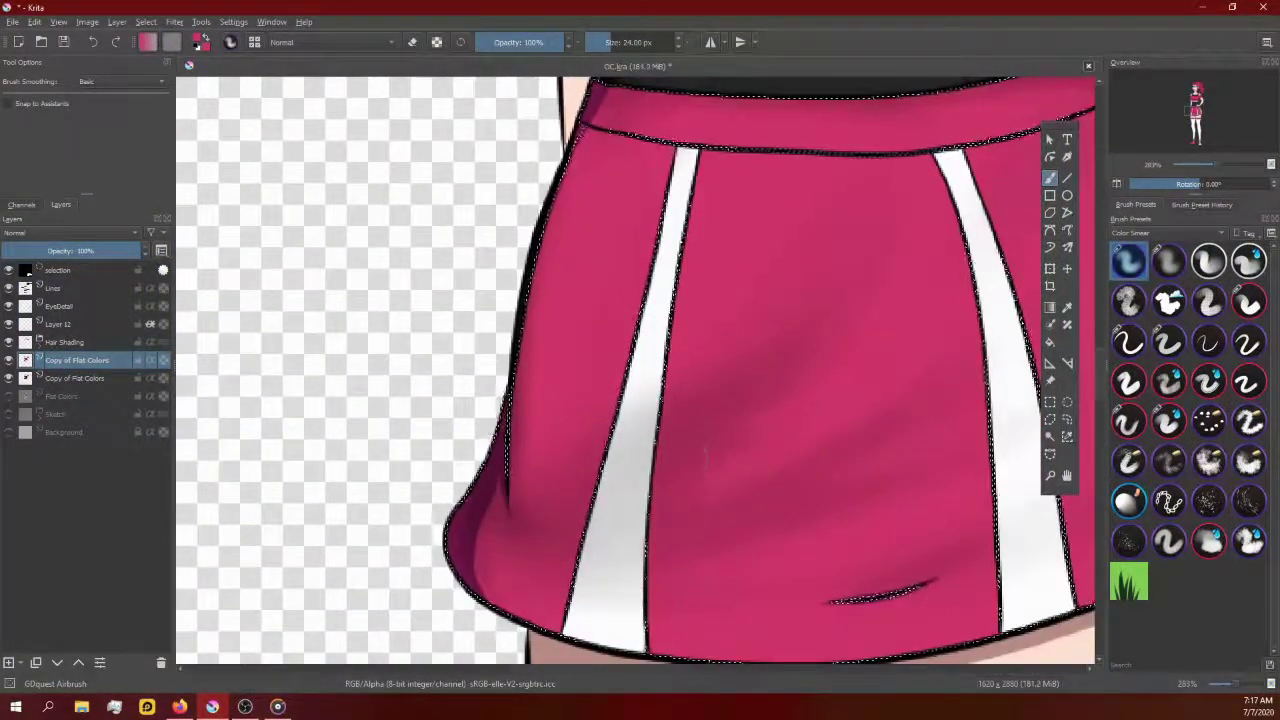
scroll(704, 452, "down", 2)
scroll(685, 435, "up", 2)
scroll(665, 420, "down", 2)
scroll(639, 402, "up", 2)
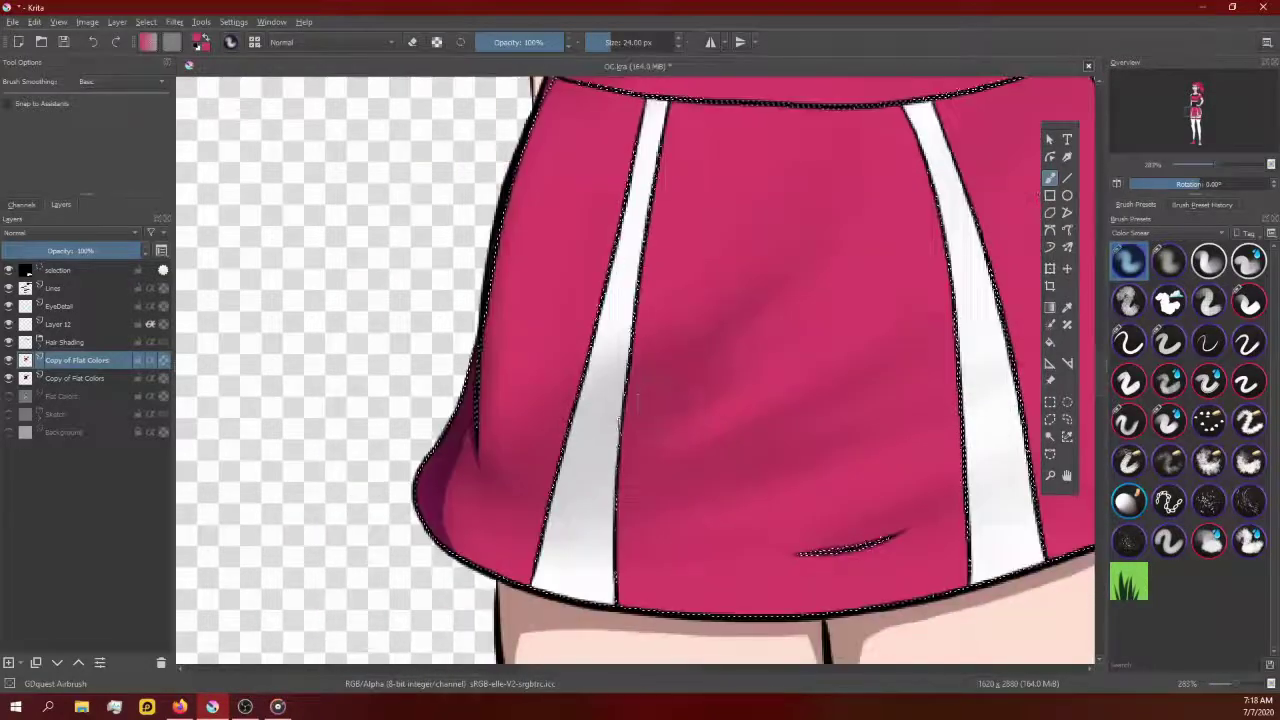
scroll(637, 400, "down", 1)
scroll(860, 320, "down", 1)
scroll(860, 320, "up", 1)
scroll(860, 320, "up", 1)
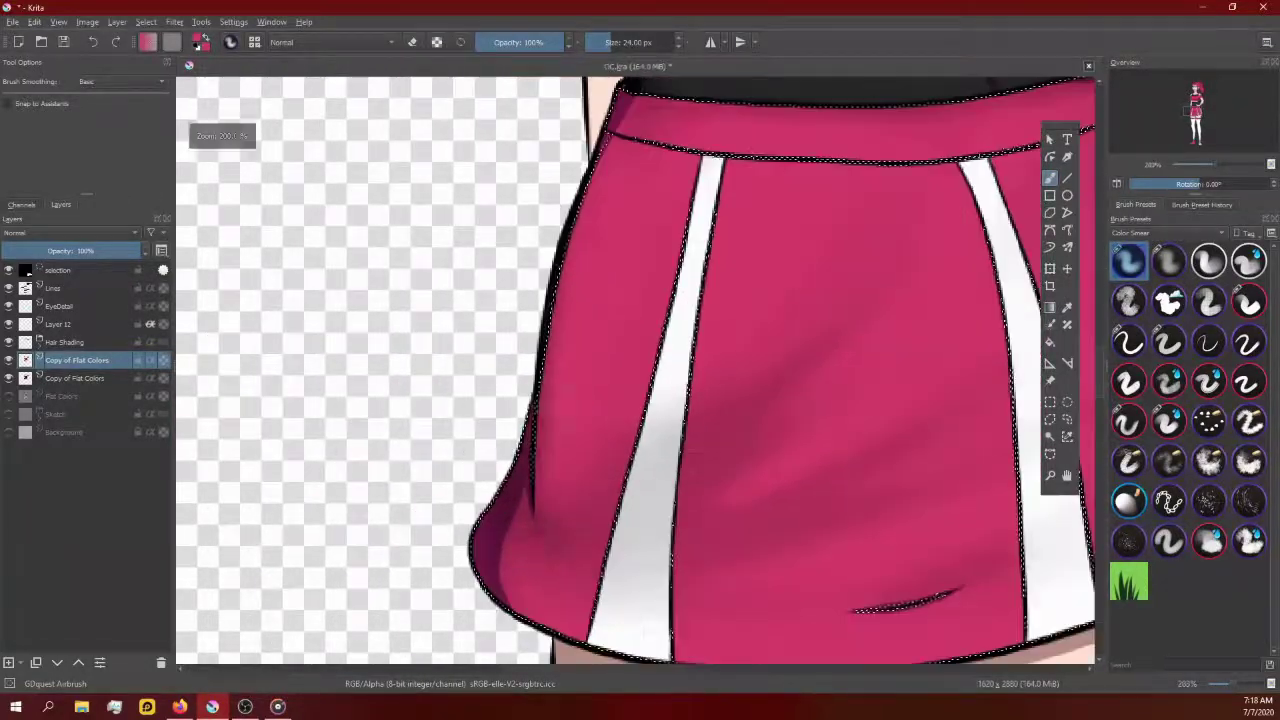
scroll(985, 195, "down", 2)
scroll(860, 320, "up", 2)
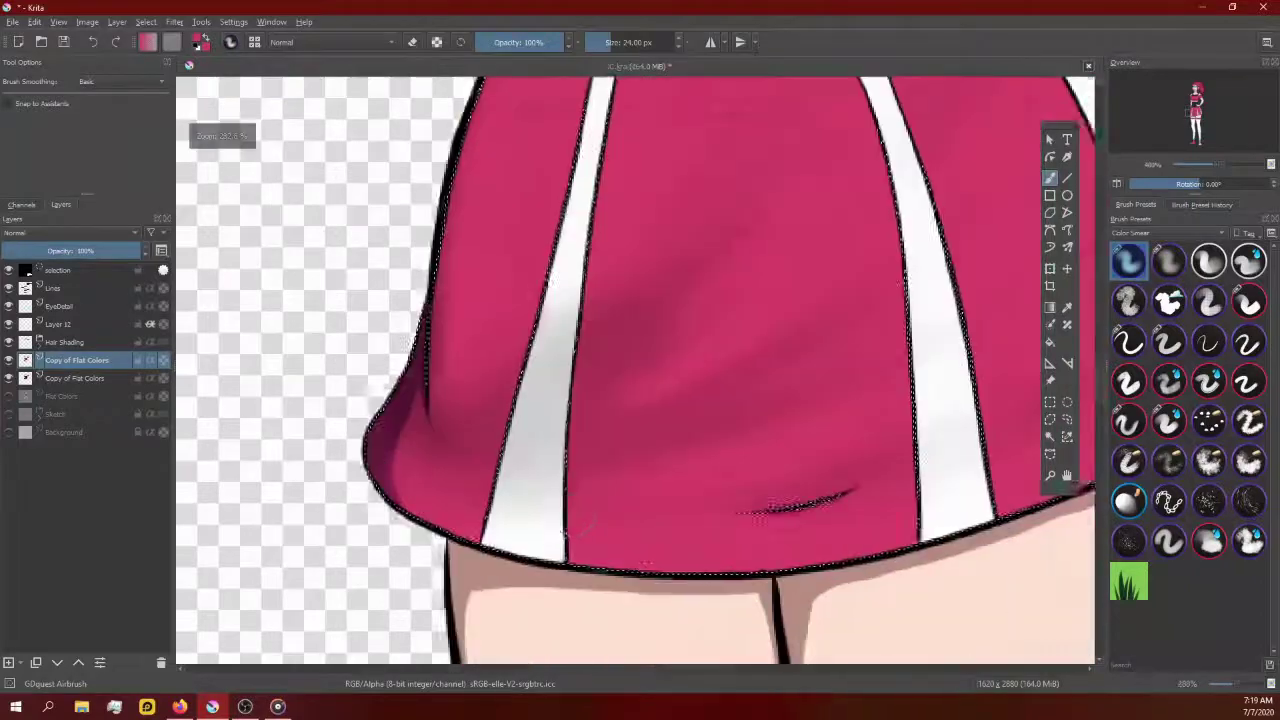
scroll(757, 409, "up", 1)
scroll(565, 487, "up", 1)
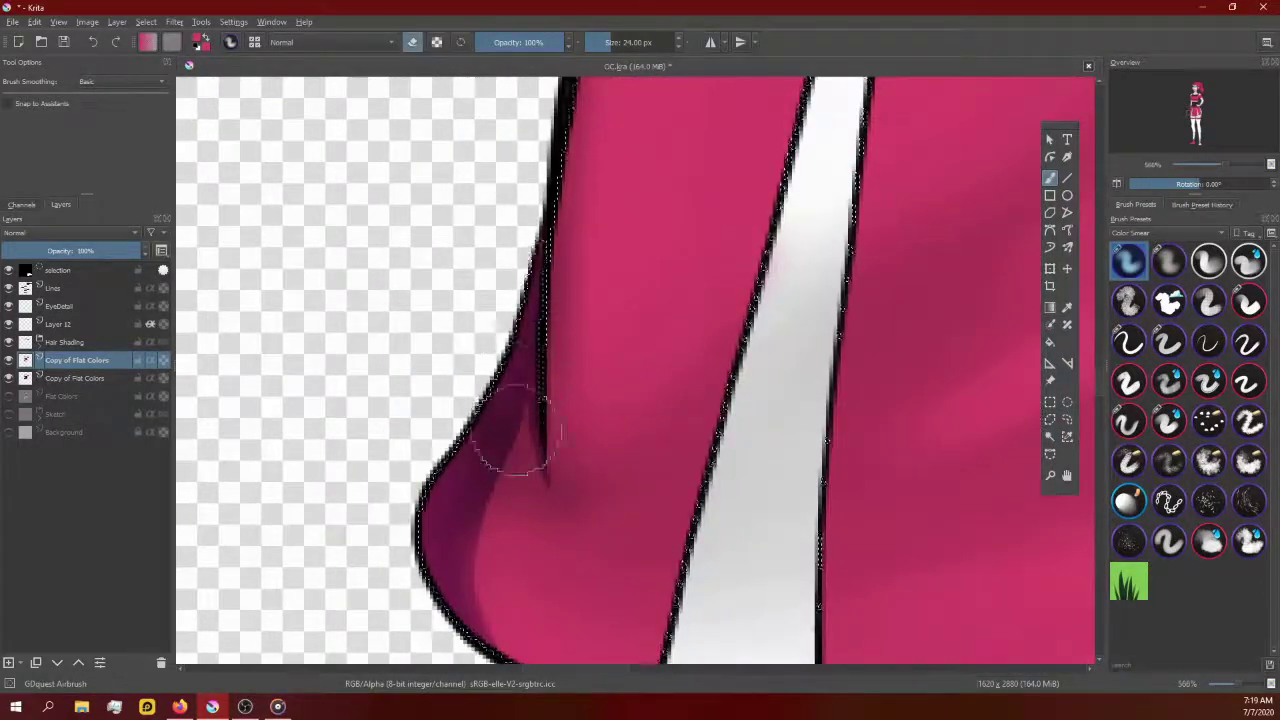
scroll(515, 430, "down", 1)
scroll(515, 430, "down", 1)
scroll(782, 466, "up", 1)
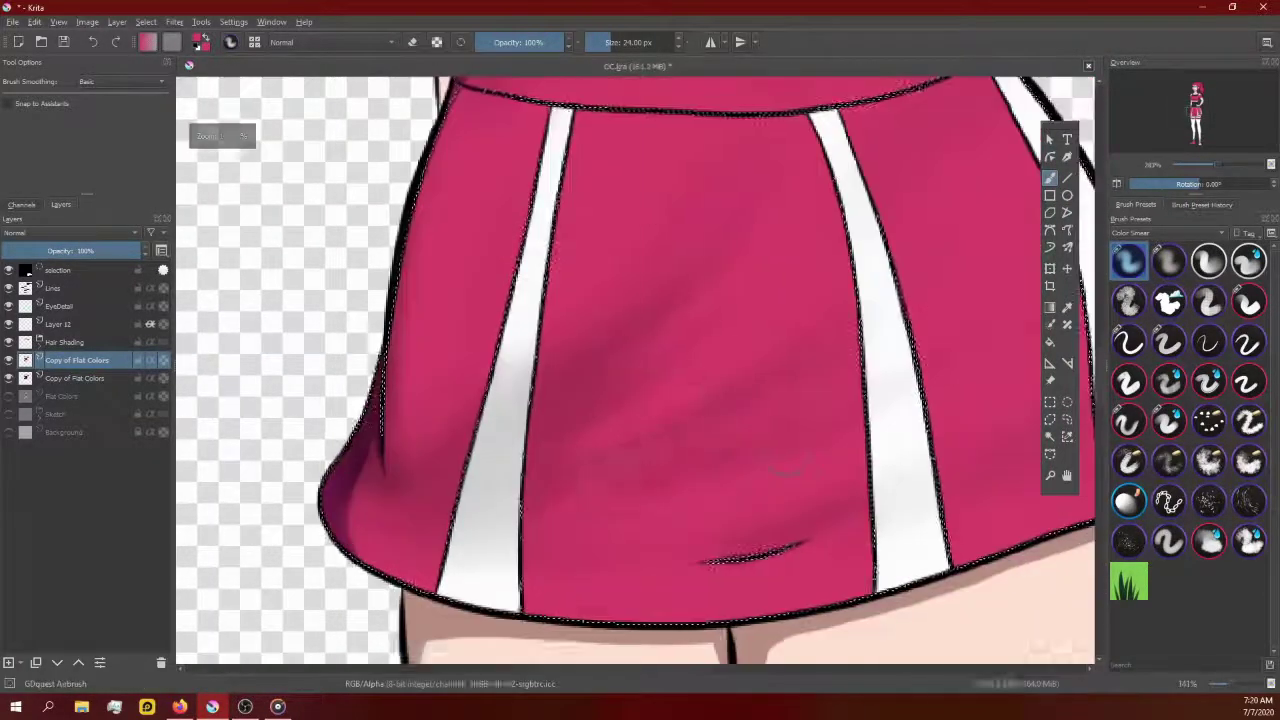
scroll(785, 470, "down", 1)
scroll(990, 225, "up", 1)
scroll(720, 325, "up", 5)
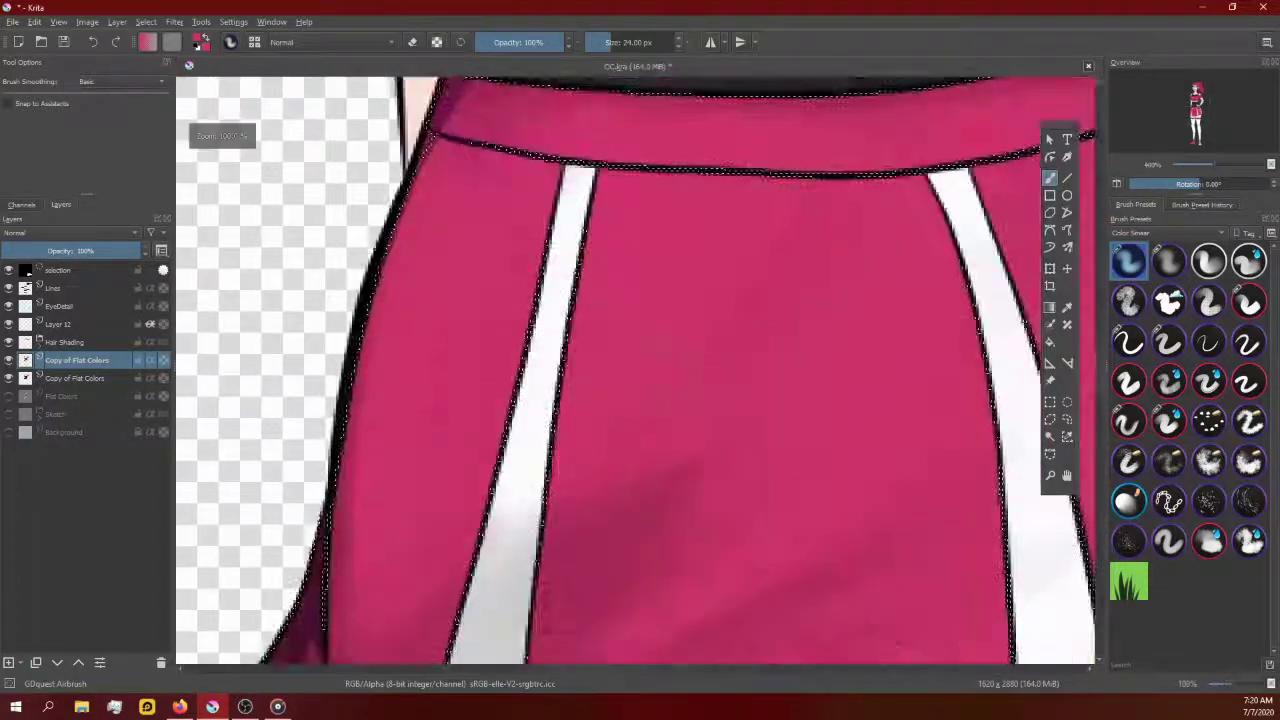
scroll(660, 318, "up", 1)
scroll(635, 370, "down", 3)
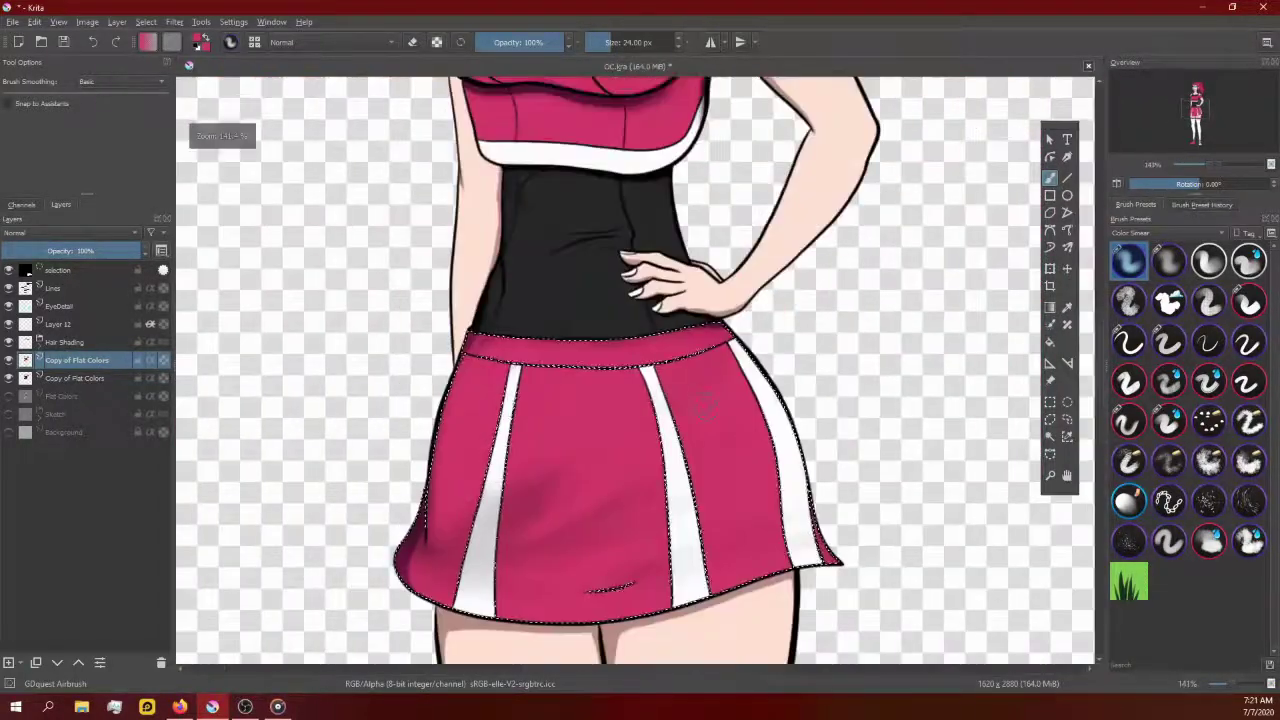
left_click(147, 42)
left_click(716, 500)
Step: Select only the skirt's right-hand pink panel with the Contiguous Selection Tool
scroll(700, 425, "up", 1)
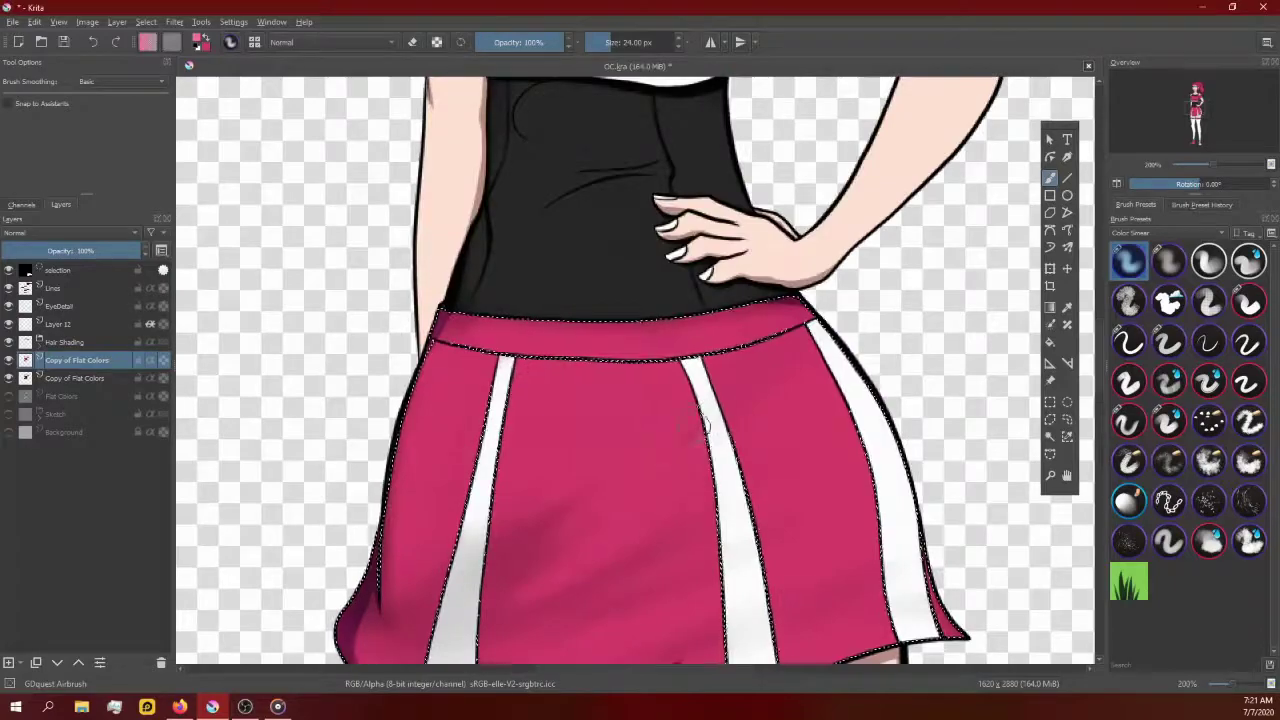
scroll(687, 497, "down", 1)
left_click(1050, 436)
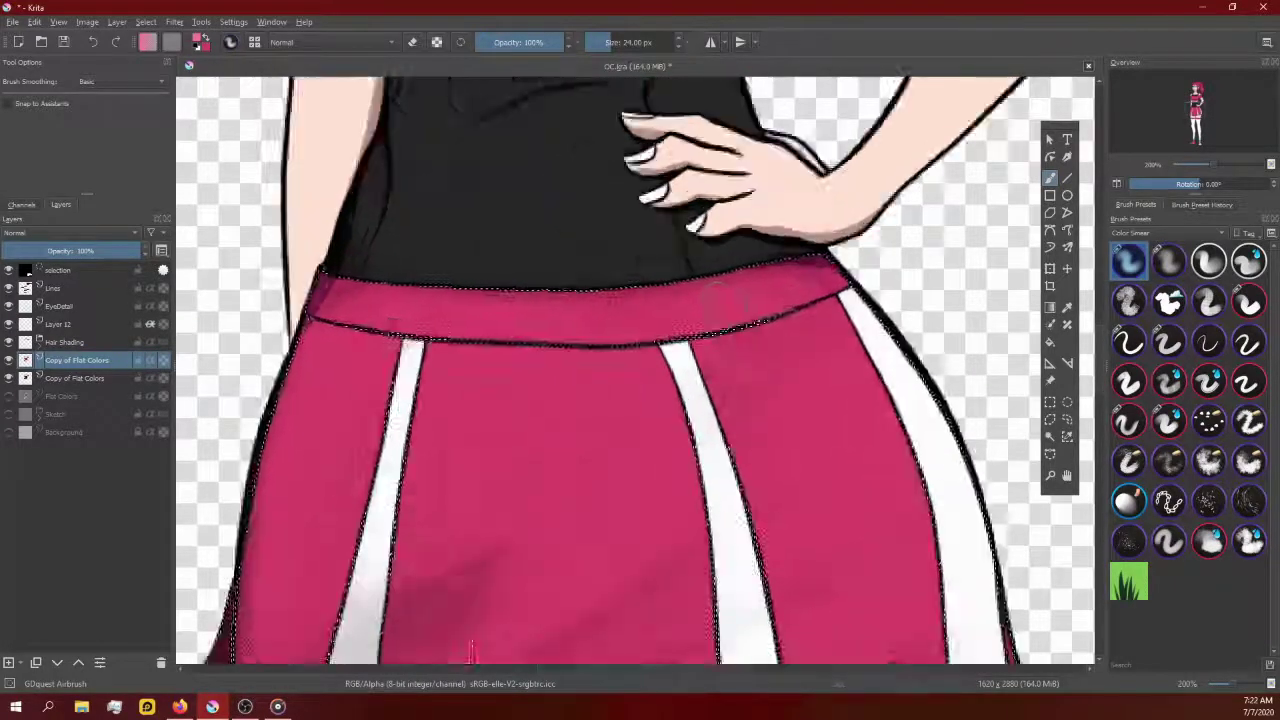
left_click(785, 420)
Step: Lighten the right skirt panel to Lightness 25 with the HSV/HSL Adjustment
key("ctrl+u")
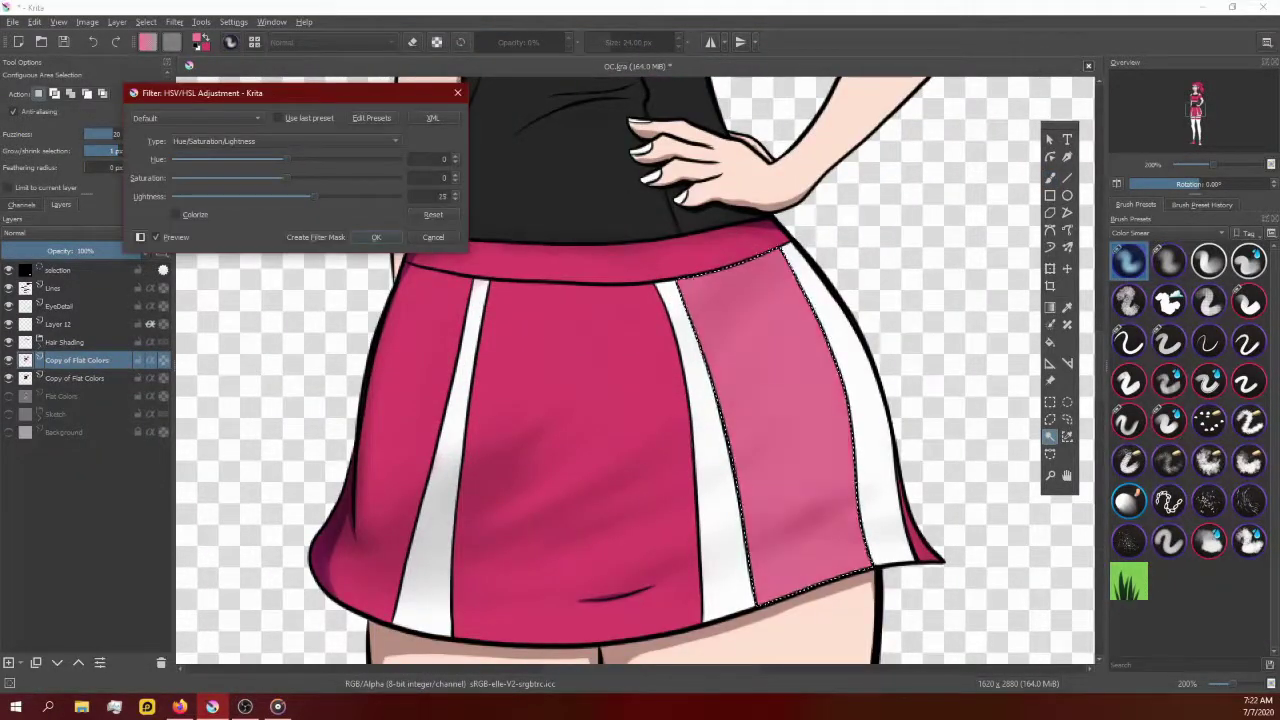
key("Return")
key("b")
scroll(650, 400, "up", 1)
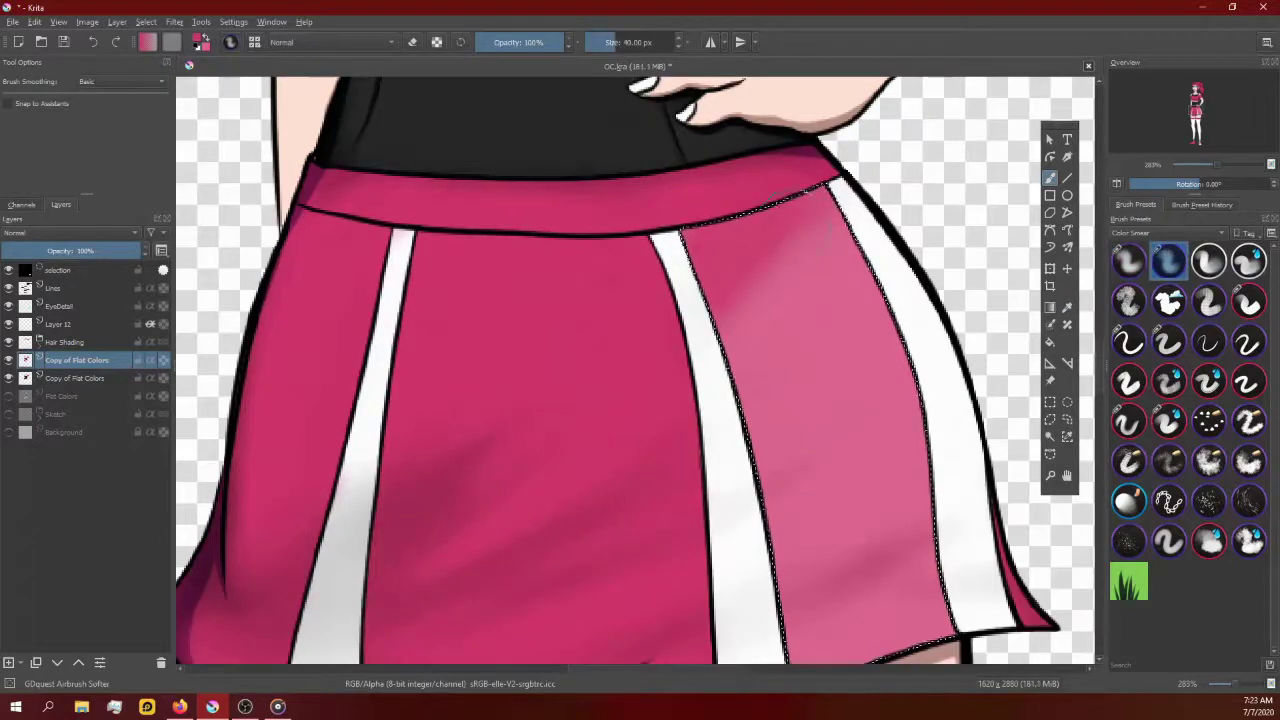
scroll(660, 258, "down", 2)
scroll(660, 258, "up", 1)
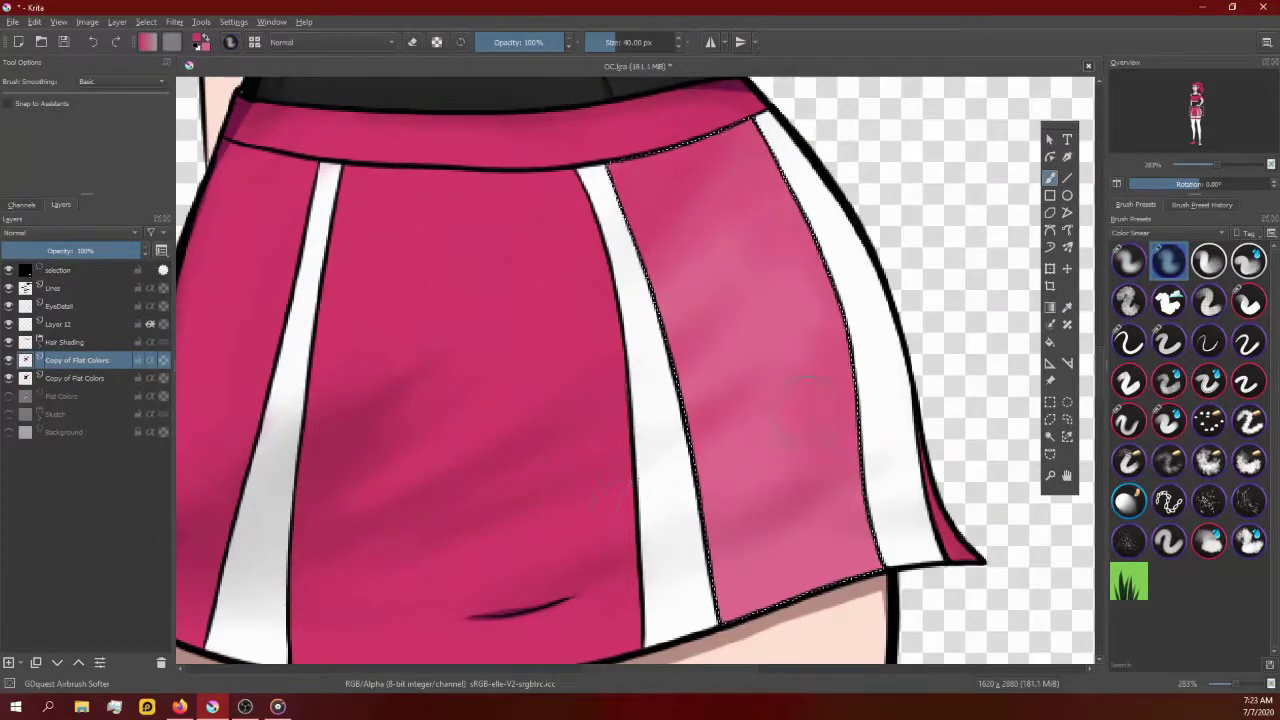
scroll(822, 240, "down", 2)
scroll(934, 409, "up", 2)
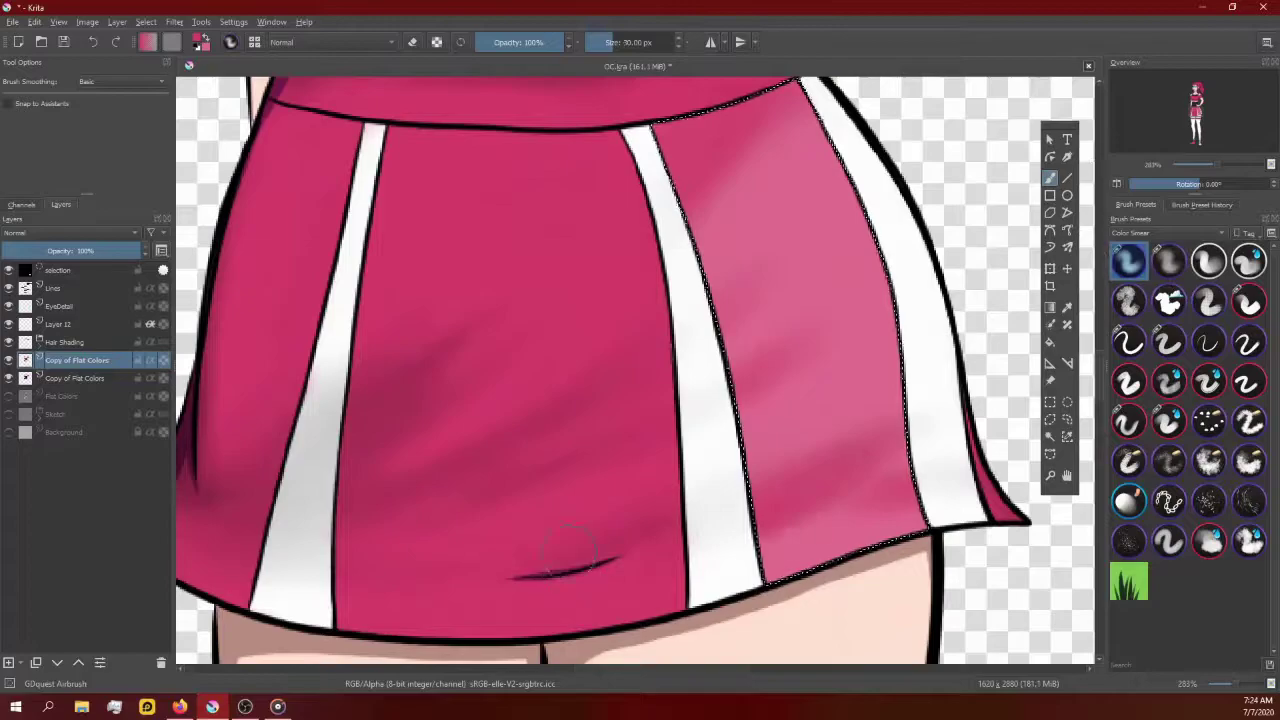
scroll(835, 470, "down", 1)
scroll(866, 468, "up", 1)
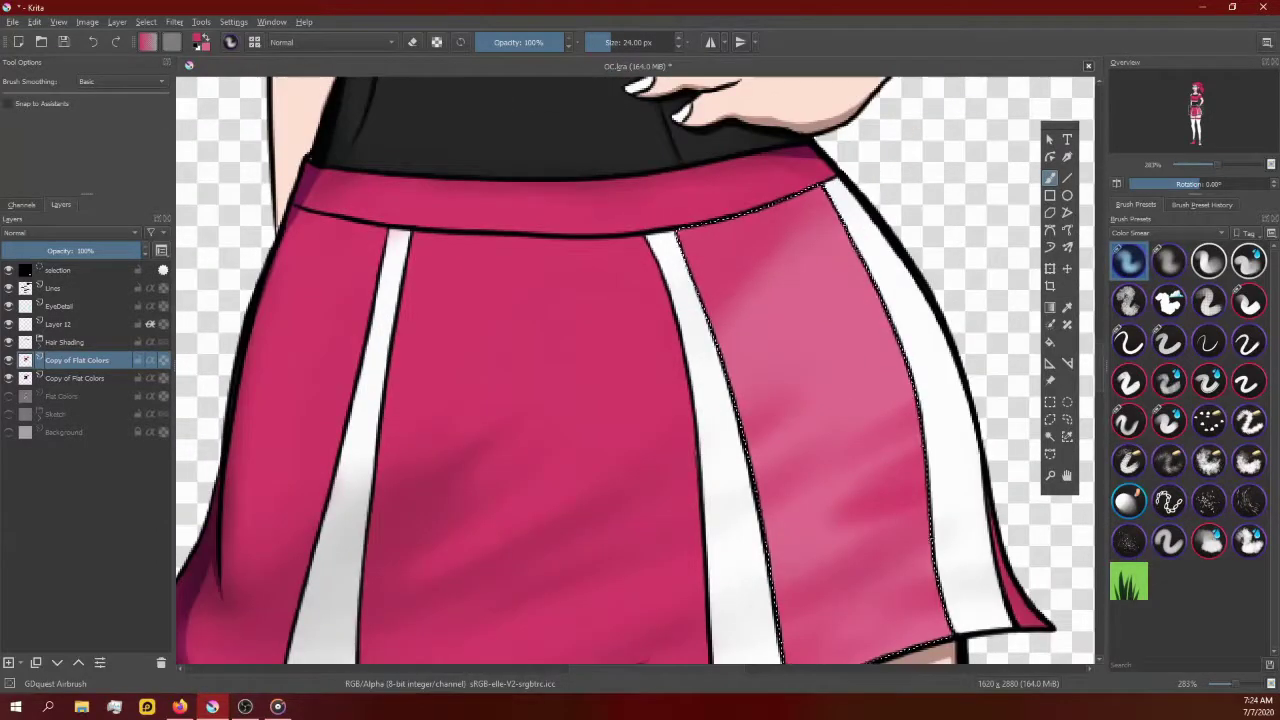
scroll(818, 232, "down", 2)
scroll(818, 232, "up", 2)
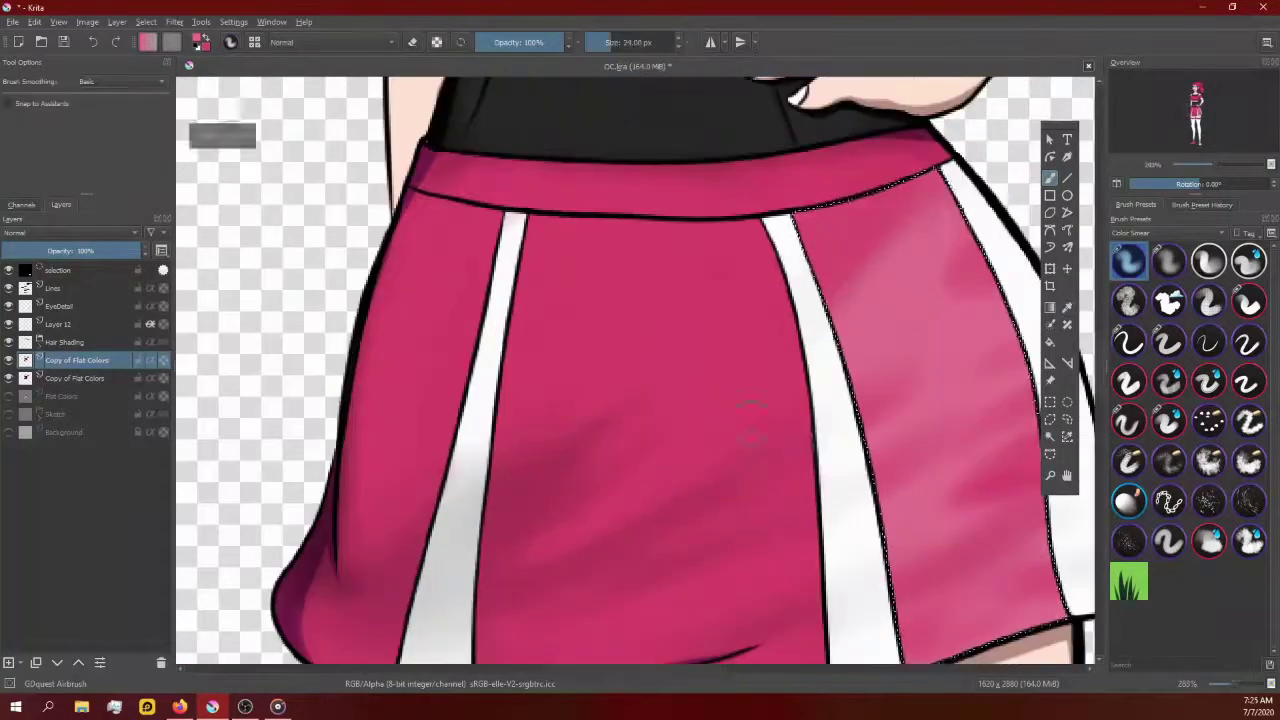
Step: Airbrush darker folds and lighter highlights across the pink skirt panels with GDQuest Airbrush
key("/")
scroll(925, 278, "down", 2)
scroll(918, 346, "up", 2)
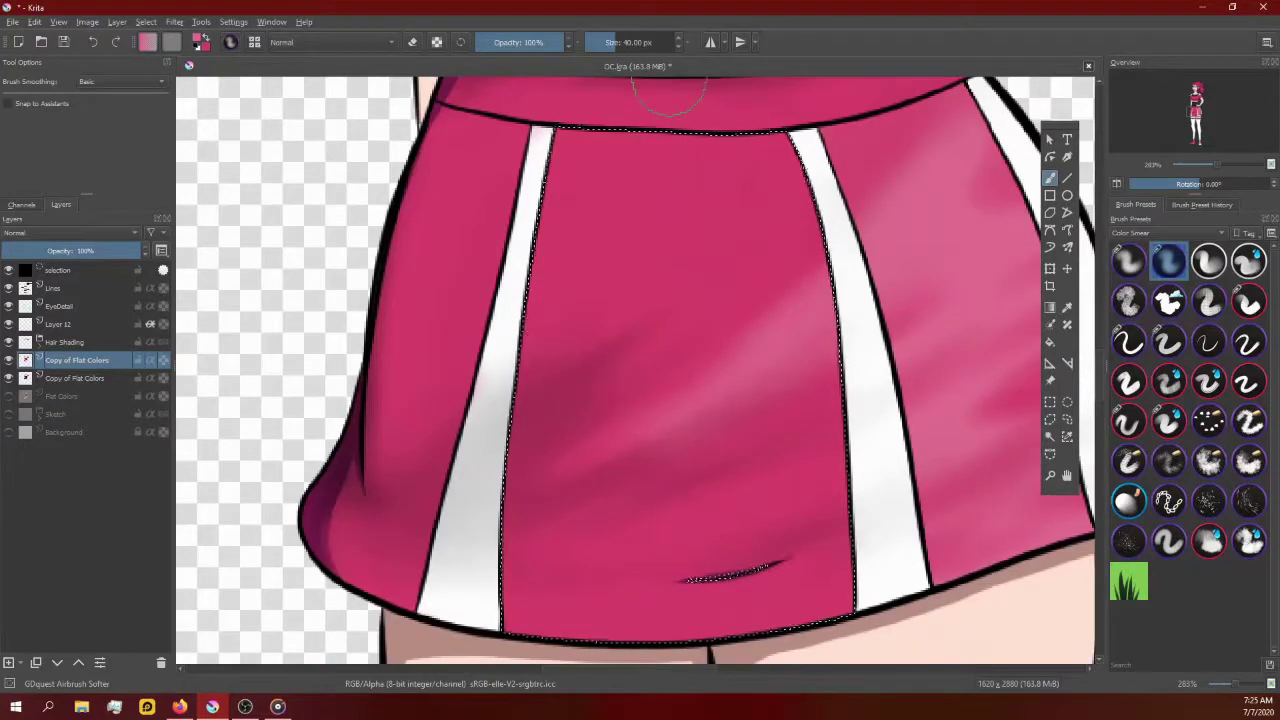
key("/")
scroll(848, 378, "down", 2)
scroll(580, 492, "up", 2)
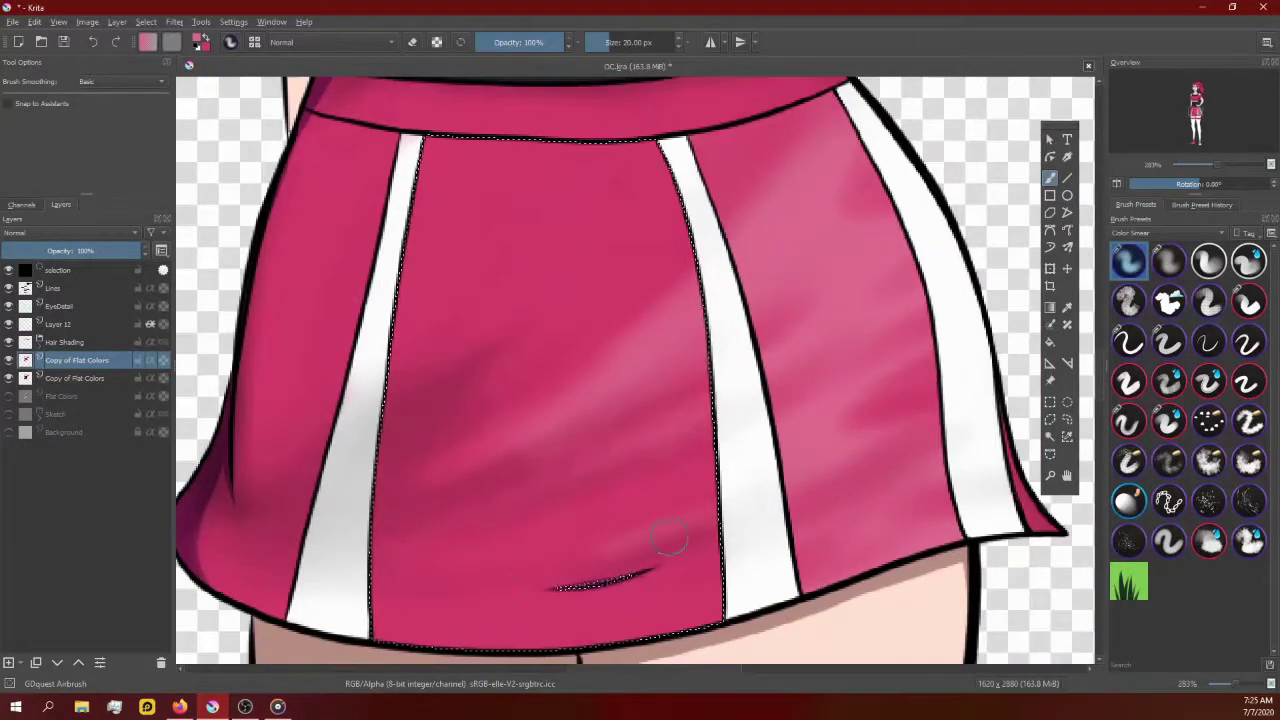
scroll(669, 539, "down", 2)
scroll(669, 539, "up", 3)
scroll(600, 460, "down", 1)
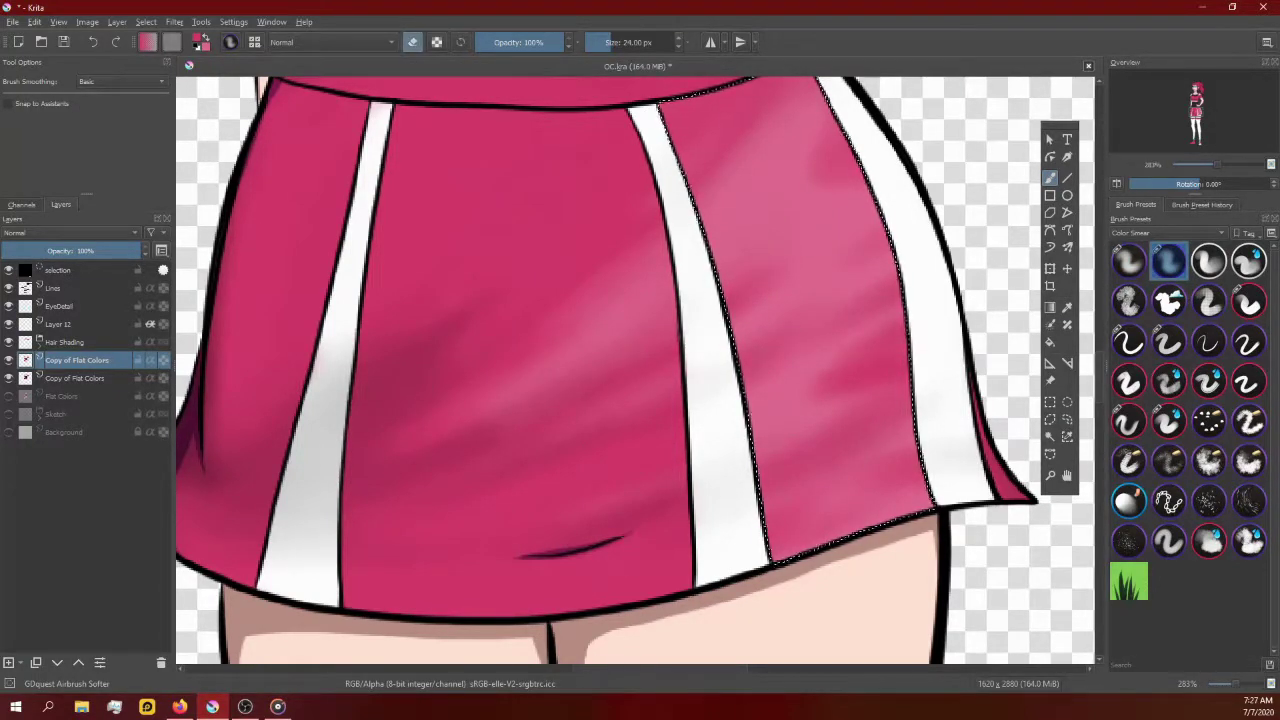
scroll(820, 488, "down", 1)
scroll(880, 390, "up", 1)
scroll(910, 340, "down", 1)
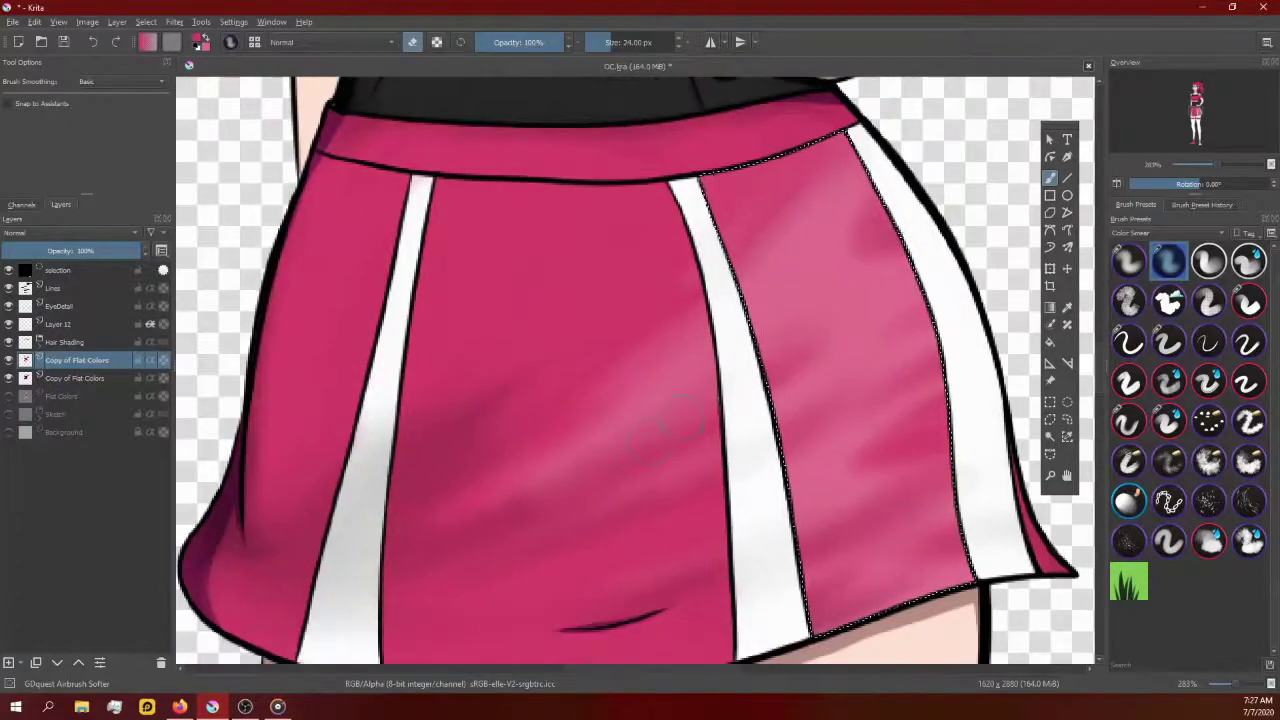
scroll(945, 295, "up", 1)
scroll(945, 295, "down", 1)
scroll(909, 374, "up", 1)
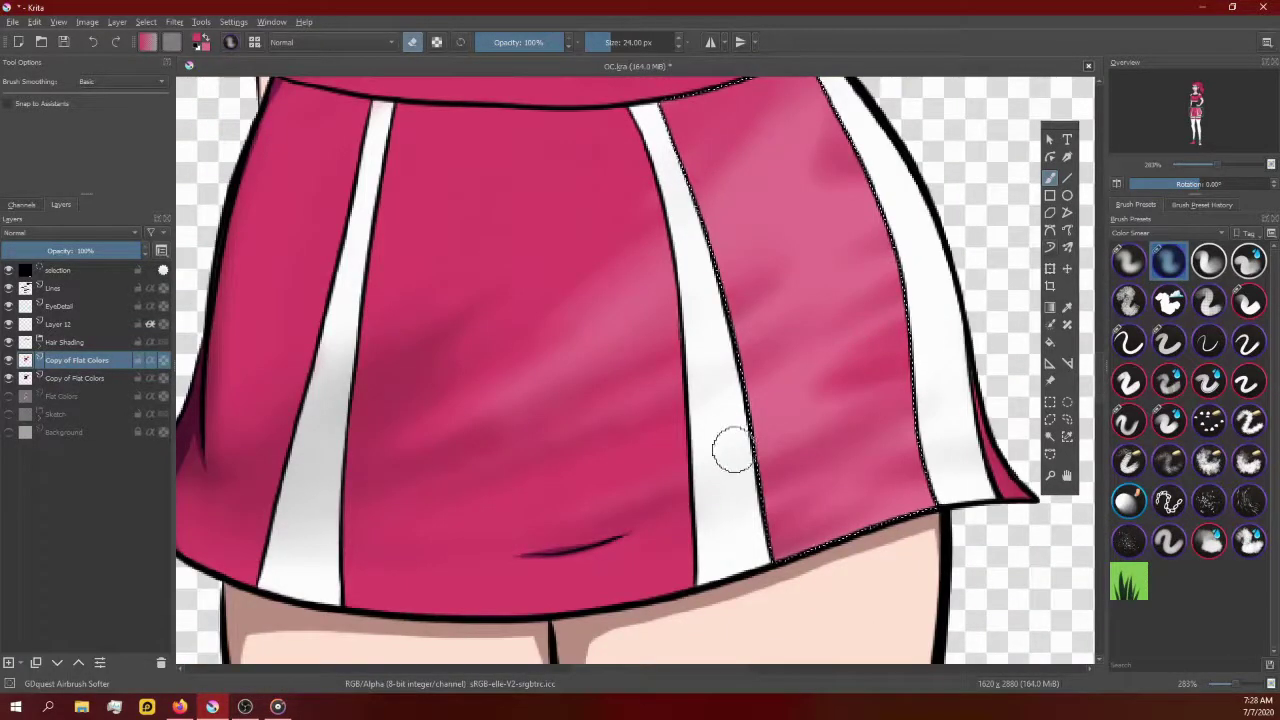
scroll(560, 338, "up", 1)
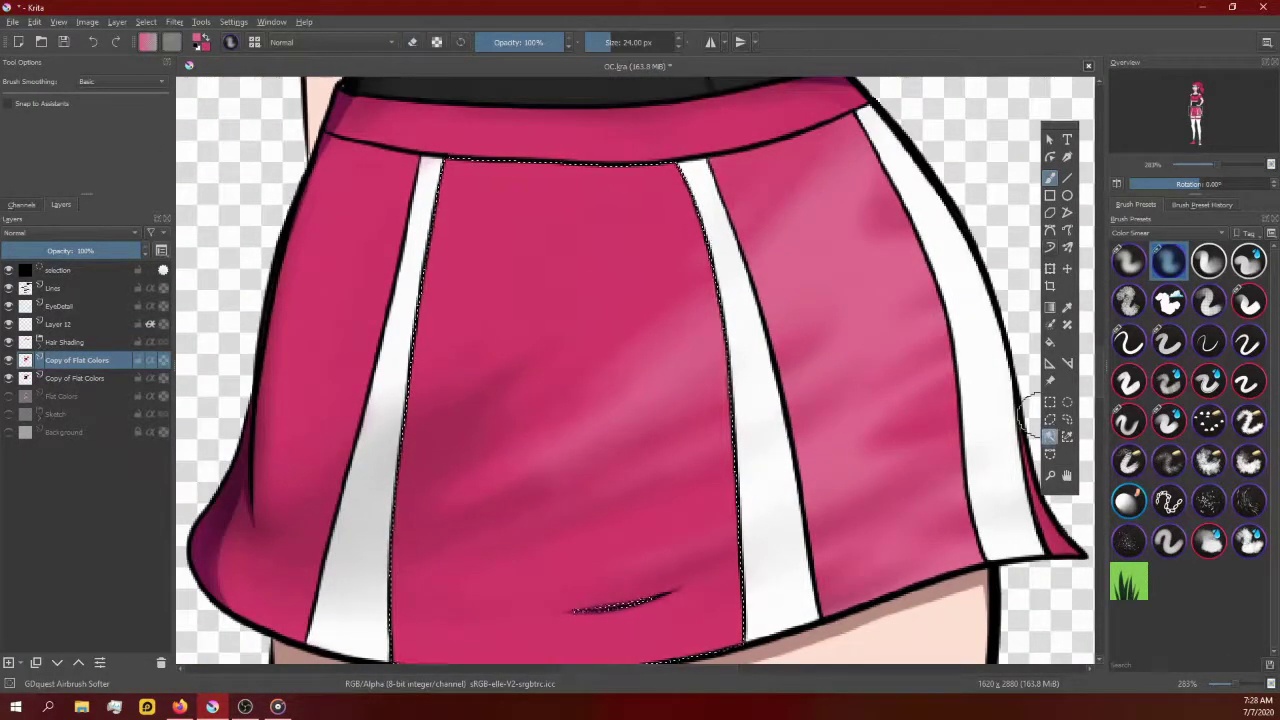
scroll(700, 280, "left", 2)
Step: Blend the skirt shading with the GDQuest Airbrush Softer preset
key("e")
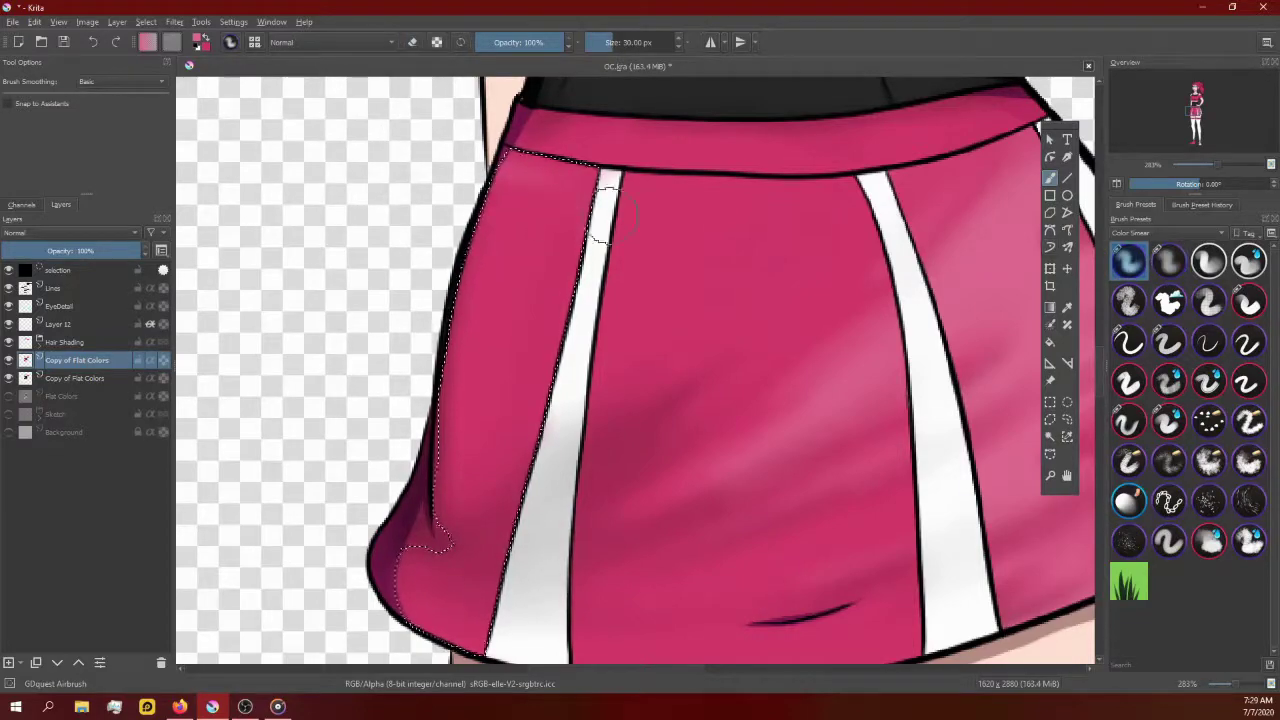
key("slash")
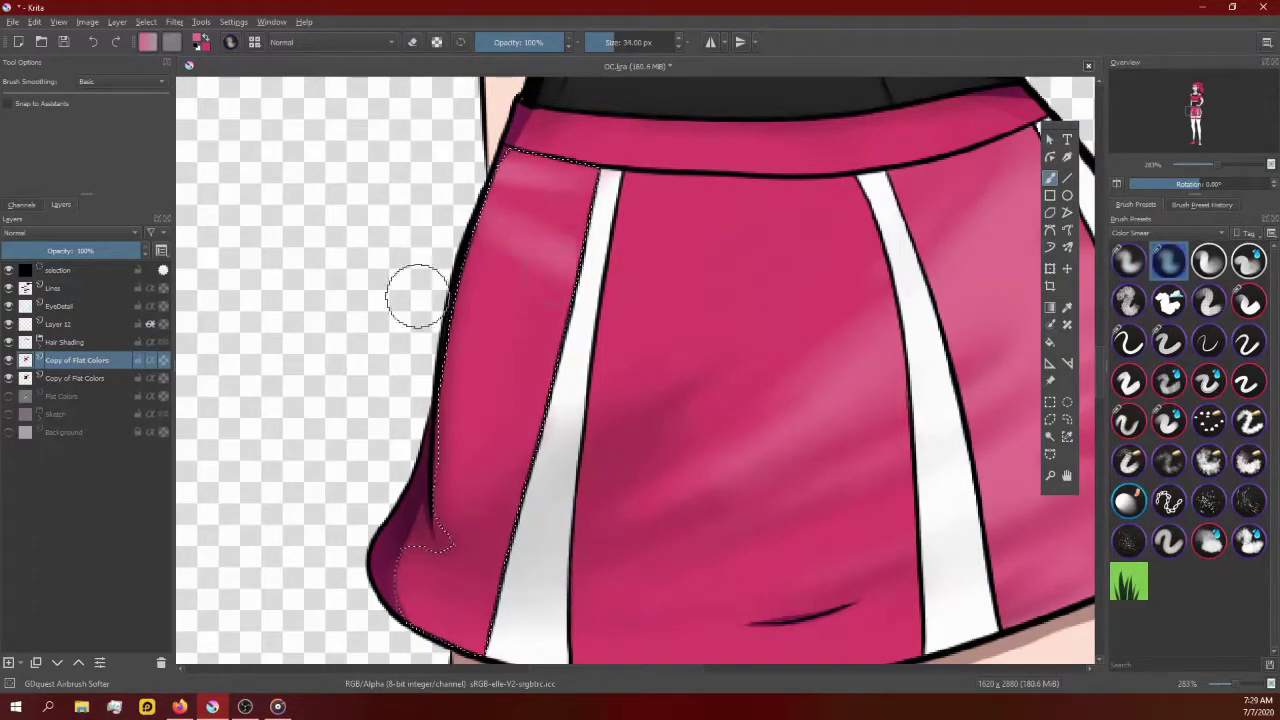
scroll(594, 484, "down", 3)
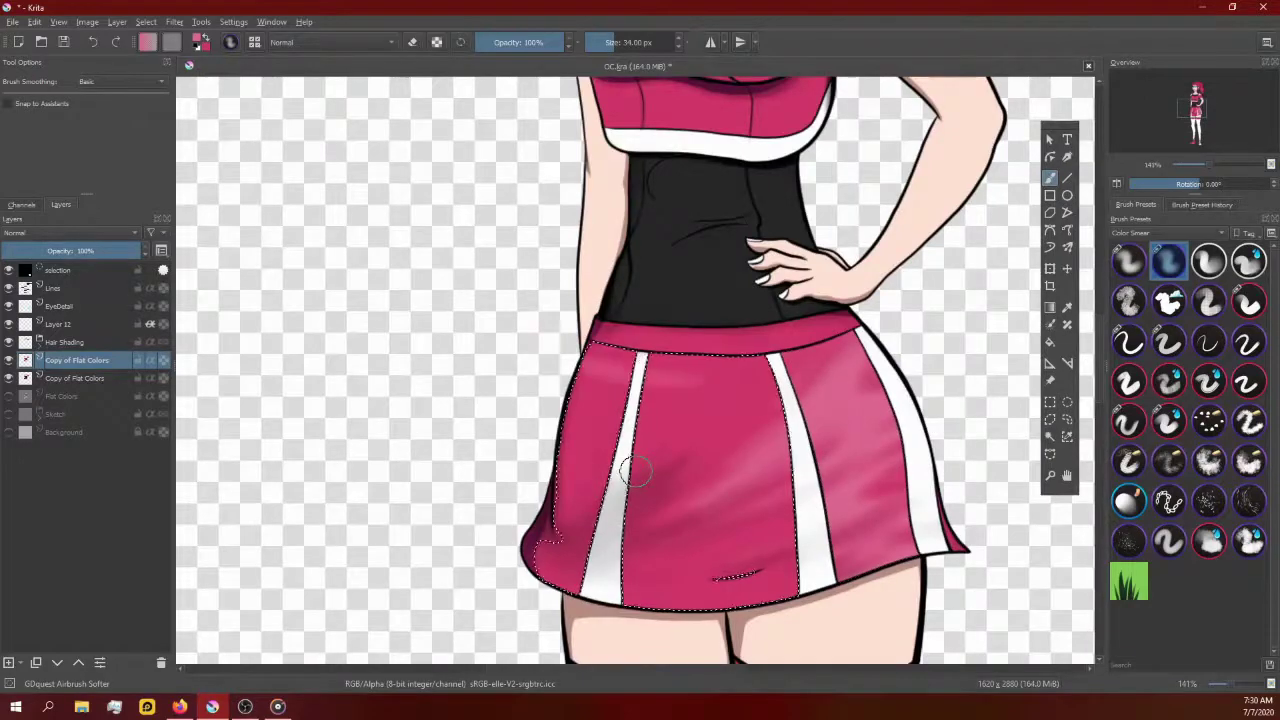
scroll(632, 473, "up", 1)
scroll(640, 407, "up", 1)
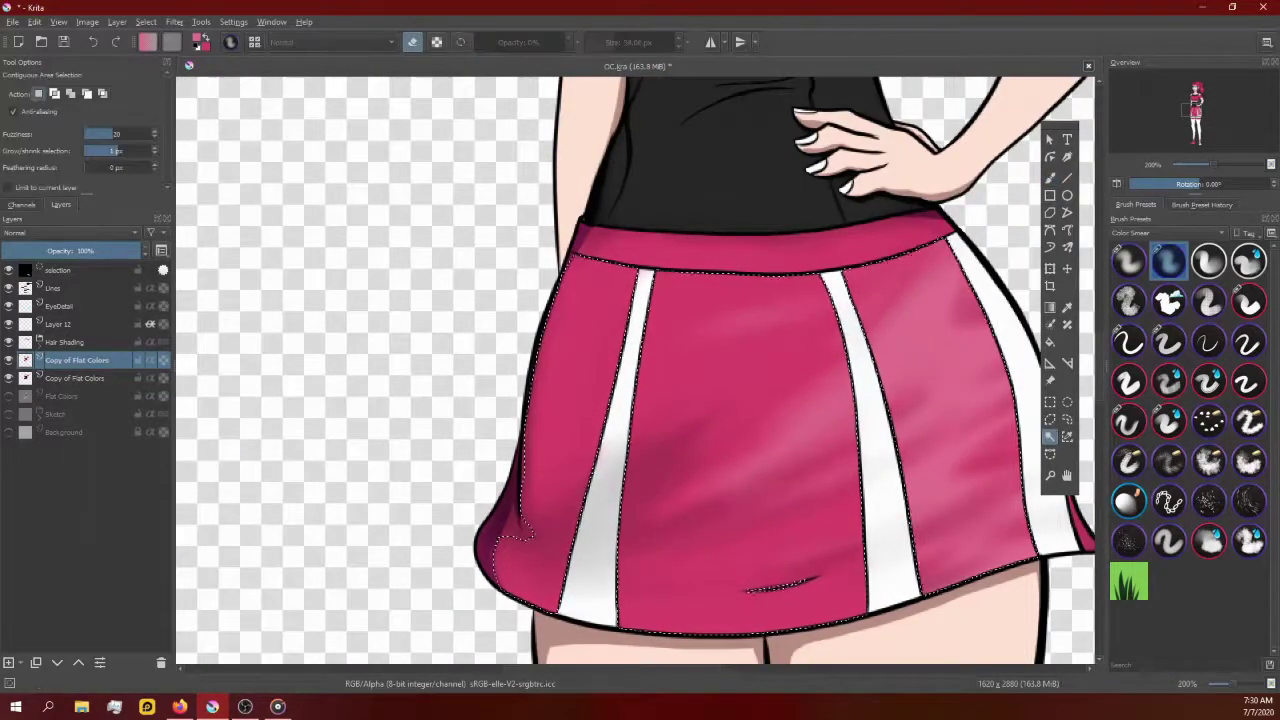
left_click_drag(590, 560, 553, 548)
left_click_drag(480, 525, 495, 485)
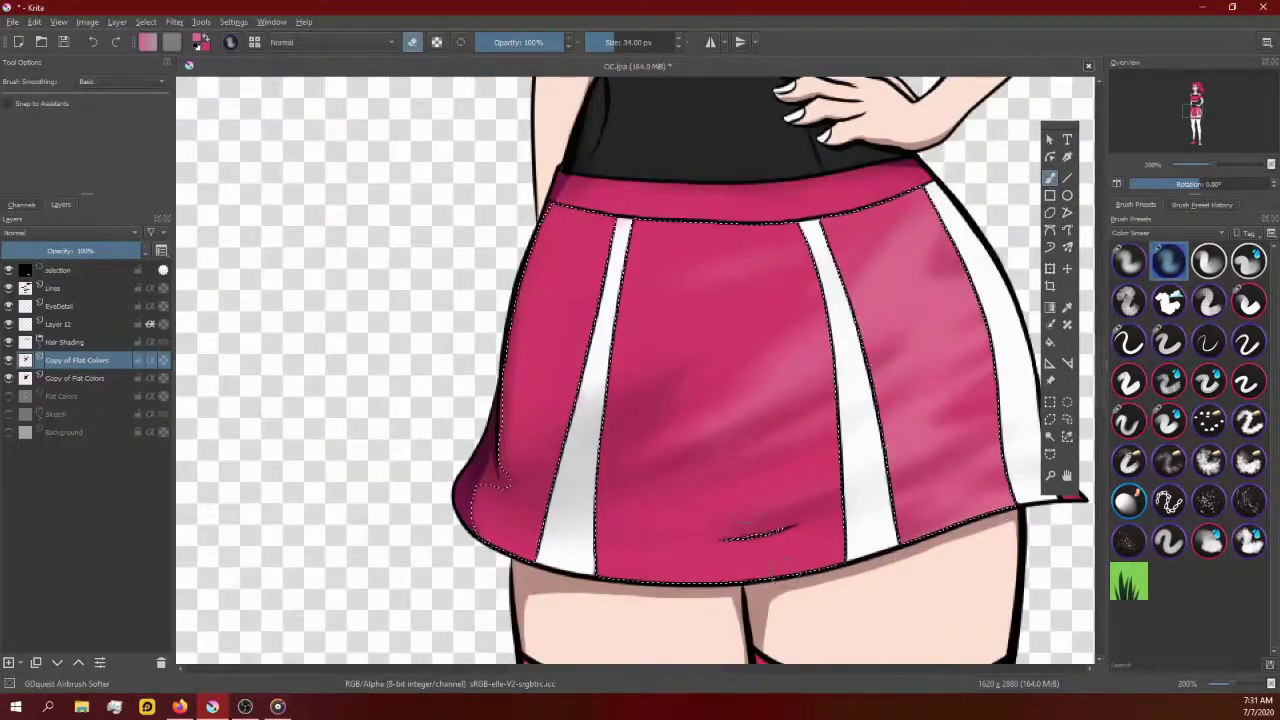
scroll(525, 490, "down", 1)
scroll(445, 585, "up", 1)
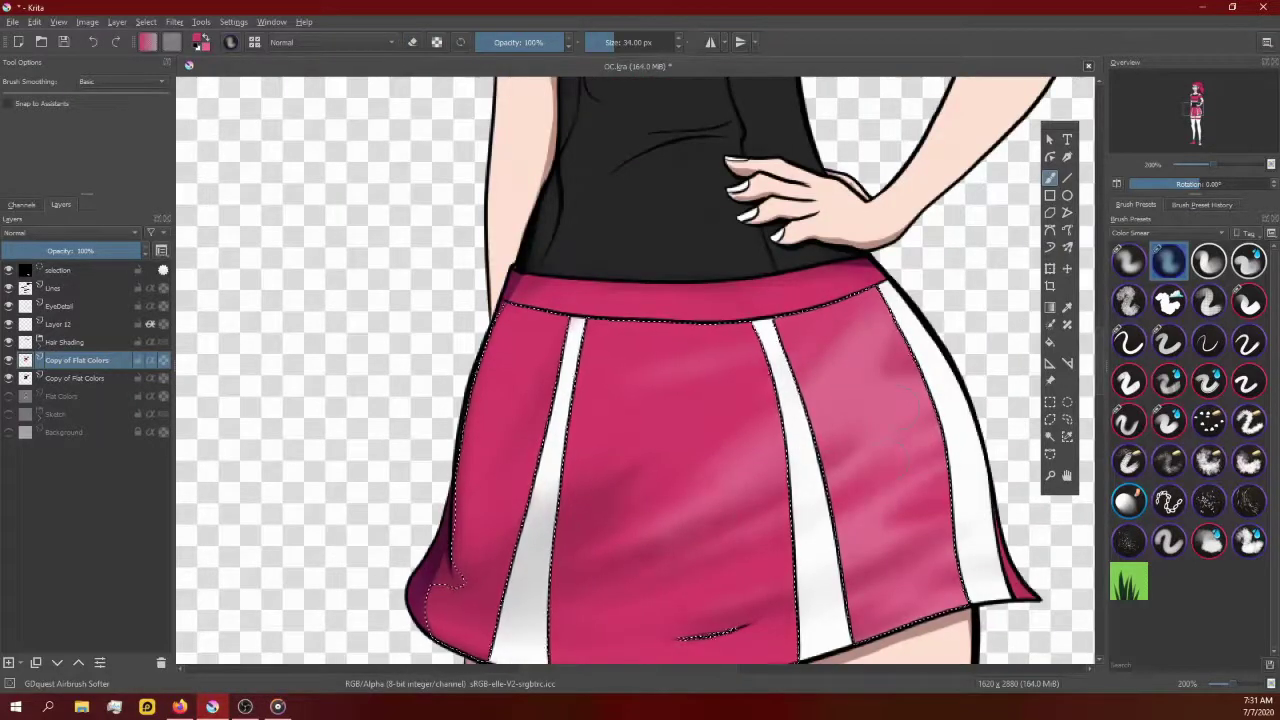
scroll(822, 455, "up", 1)
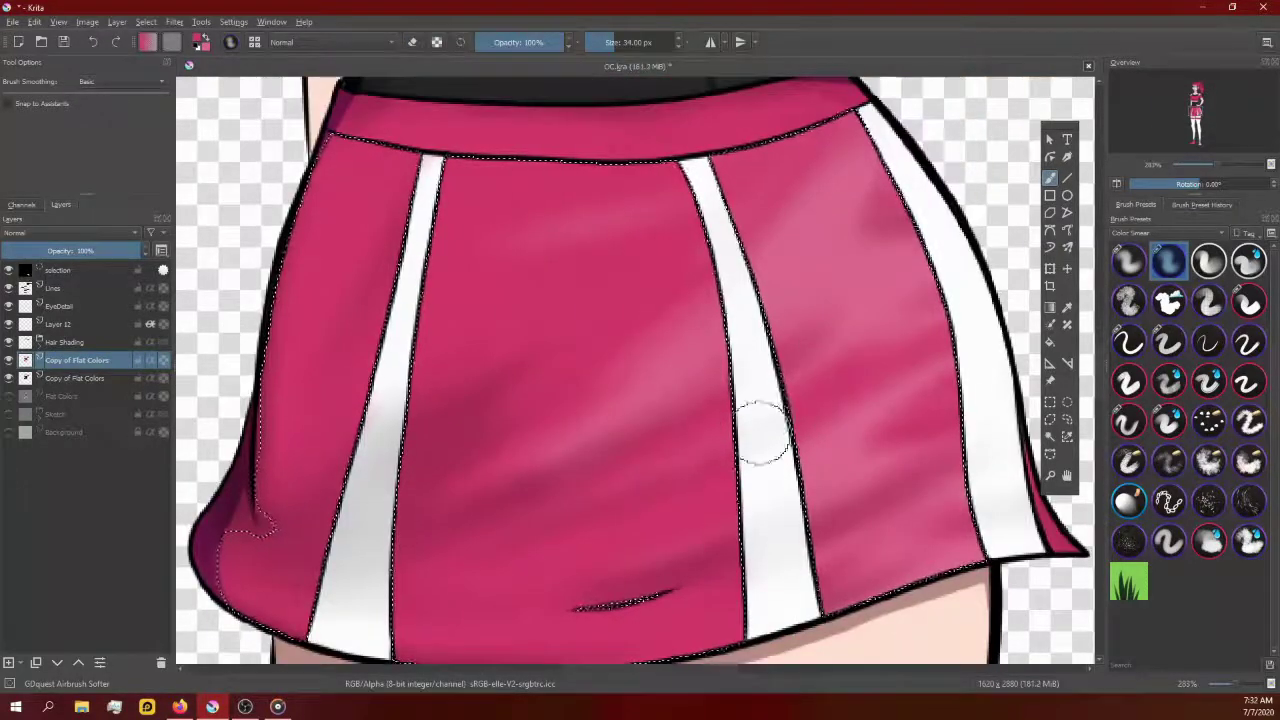
scroll(757, 434, "down", 1)
scroll(963, 234, "up", 1)
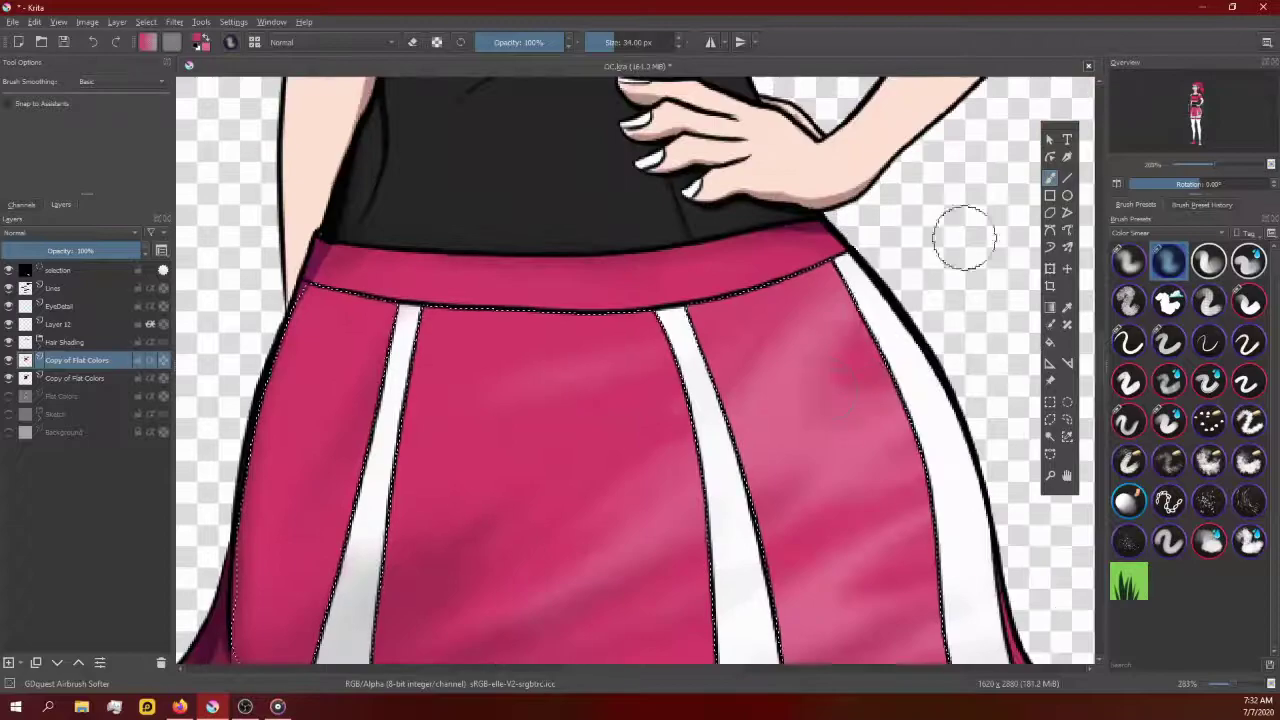
scroll(760, 350, "down", 1)
scroll(560, 450, "up", 1)
scroll(560, 455, "down", 2)
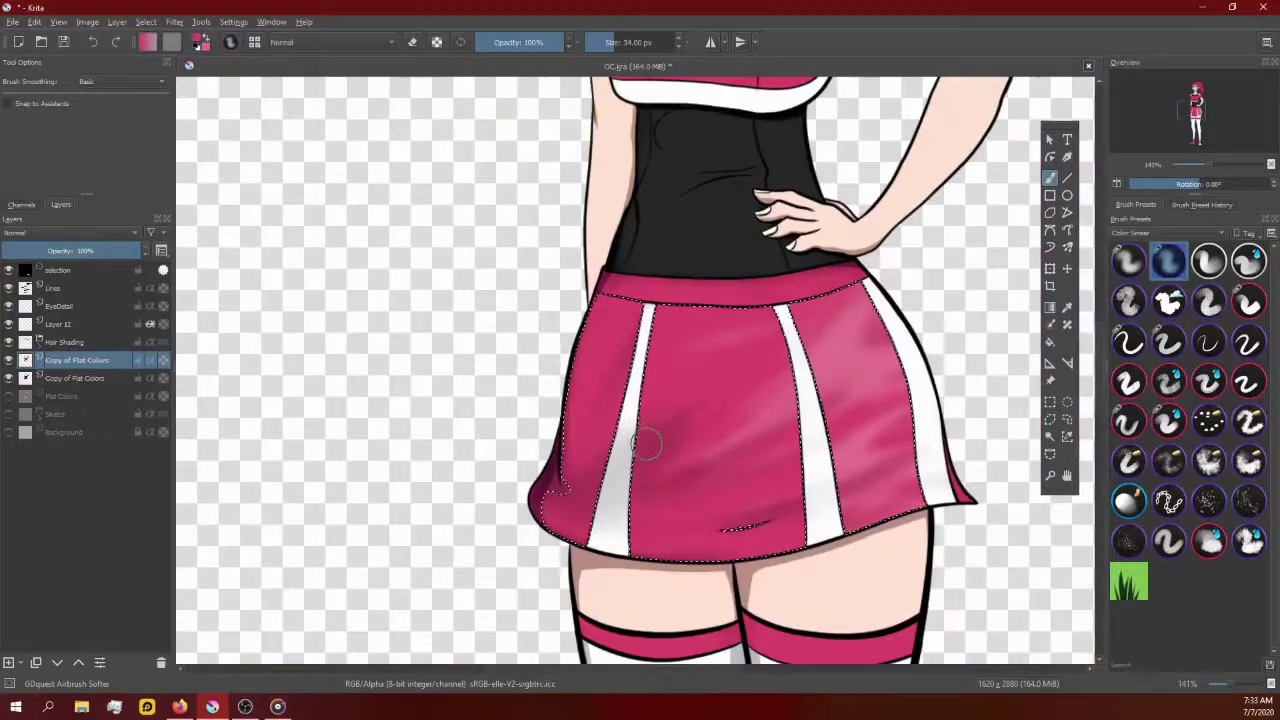
scroll(600, 470, "up", 1)
scroll(640, 500, "up", 2)
scroll(685, 529, "down", 1)
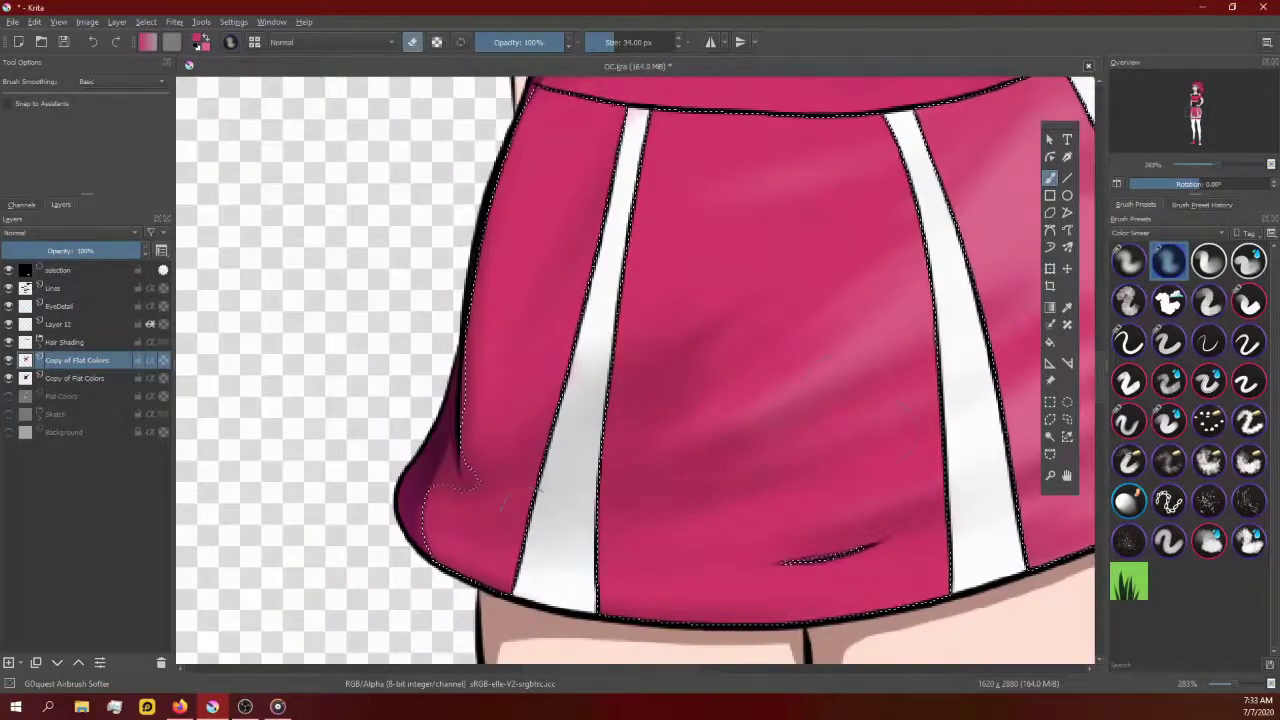
scroll(650, 400, "up", 1)
scroll(746, 272, "down", 1)
scroll(545, 328, "down", 2)
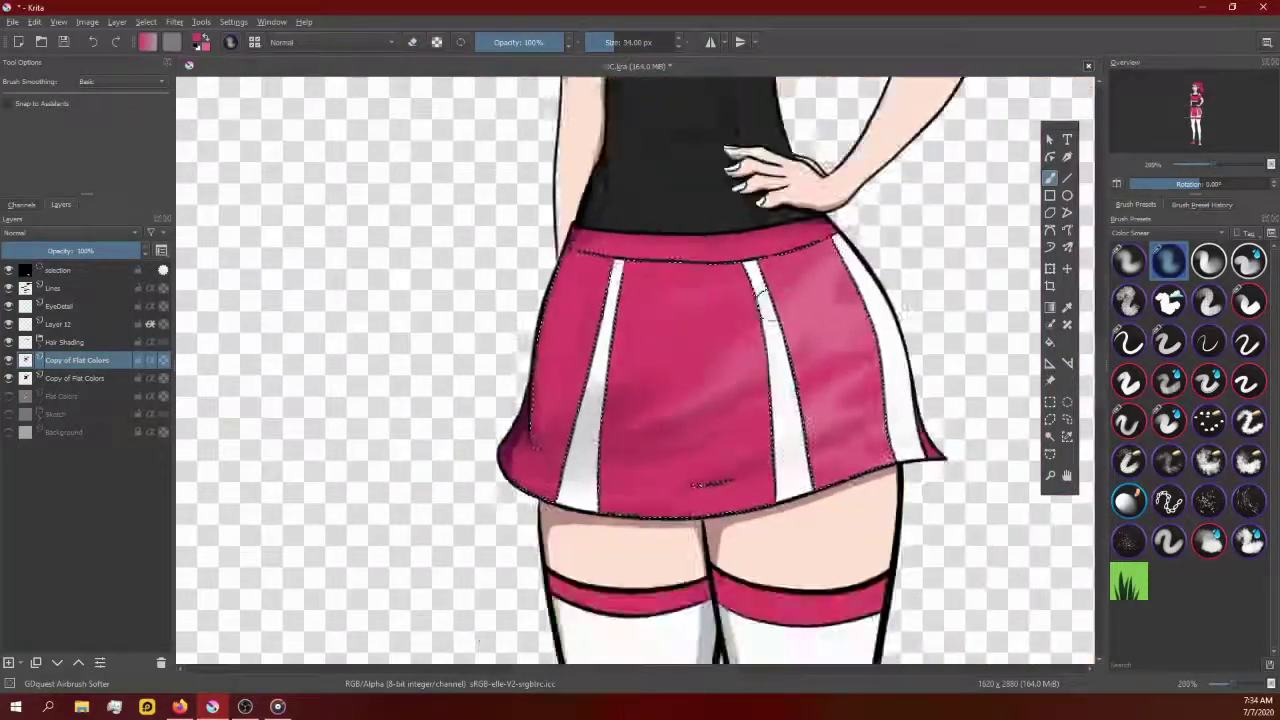
scroll(737, 408, "up", 2)
Step: Erase the hard-edged patches on the skirt panels in eraser mode
key("e")
scroll(737, 408, "down", 1)
scroll(700, 450, "up", 1)
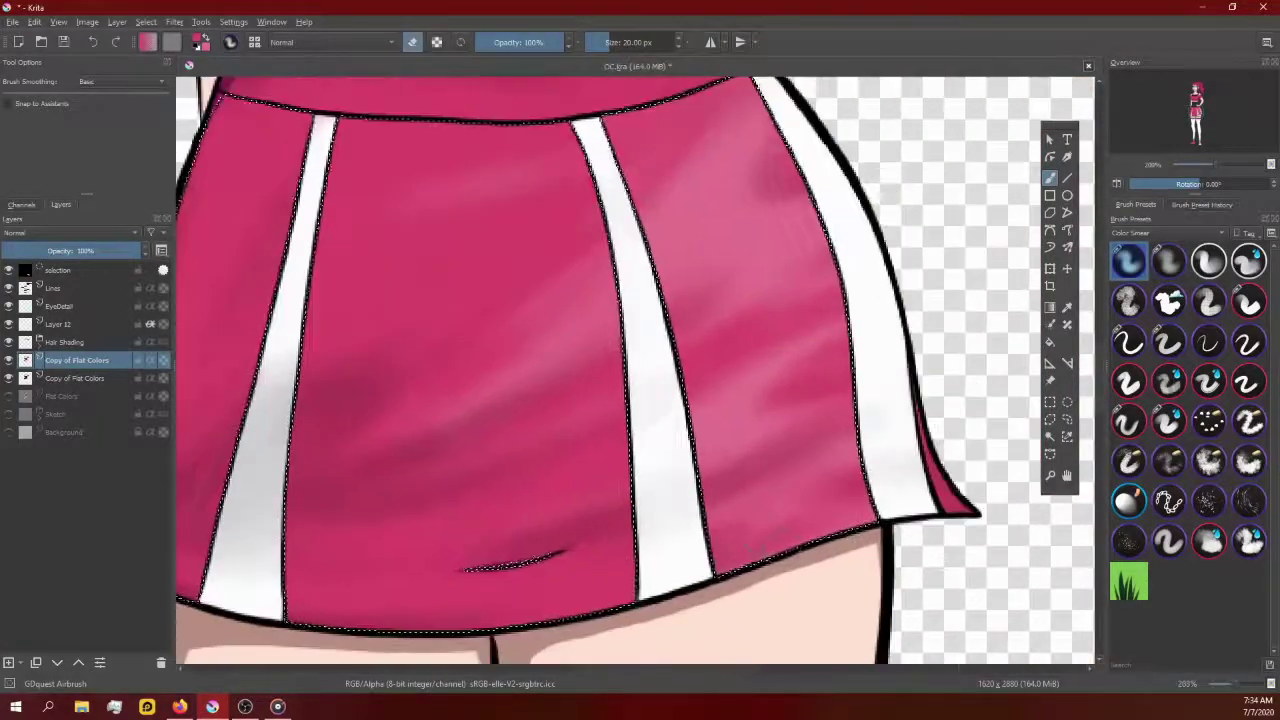
scroll(757, 528, "up", 1)
scroll(537, 571, "down", 2)
scroll(699, 493, "up", 1)
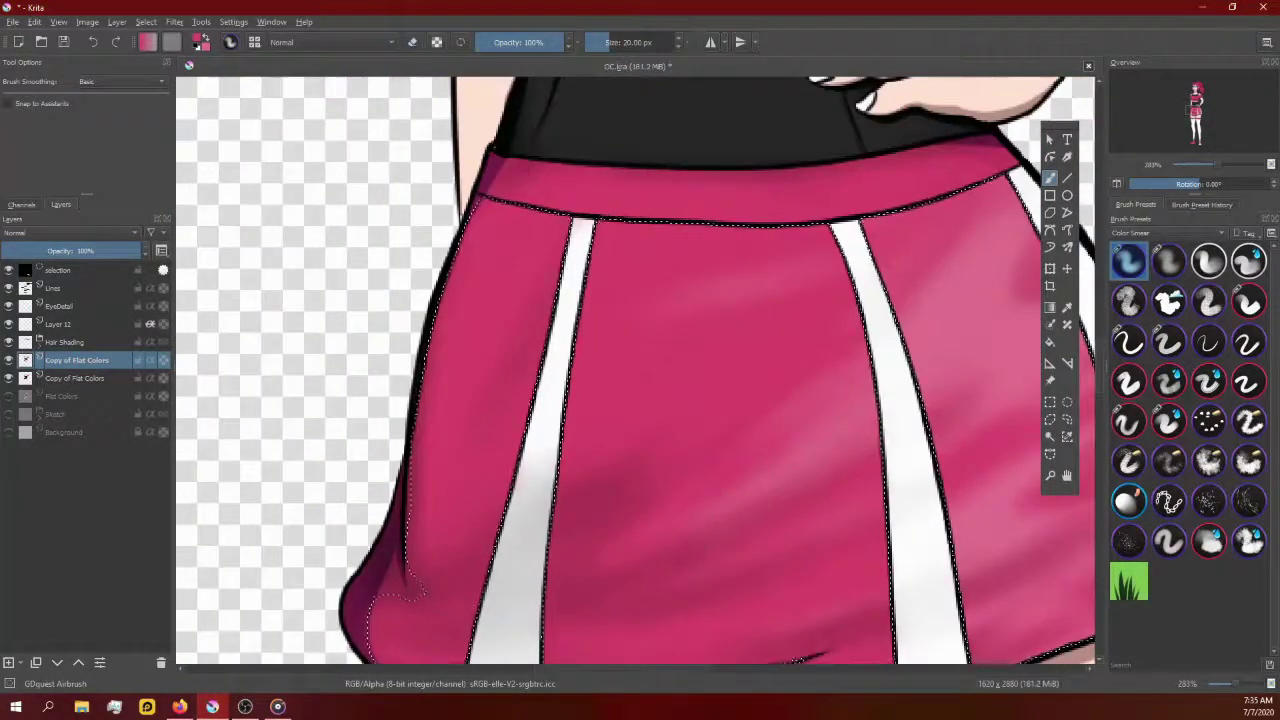
scroll(400, 595, "down", 1)
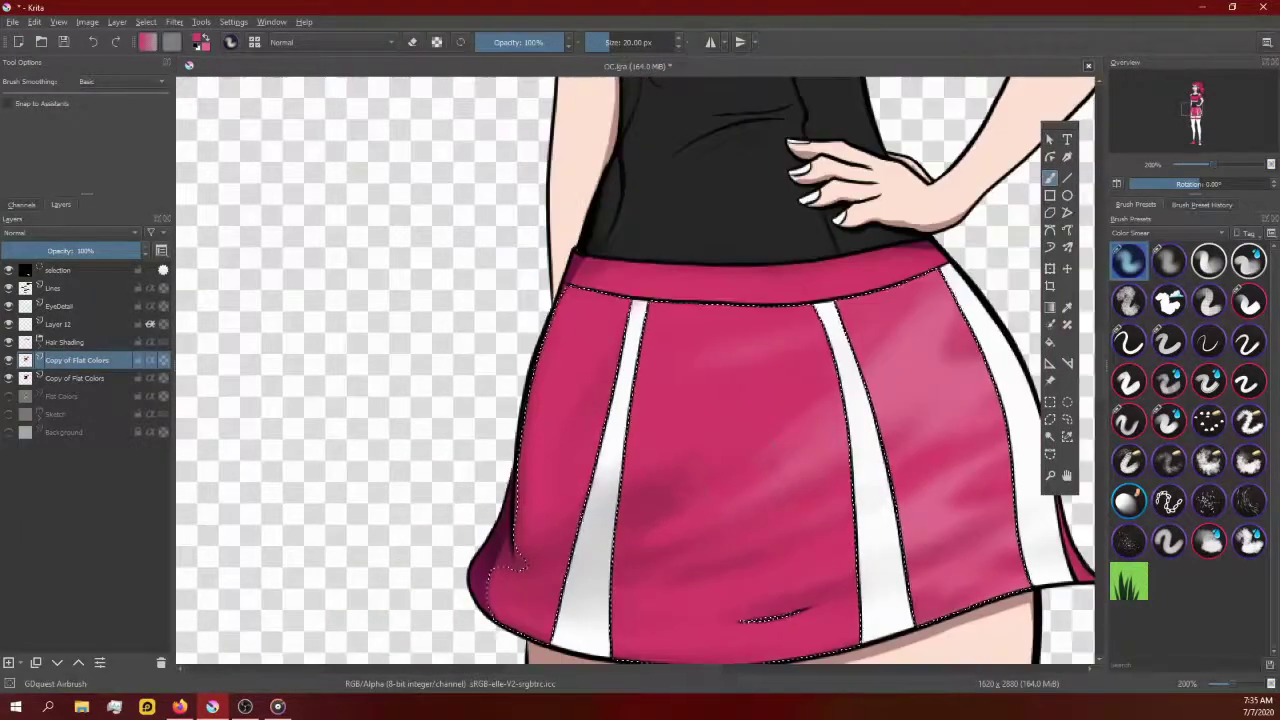
scroll(450, 400, "down", 1)
scroll(848, 315, "up", 1)
Step: Smooth the skirt with the larger softer airbrush, then magic-wand select the waistband
key("/")
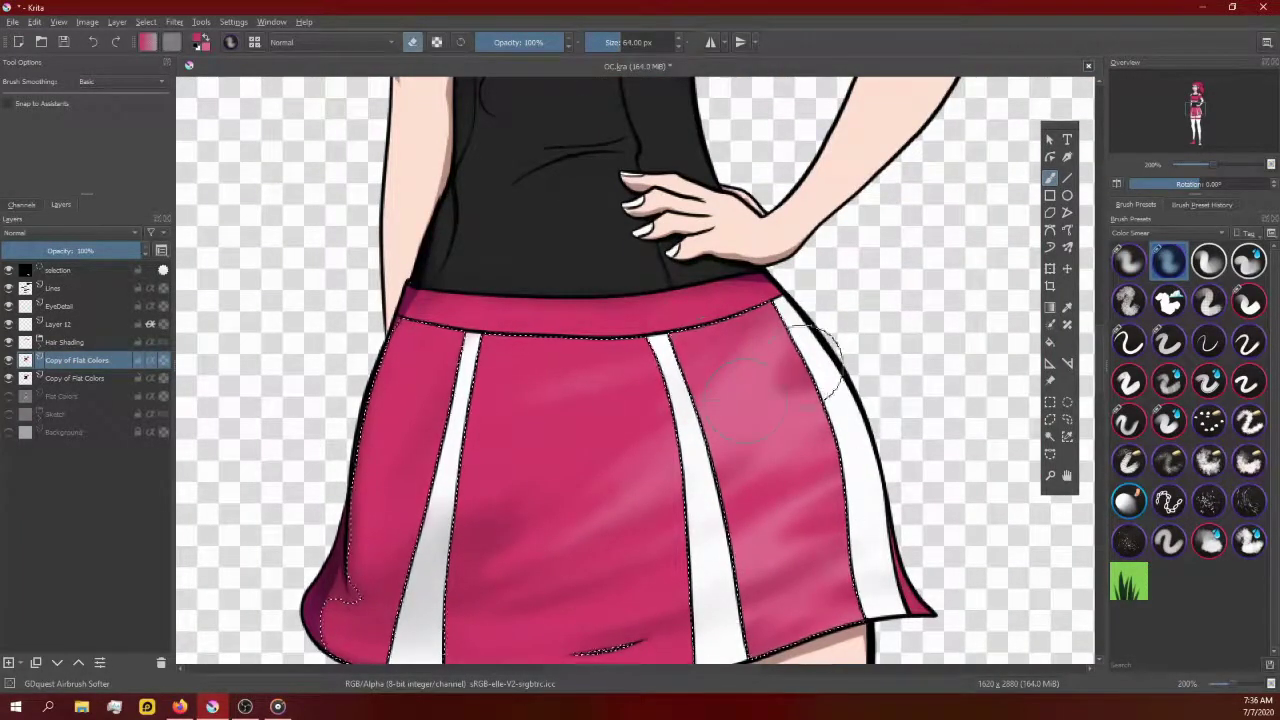
scroll(741, 401, "down", 1)
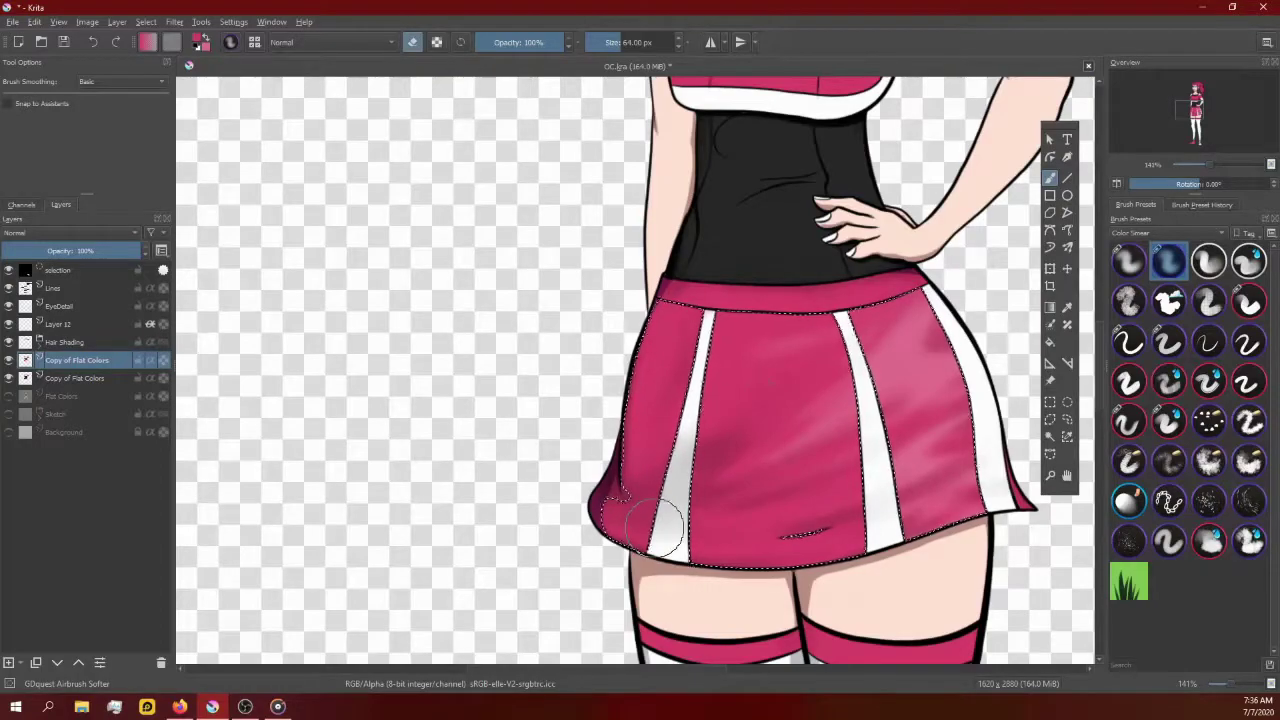
scroll(560, 550, "up", 1)
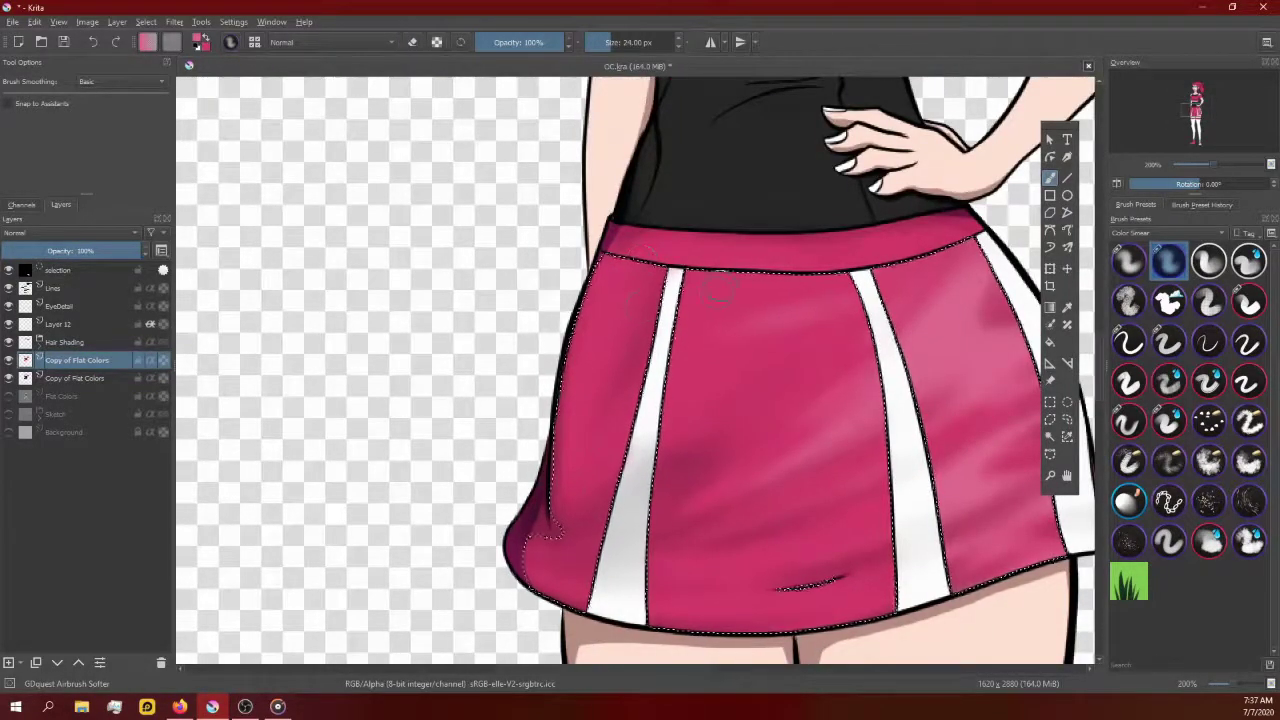
scroll(720, 288, "down", 1)
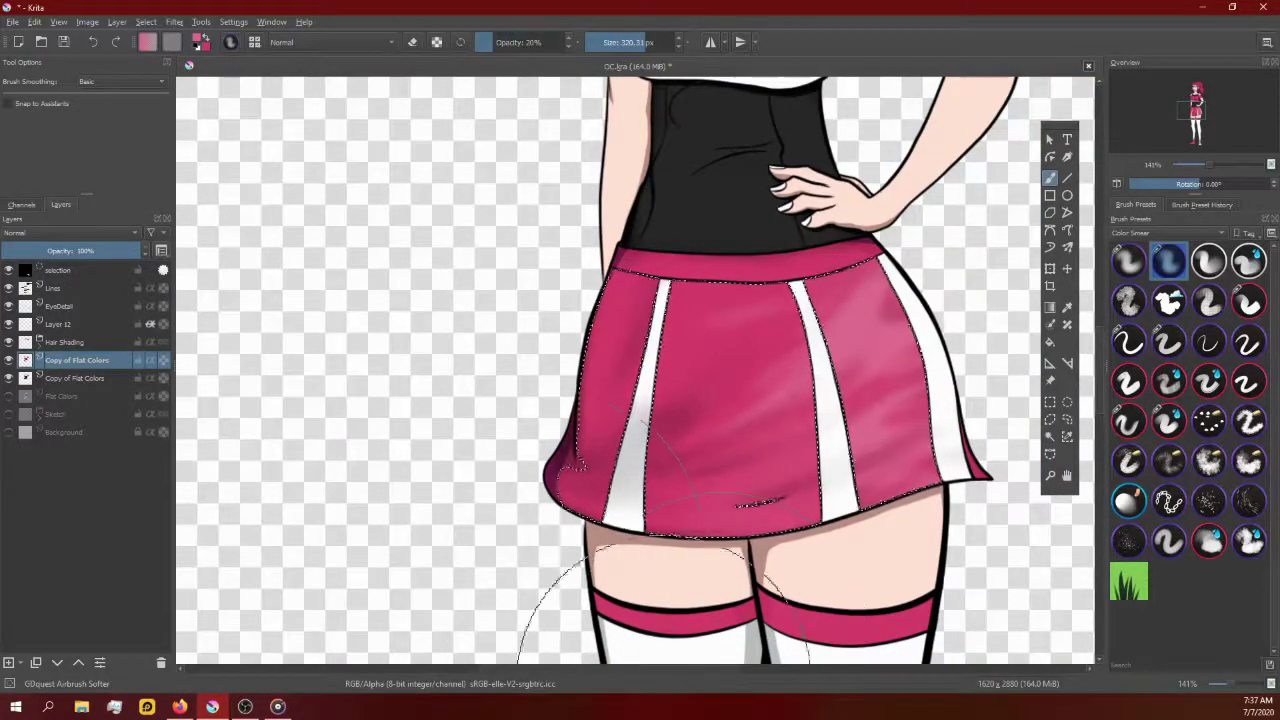
scroll(500, 509, "down", 1)
scroll(778, 328, "up", 3)
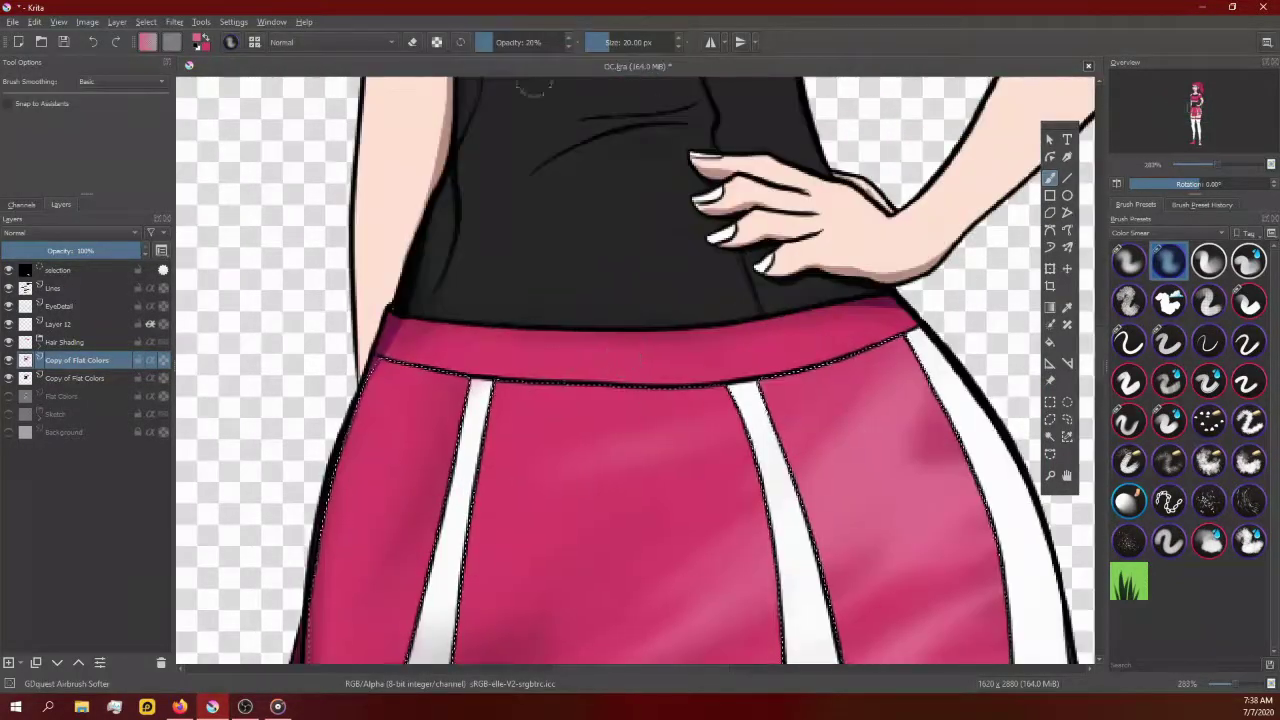
left_click(517, 350)
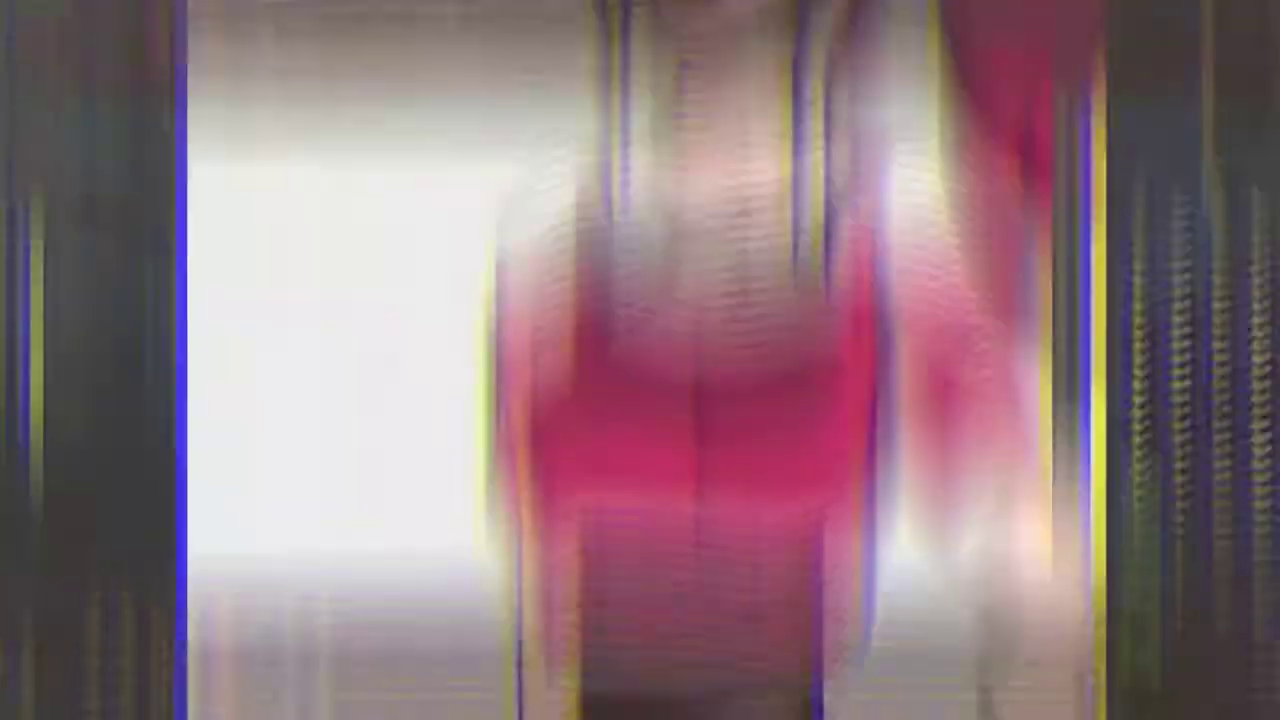
Step: Airbrush a soft pink highlight across the upper chest of the top on Layer 14
key("b")
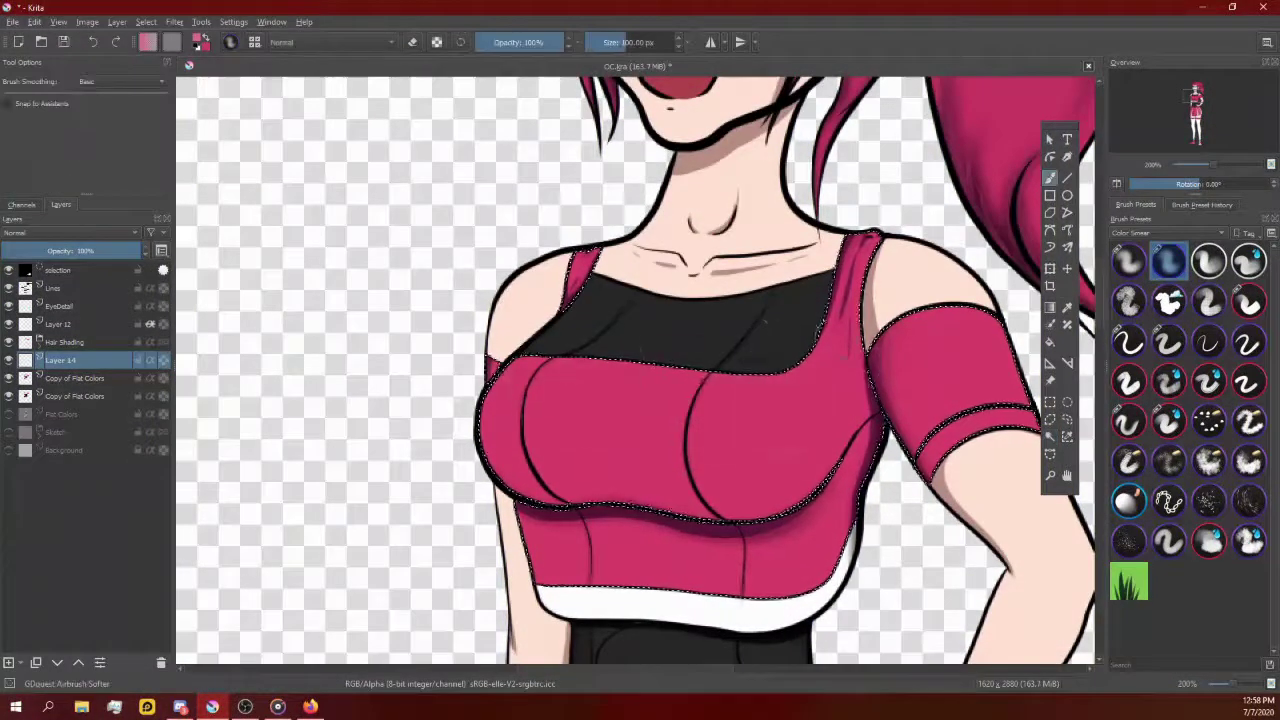
left_click_drag(520, 410, 860, 400)
scroll(738, 427, "up", 1)
scroll(414, 357, "down", 3)
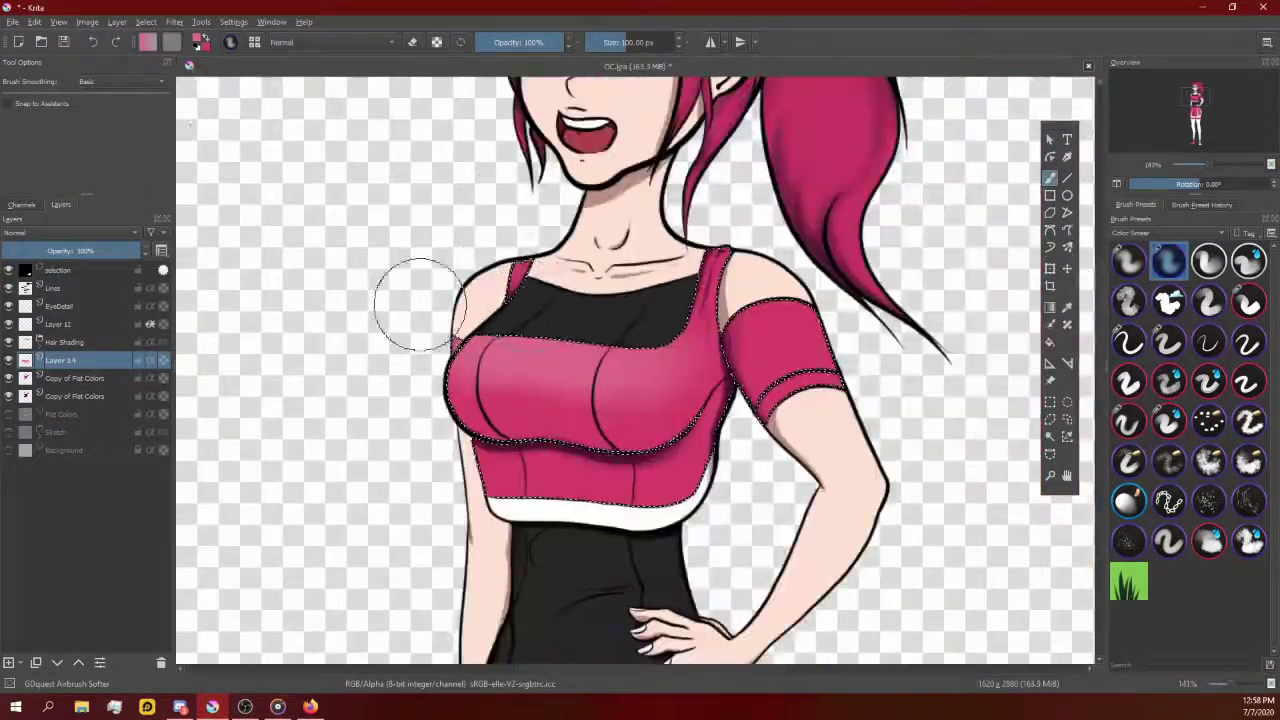
scroll(600, 100, "up", 2)
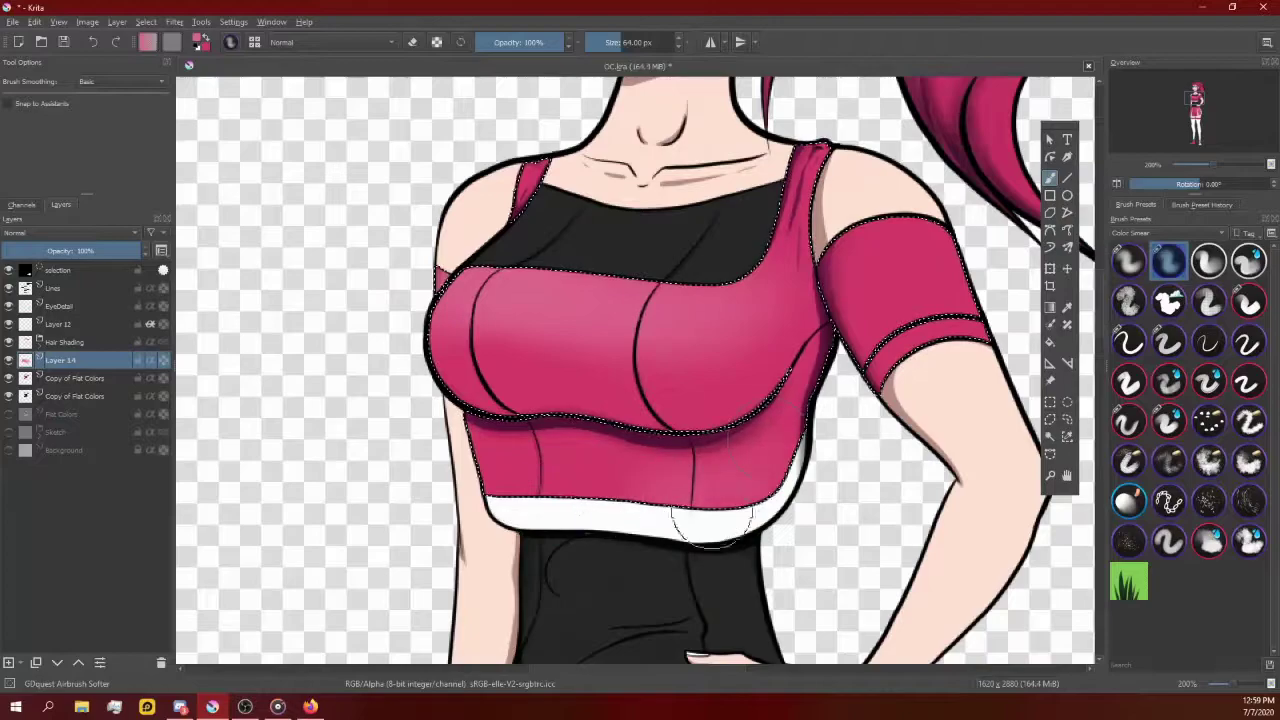
scroll(681, 406, "down", 2)
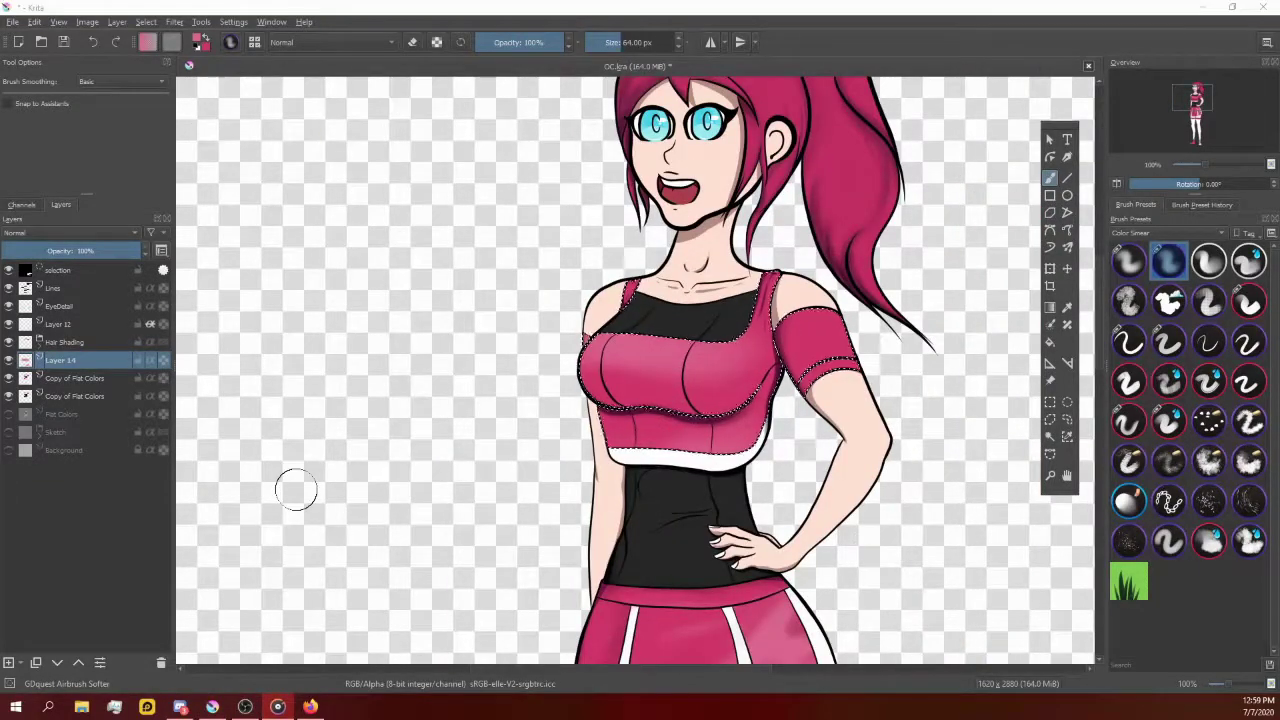
scroll(652, 287, "up", 2)
scroll(714, 229, "down", 2)
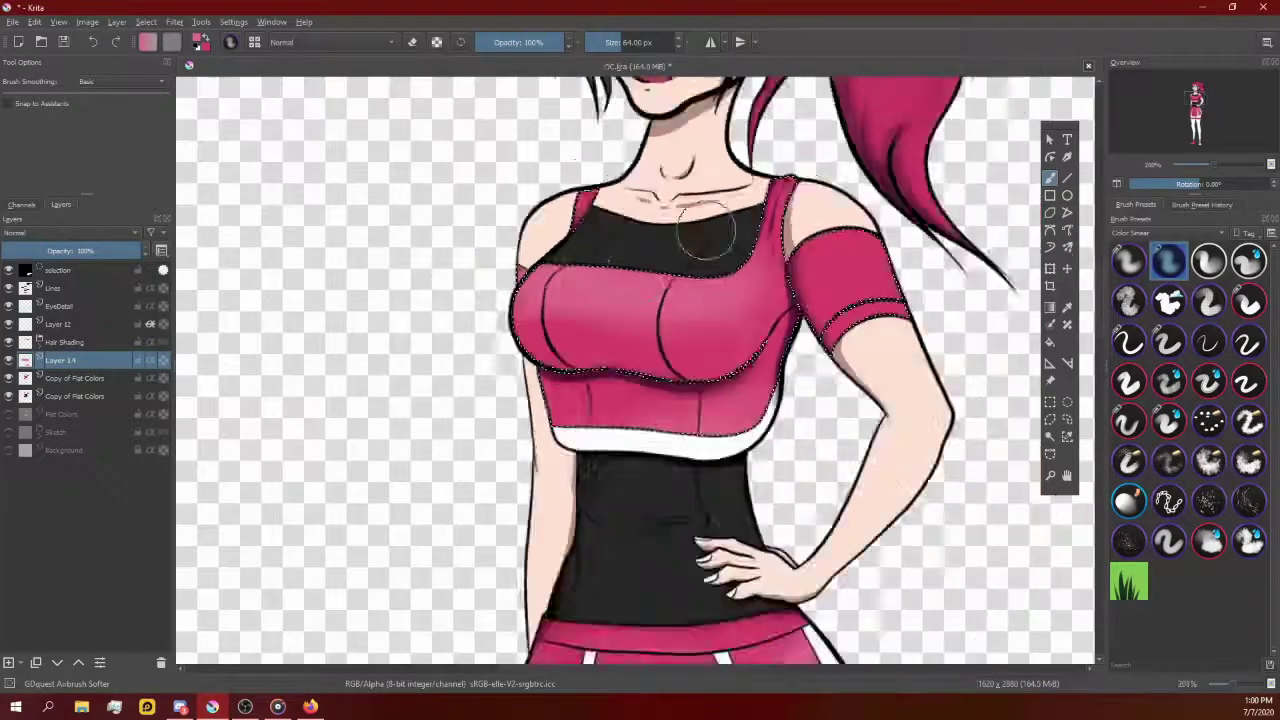
scroll(871, 366, "up", 3)
scroll(690, 522, "down", 1)
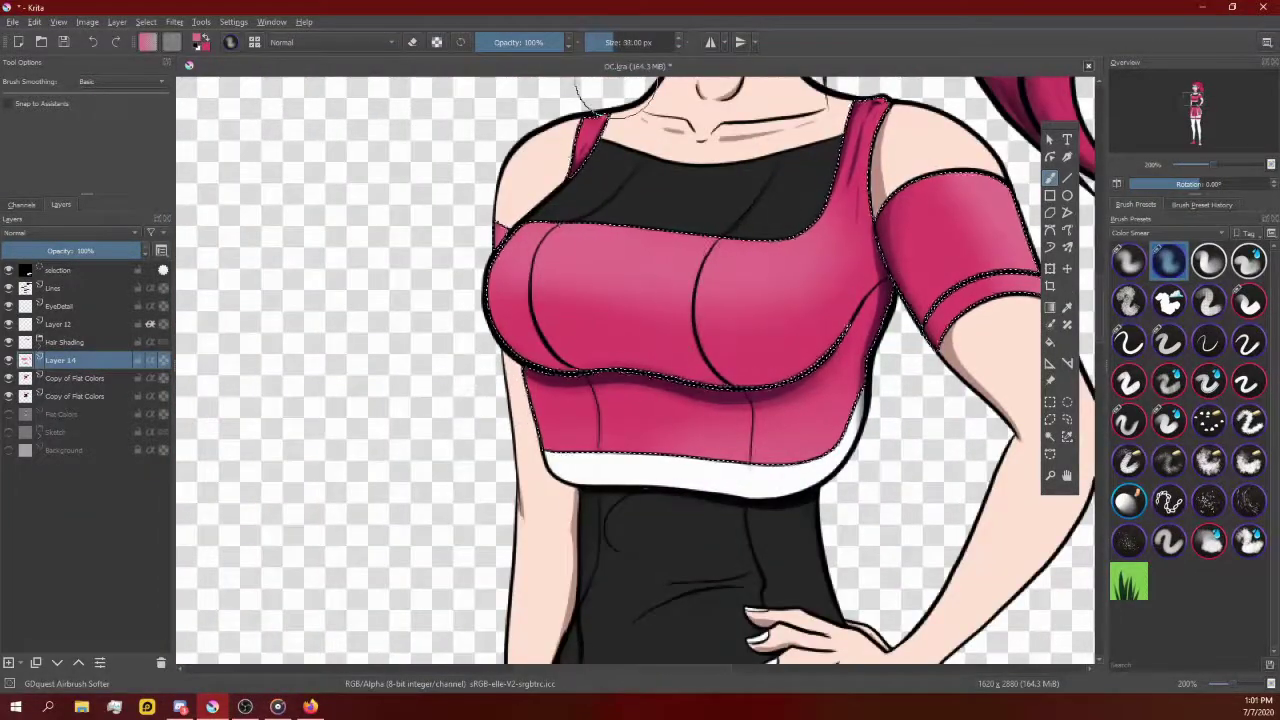
scroll(470, 340, "up", 1)
scroll(612, 92, "up", 3)
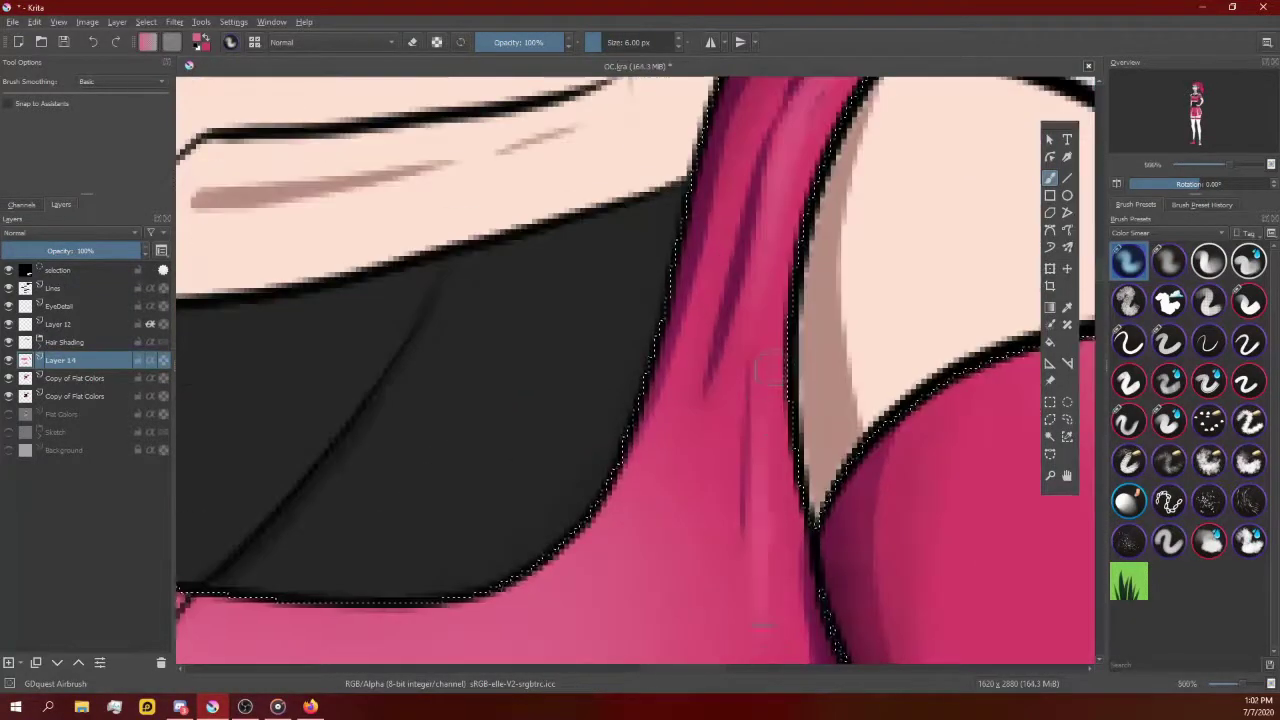
scroll(983, 404, "down", 1)
scroll(800, 310, "down", 3)
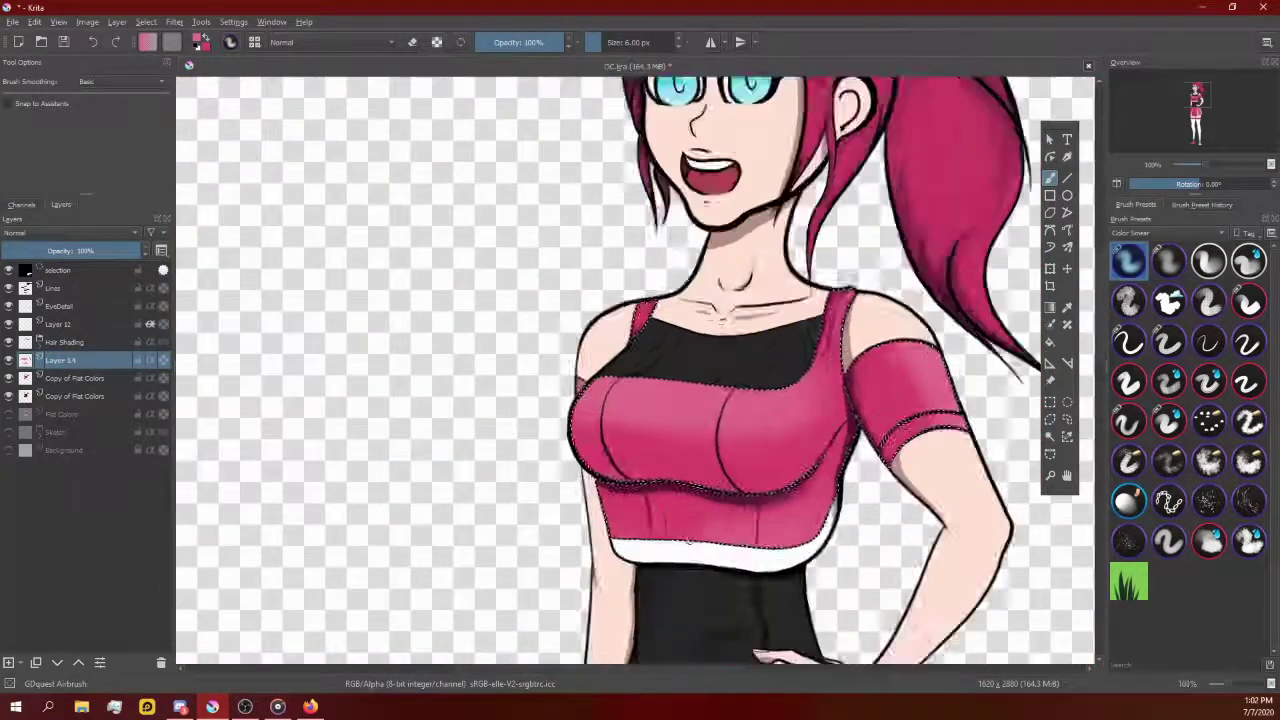
scroll(630, 458, "up", 3)
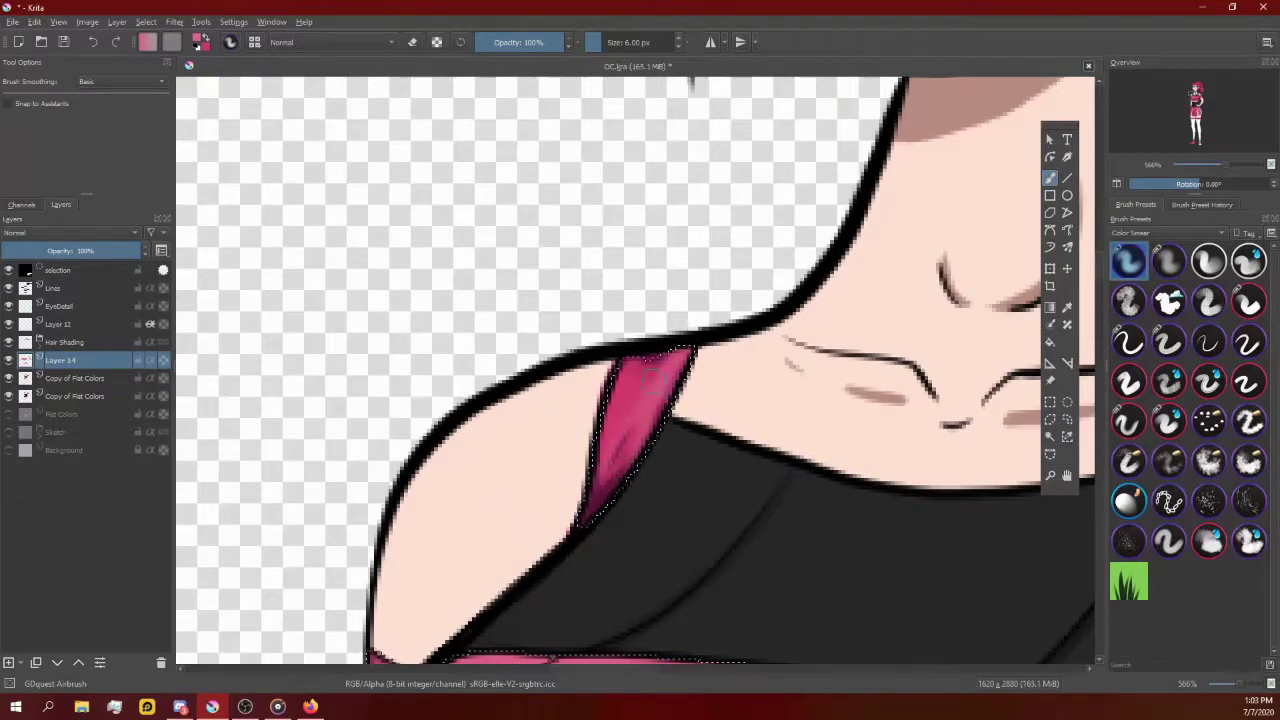
scroll(650, 378, "down", 2)
scroll(566, 417, "down", 1)
scroll(566, 417, "down", 3)
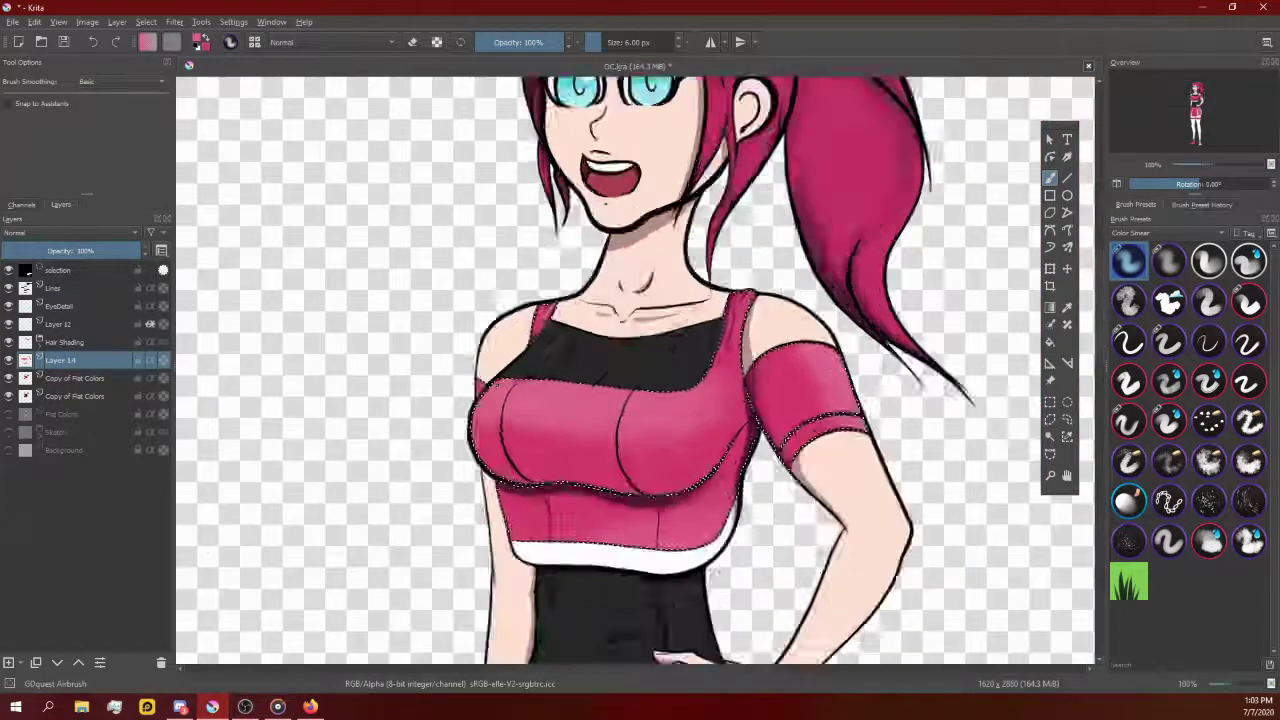
scroll(773, 350, "up", 4)
scroll(643, 115, "down", 4)
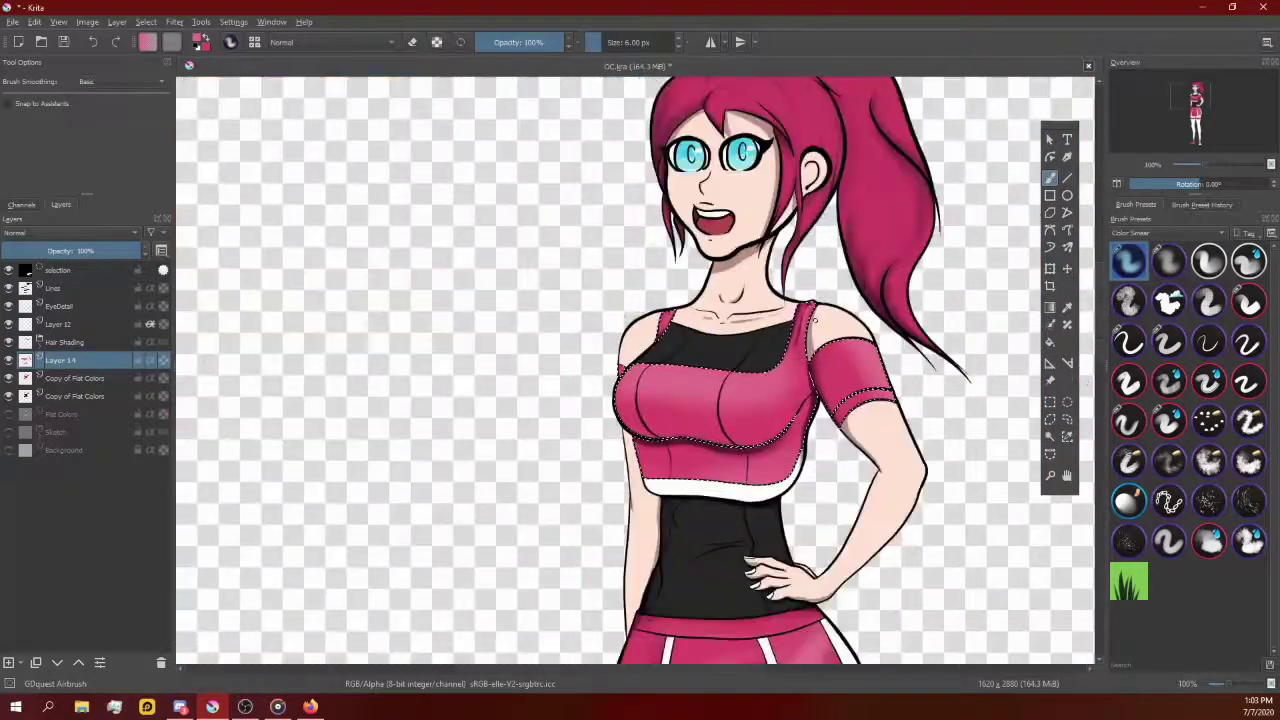
scroll(643, 115, "up", 3)
scroll(534, 397, "up", 1)
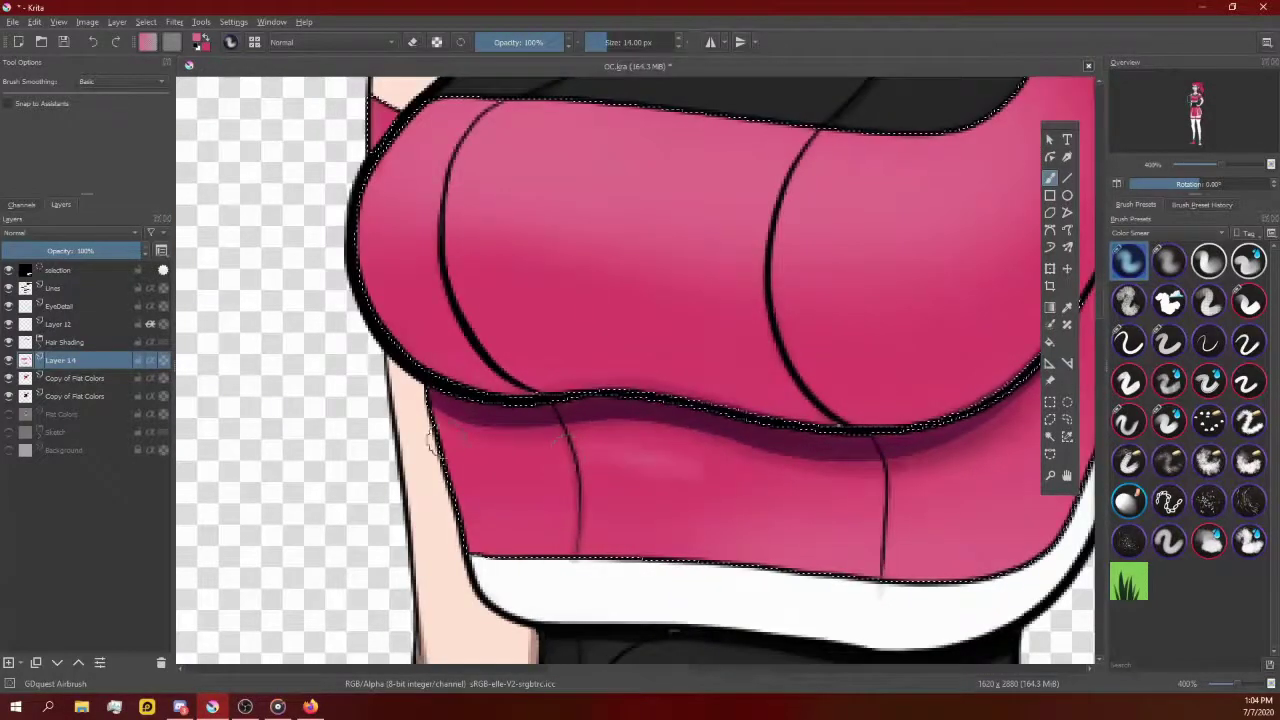
Step: Switch to the GDQuest Airbrush Softer preset and reduce the brush to 24 px for blending
left_click(1168, 261)
scroll(614, 340, "down", 1)
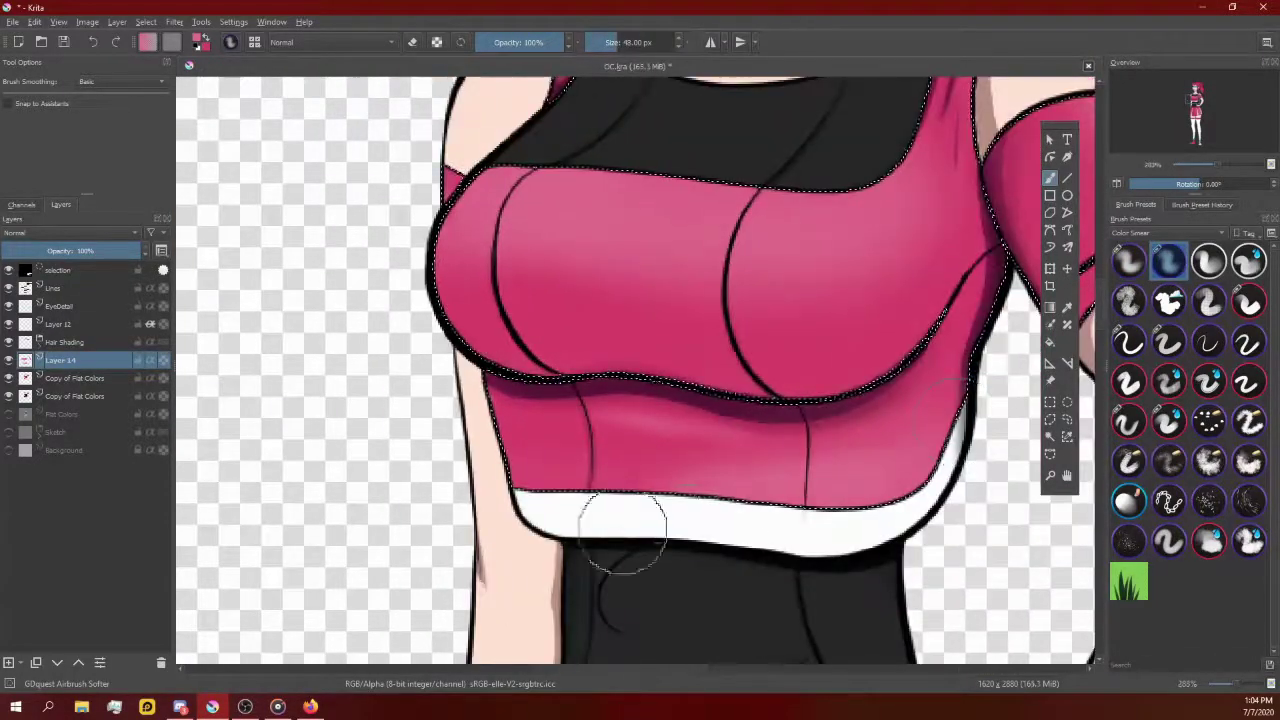
scroll(506, 343, "down", 3)
scroll(506, 343, "up", 3)
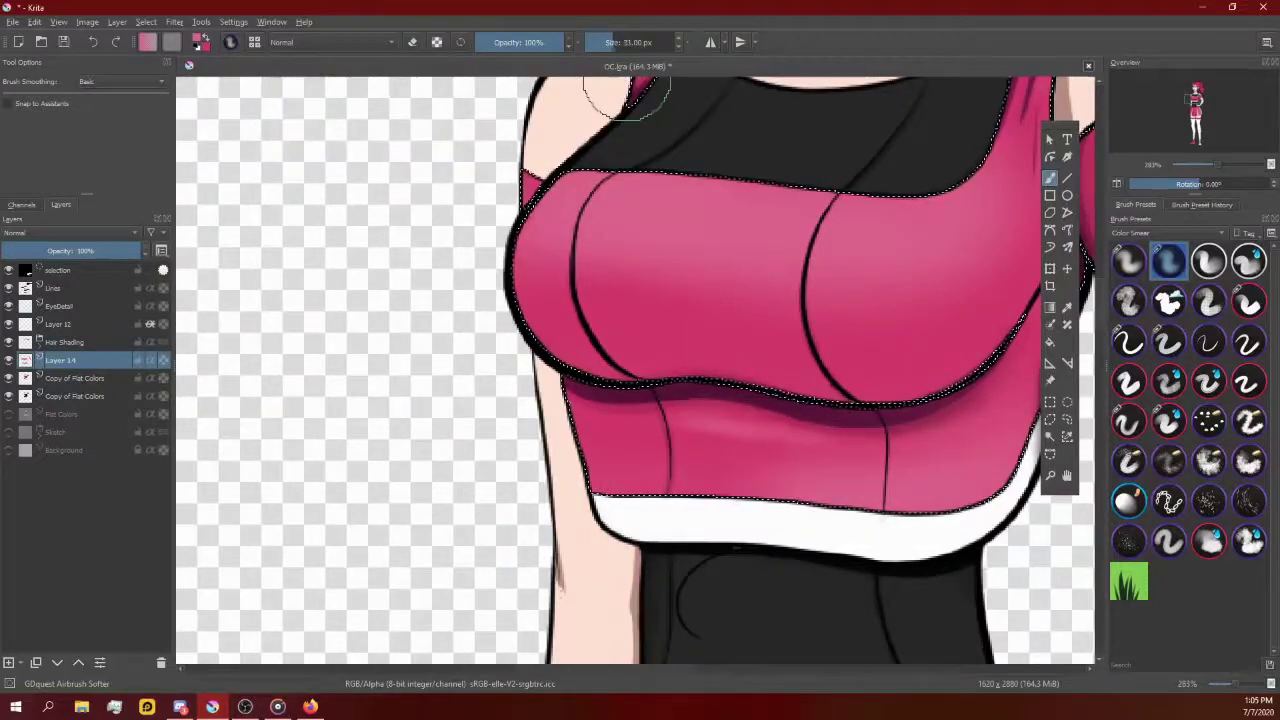
scroll(578, 462, "up", 1)
key("bracketleft")
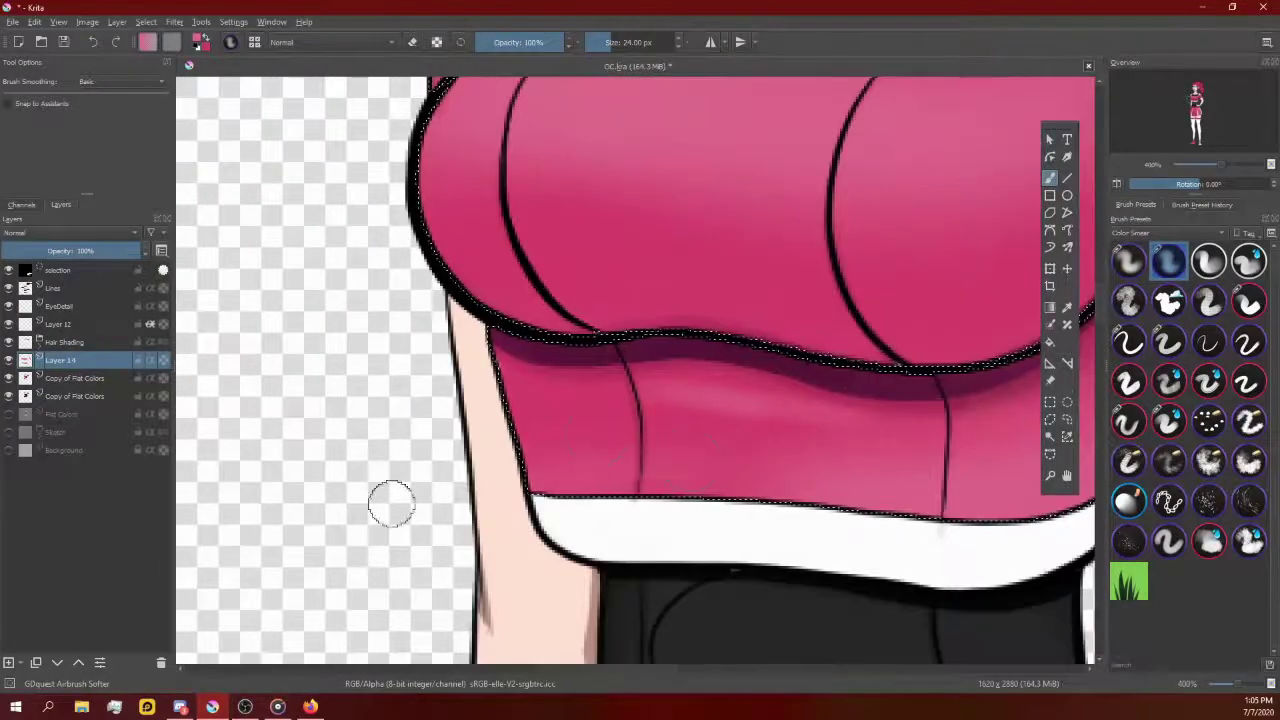
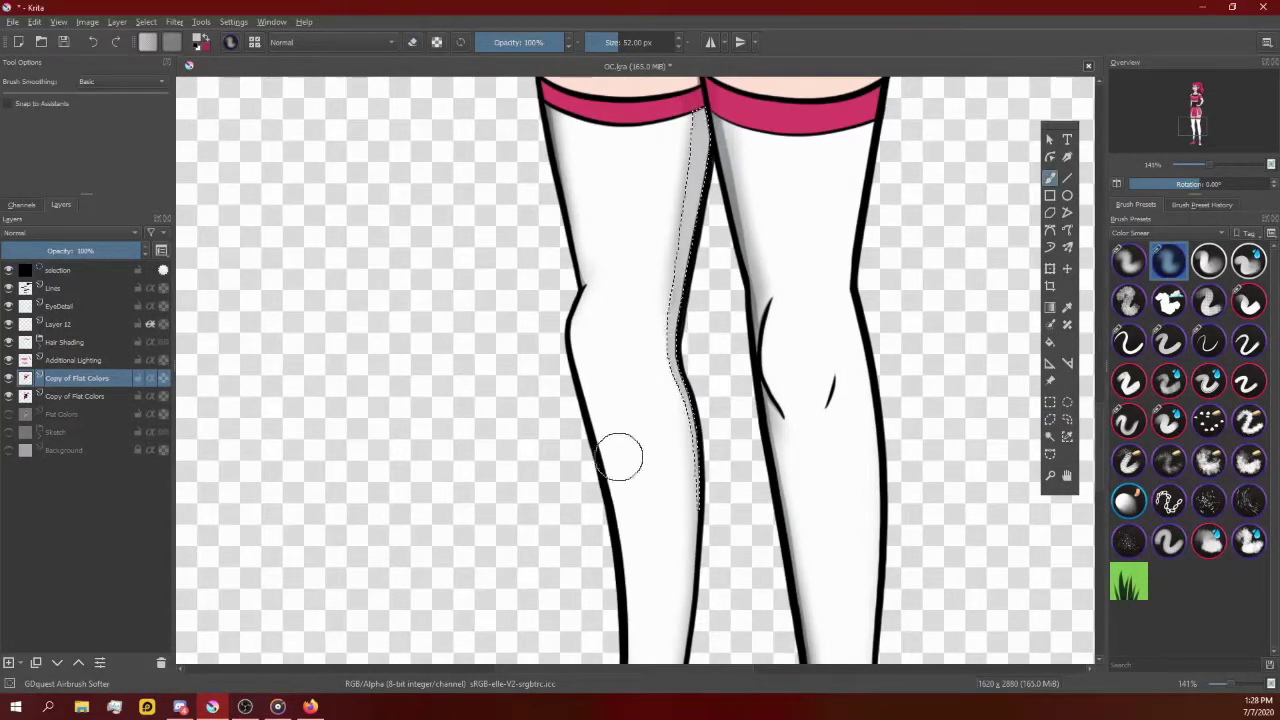
Step: Erase along the inner left stocking's grey shading with the soft airbrush to lighten it
key("e")
key("b")
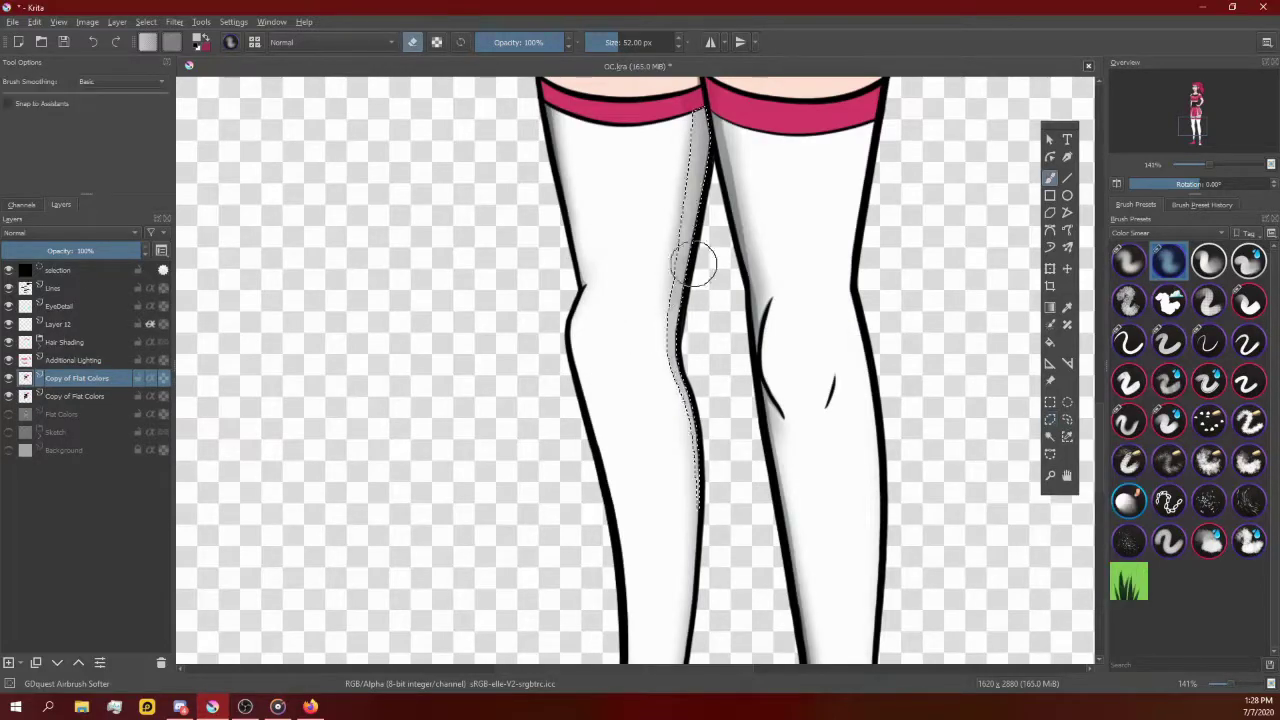
left_click_drag(686, 257, 690, 130)
key("ctrl+shift+a")
Step: Shrink the brush to 14 px and zoom around the stocking
key("[")
key("[")
key("[")
scroll(700, 120, "up", 1)
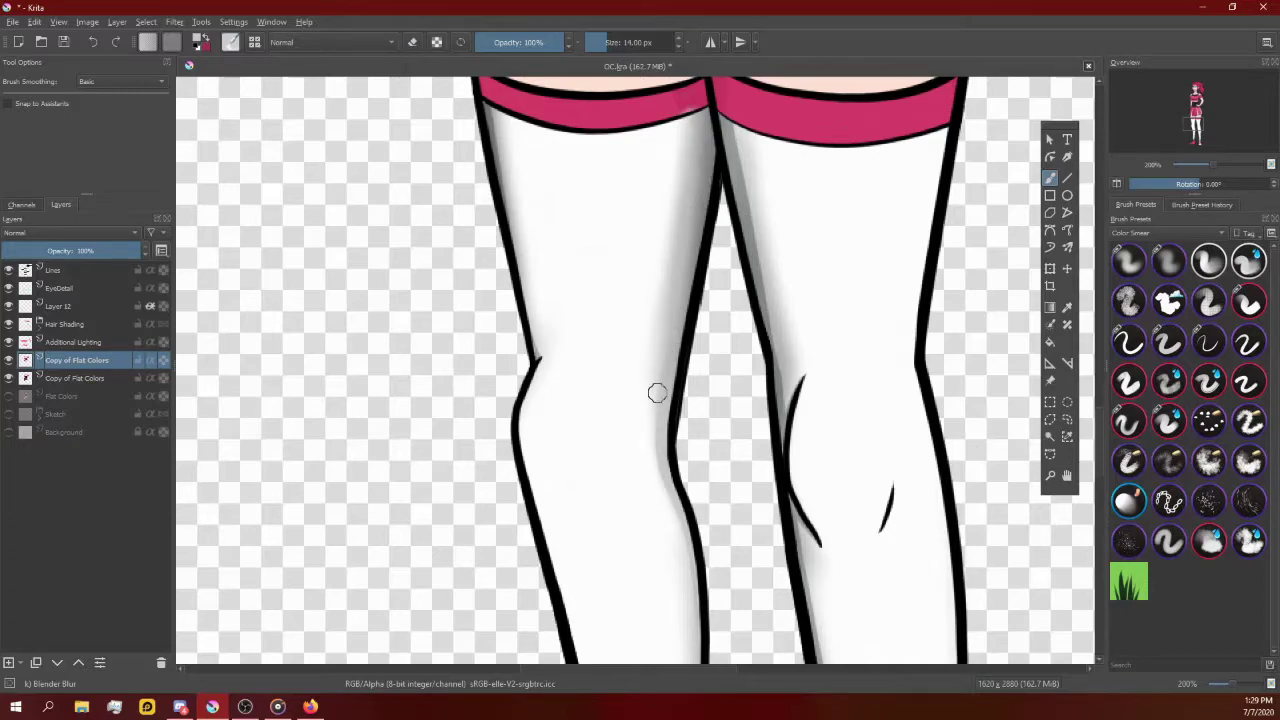
scroll(668, 339, "down", 1)
scroll(672, 470, "up", 1)
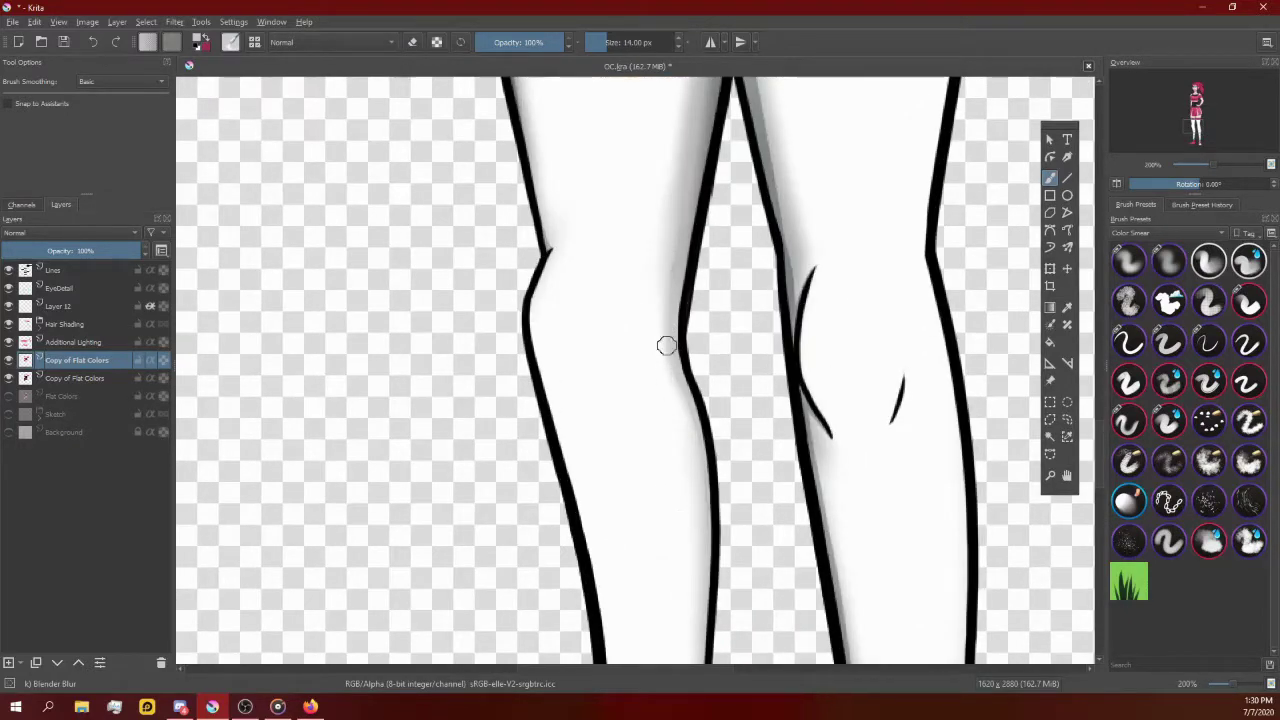
scroll(666, 345, "down", 1)
scroll(609, 566, "down", 3)
scroll(548, 263, "up", 2)
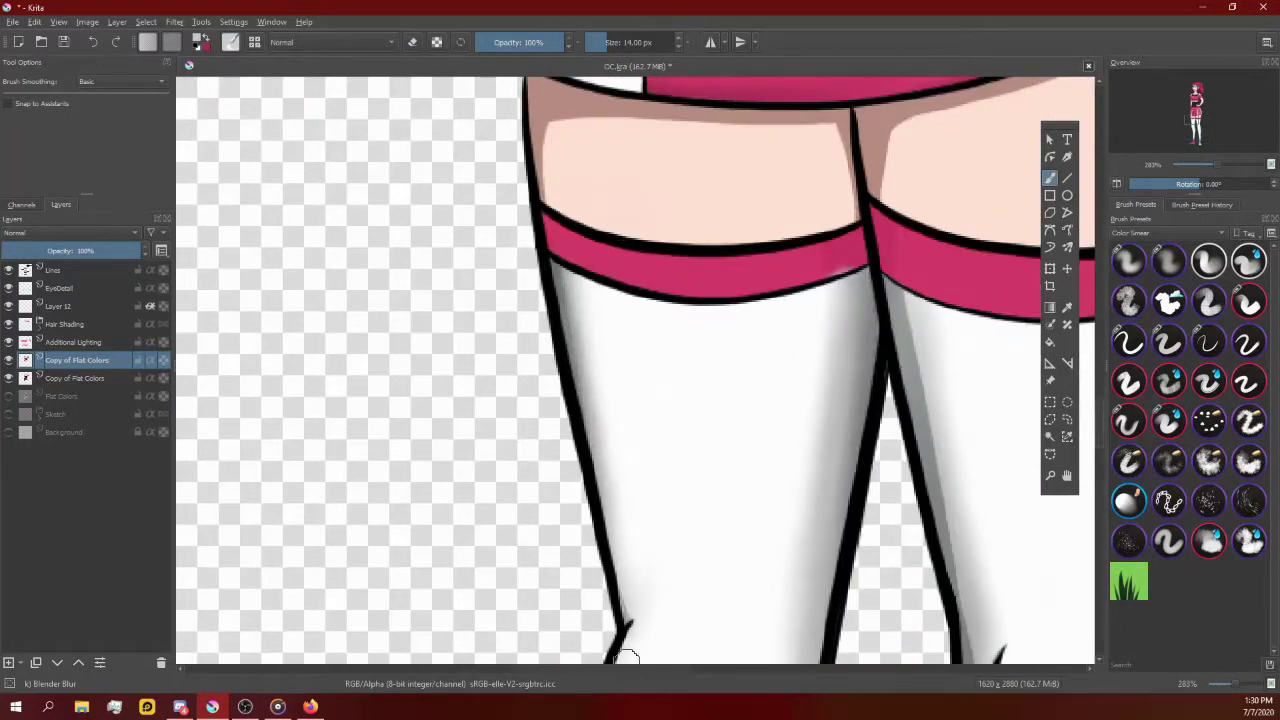
scroll(600, 520, "down", 1)
scroll(600, 330, "up", 2)
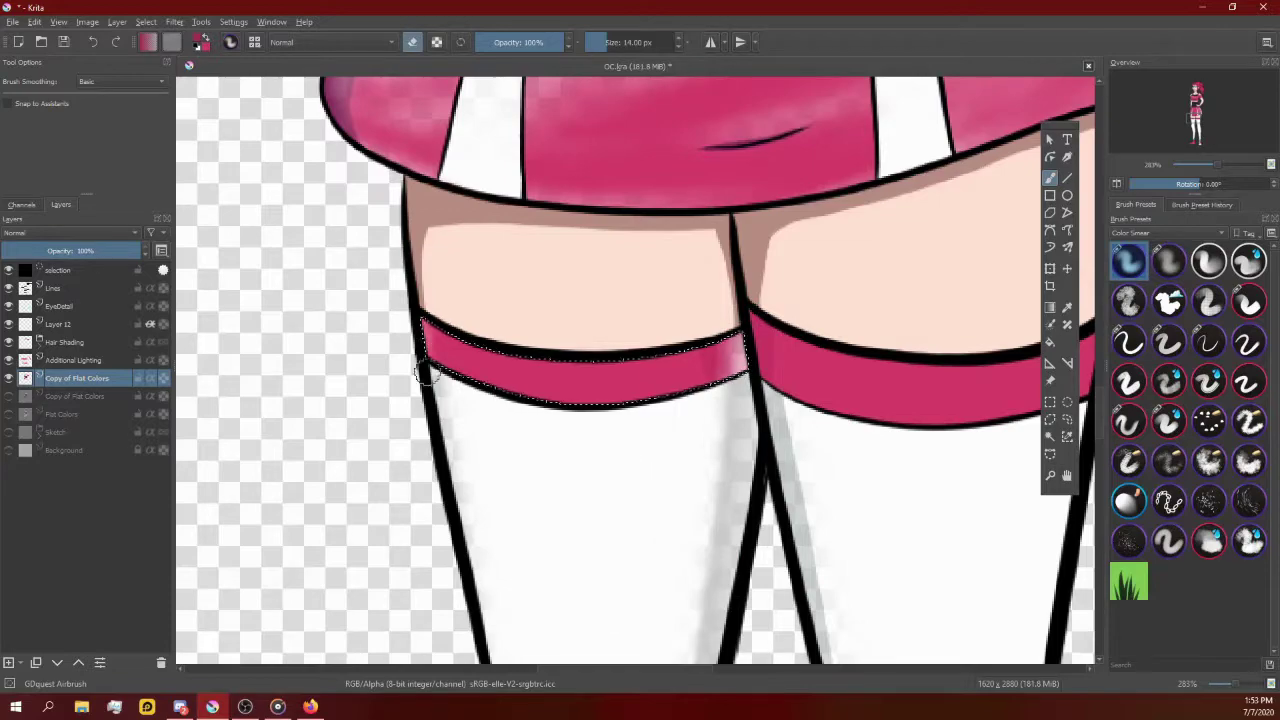
Step: Bring the left pink sock band into view, dismissing a Hue/Saturation adjustment unapplied
left_click_drag(440, 365, 598, 392)
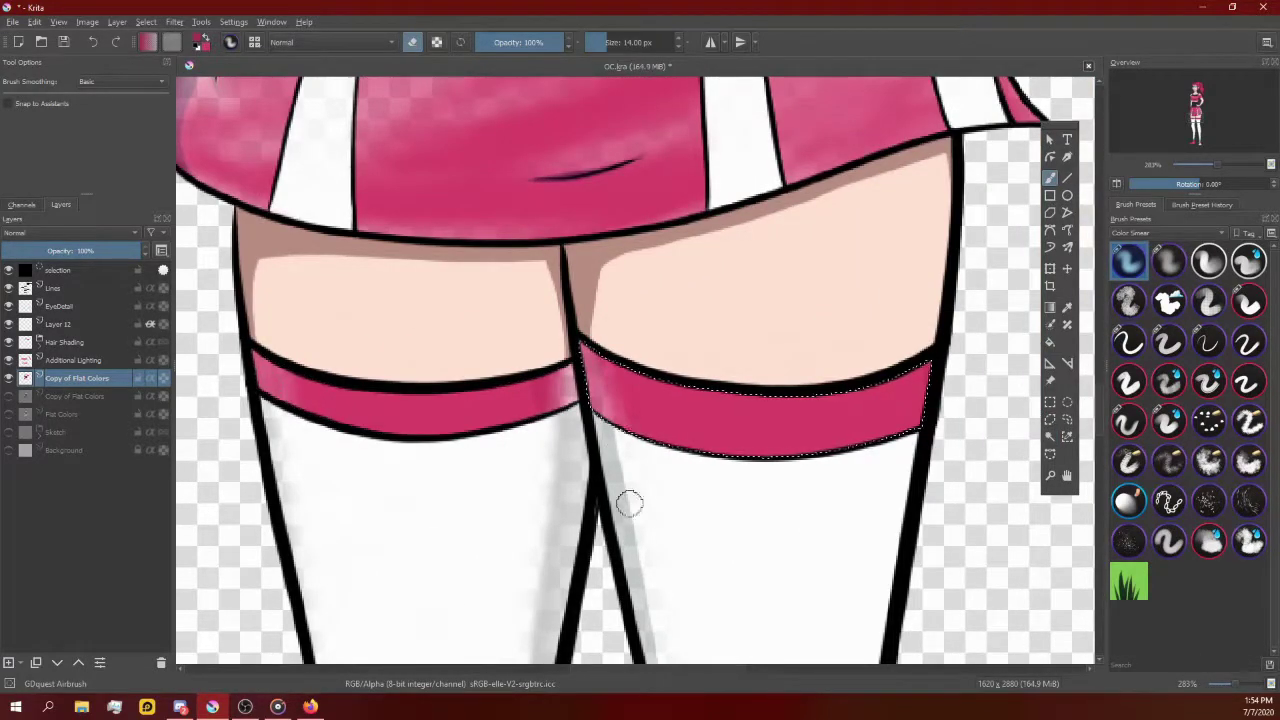
scroll(629, 503, "up", 1)
scroll(668, 340, "down", 1)
scroll(771, 563, "down", 1)
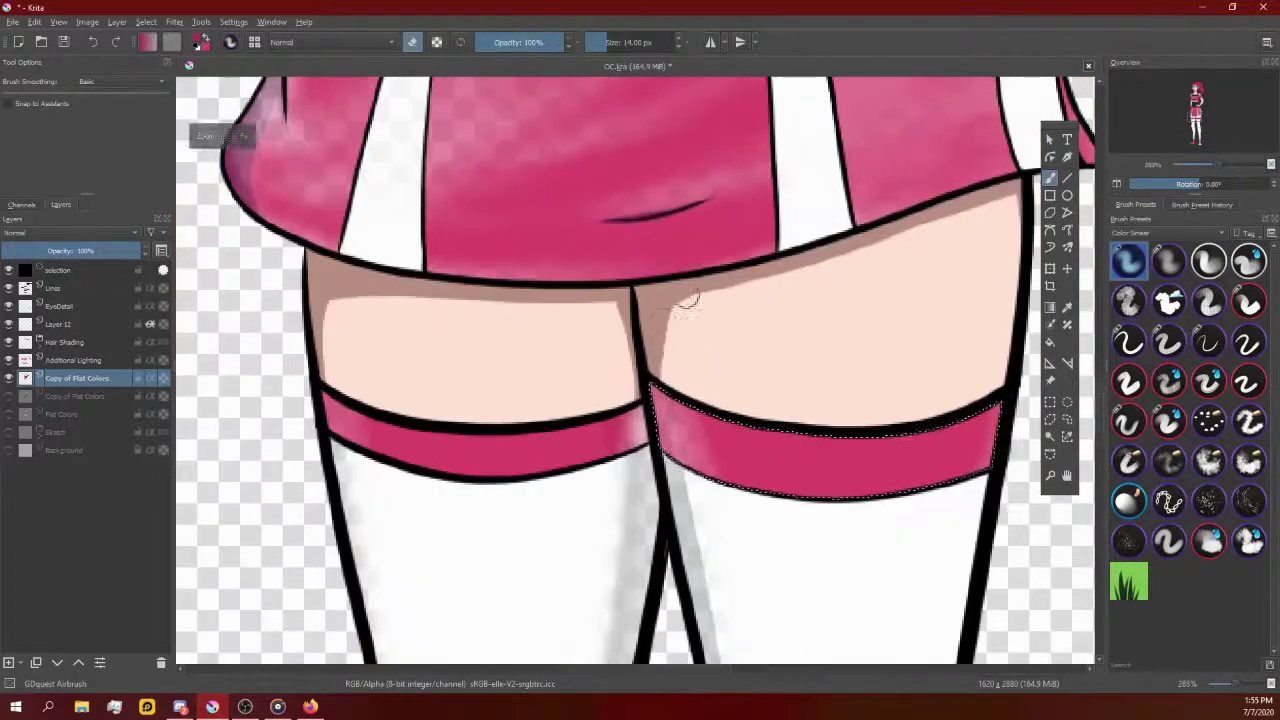
scroll(686, 357, "down", 1)
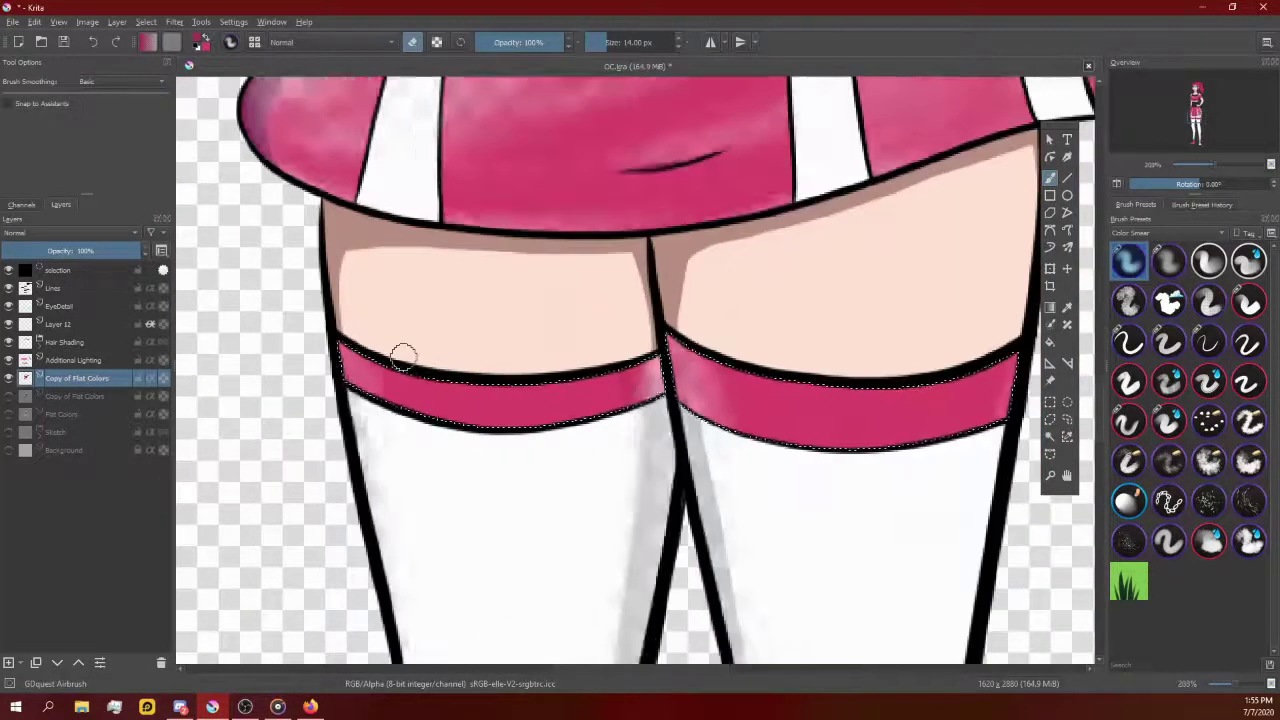
key("ctrl+u")
key("Escape")
key("Page_Up")
scroll(402, 356, "down", 1)
scroll(673, 354, "up", 2)
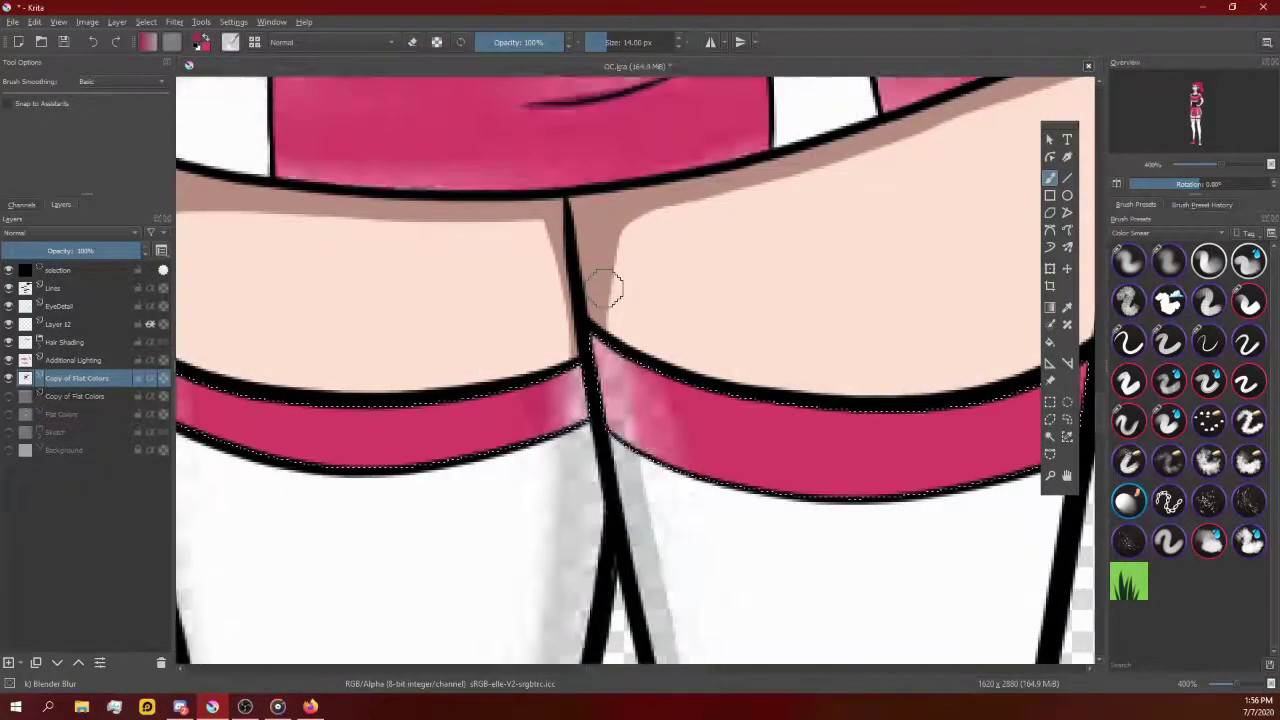
Step: Swap between the Copy of Flat Colors layers and settle on a firmer airbrush at 8 px
key("Page_Down")
left_click(1128, 342)
key("Page_Up")
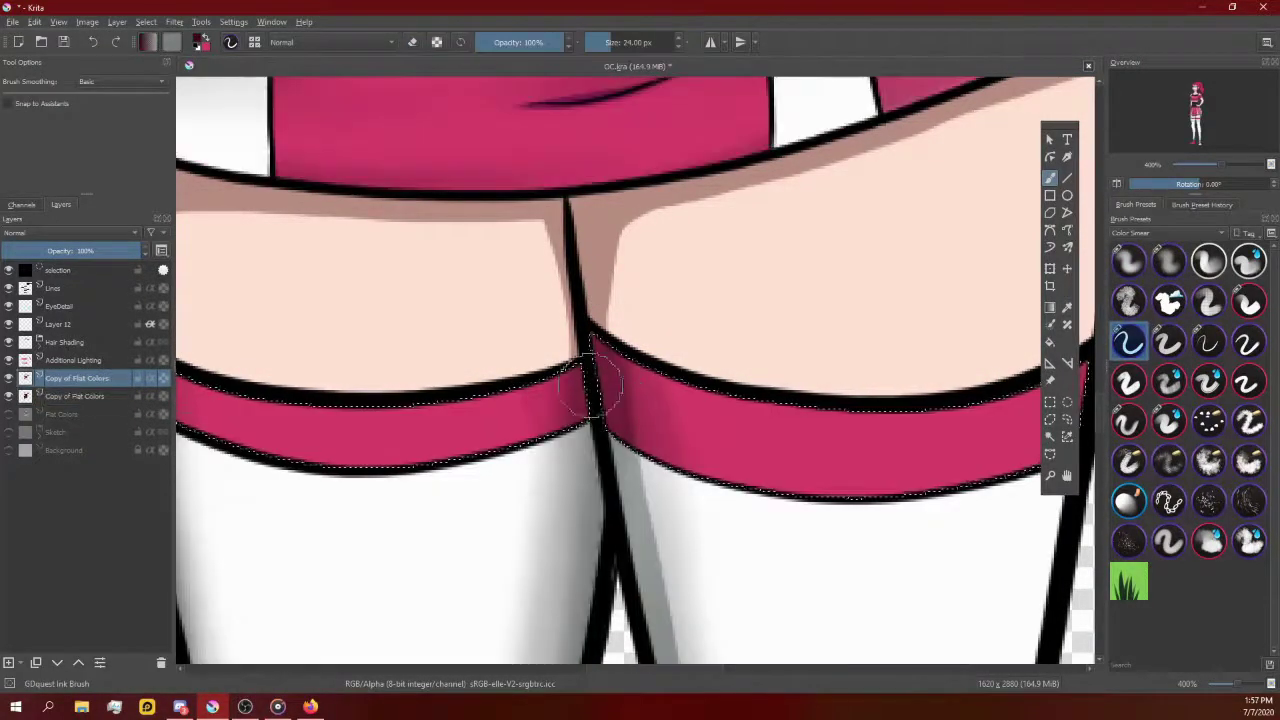
key("slash")
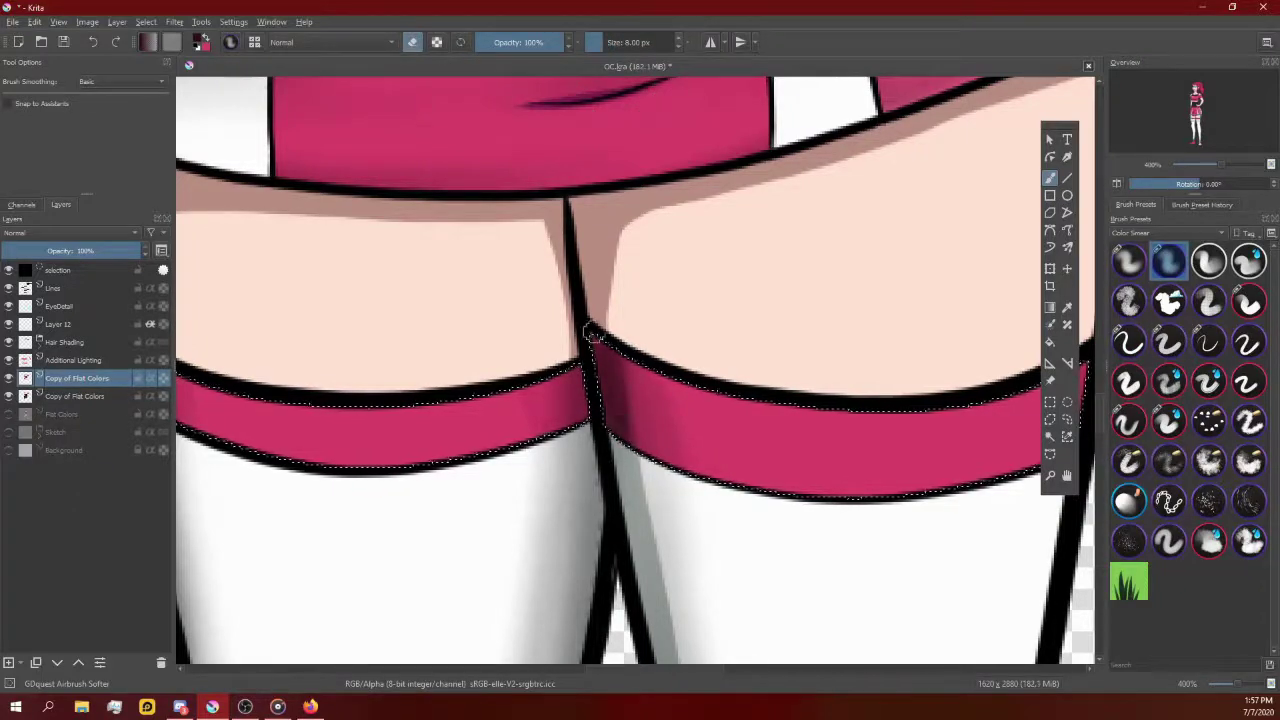
scroll(602, 362, "up", 1)
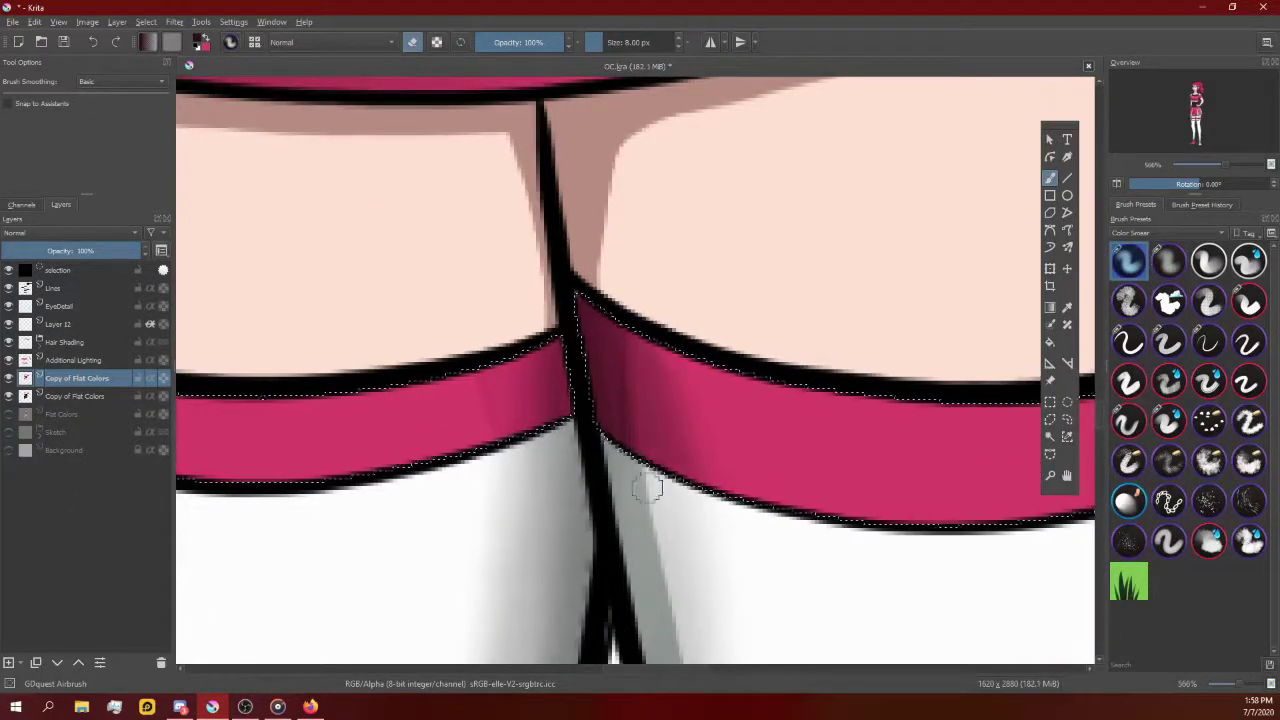
key("slash")
key("e")
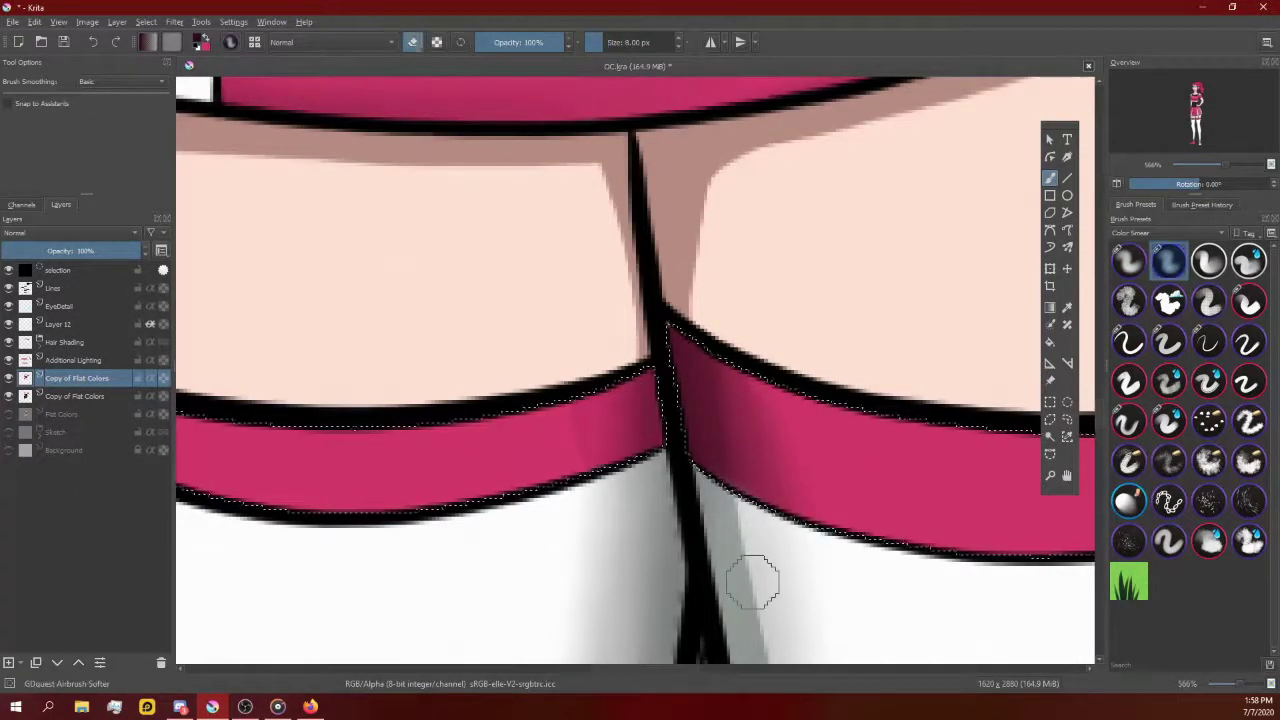
key("slash")
Step: Zoom across the sock bands and switch to the Contiguous Selection tool
scroll(640, 420, "down", 3)
scroll(852, 378, "up", 1)
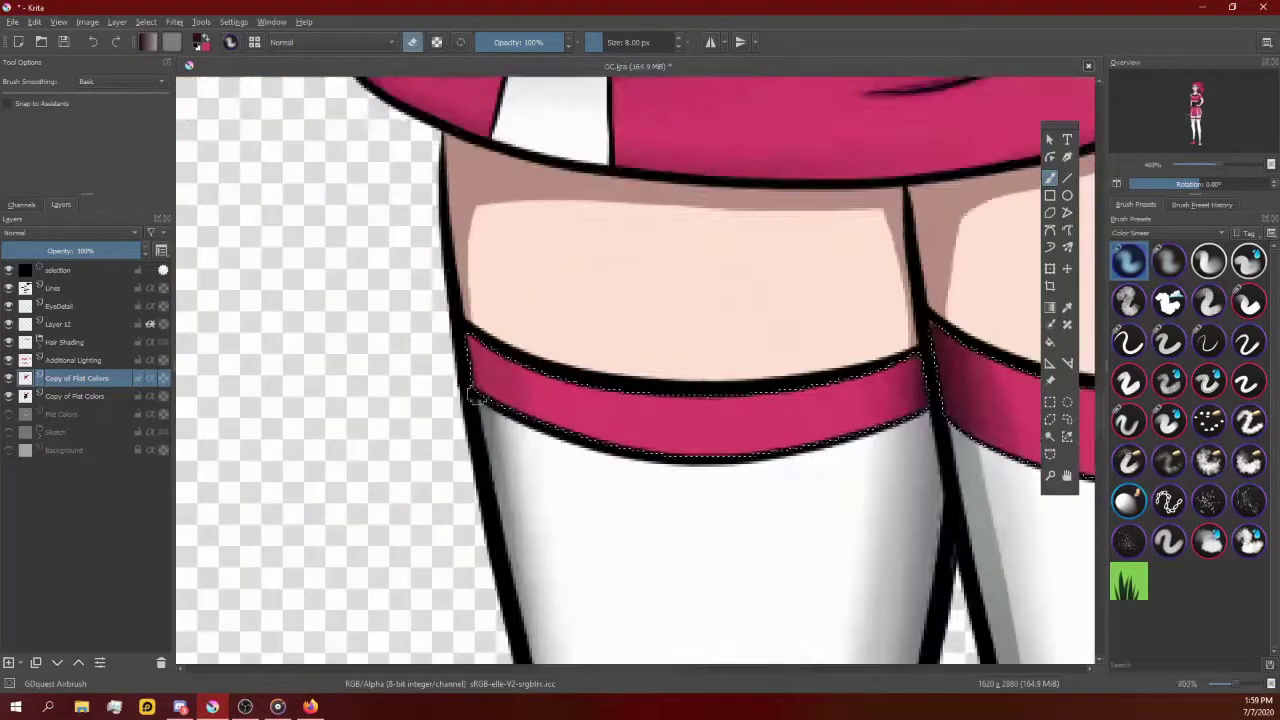
scroll(852, 378, "up", 1)
scroll(697, 286, "down", 1)
scroll(669, 571, "up", 2)
scroll(700, 366, "down", 2)
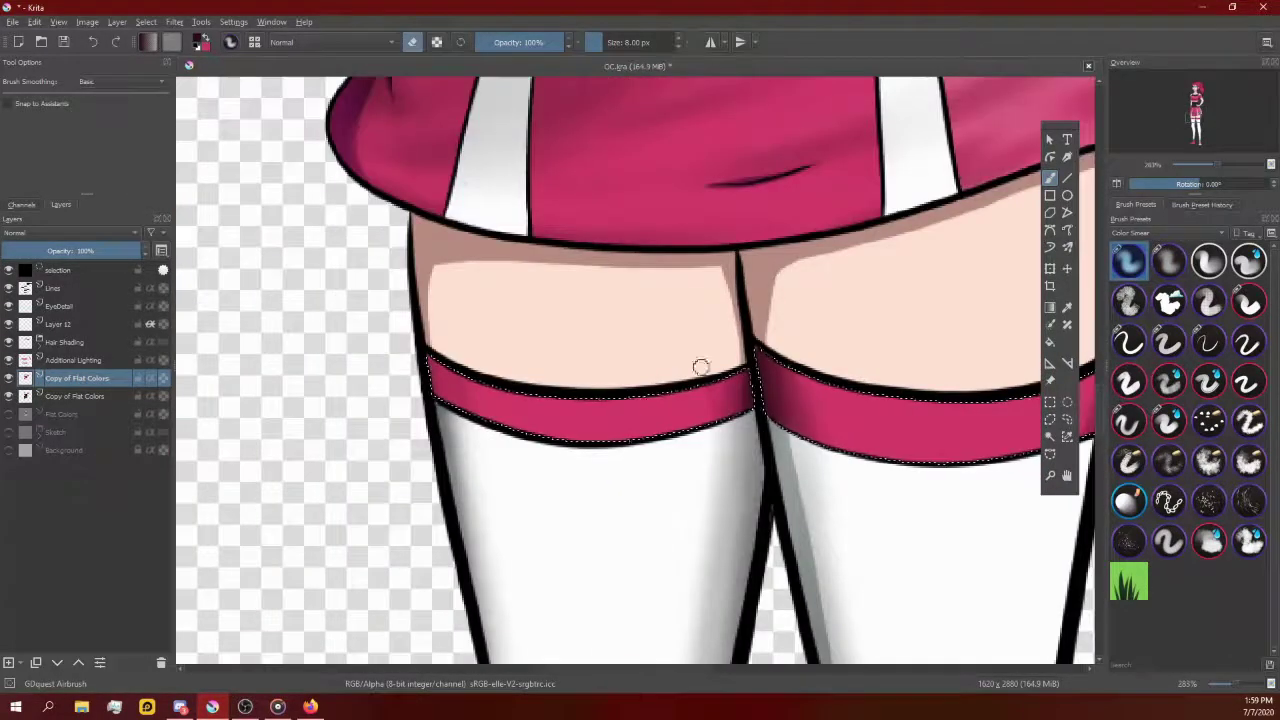
scroll(700, 366, "up", 1)
key("ctrl+r")
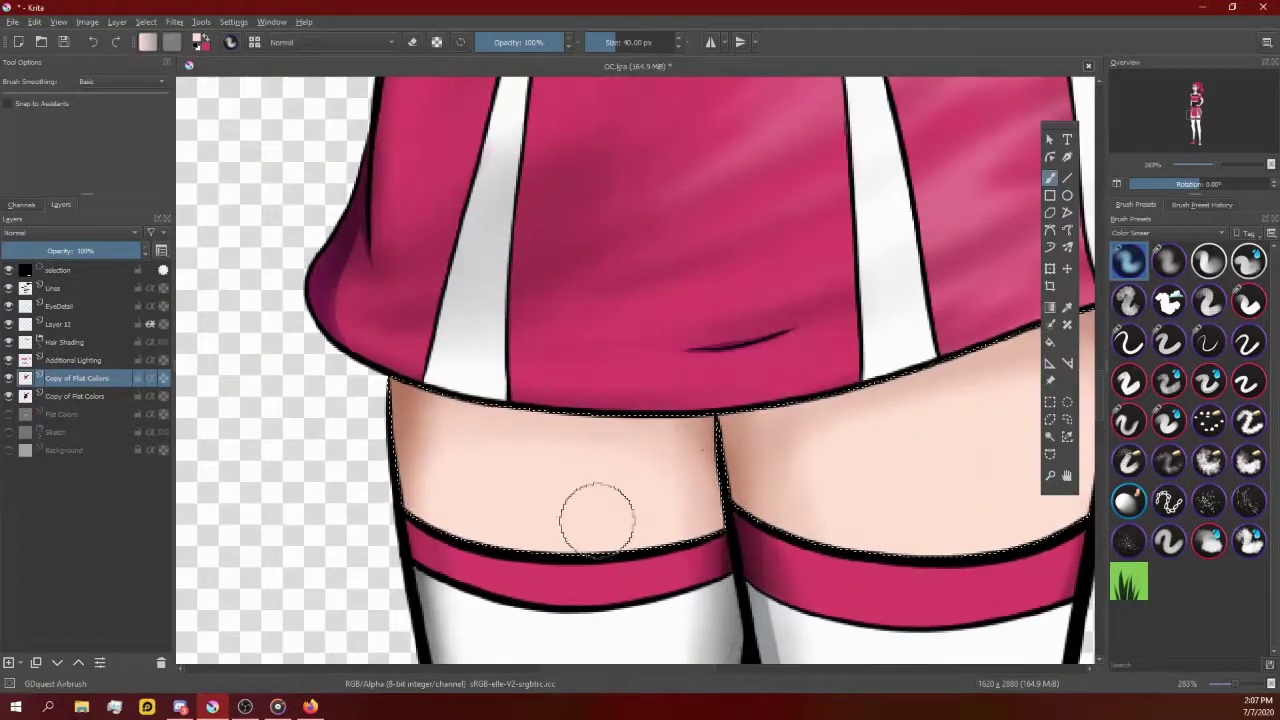
Step: Smooth the left thigh skin shading, then mirror the view and zoom to the boots
left_click_drag(596, 518, 443, 456)
key("m")
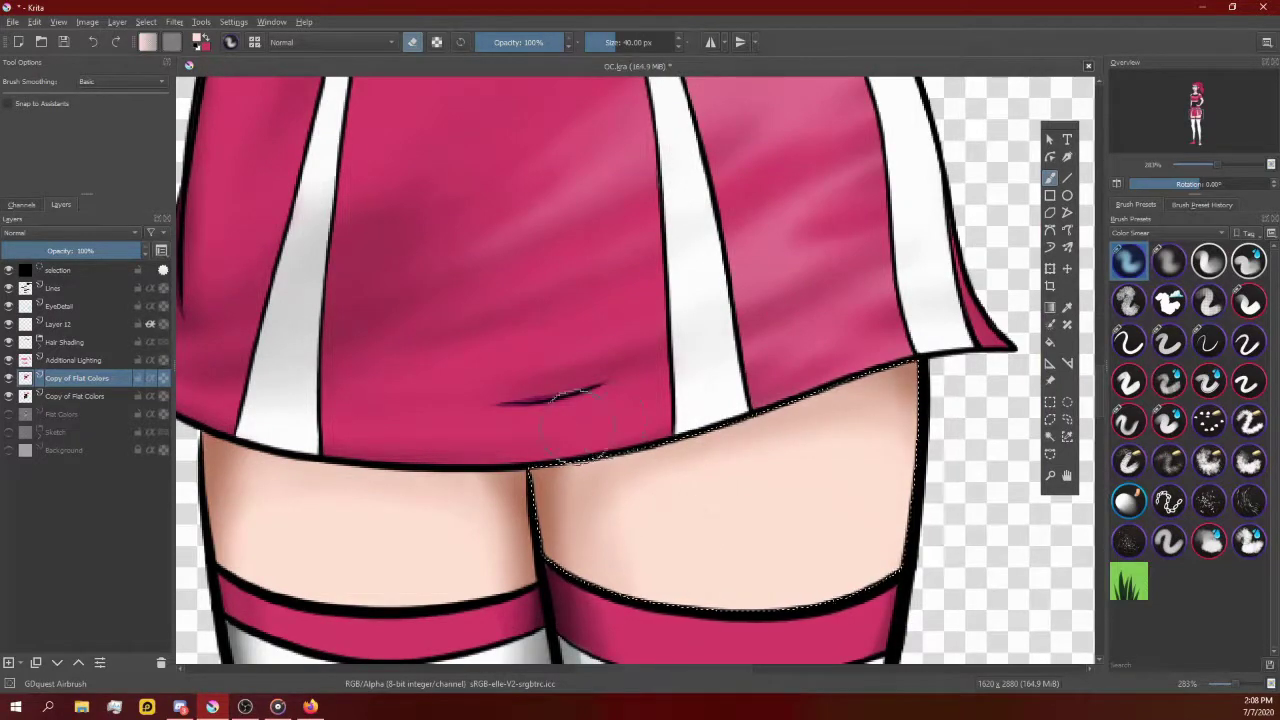
scroll(572, 426, "down", 2)
scroll(470, 423, "up", 2)
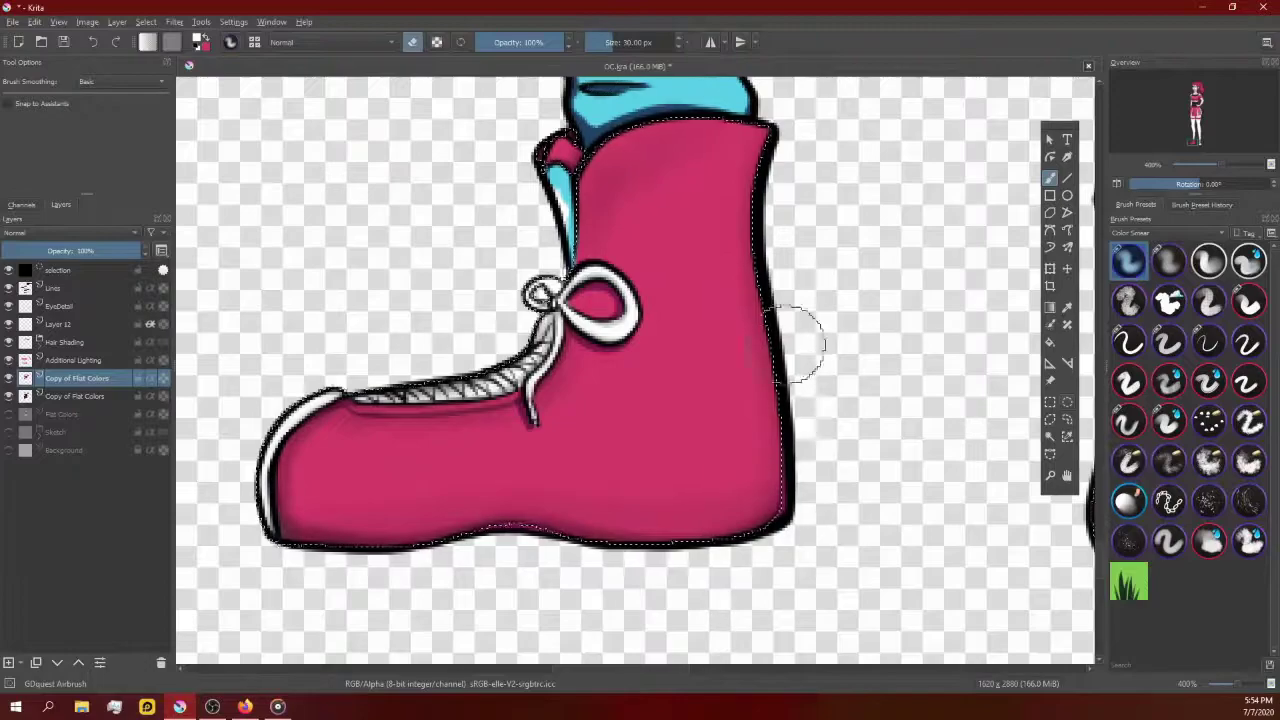
scroll(578, 450, "up", 1)
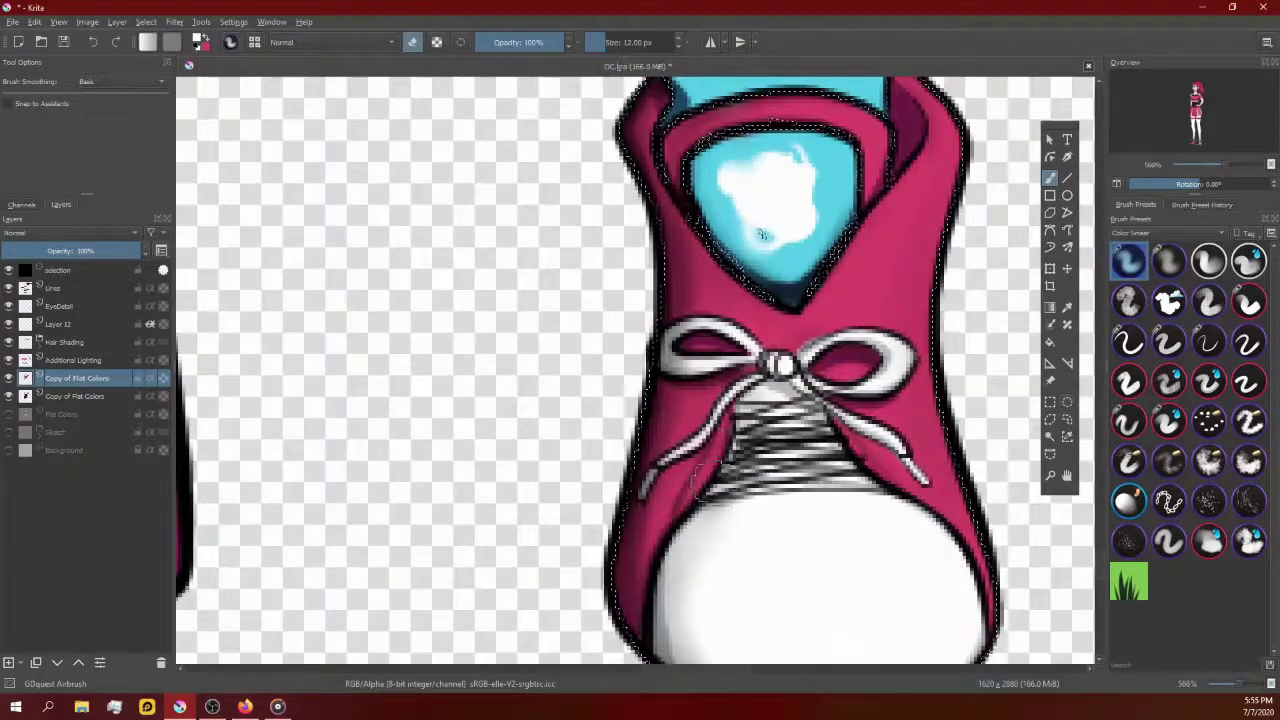
right_click(885, 490)
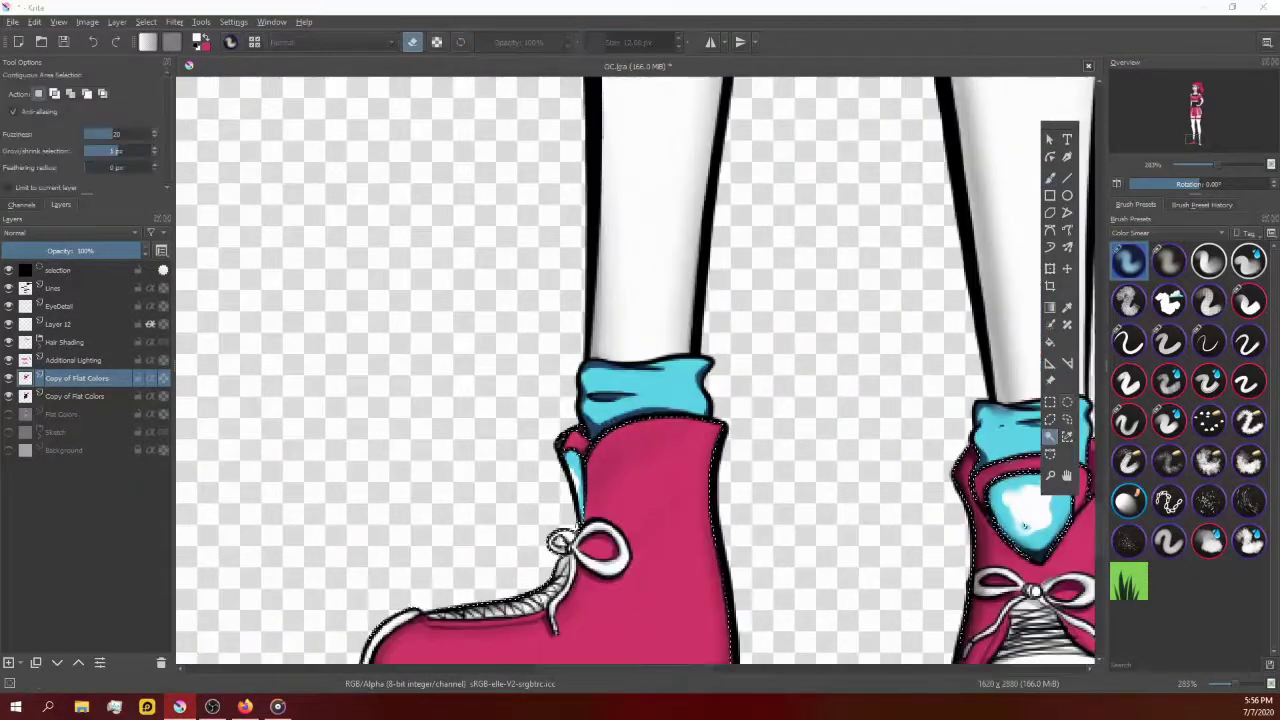
Step: Add the blue sock cuff to the selection and airbrush darker folds onto it
left_click(648, 388, "shift")
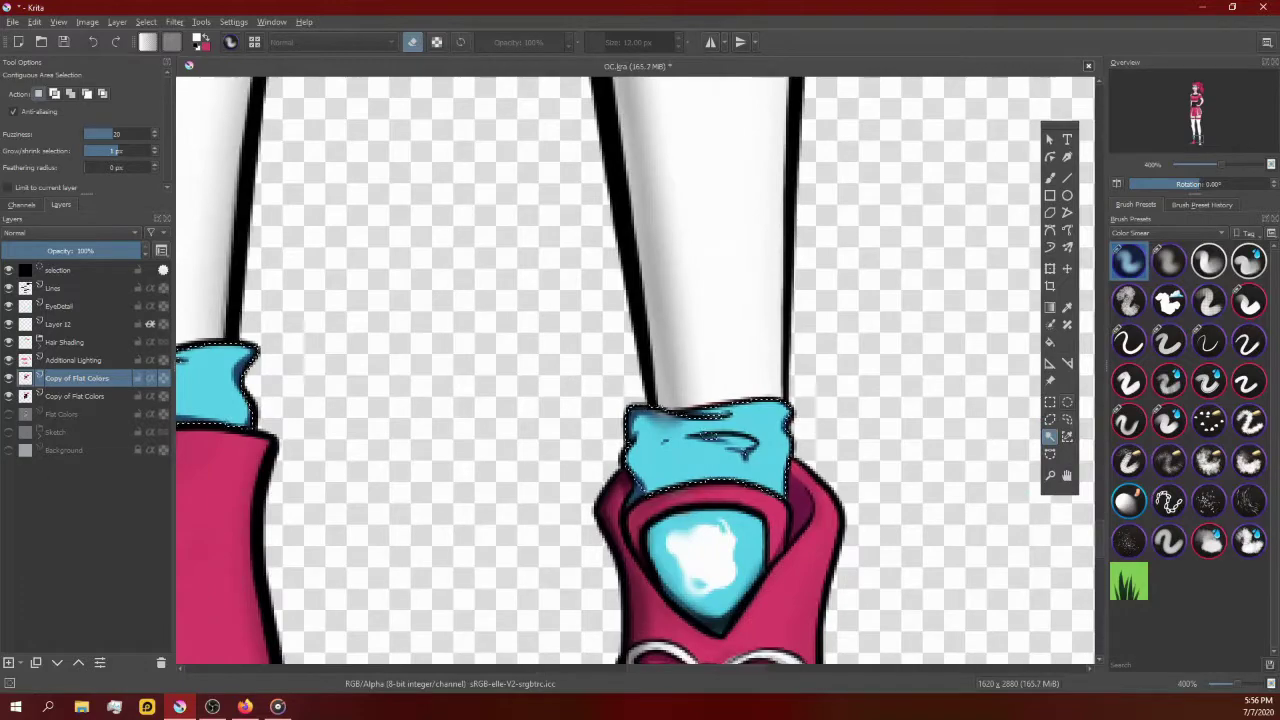
key("b")
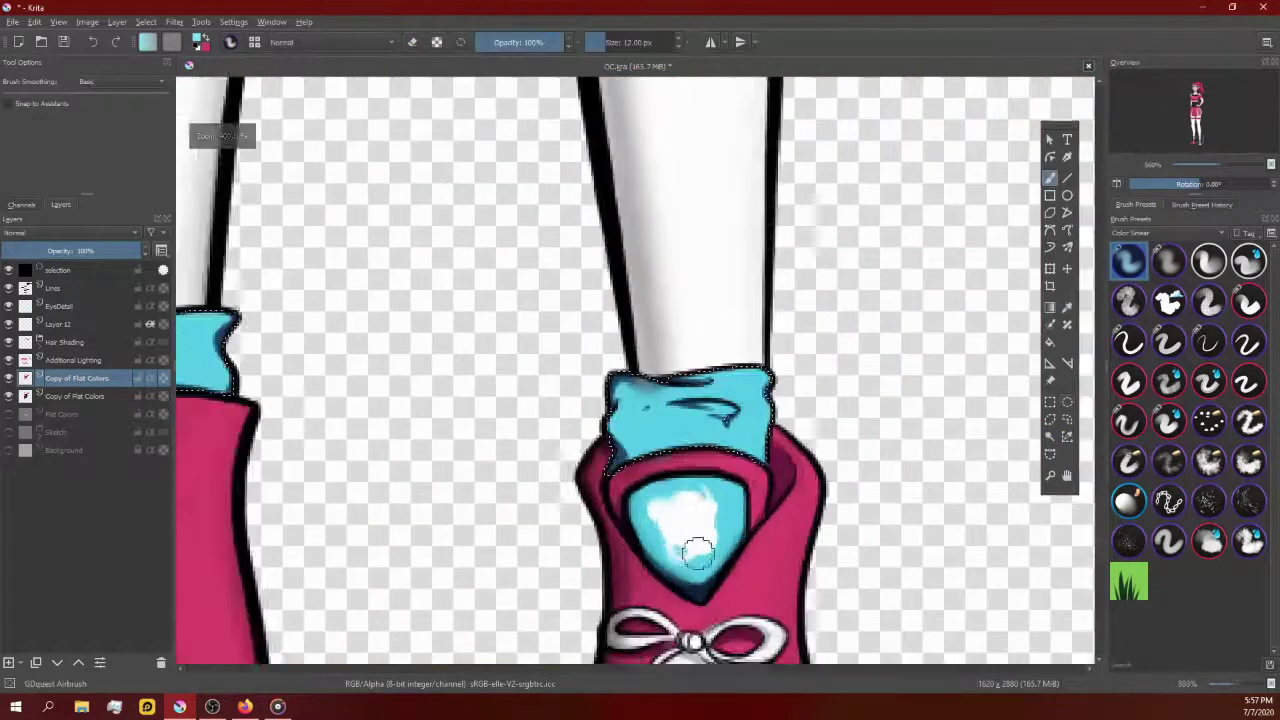
scroll(655, 420, "up", 5)
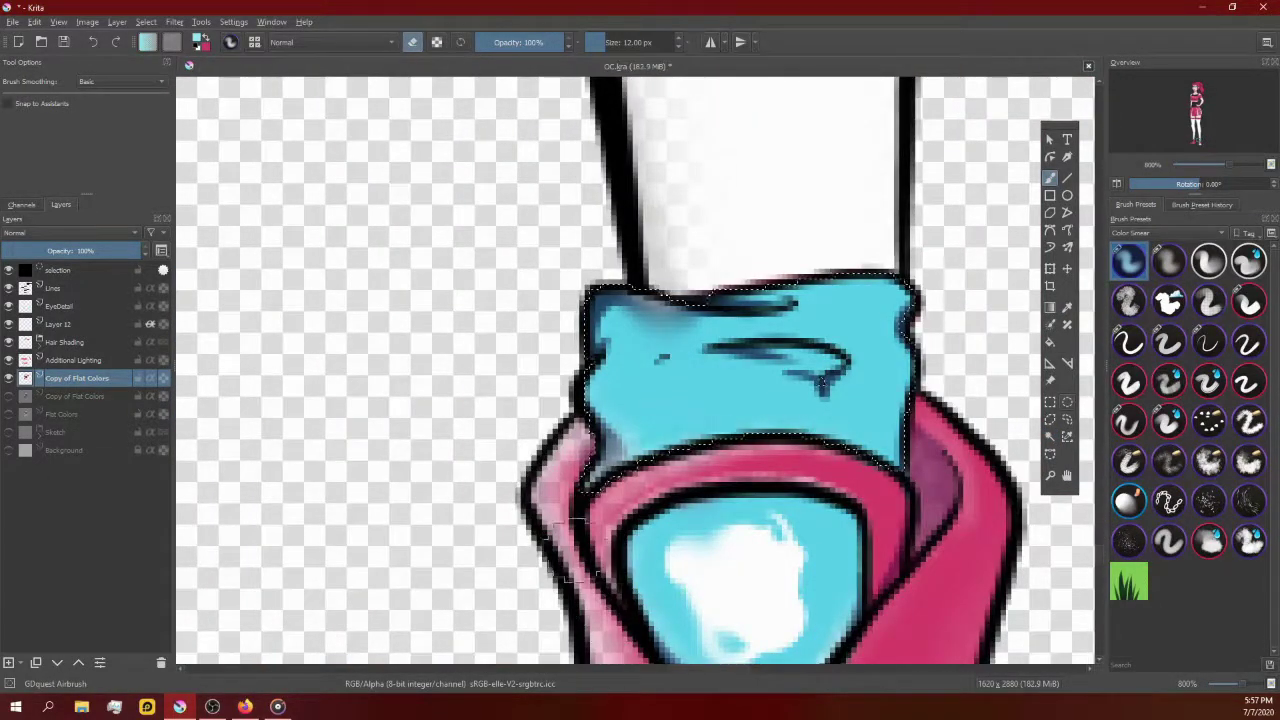
scroll(597, 350, "up", 1)
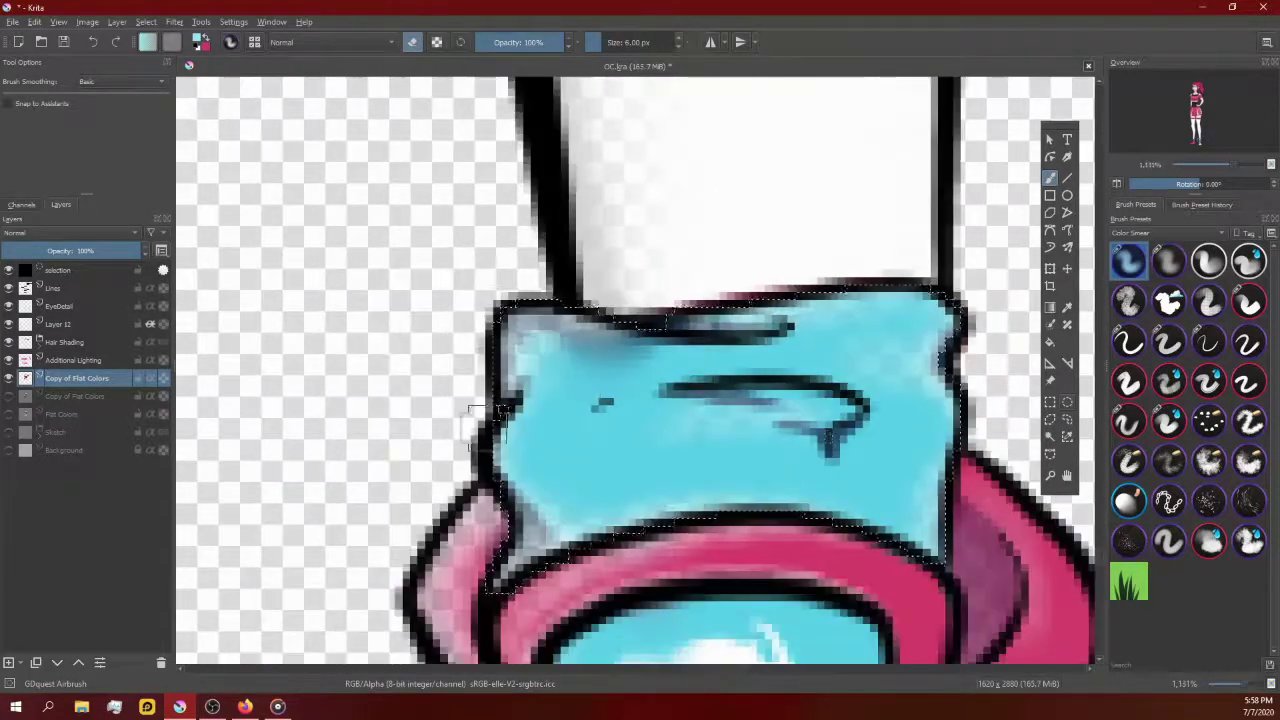
left_click_drag(650, 280, 505, 393)
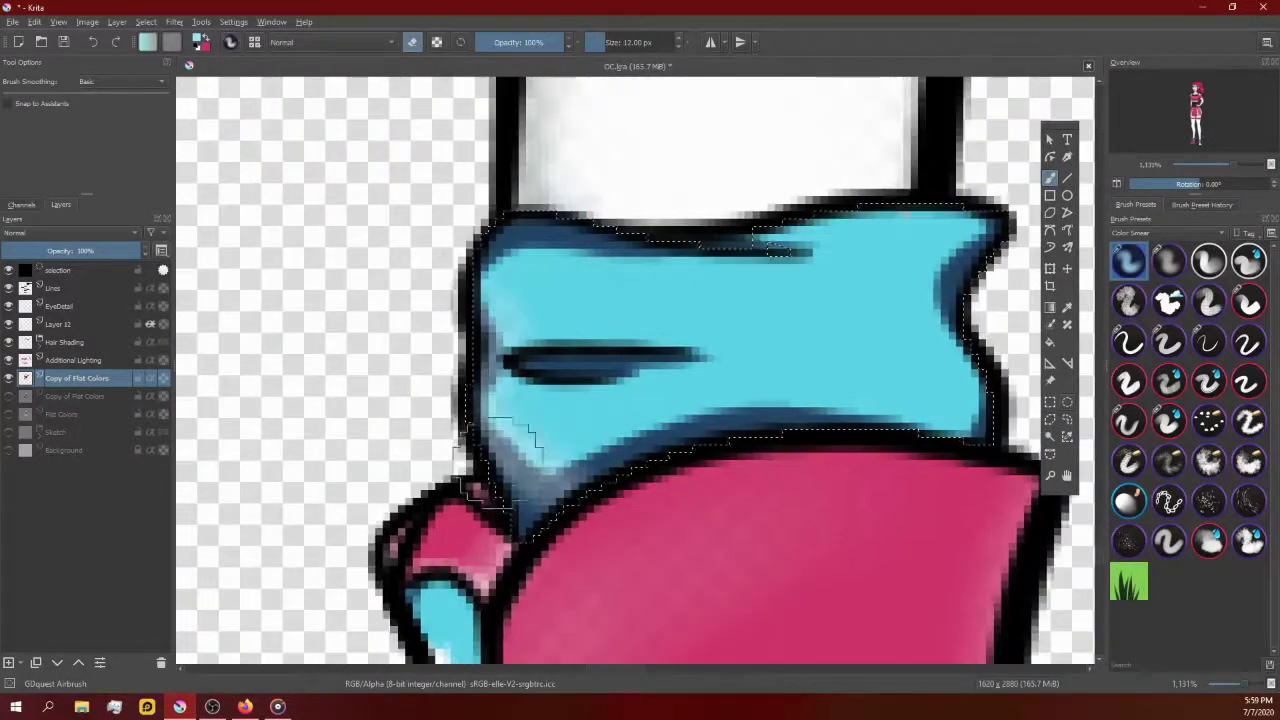
scroll(740, 400, "down", 2)
scroll(371, 357, "down", 1)
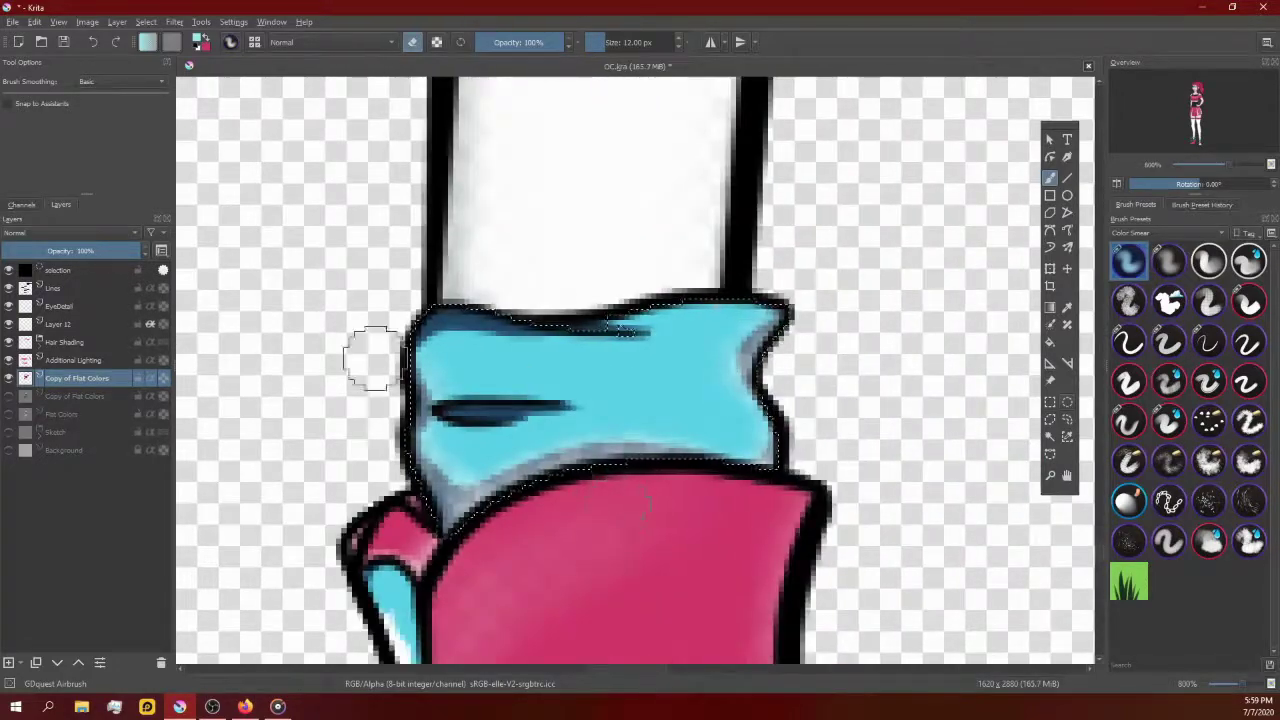
scroll(518, 318, "up", 1)
scroll(785, 405, "up", 1)
scroll(631, 419, "down", 1)
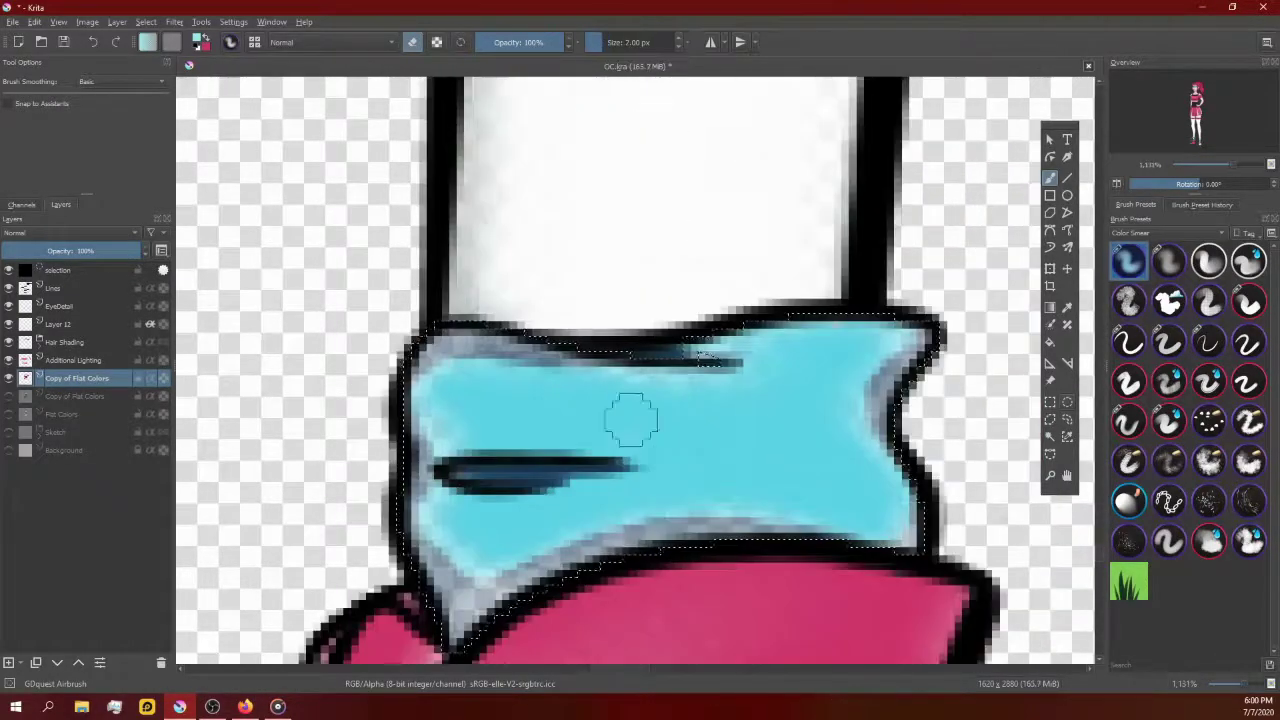
scroll(597, 527, "down", 1)
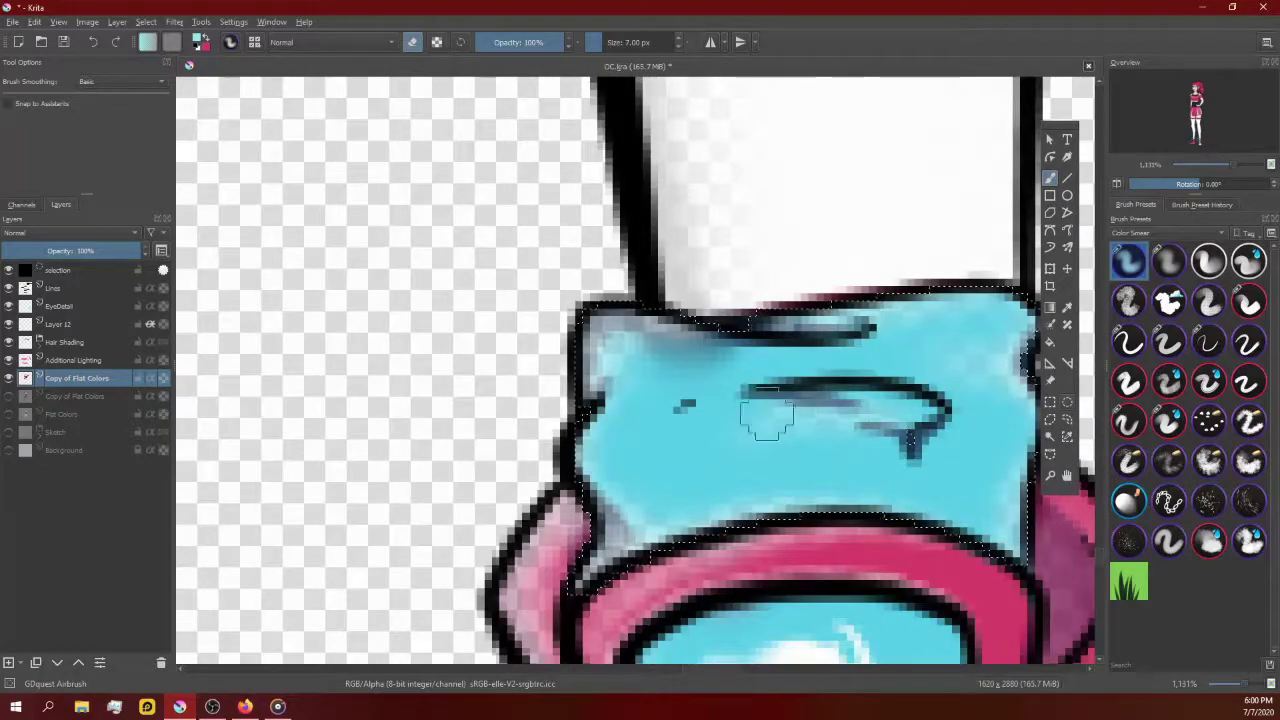
scroll(790, 400, "down", 1)
scroll(810, 386, "down", 1)
scroll(700, 450, "down", 1)
scroll(642, 558, "down", 3)
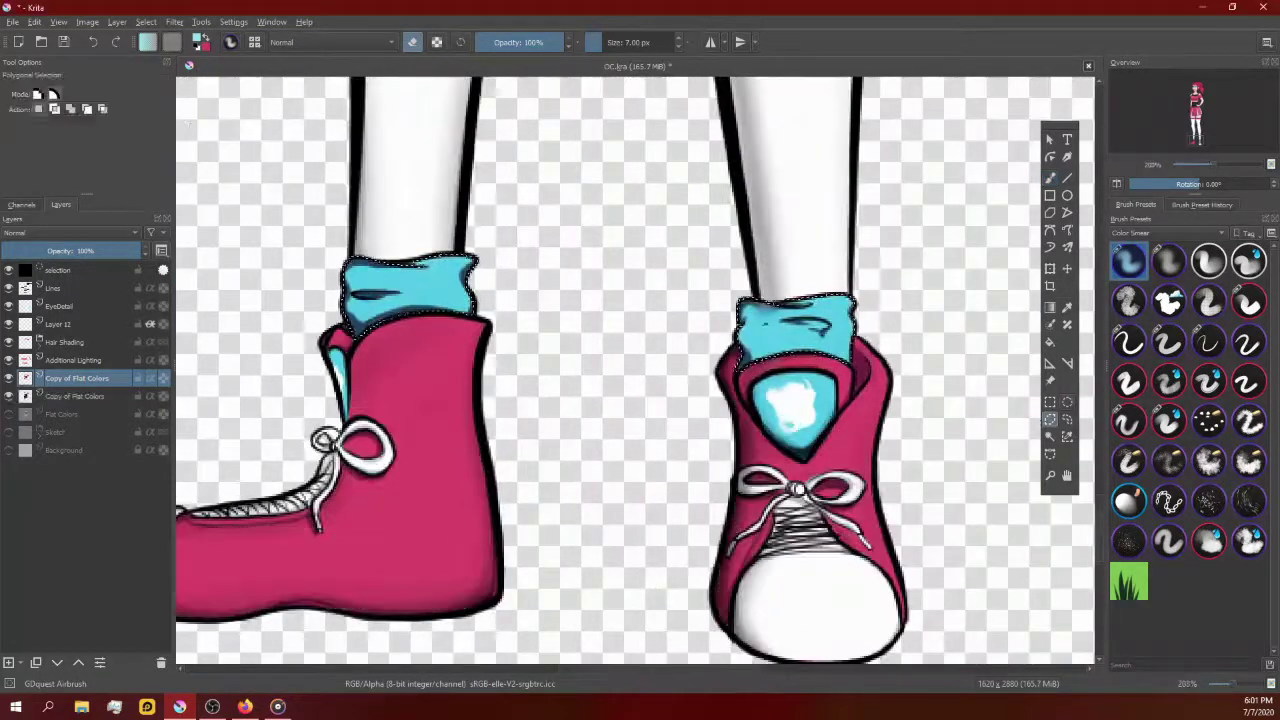
Step: Cycle brush presets across the Copy of Flat Colors layers, settling on the airbrush
key("Page_Down")
key("slash")
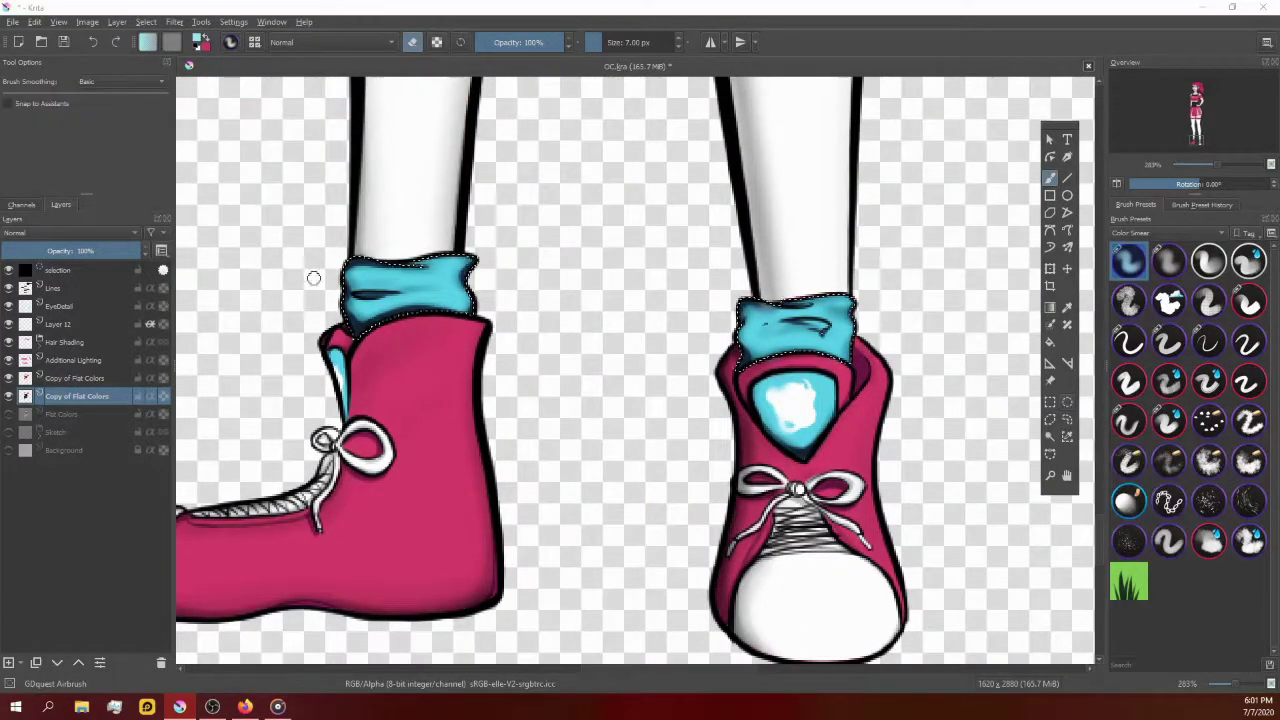
scroll(700, 285, "up", 3)
key("slash")
key("Page_Up")
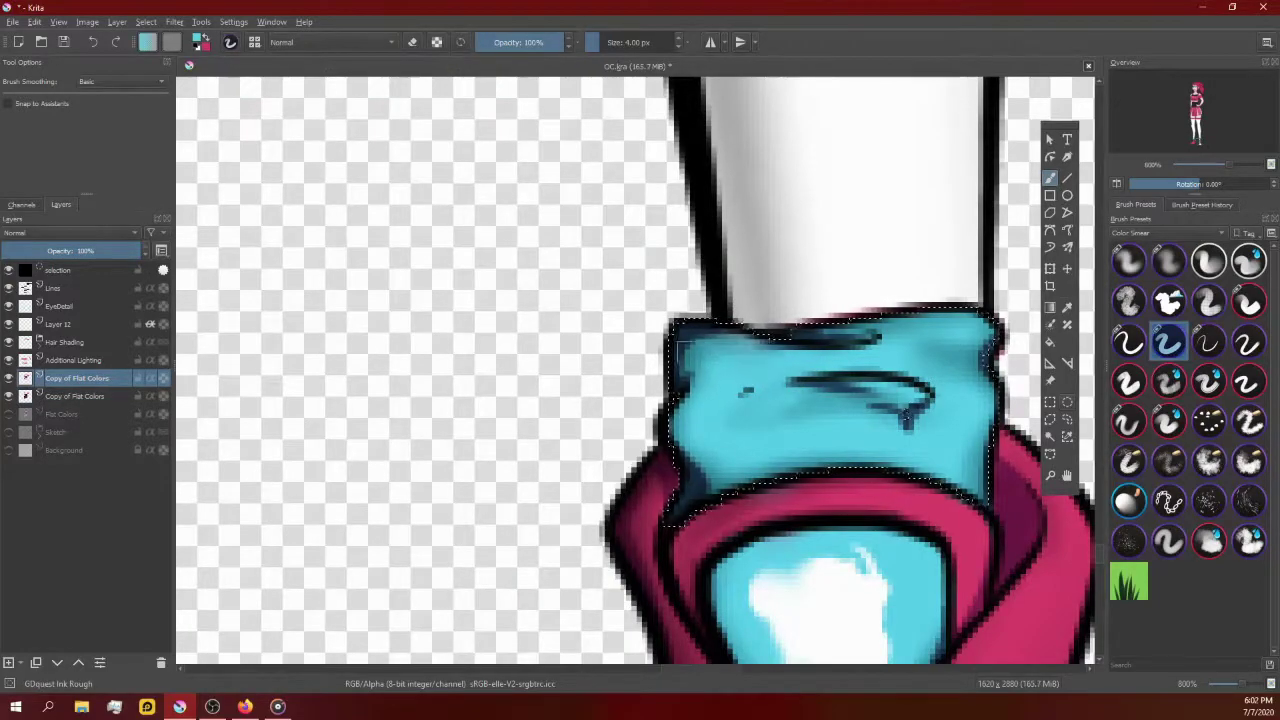
scroll(684, 349, "down", 2)
scroll(684, 349, "down", 2)
scroll(700, 250, "up", 2)
left_click(1128, 261)
scroll(707, 200, "up", 3)
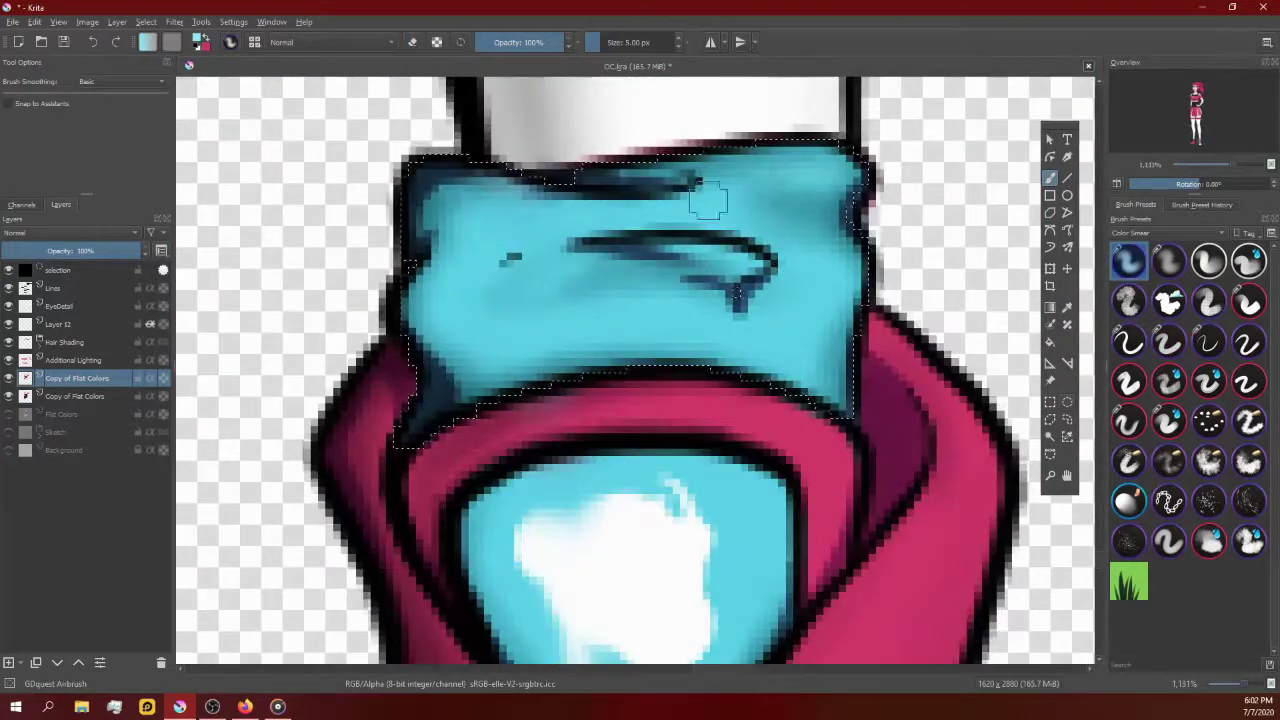
Step: Lighten the top of the cyan sock cuff on the Additional Lighting layer
key("Page_Up")
mouse_move(765, 175)
left_mouse_down()
mouse_move(737, 123)
mouse_move(775, 183)
left_mouse_up()
scroll(825, 325, "down", 2)
scroll(825, 325, "up", 2)
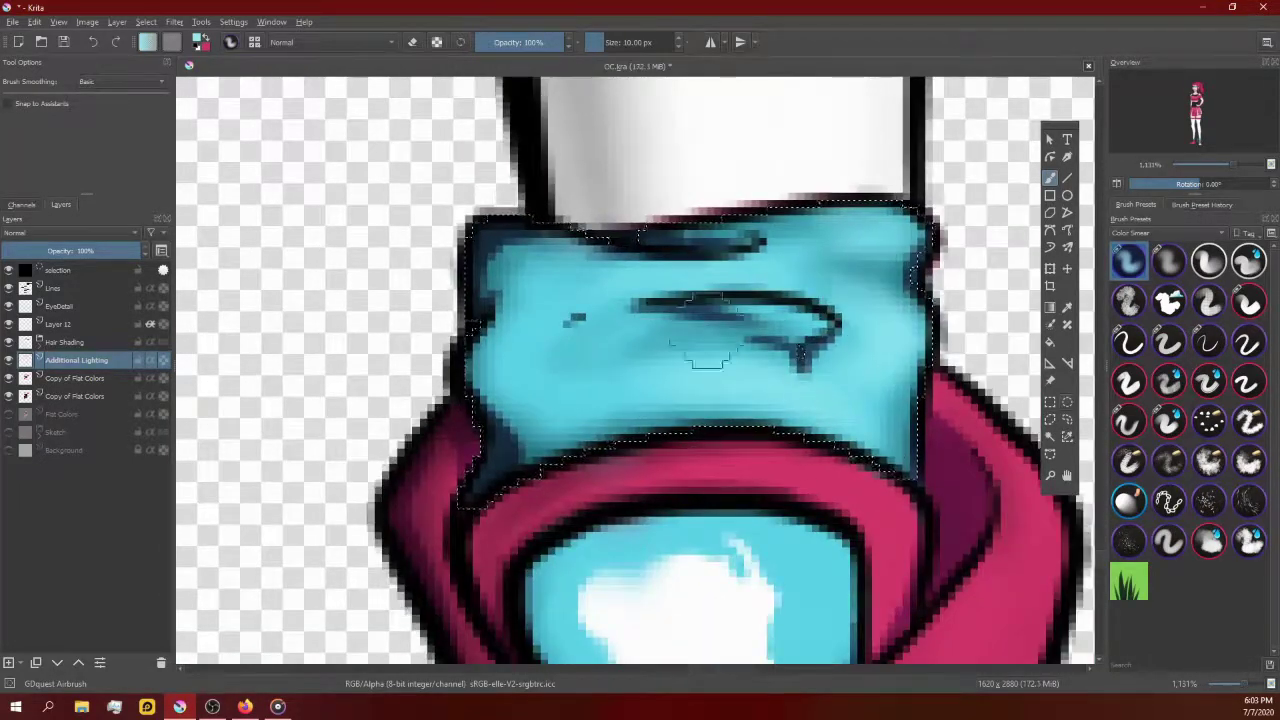
scroll(838, 316, "down", 3)
scroll(596, 300, "up", 4)
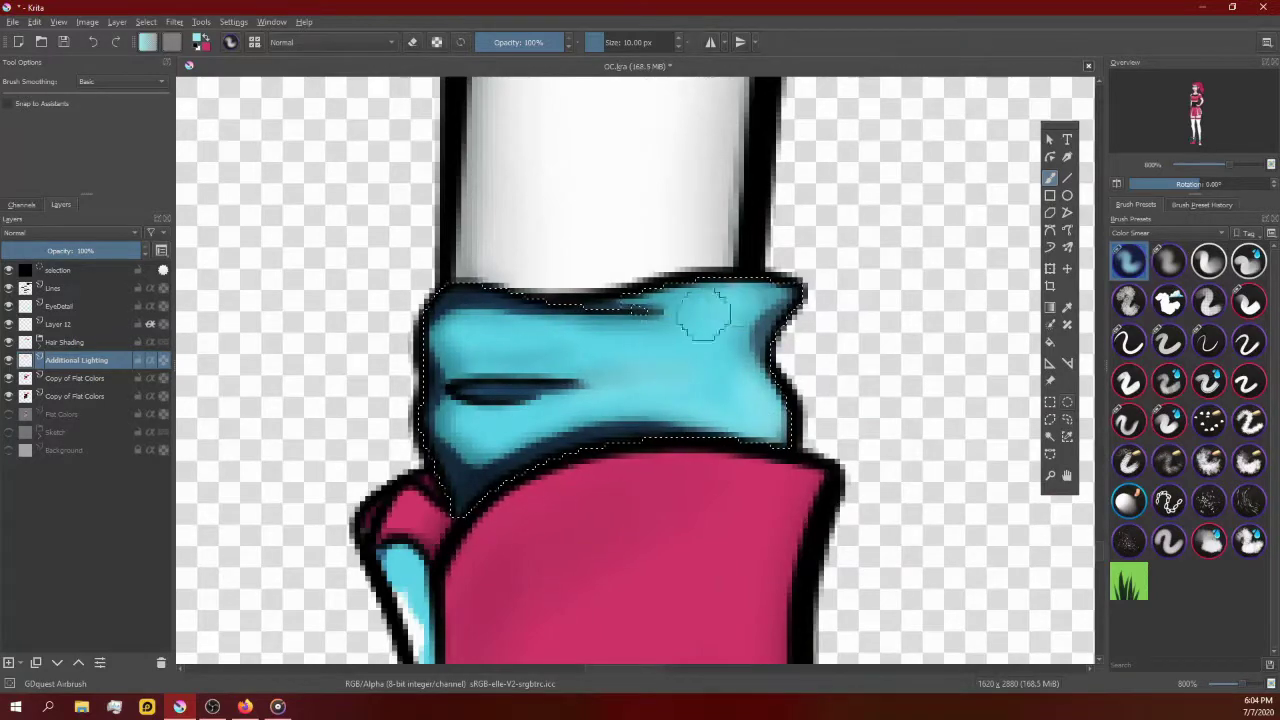
scroll(611, 393, "down", 2)
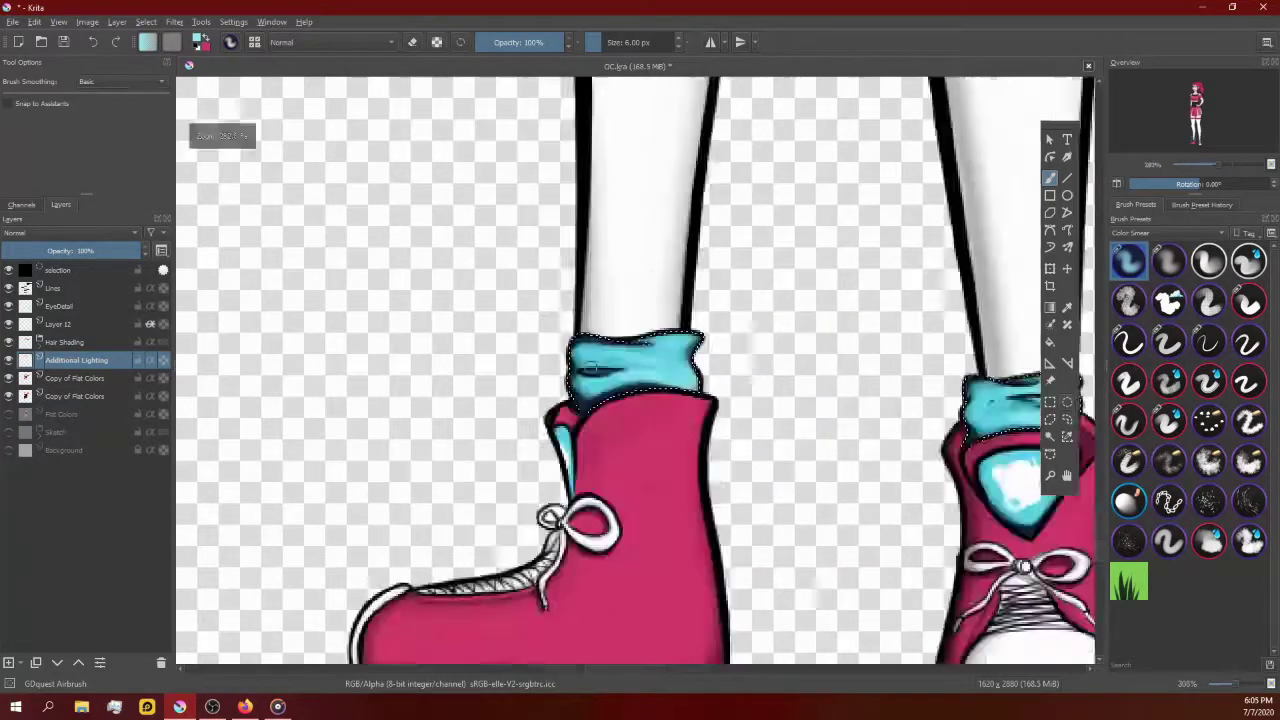
scroll(586, 414, "up", 3)
scroll(729, 354, "down", 1)
scroll(748, 304, "down", 1)
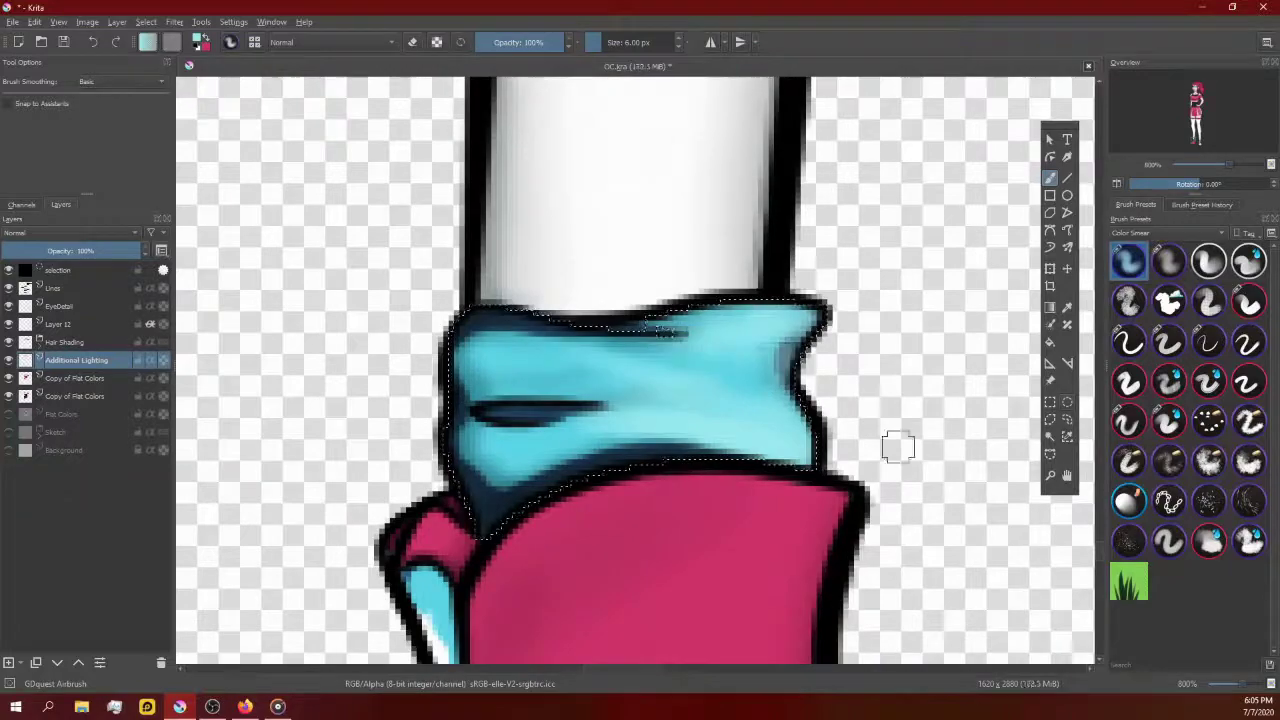
scroll(894, 449, "down", 1)
scroll(894, 449, "down", 1)
Step: Repaint the white highlight on the shoe tongue with both shoes in view
left_click_drag(800, 400, 520, 400)
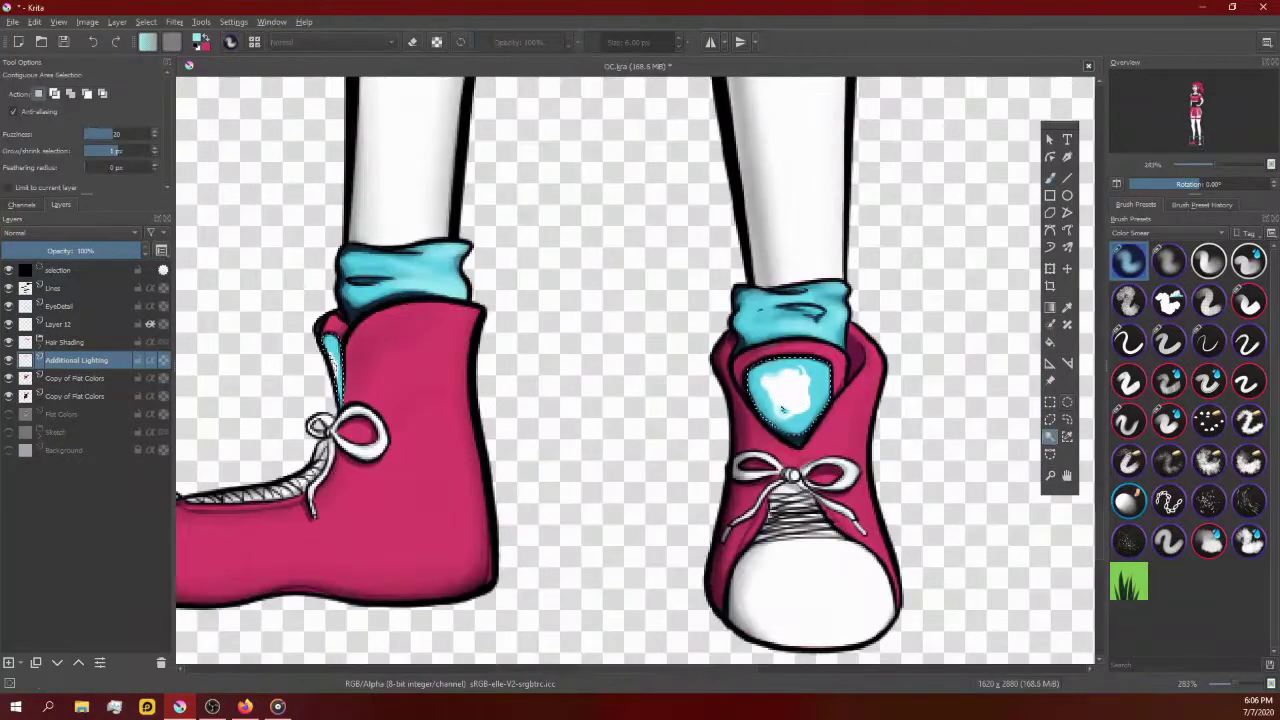
scroll(378, 375, "up", 3)
scroll(500, 400, "down", 1)
key("b")
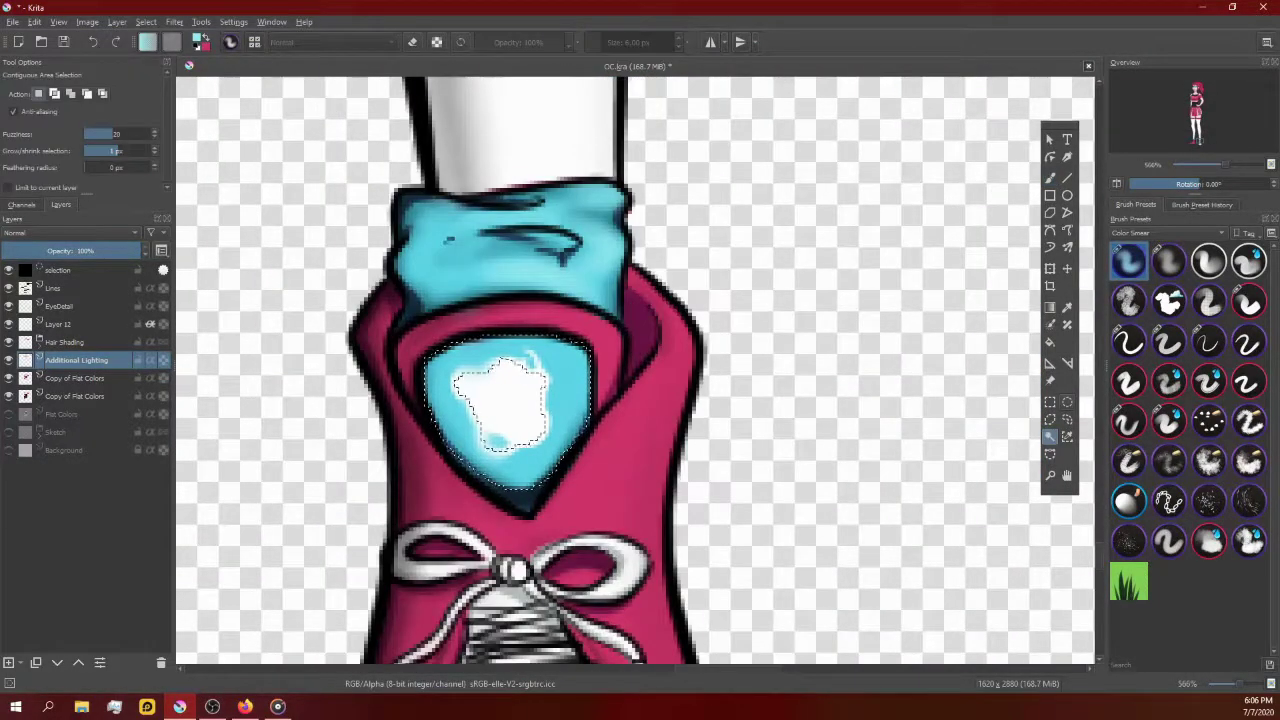
left_click_drag(497, 510, 488, 413)
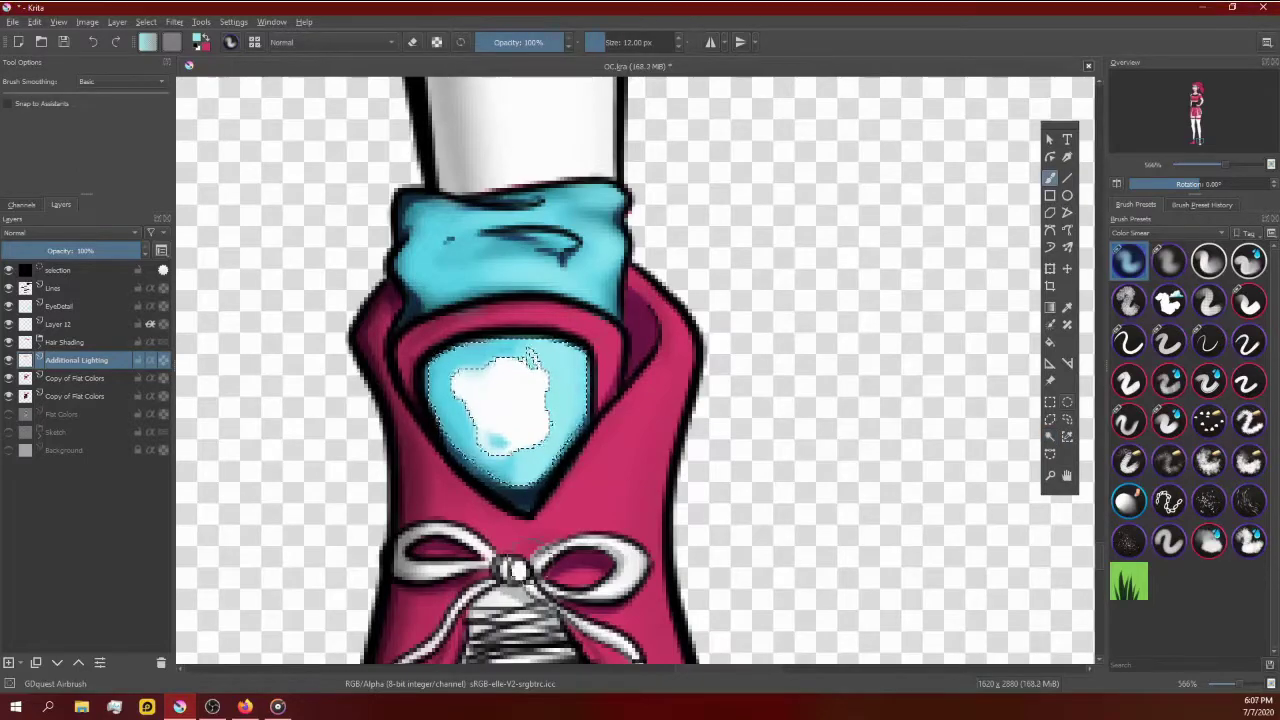
scroll(530, 357, "down", 4)
Step: Pick the GDQuest Airbrush at a smaller size on the Copy of Flat Colors layer
key("/")
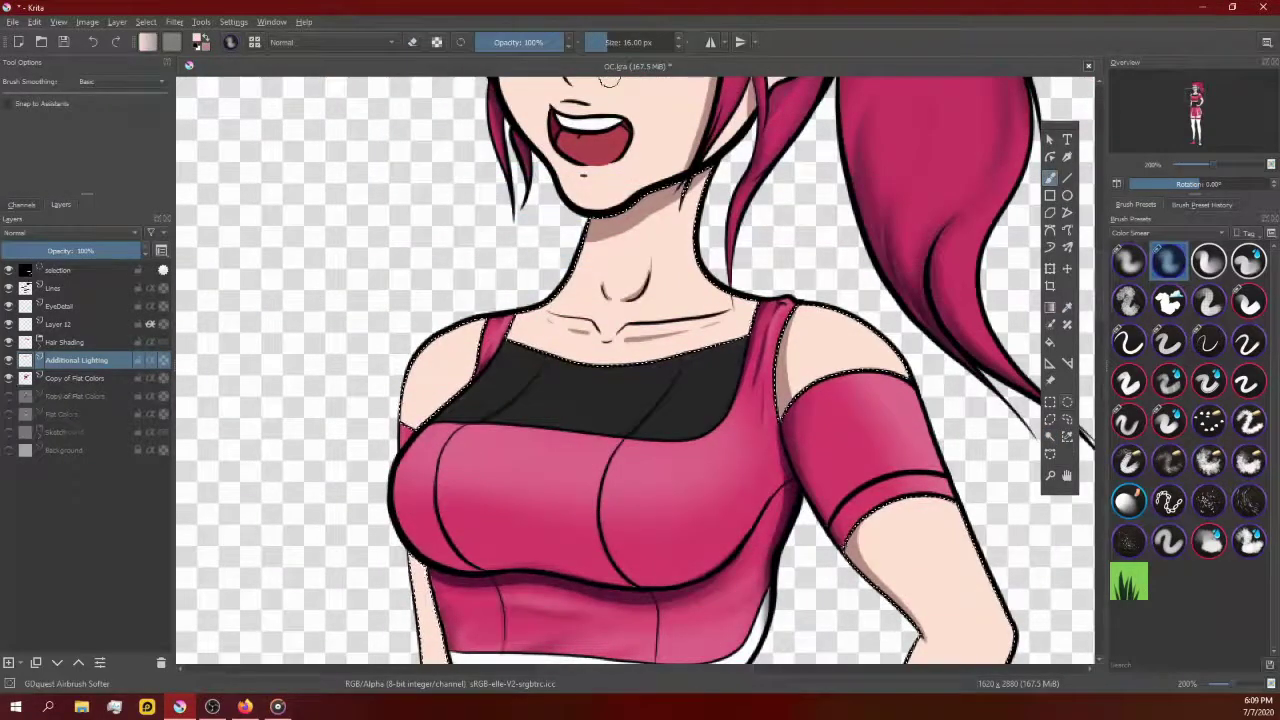
left_click(75, 378)
scroll(730, 200, "up", 1)
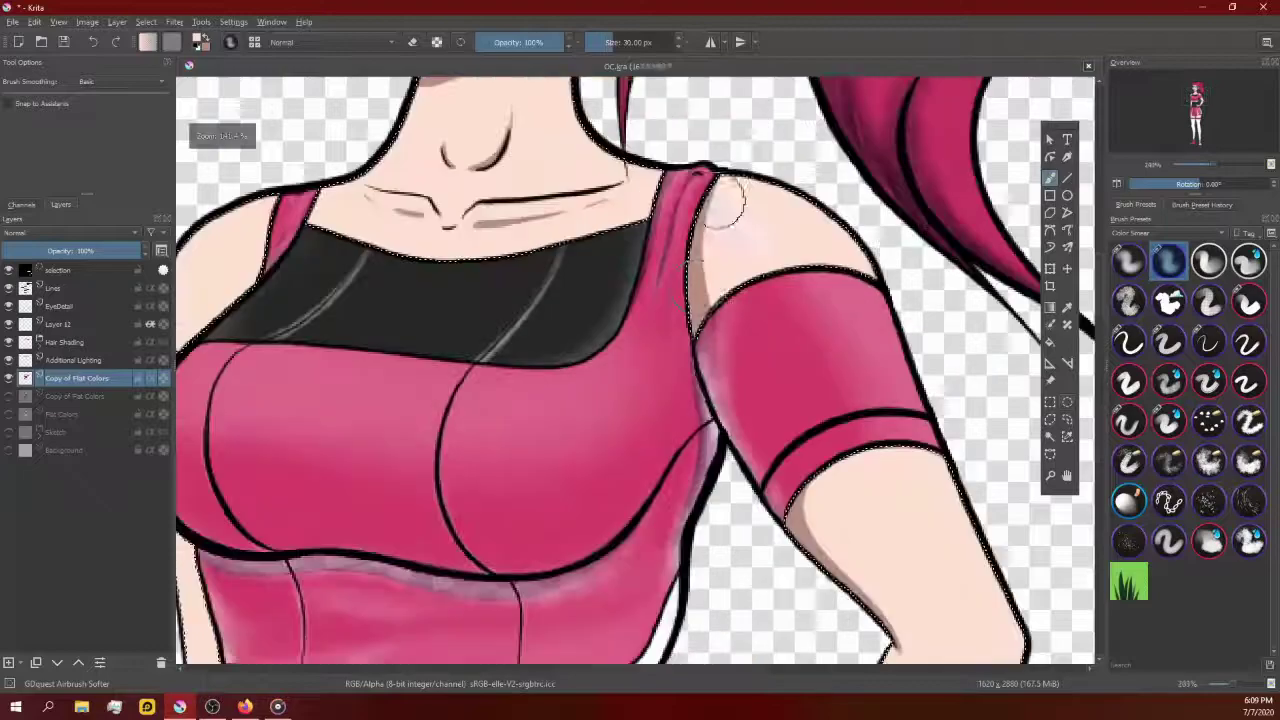
scroll(728, 205, "down", 3)
scroll(697, 335, "up", 3)
key("/")
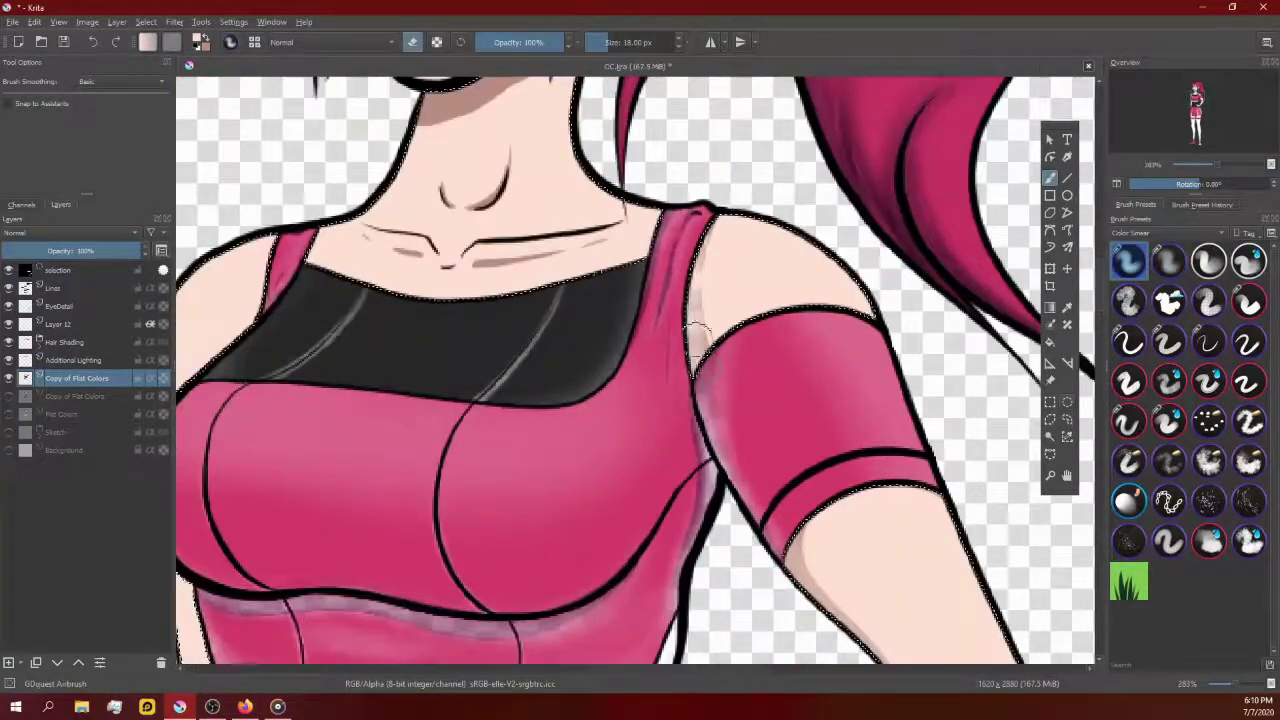
scroll(757, 186, "down", 3)
scroll(800, 300, "down", 3)
scroll(850, 425, "up", 1)
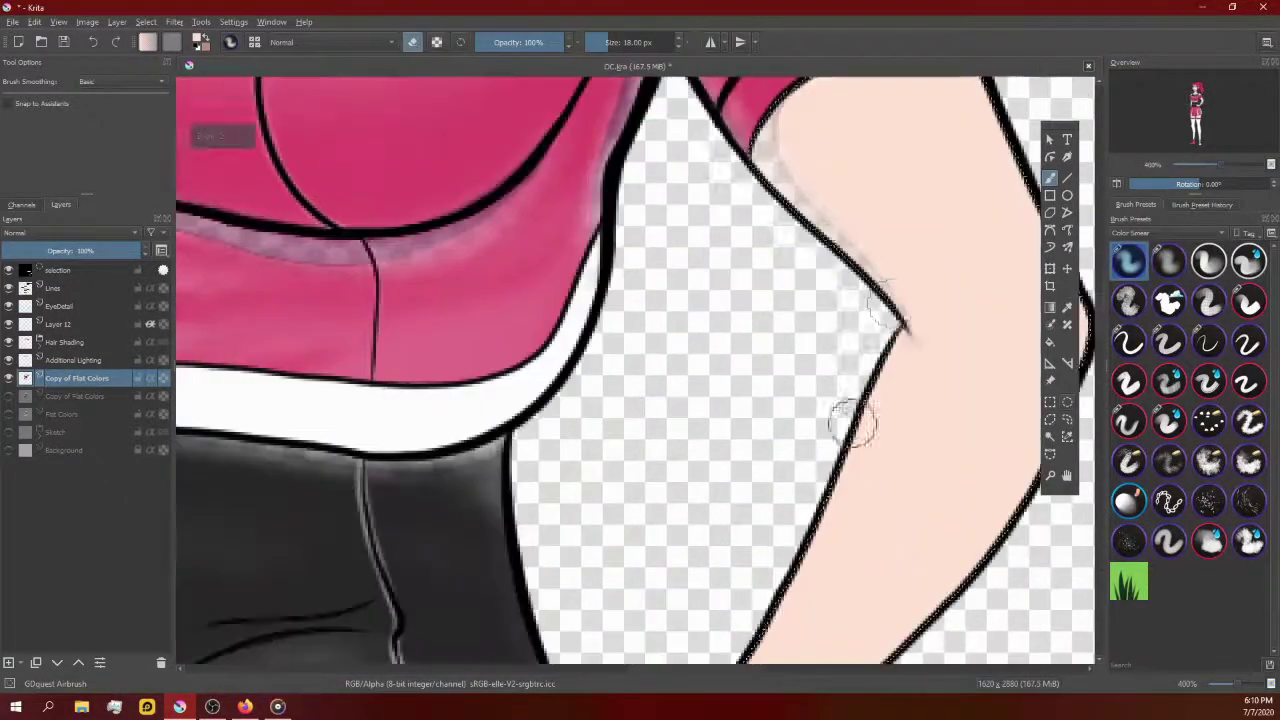
scroll(852, 423, "down", 1)
Step: Select the arm and hand skin with Contiguous Selection and return to the brush
left_click(1049, 436)
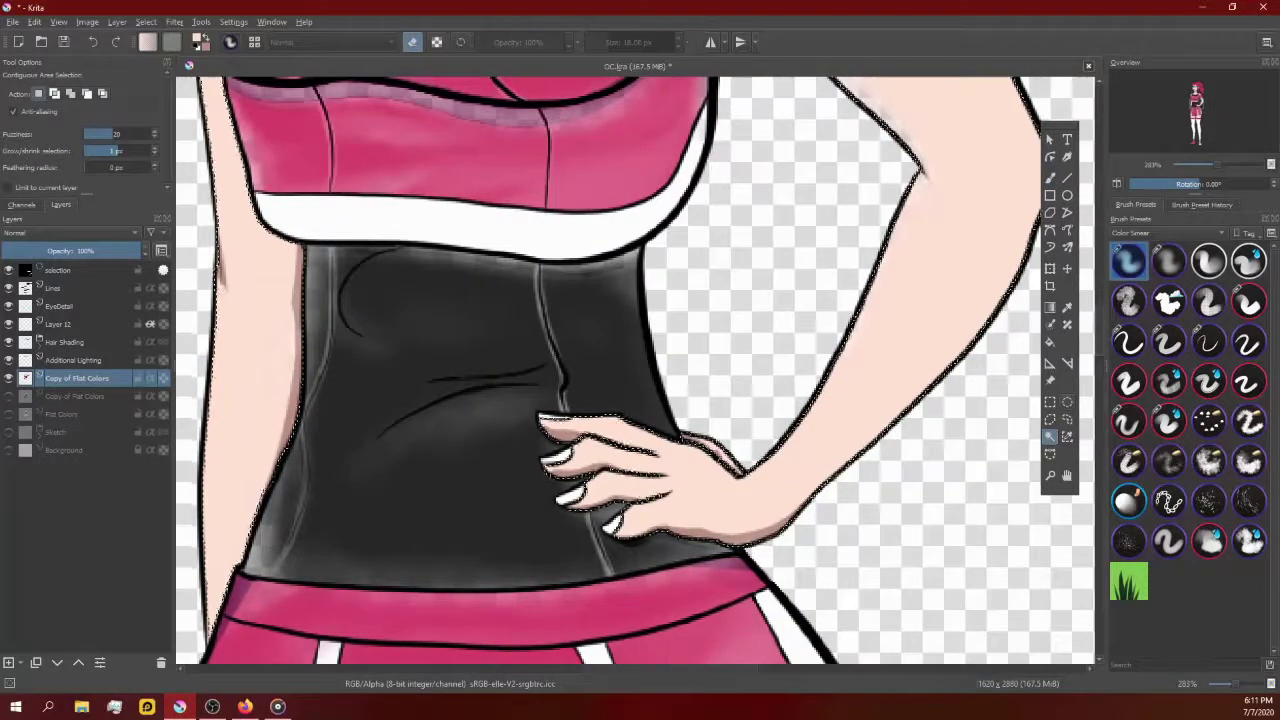
scroll(807, 528, "down", 2)
scroll(807, 528, "up", 2)
key("b")
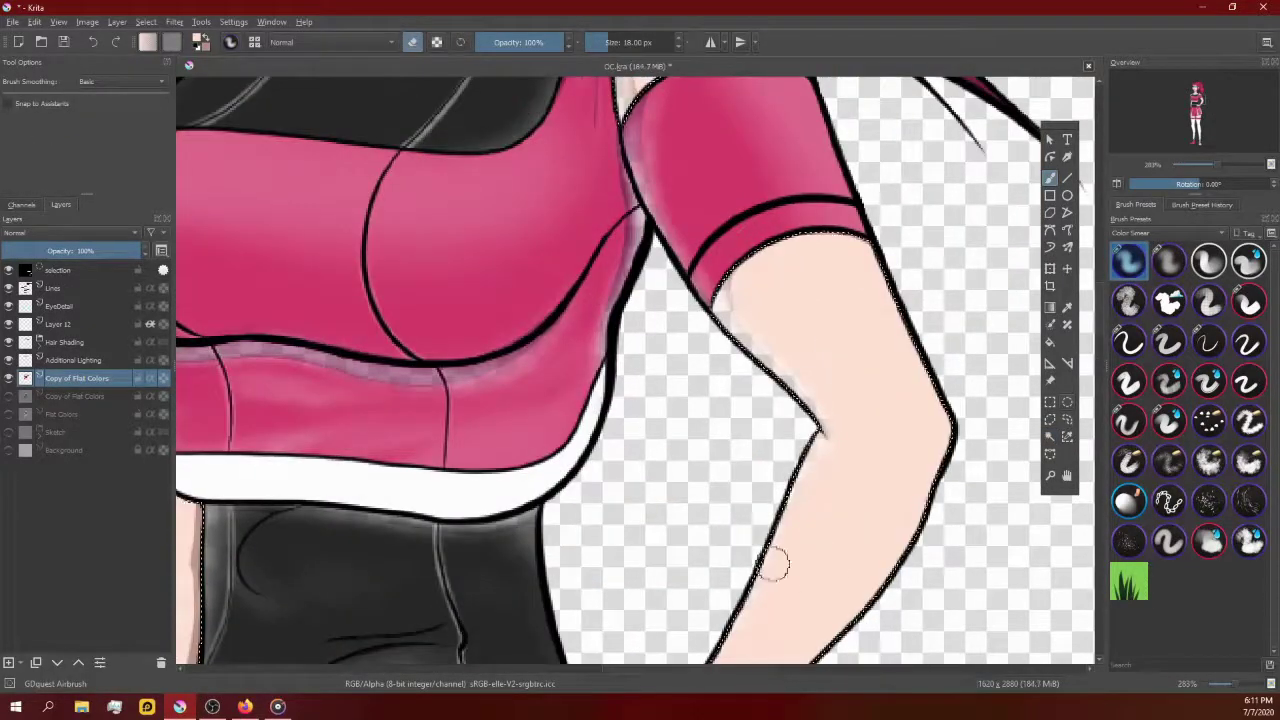
scroll(719, 494, "down", 2)
scroll(663, 434, "up", 2)
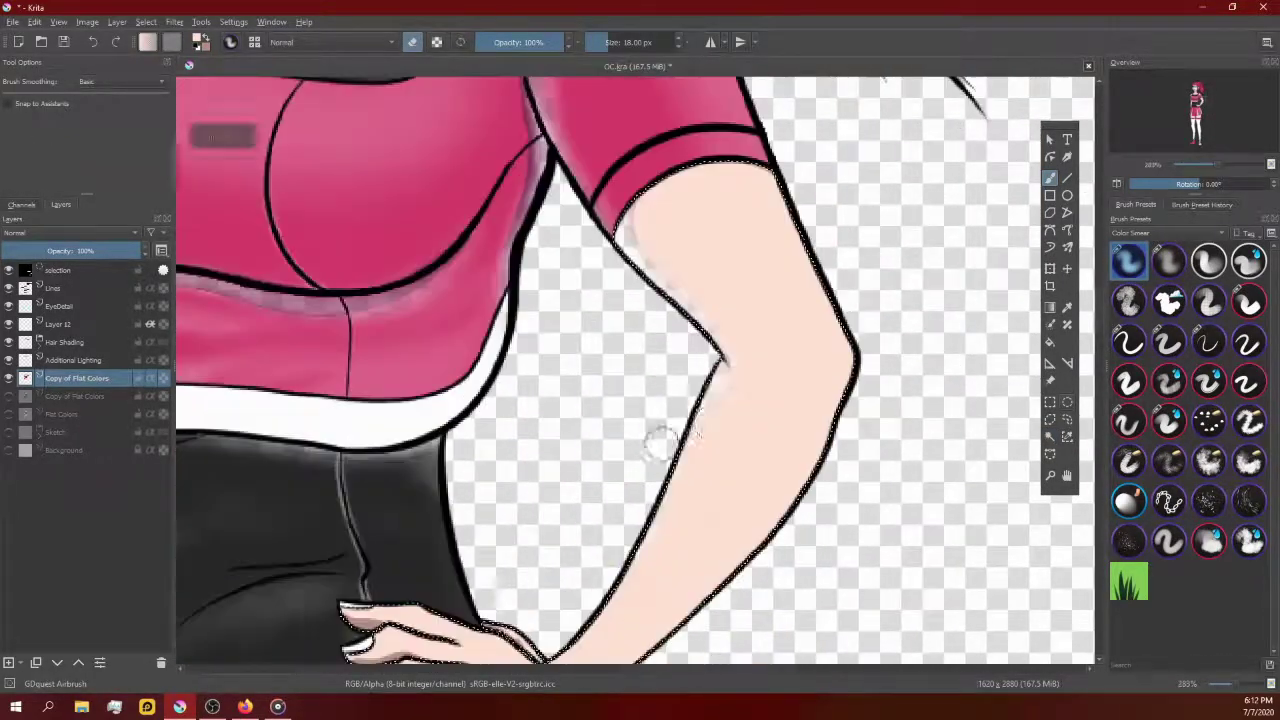
Step: Airbrush soft shadows along the arm, hand and shoulder skin edges
scroll(645, 605, "up", 1)
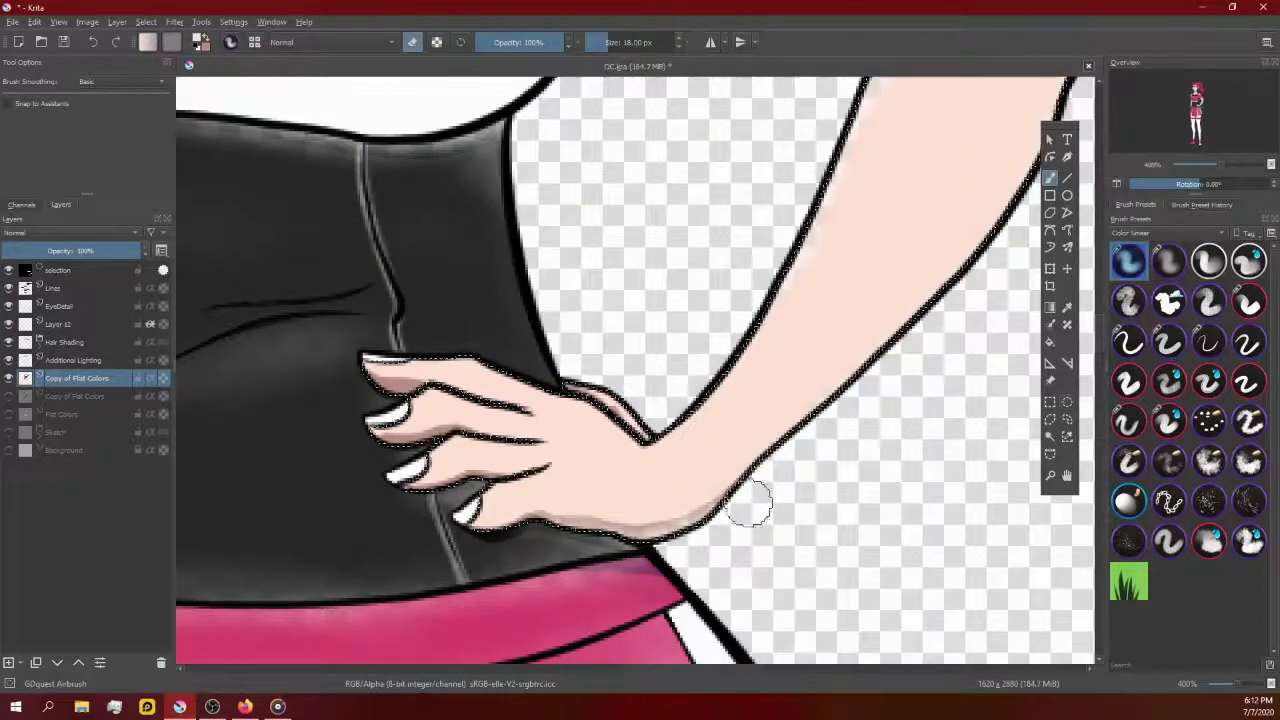
scroll(436, 372, "up", 1)
scroll(597, 470, "up", 2)
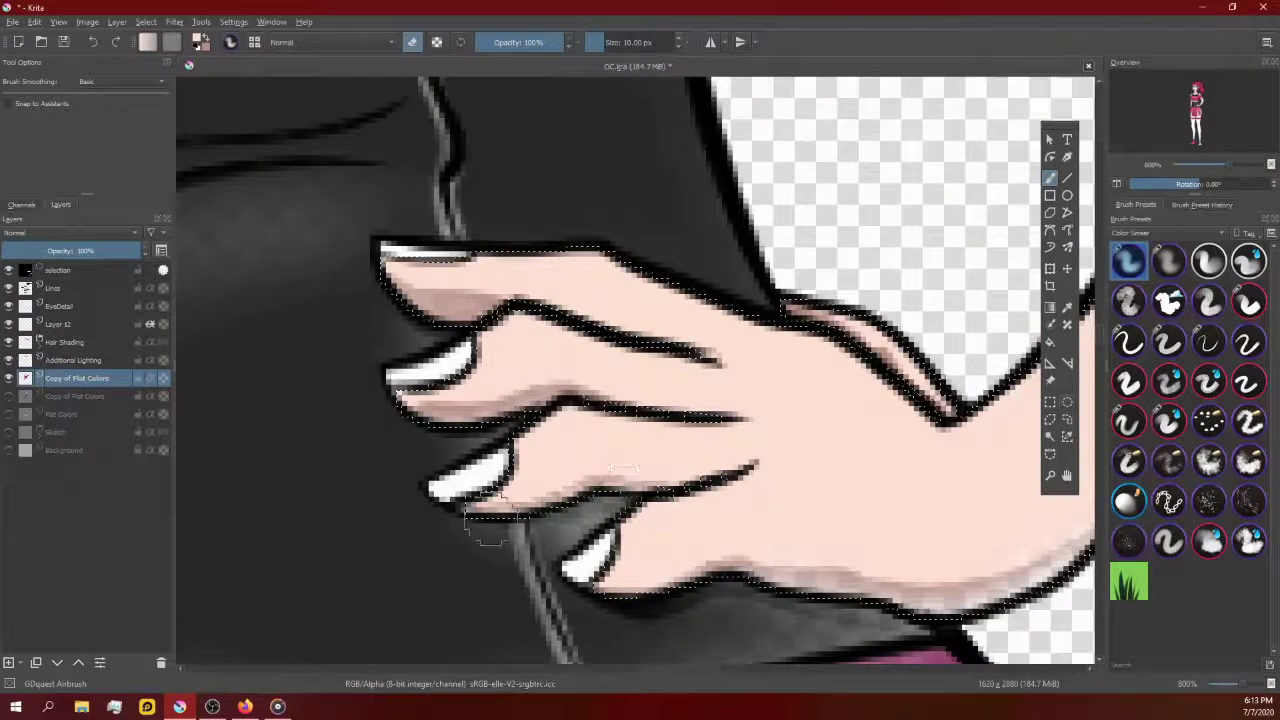
scroll(520, 500, "right", 2)
scroll(580, 460, "up", 2)
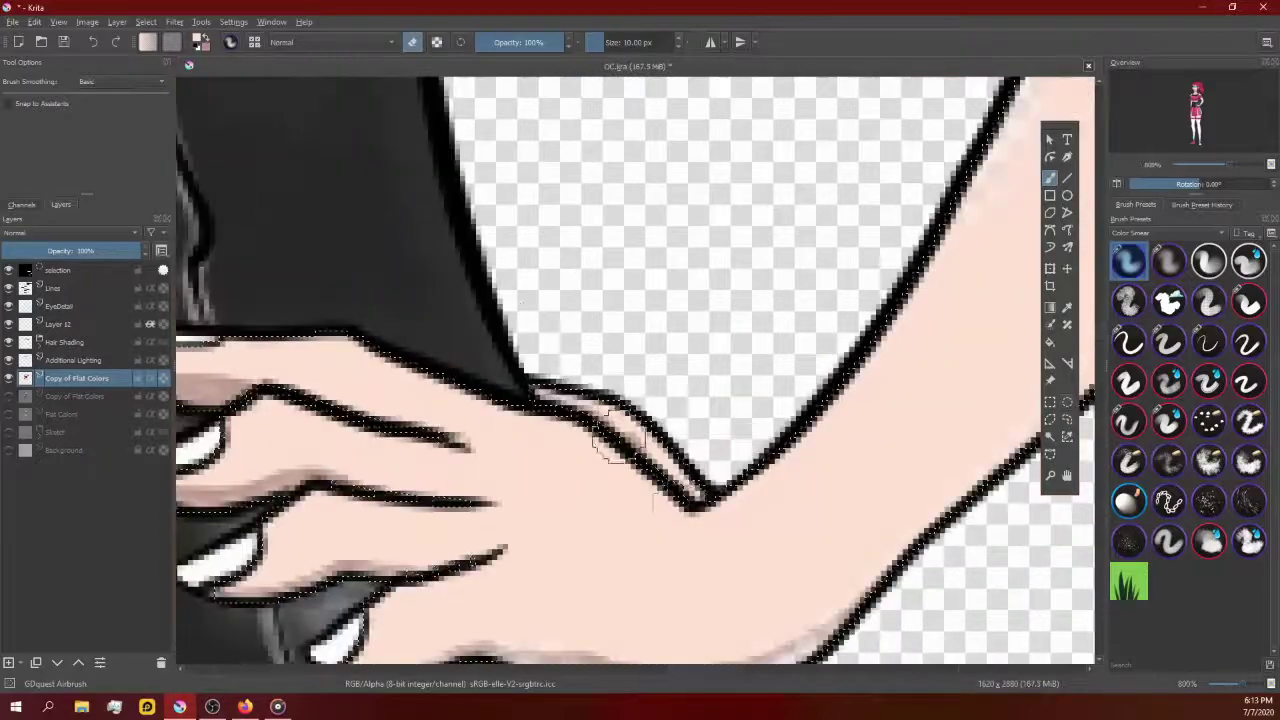
scroll(720, 440, "down", 1)
scroll(829, 443, "down", 2)
scroll(662, 214, "up", 3)
scroll(662, 214, "down", 1)
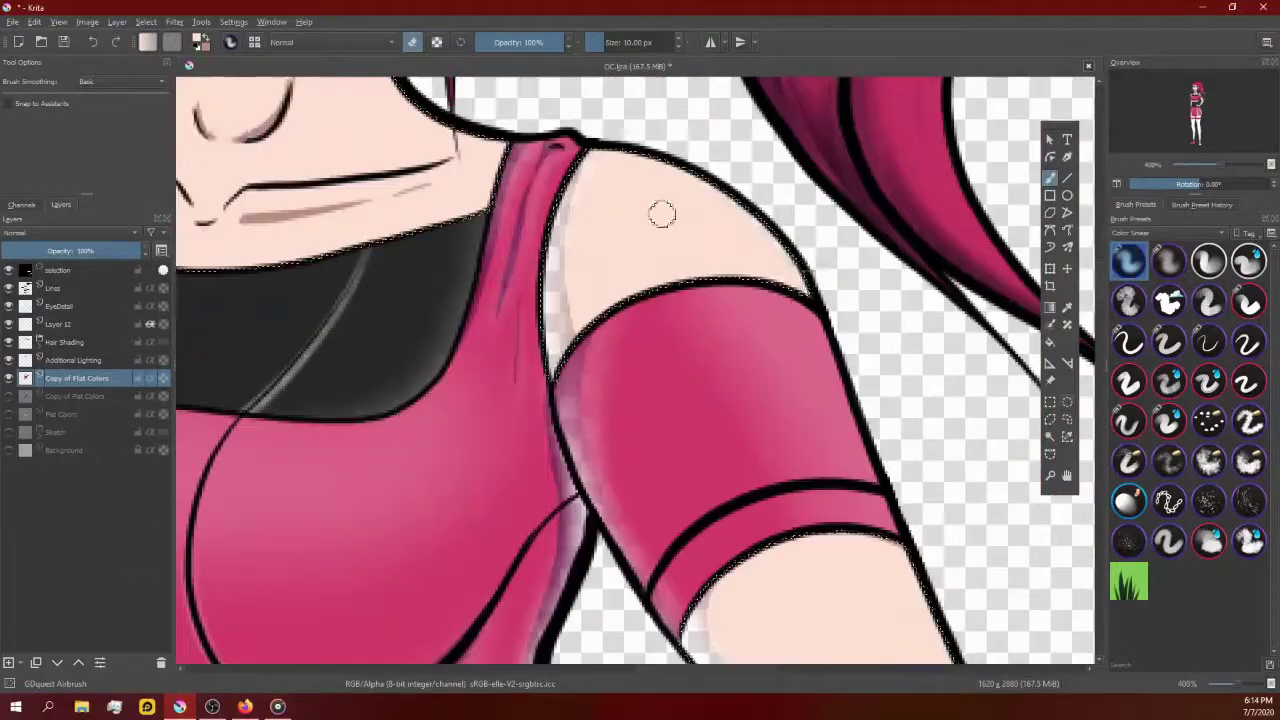
scroll(662, 214, "up", 1)
scroll(609, 185, "down", 3)
scroll(623, 189, "up", 2)
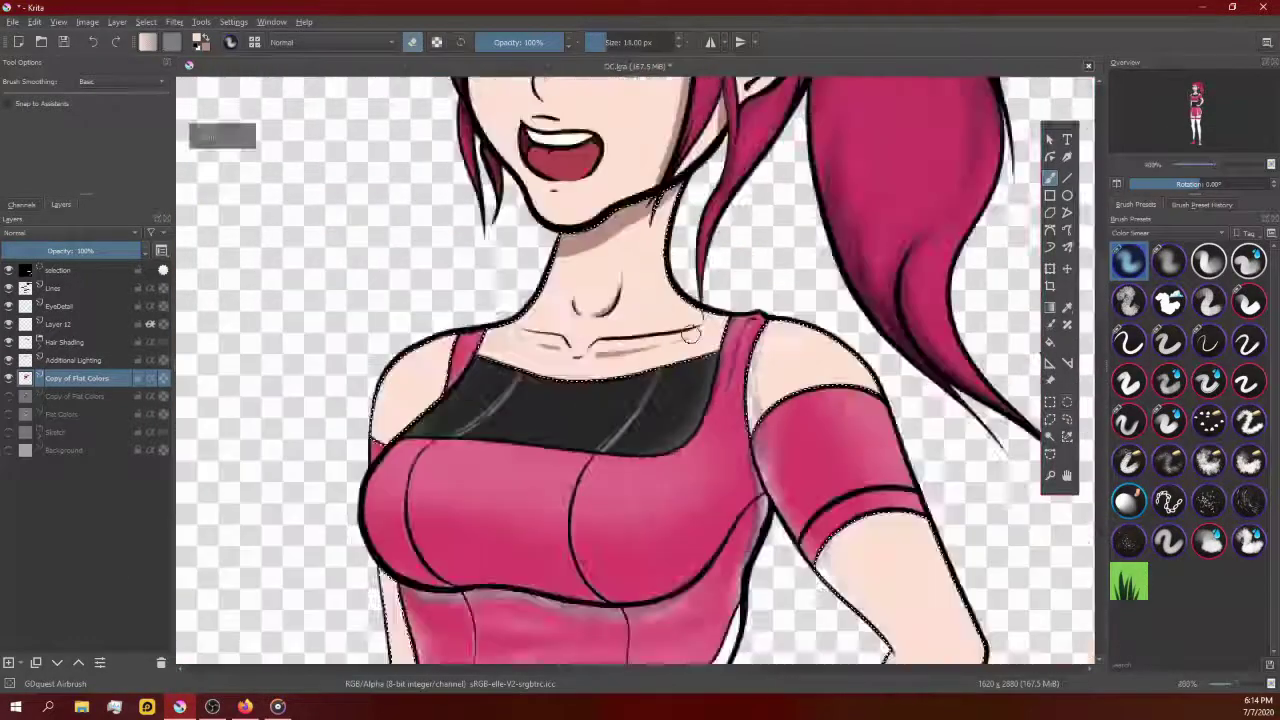
scroll(571, 409, "up", 1)
scroll(737, 390, "up", 1)
scroll(528, 271, "up", 1)
Step: Airbrush a soft shadow under the chin and along the collarbone
scroll(528, 250, "down", 1)
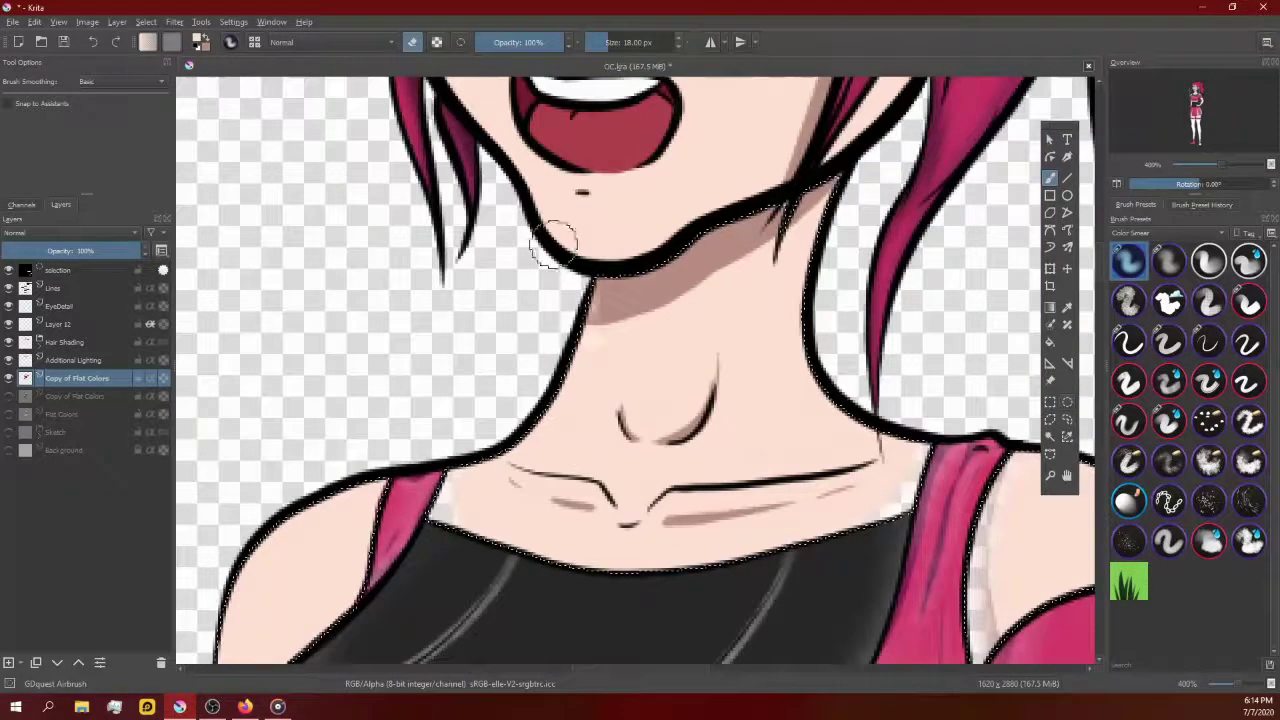
scroll(495, 420, "up", 2)
scroll(729, 357, "down", 1)
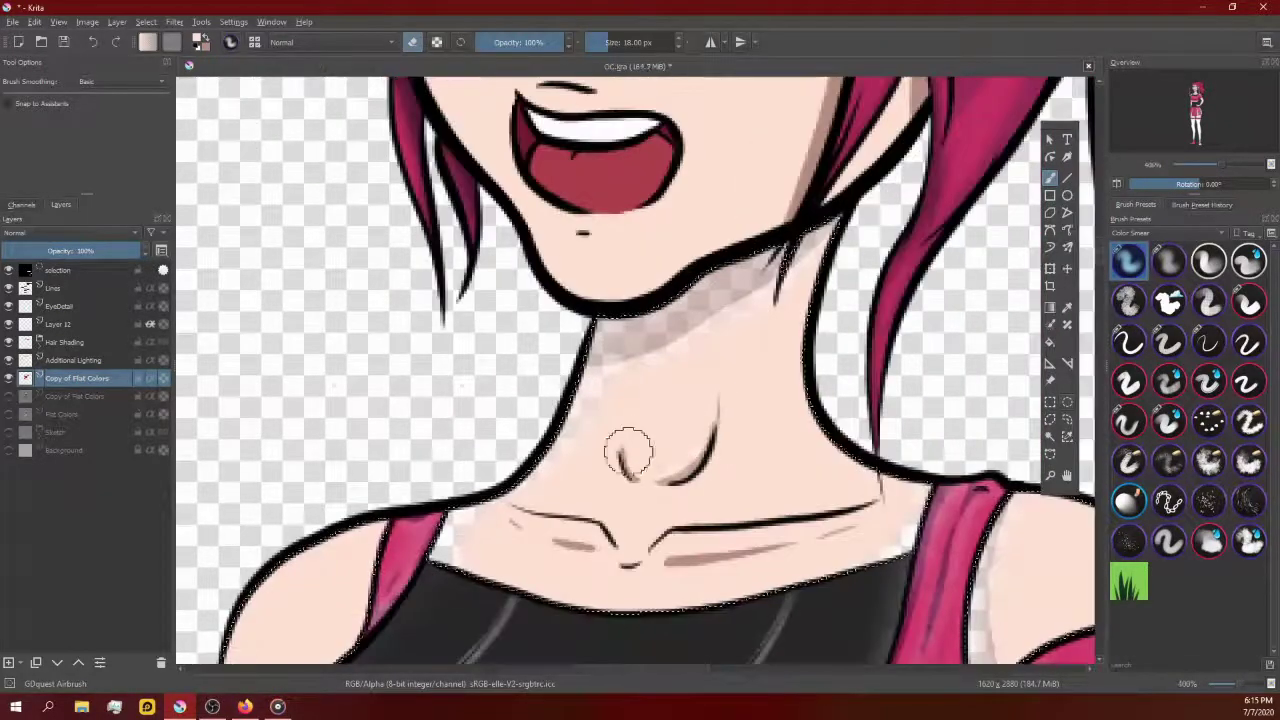
scroll(565, 430, "down", 2)
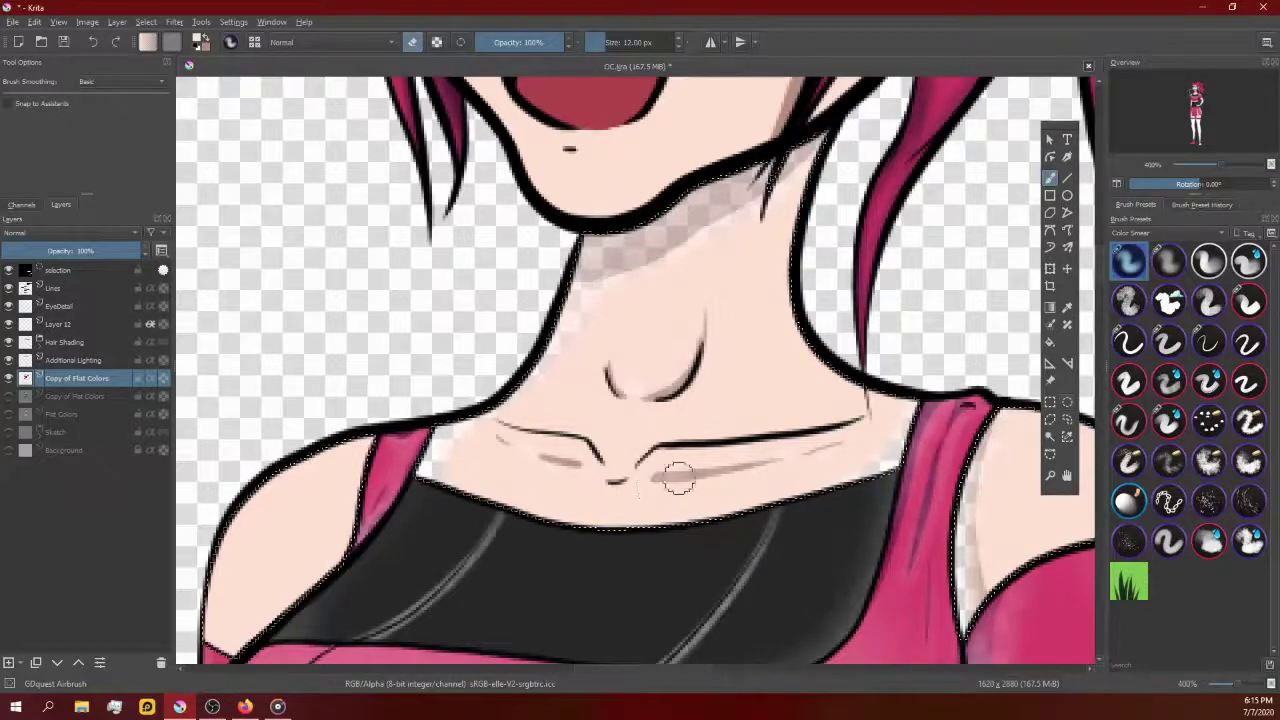
scroll(491, 423, "up", 1)
scroll(491, 423, "down", 2)
scroll(592, 82, "up", 1)
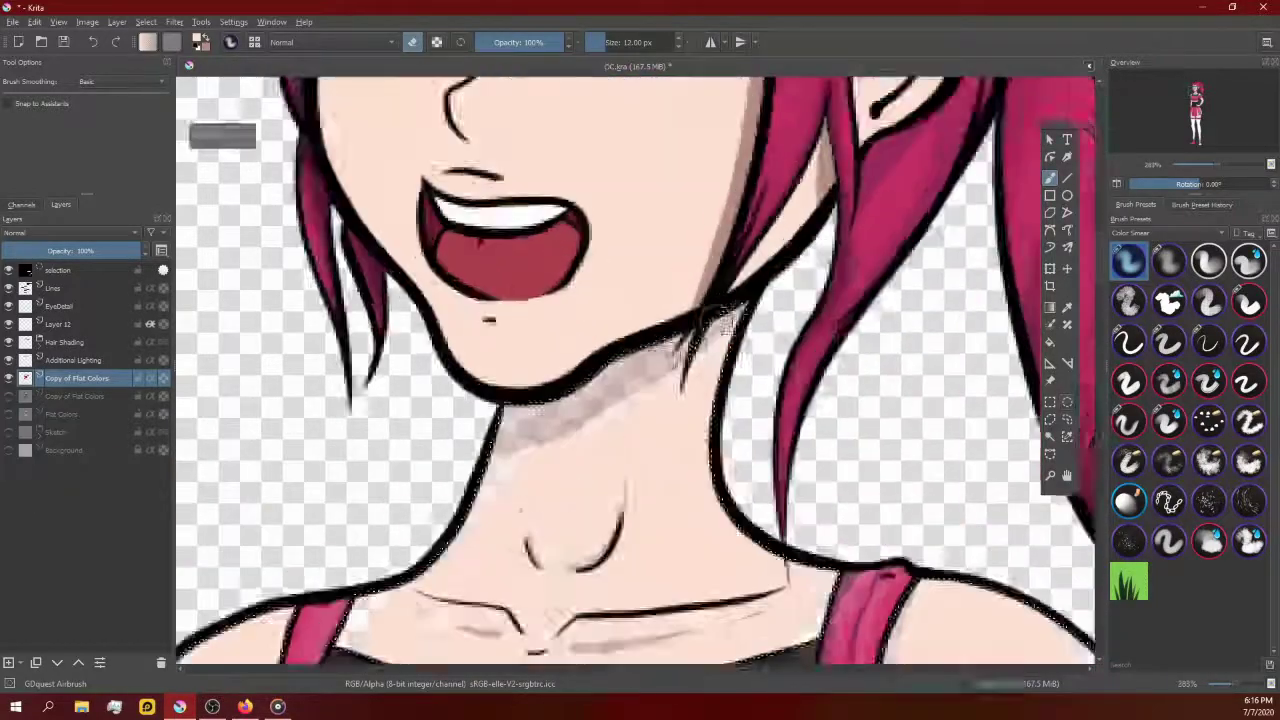
scroll(473, 532, "up", 2)
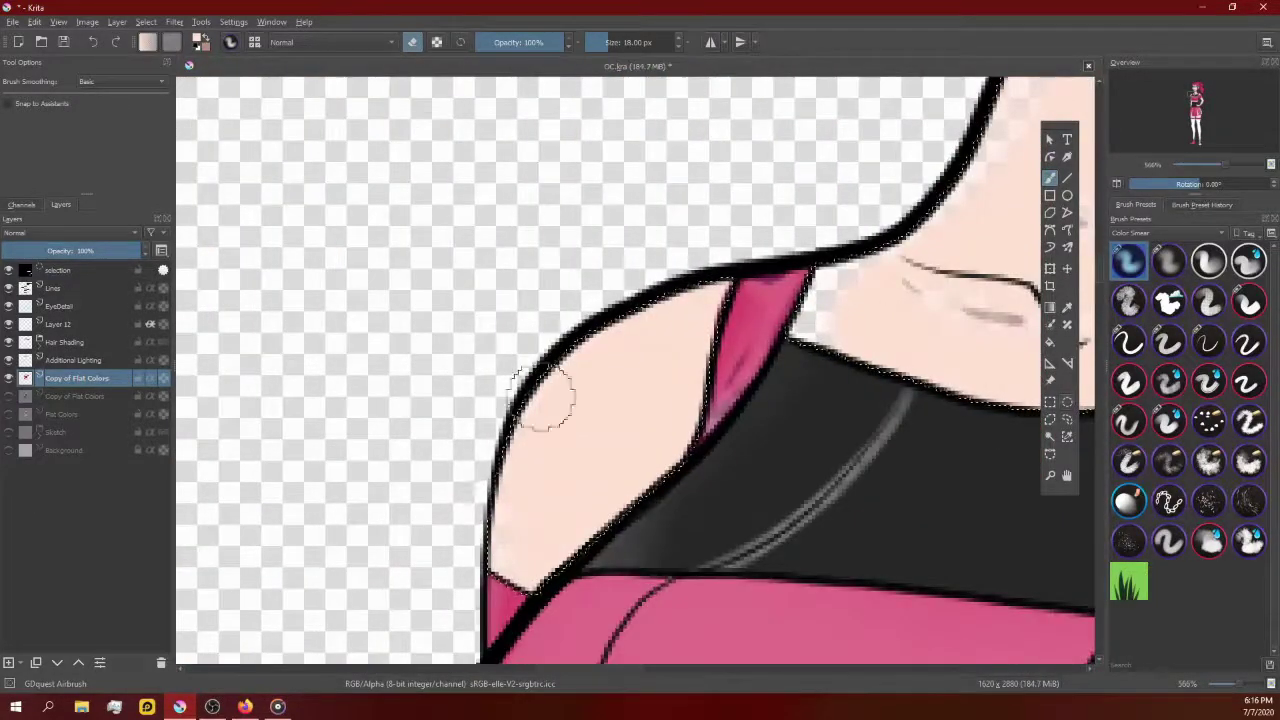
scroll(510, 545, "down", 1)
scroll(677, 263, "down", 1)
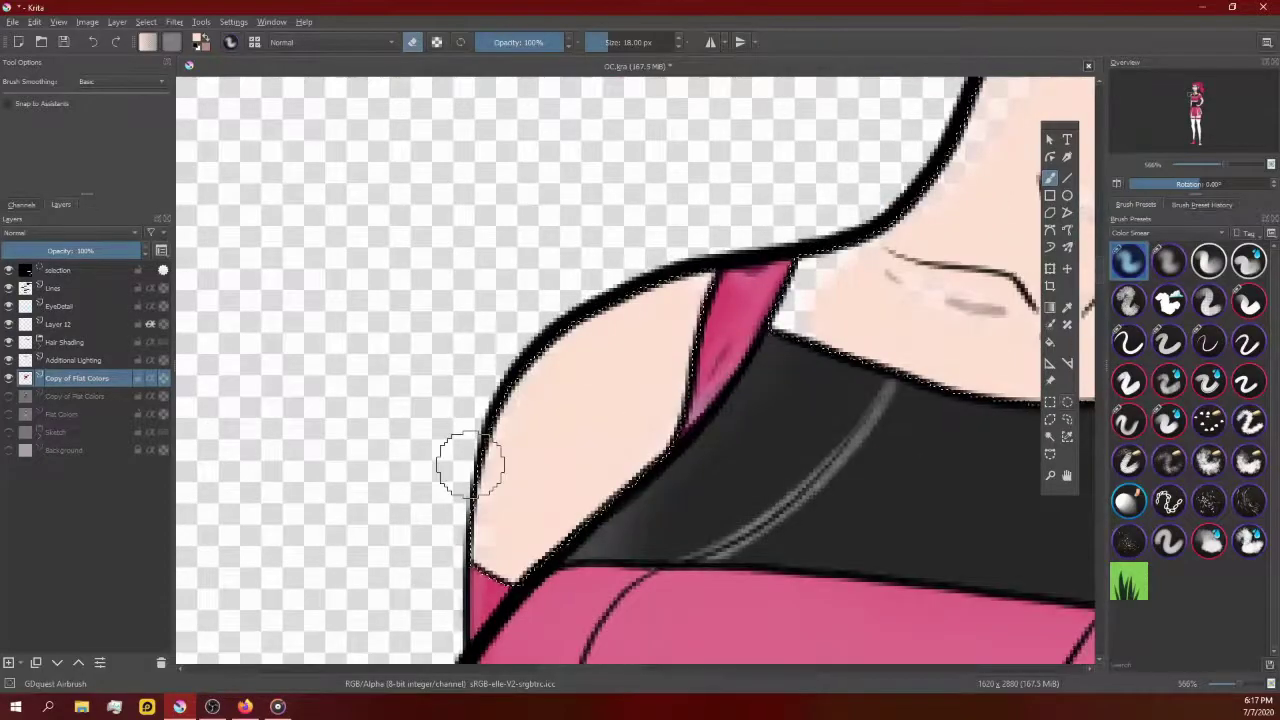
scroll(466, 457, "down", 1)
scroll(503, 574, "up", 2)
scroll(660, 322, "down", 1)
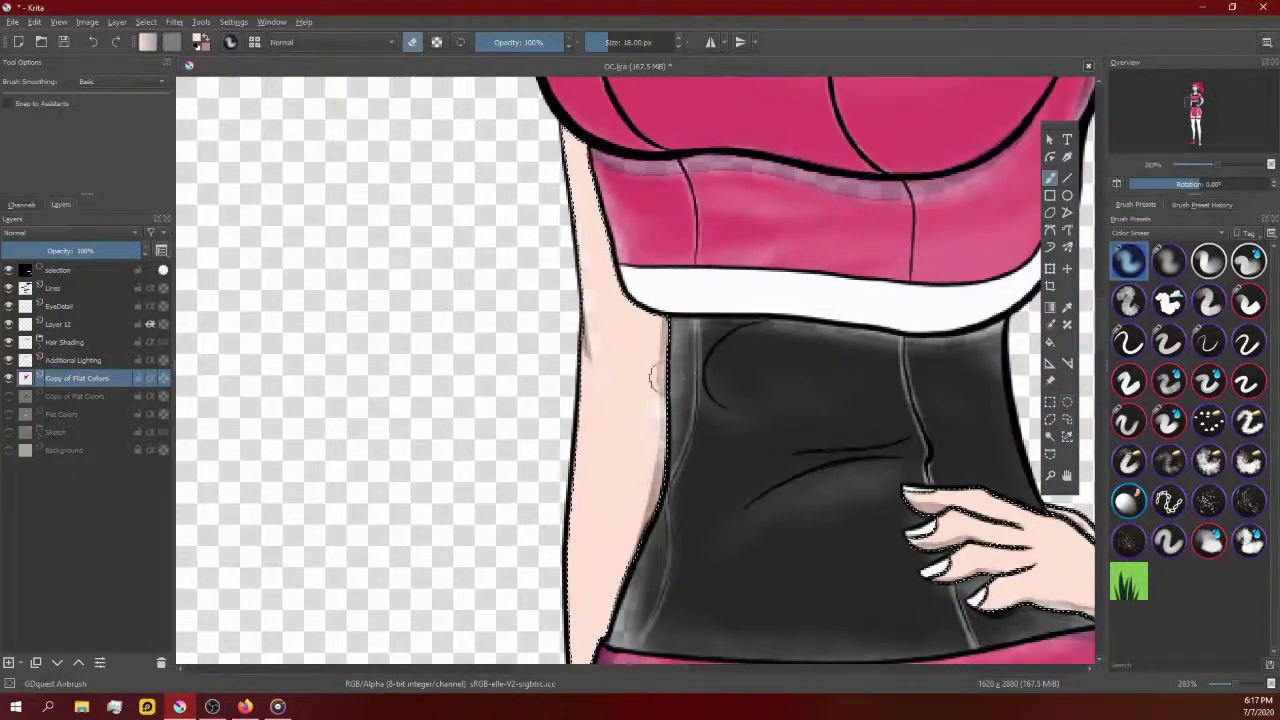
Step: On the lower Copy of Flat Colors layer, set HSV/HSL Adjustment Lightness to -80
left_click_drag(563, 325, 613, 240)
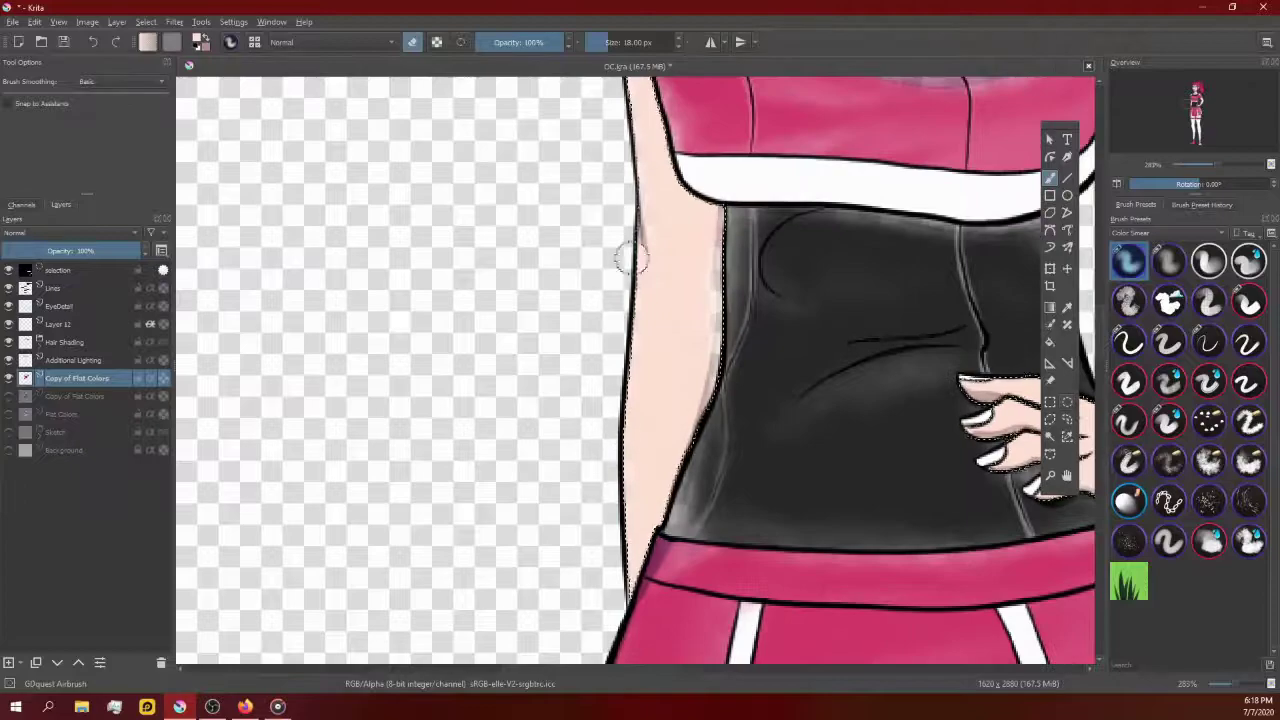
scroll(623, 251, "up", 2)
scroll(612, 380, "up", 1)
scroll(590, 425, "up", 2)
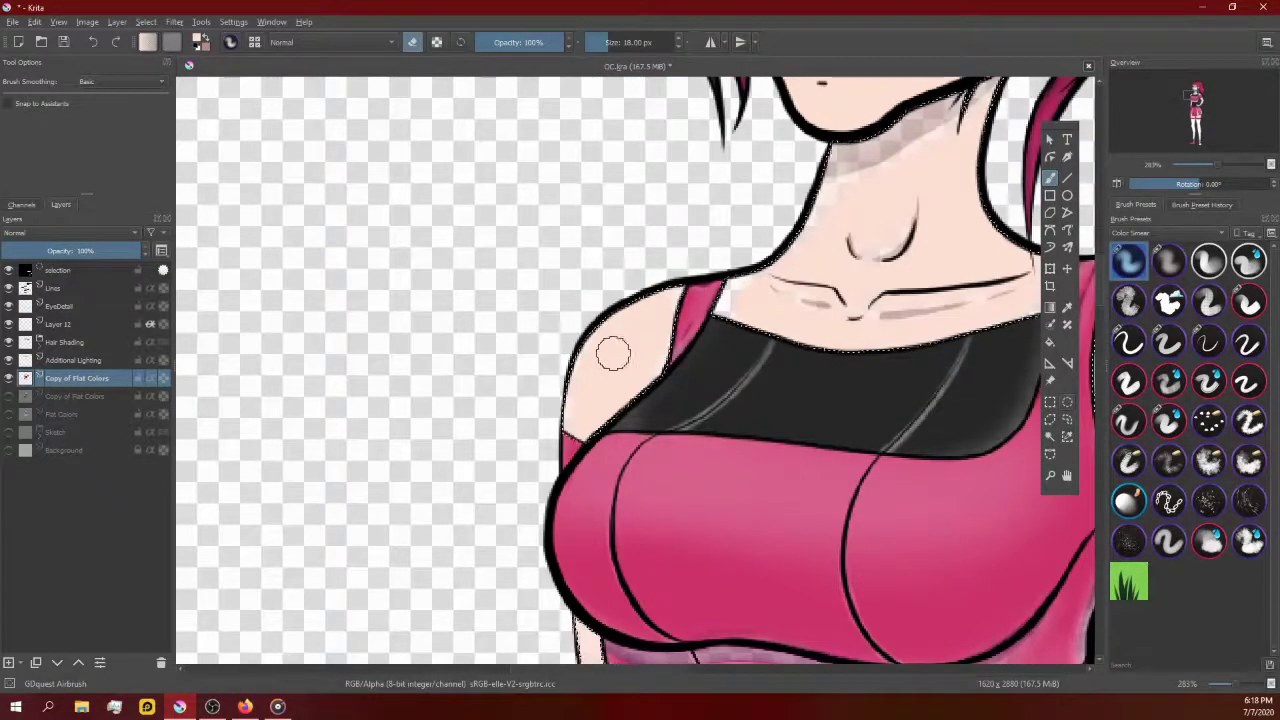
key("2")
key("Page_Down")
key("ctrl+u")
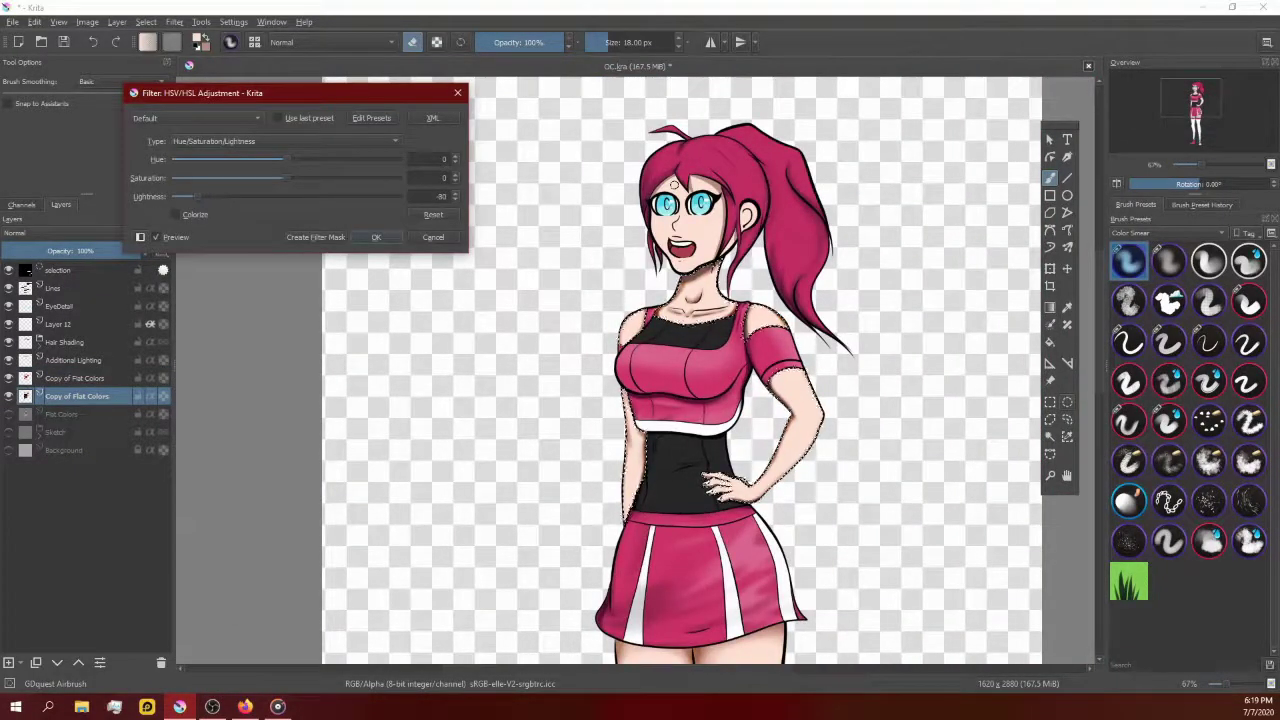
Step: Confirm the HSV/HSL Adjustment so the lower Copy of Flat Colors becomes darker
key("plus")
key("plus")
key("plus")
left_click(457, 92)
scroll(420, 340, "down", 2)
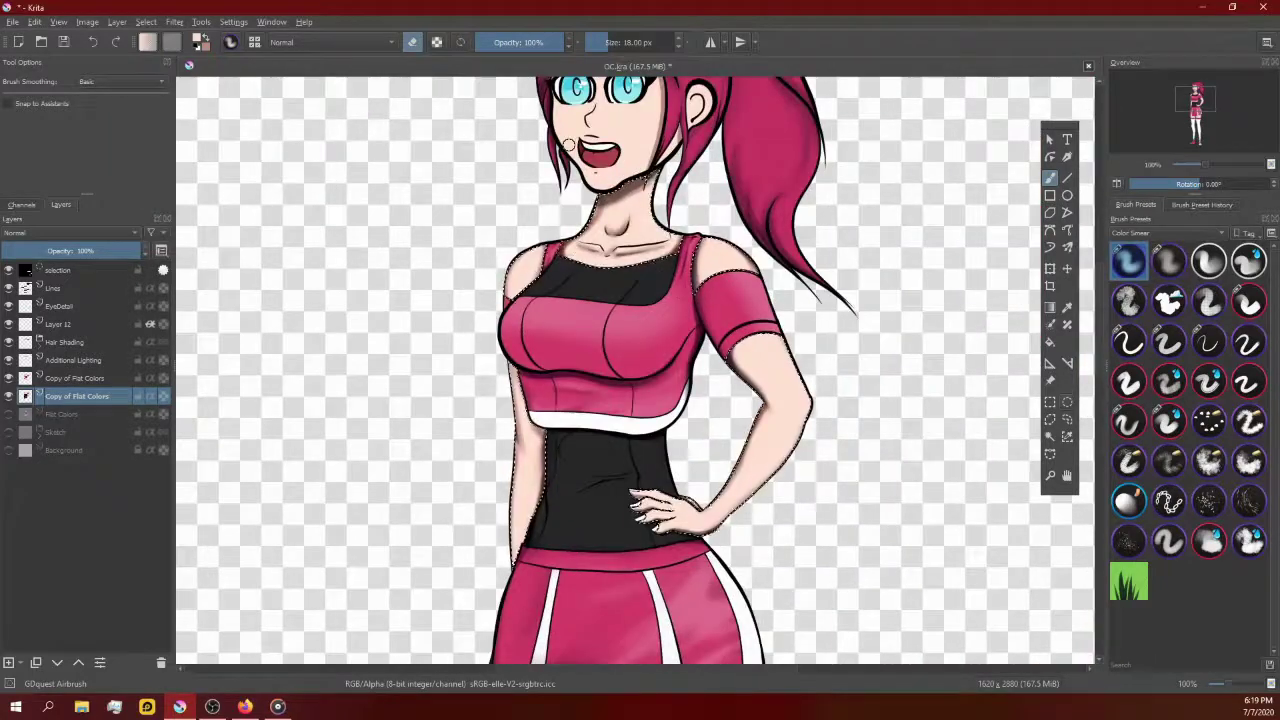
scroll(450, 300, "down", 1)
scroll(580, 343, "up", 3)
Step: Start the inner-arm shadow, hiding the upper copy to check the darkened layer
key("Page_Up")
scroll(580, 343, "up", 1)
key("slash")
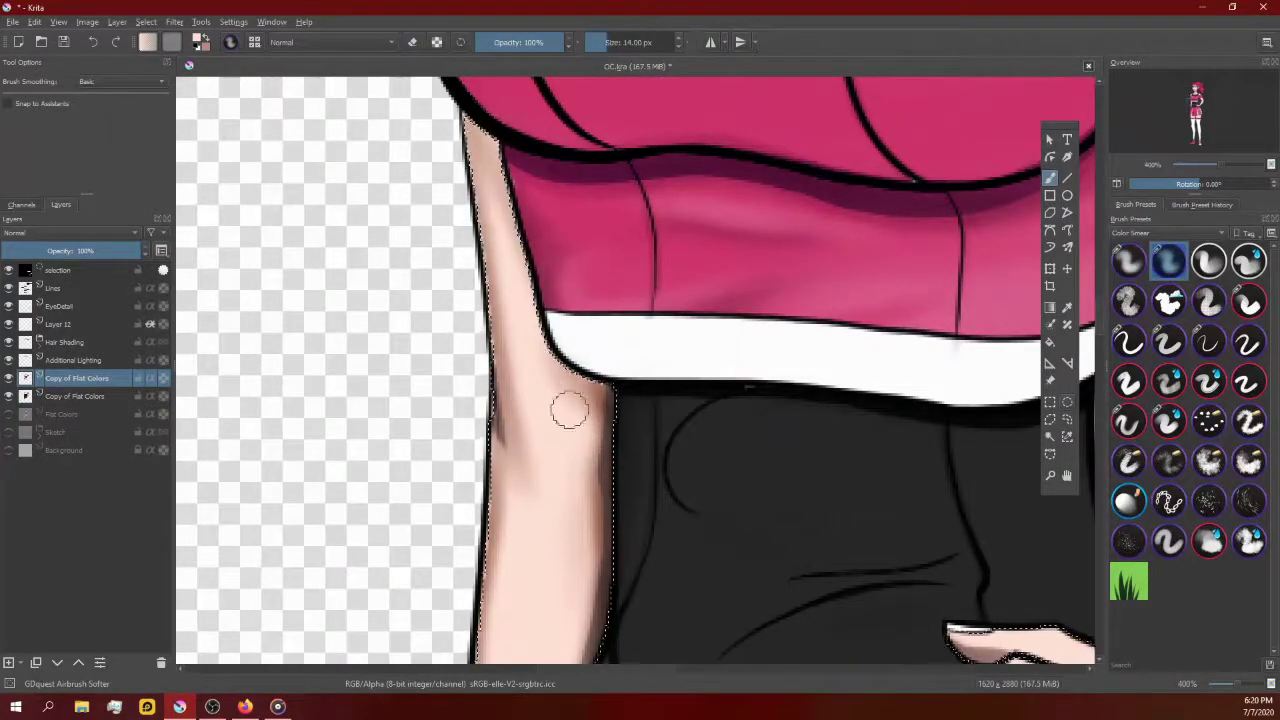
scroll(570, 410, "down", 3)
key("slash")
key("Page_Down")
scroll(609, 206, "up", 1)
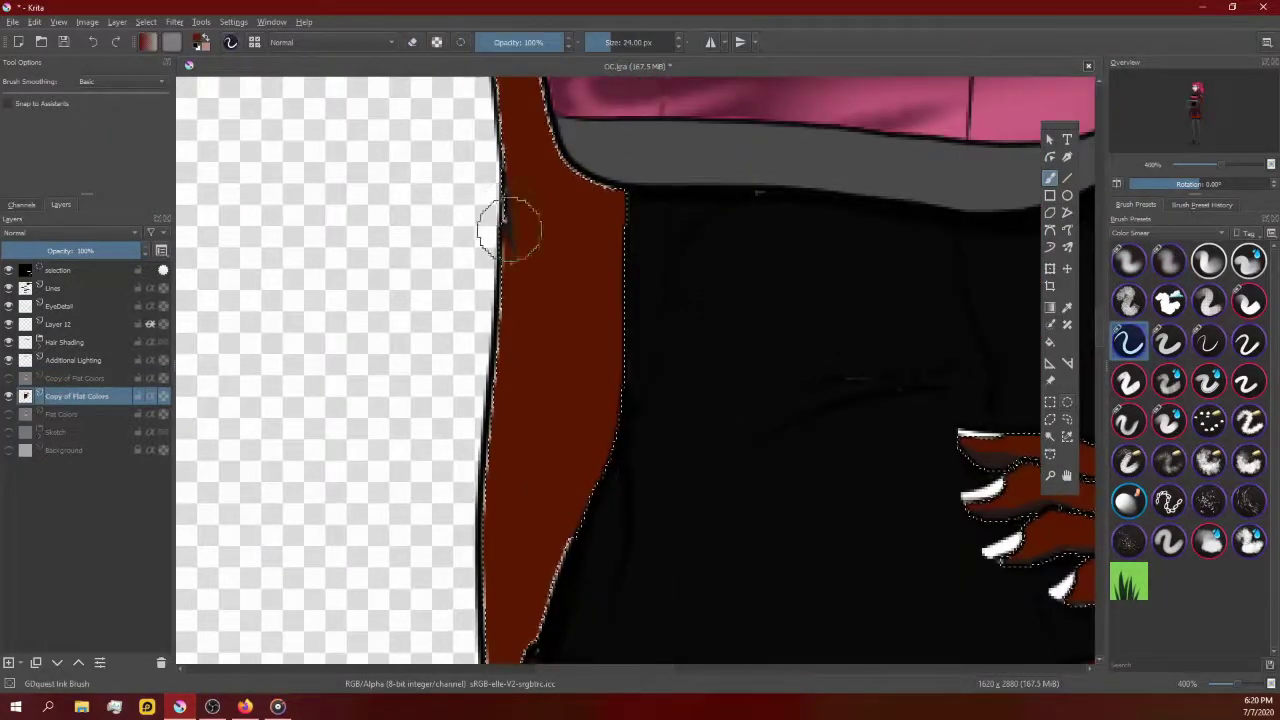
scroll(510, 230, "down", 2)
scroll(543, 149, "down", 1)
scroll(751, 251, "up", 2)
scroll(380, 320, "up", 1)
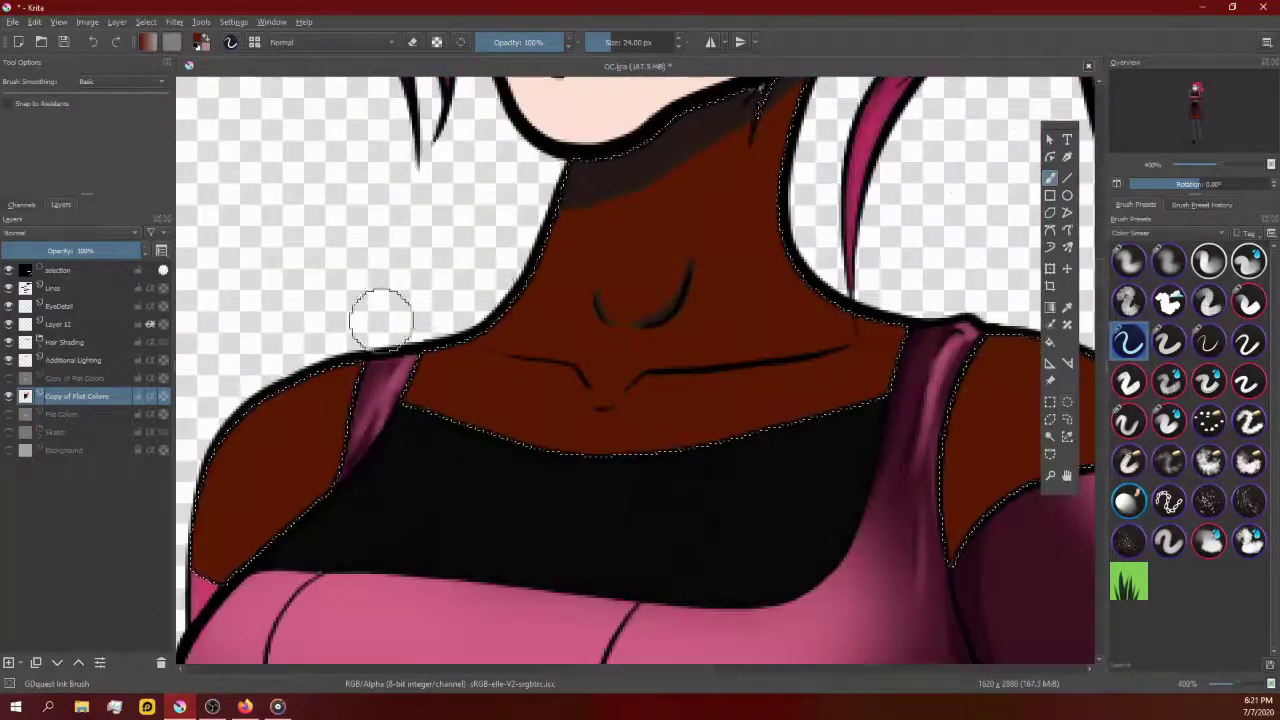
scroll(380, 320, "down", 3)
scroll(569, 434, "up", 1)
scroll(509, 360, "up", 2)
key("Page_Up")
Step: Shade and blend the inner arm with Airbrush Softer (14 px) and Blender Blur across both copies
key("slash")
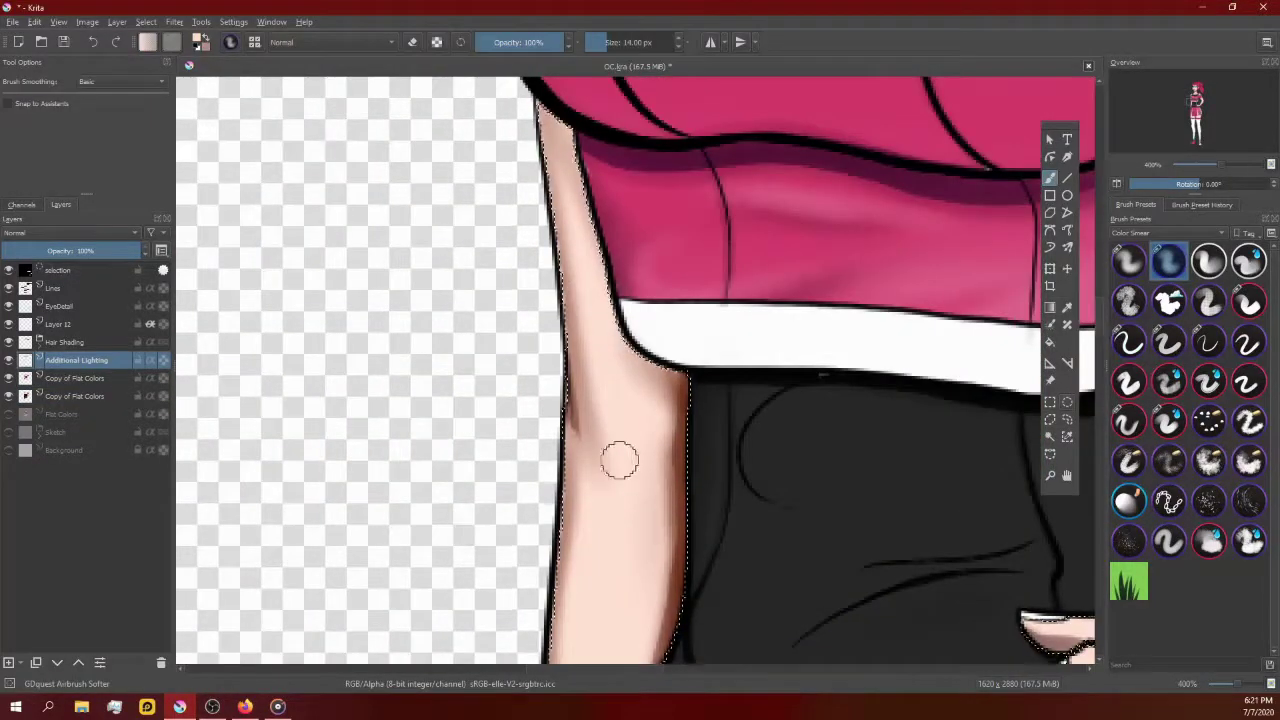
key("Page_Down")
scroll(651, 366, "down", 2)
scroll(600, 340, "up", 2)
key("Page_Down")
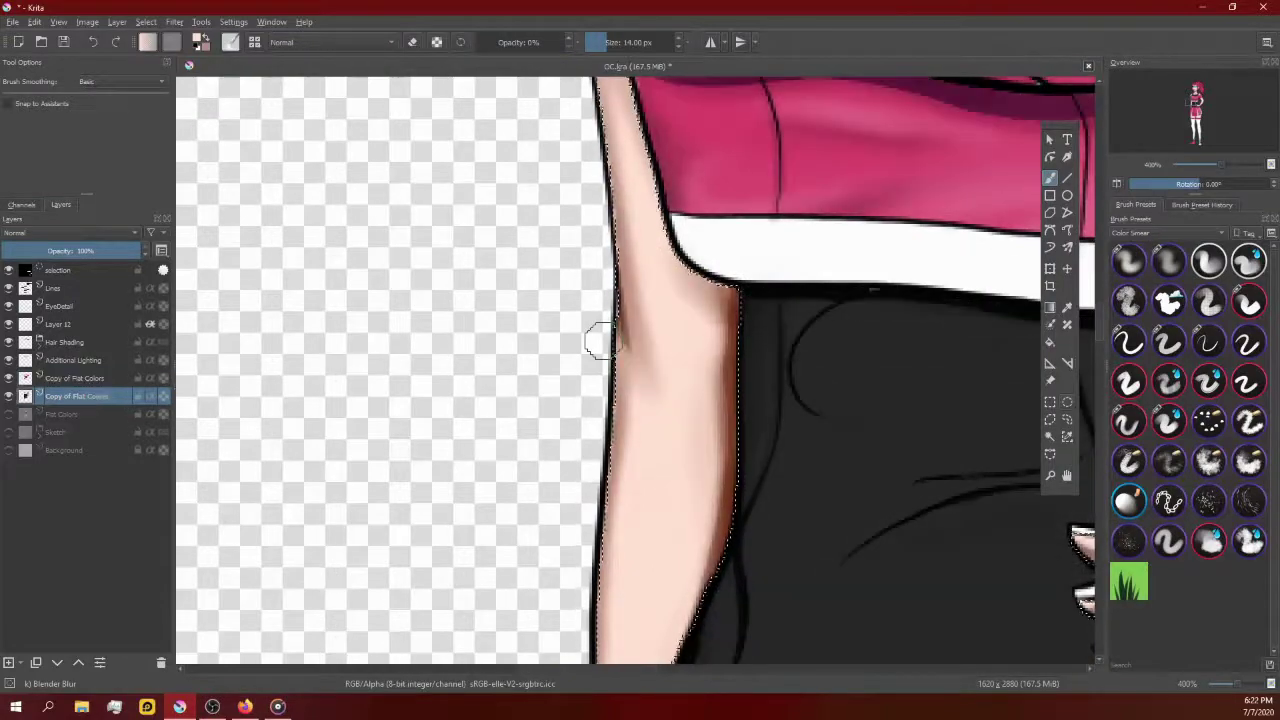
key("Page_Up")
key("slash")
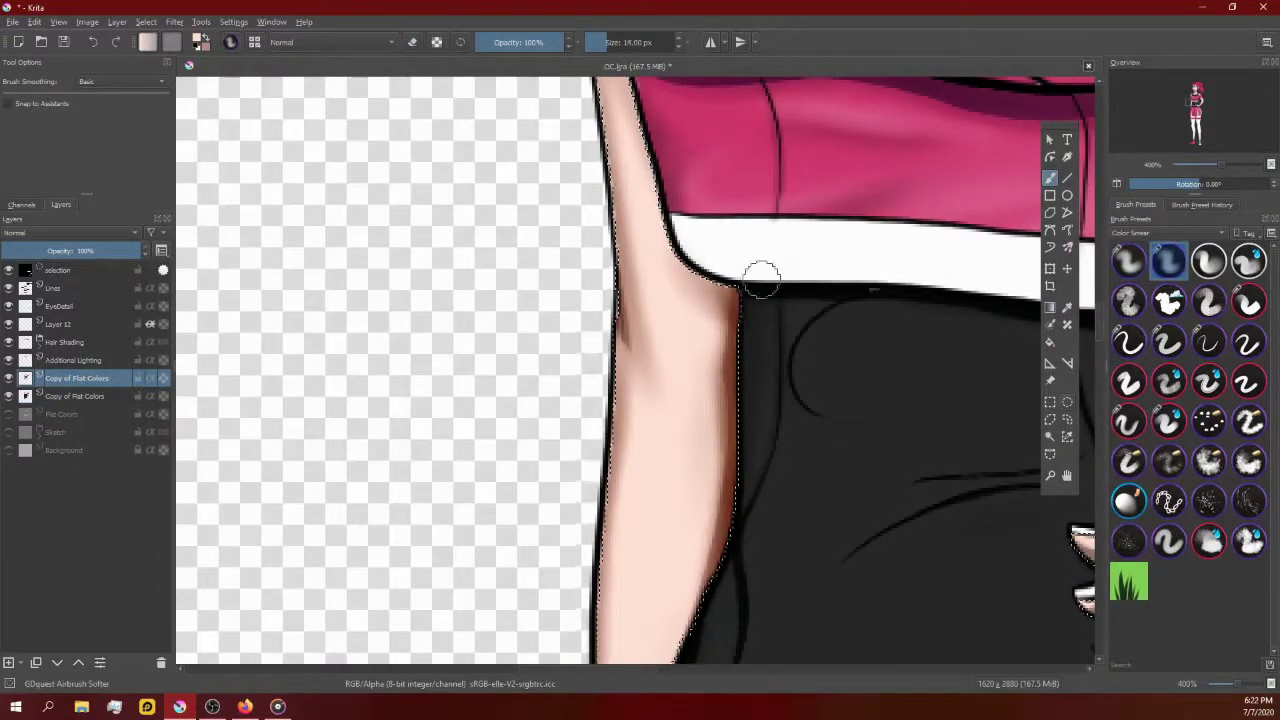
key("slash")
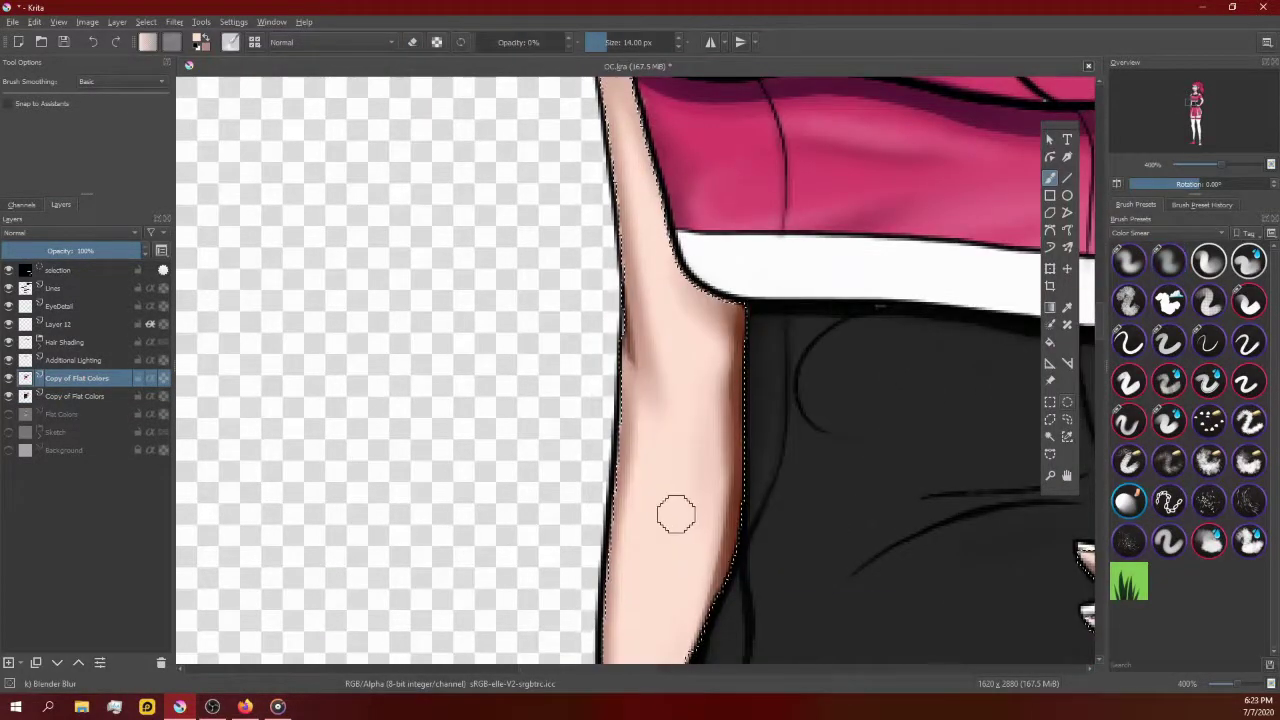
key("Page_Down")
key("slash")
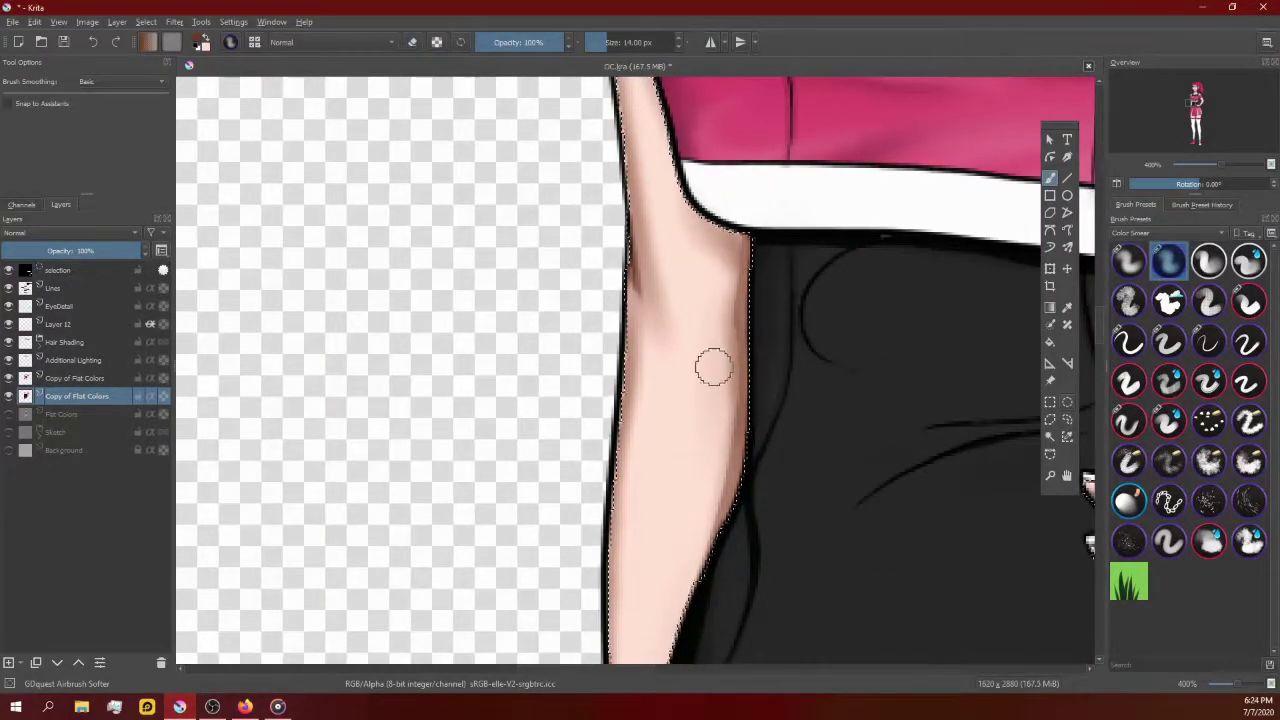
key("Page_Up")
Step: Zoom out to review the arm and torso, then frame the neck and collar
key("minus")
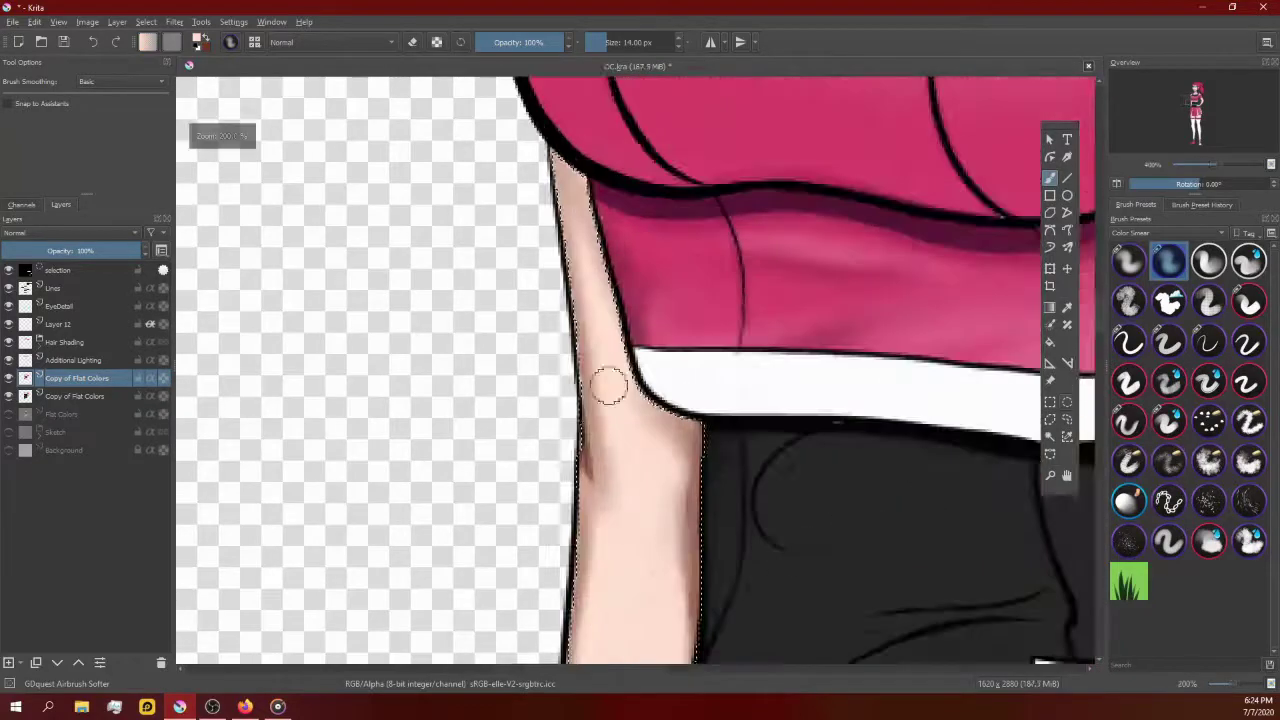
key("minus")
key("minus")
key("equal")
key("equal")
key("equal")
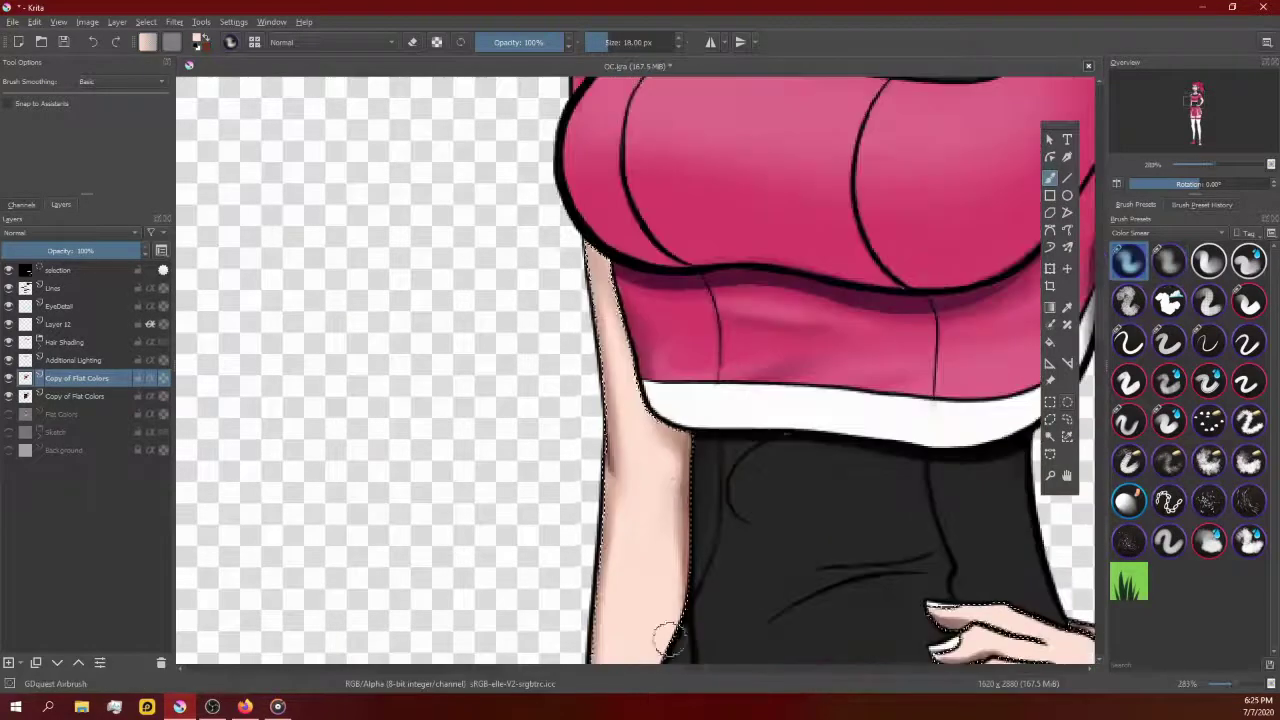
key("minus")
scroll(663, 509, "up", 5)
key("equal")
key("minus")
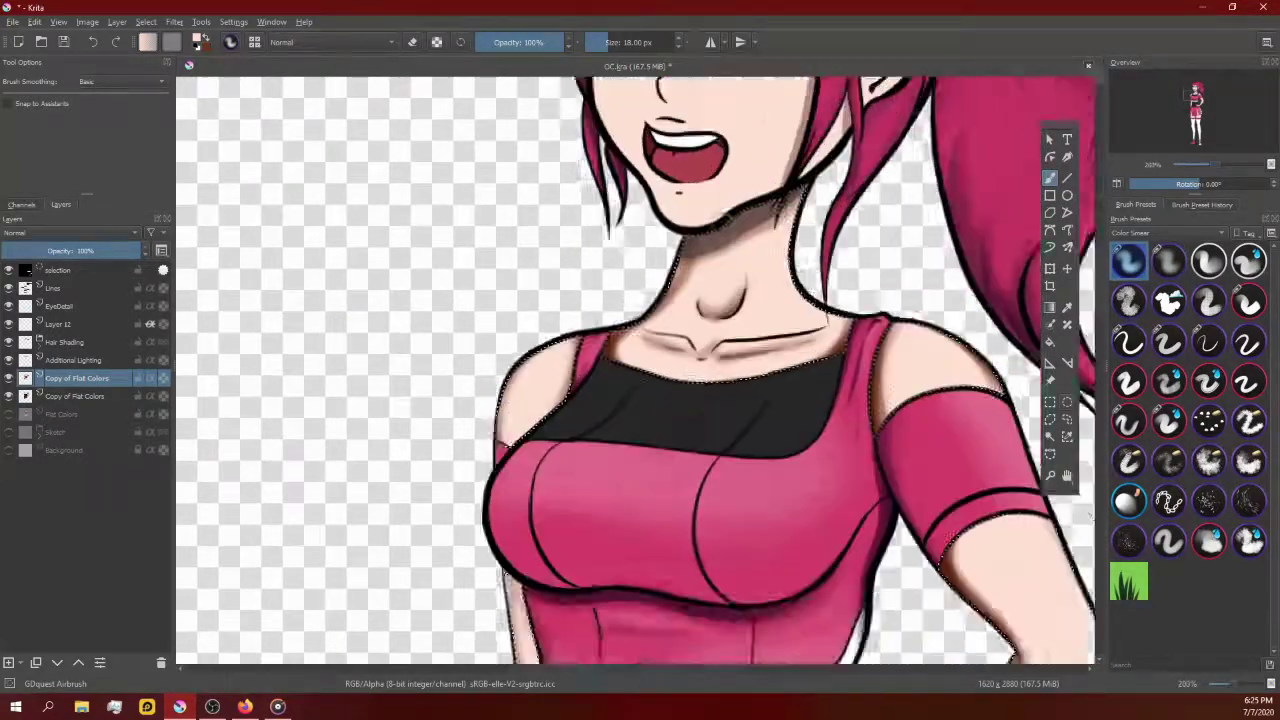
Step: Soften the neck shading with the 14 px Airbrush Softer and Blender Blur
key("equal")
key("equal")
key("slash")
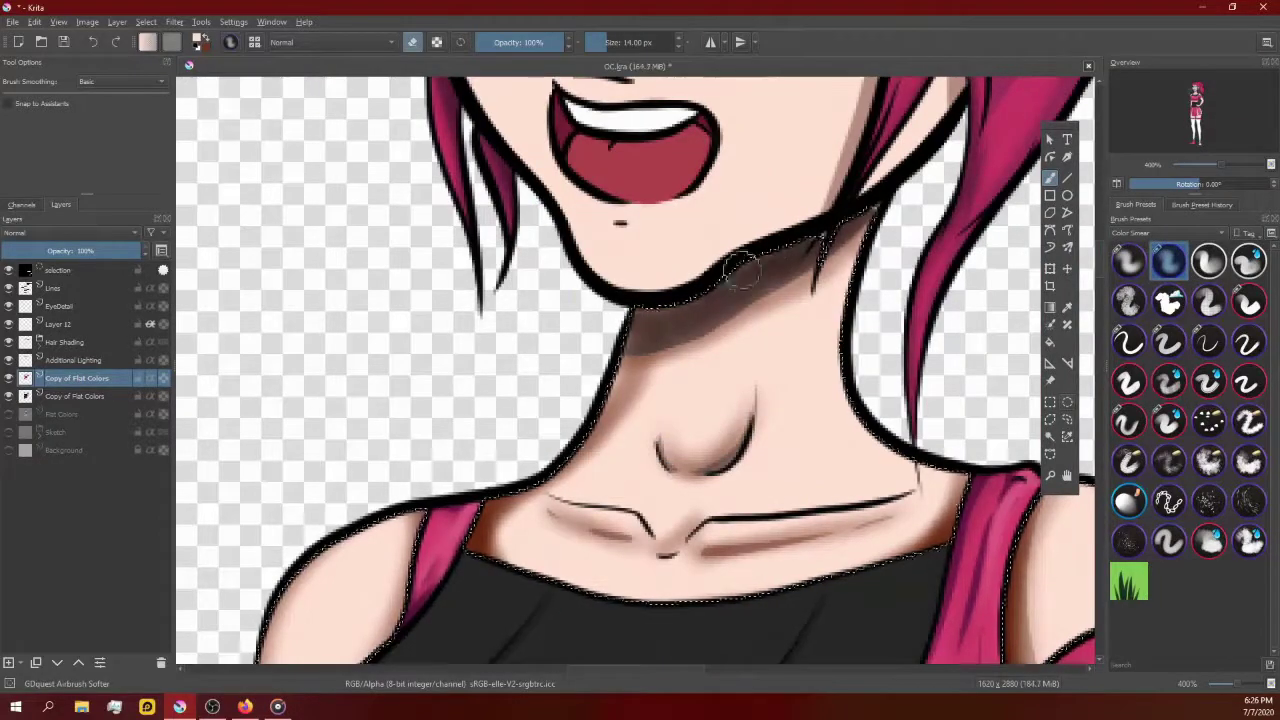
key("slash")
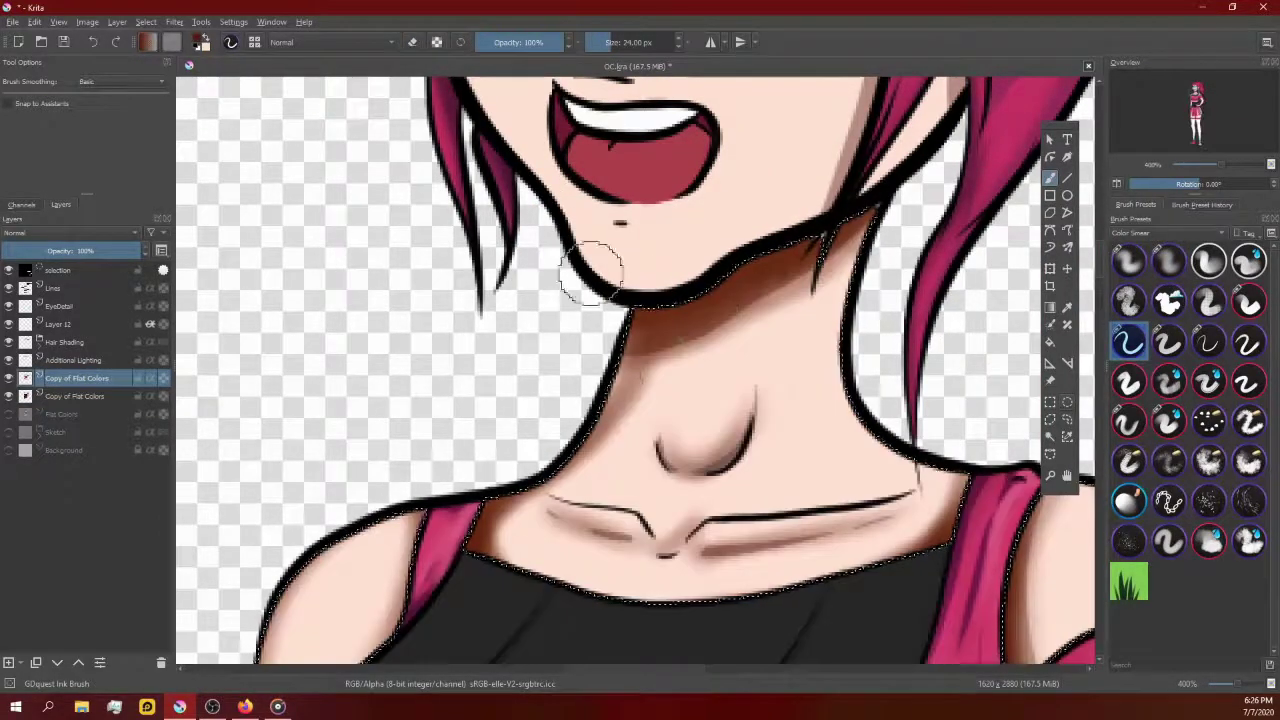
key("slash")
key("minus")
key("equal")
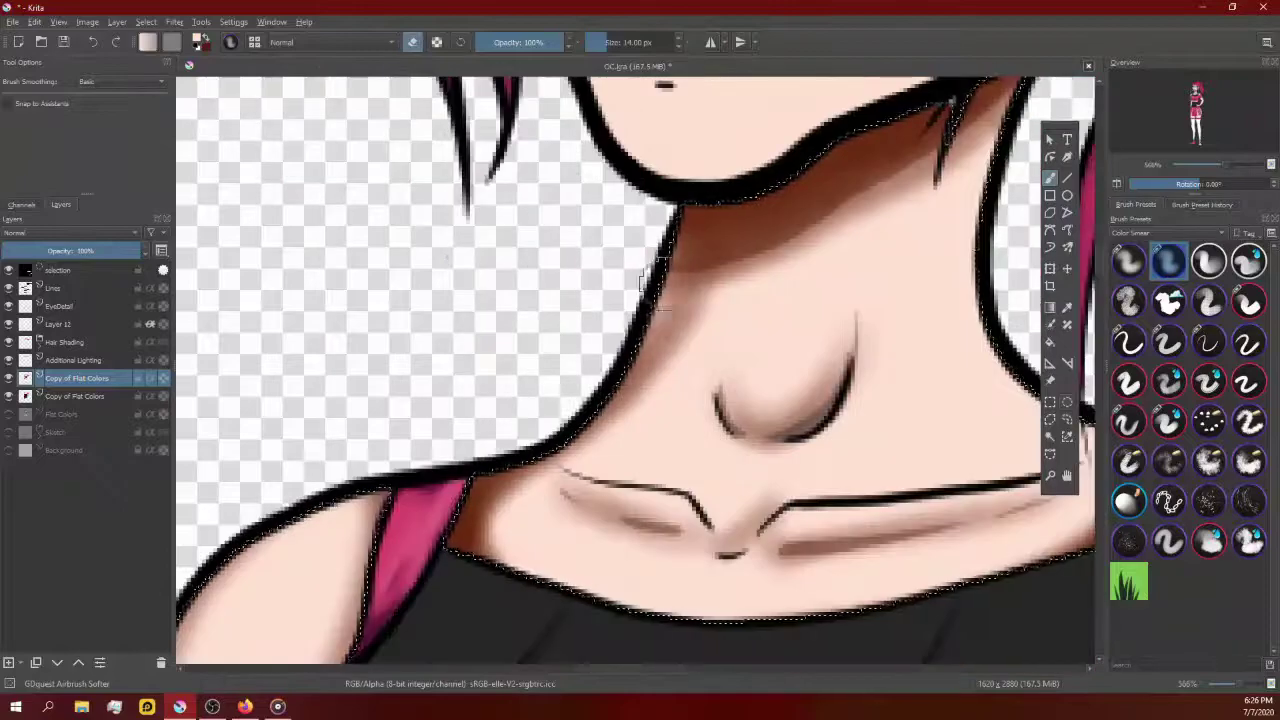
key("equal")
key("period")
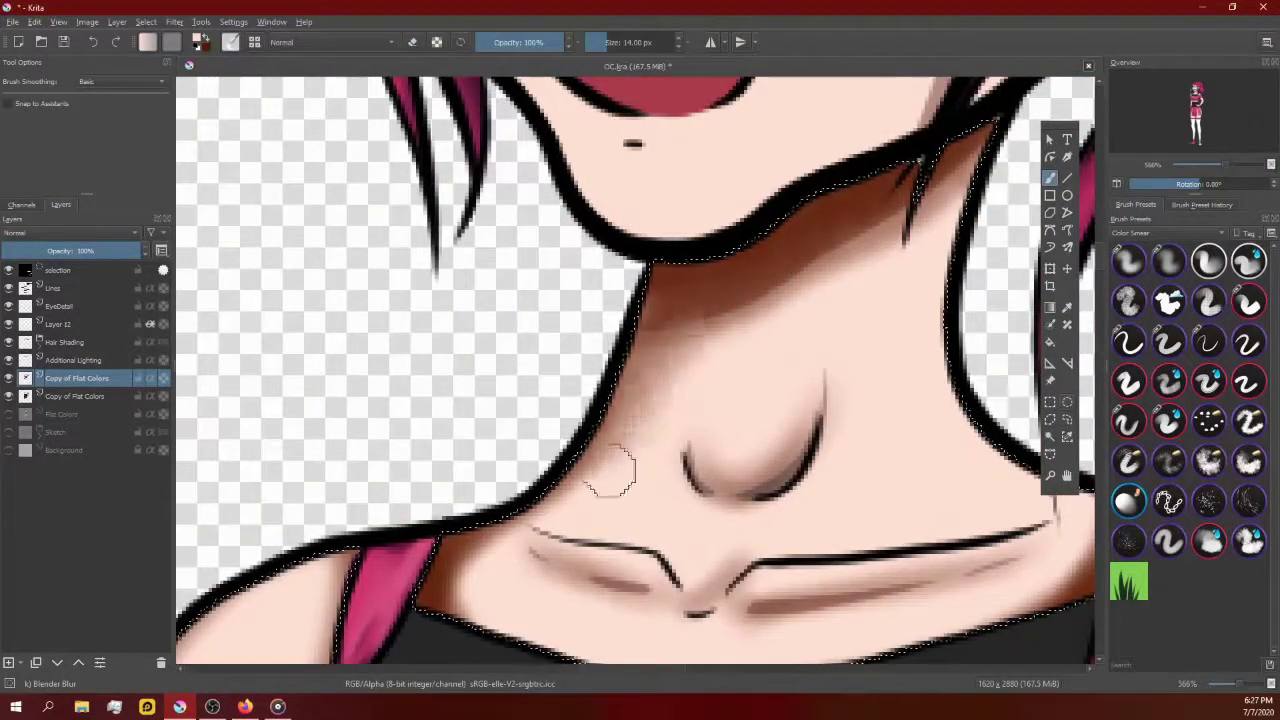
Step: Lighten the collarbone shadows with soft airbrush erasing, mirroring the view to check
key("slash")
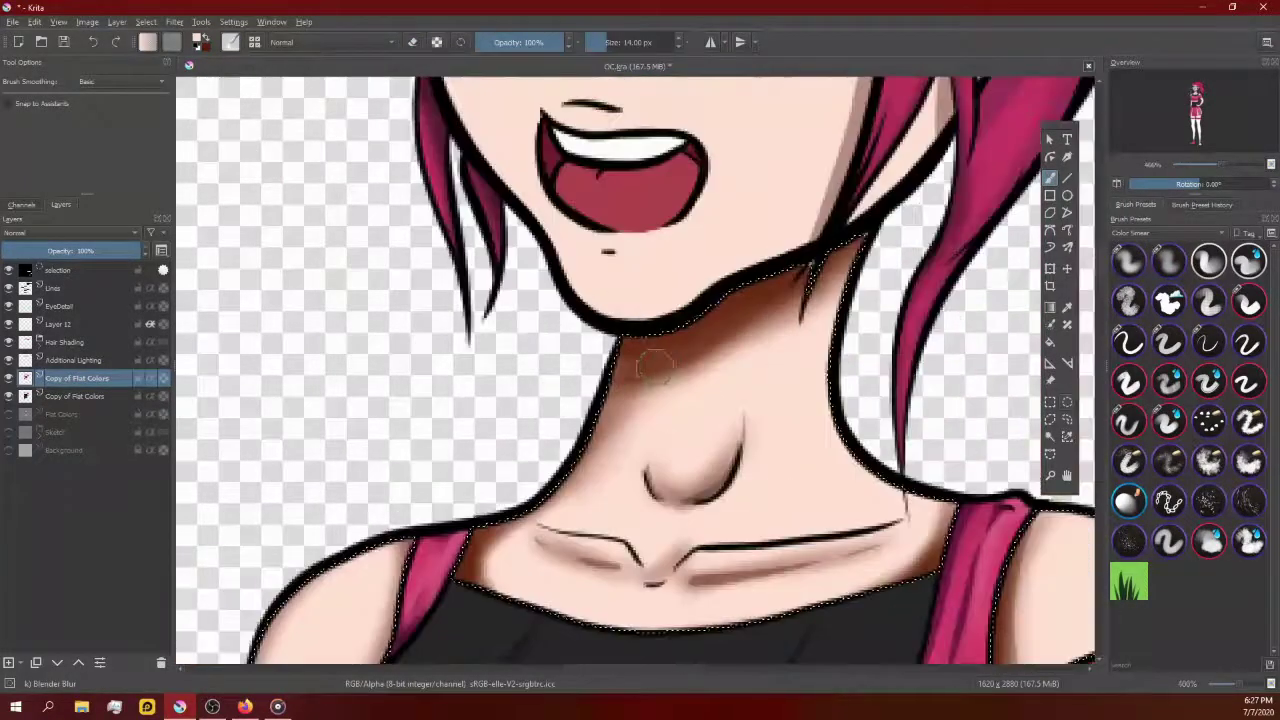
key("minus")
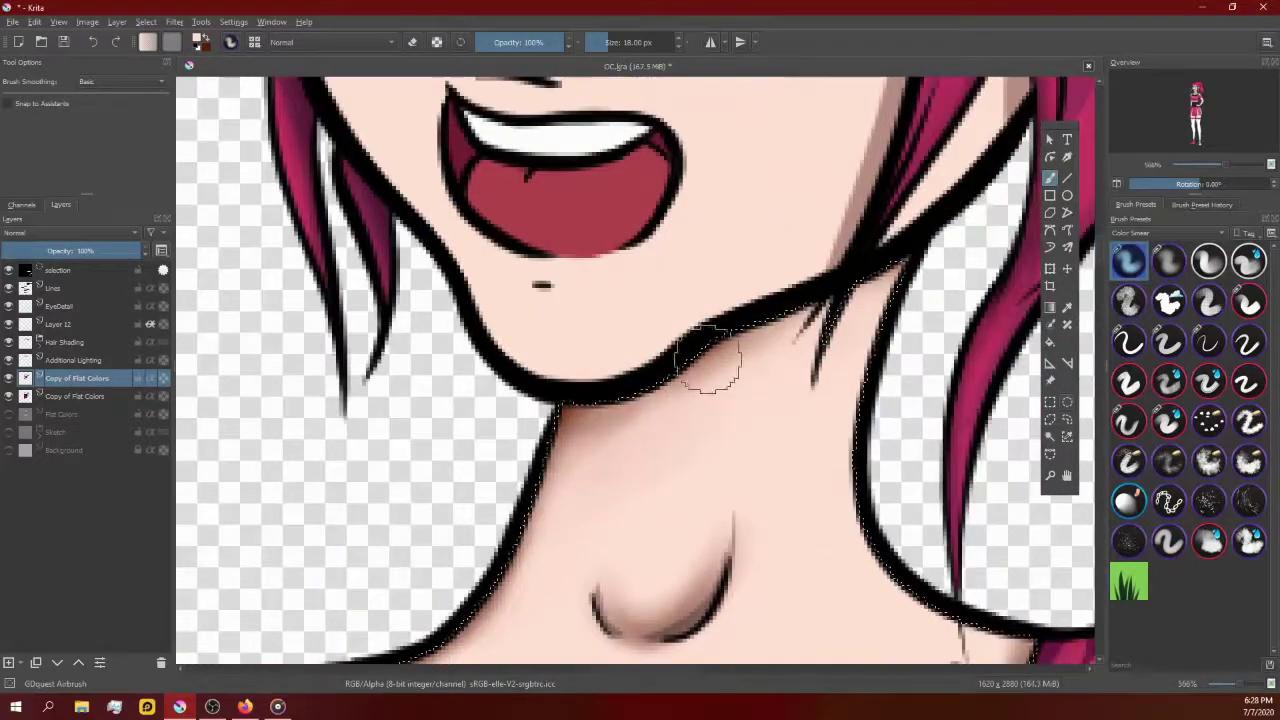
key("e")
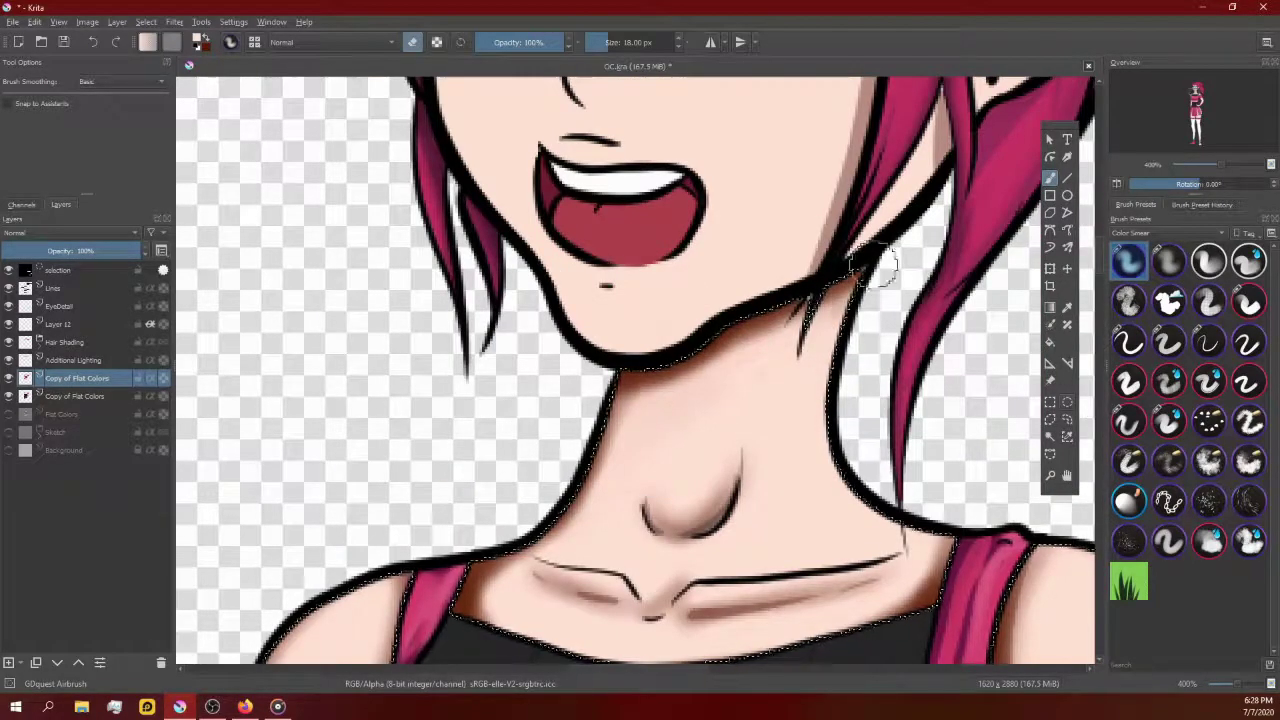
key("equal")
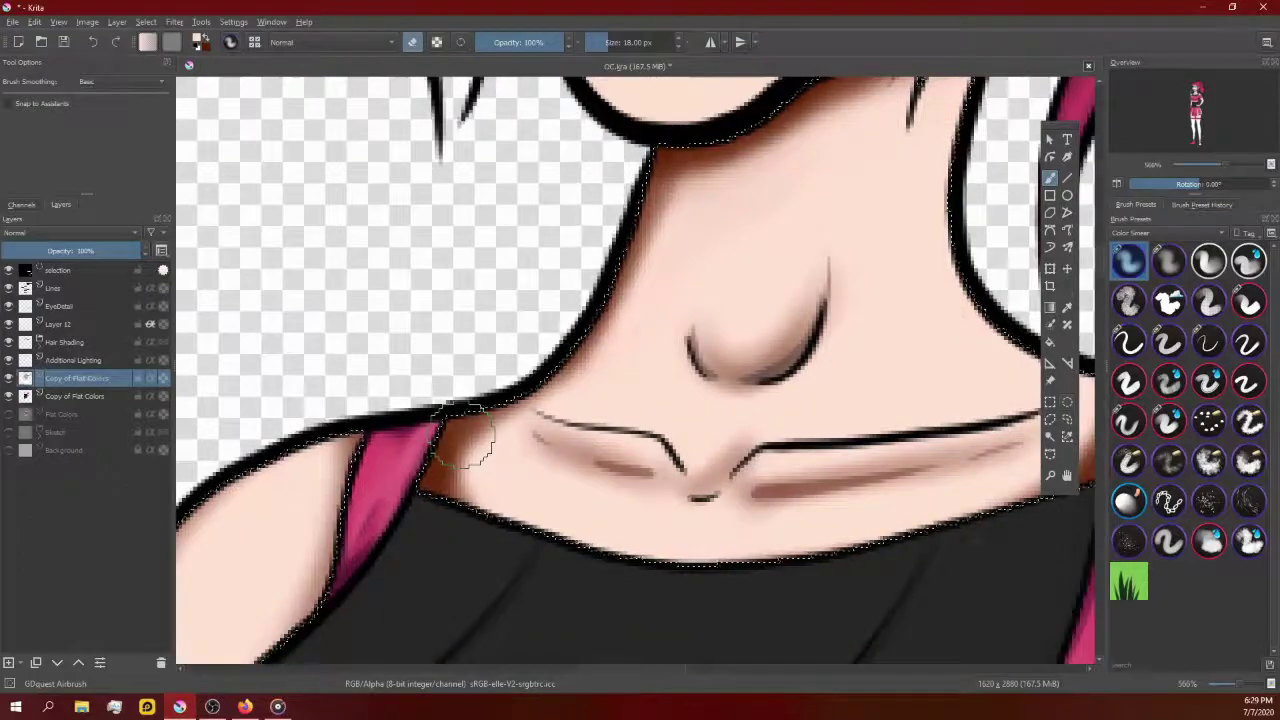
key("m")
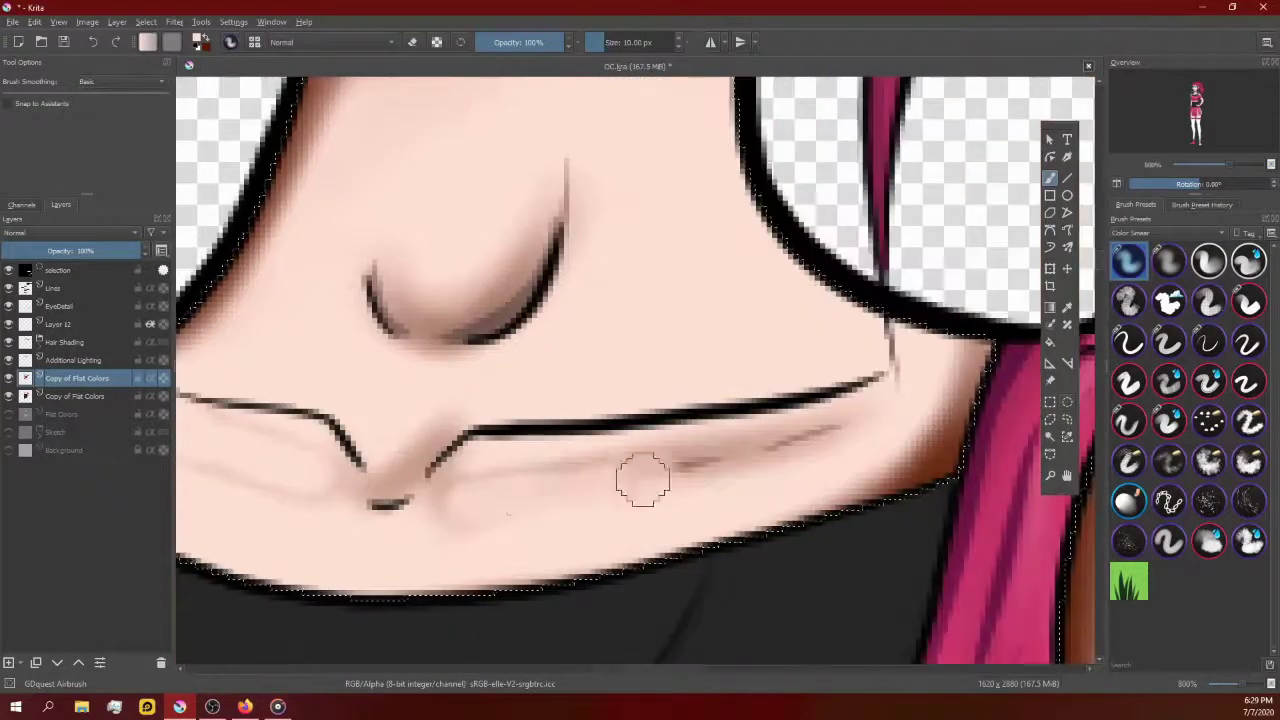
key("m")
key("m")
key("m")
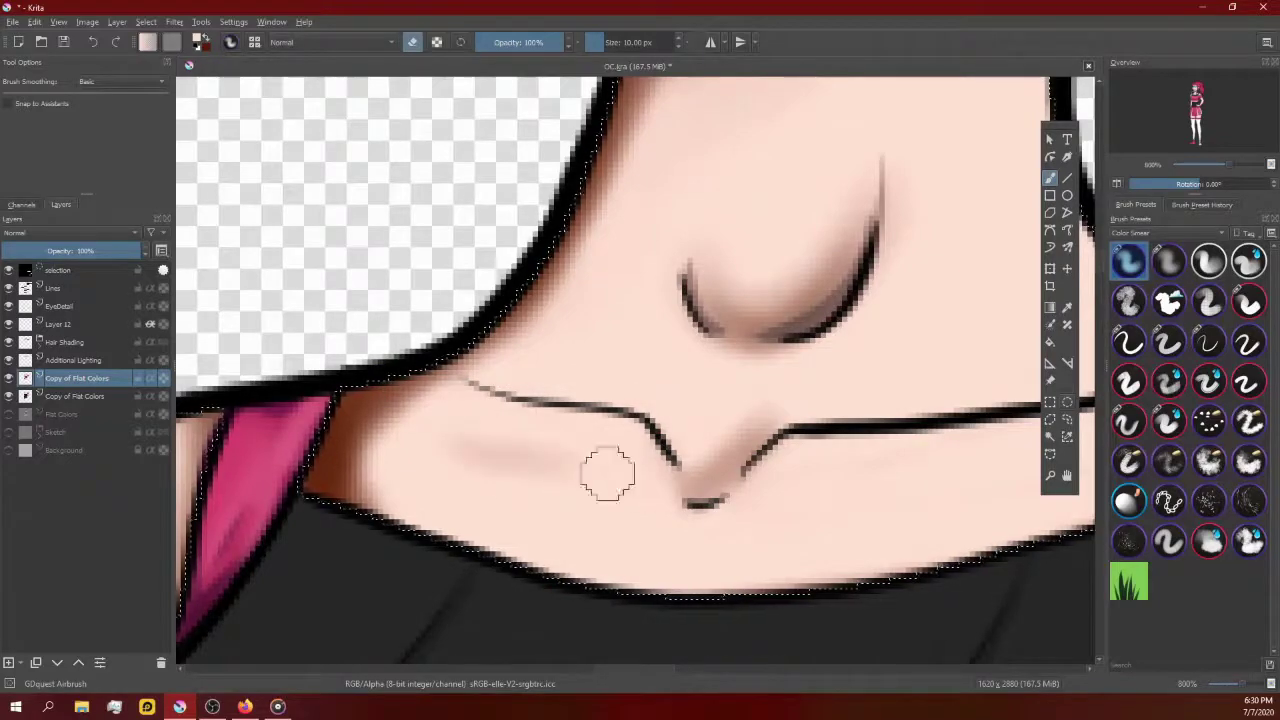
key("m")
key("m")
key("m")
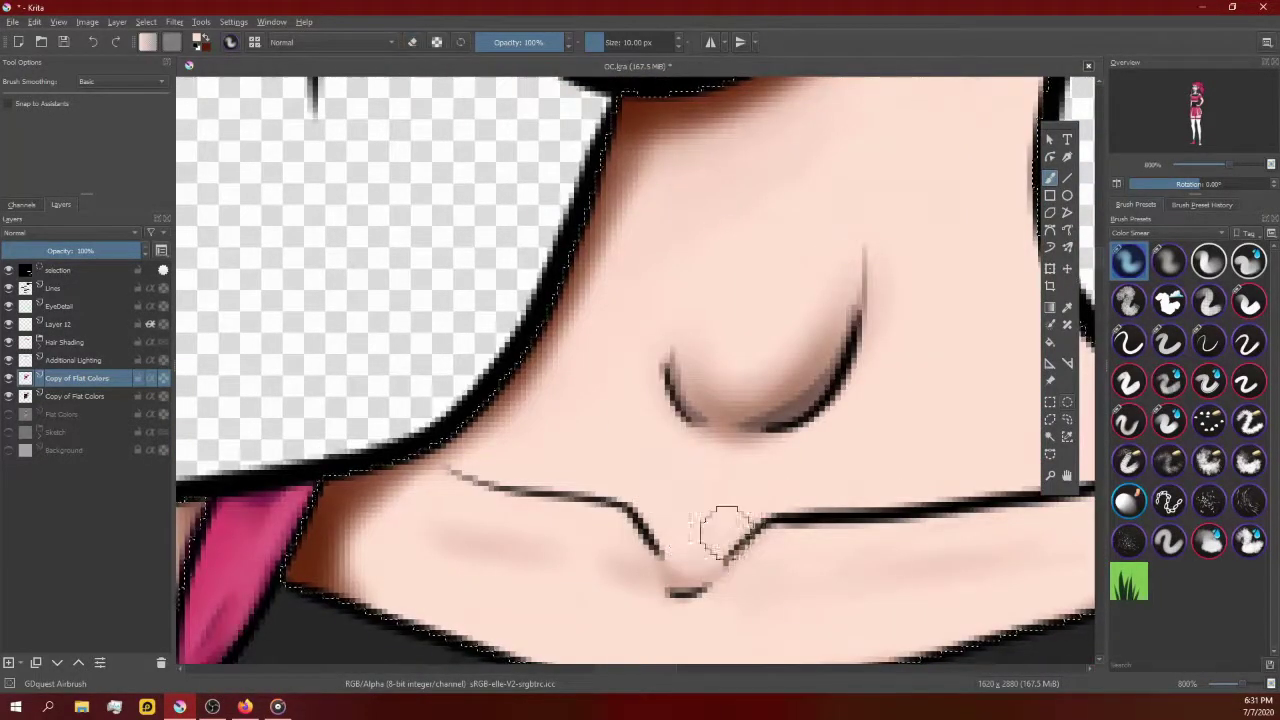
Step: Restore the normal view orientation and select the upper Copy of Flat Colors layer
key("m")
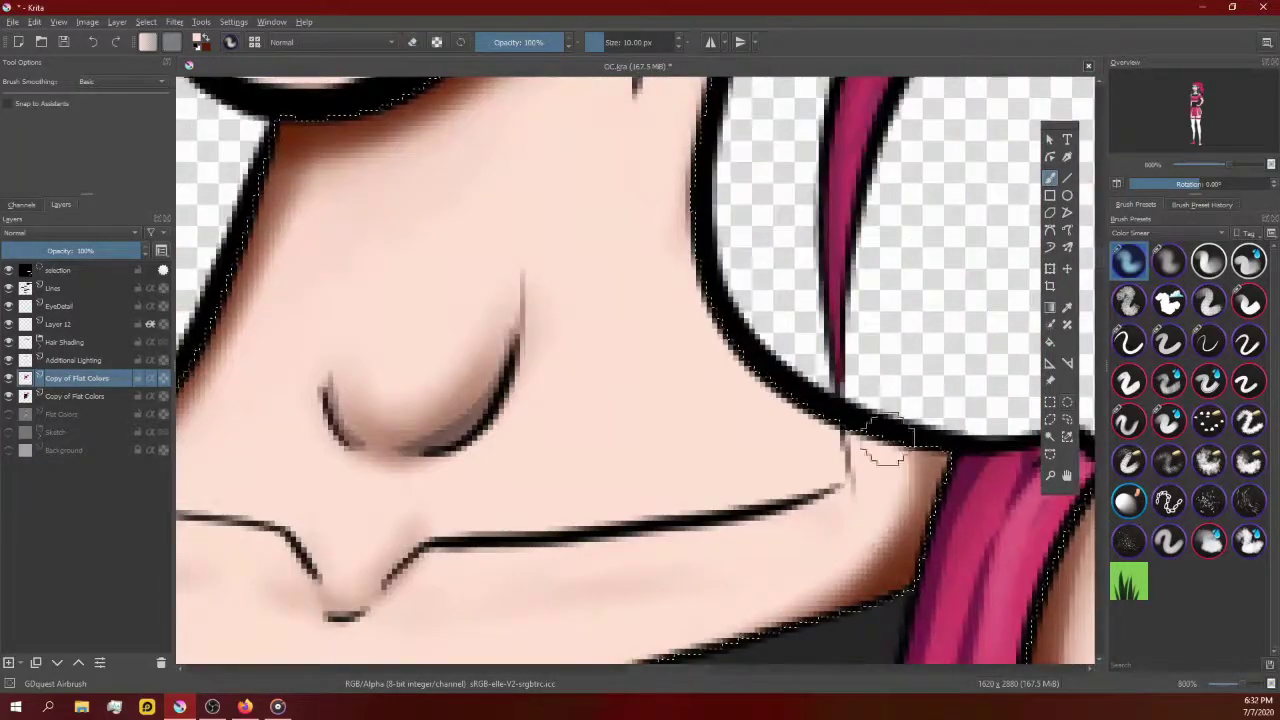
key("m")
scroll(676, 450, "down", 3)
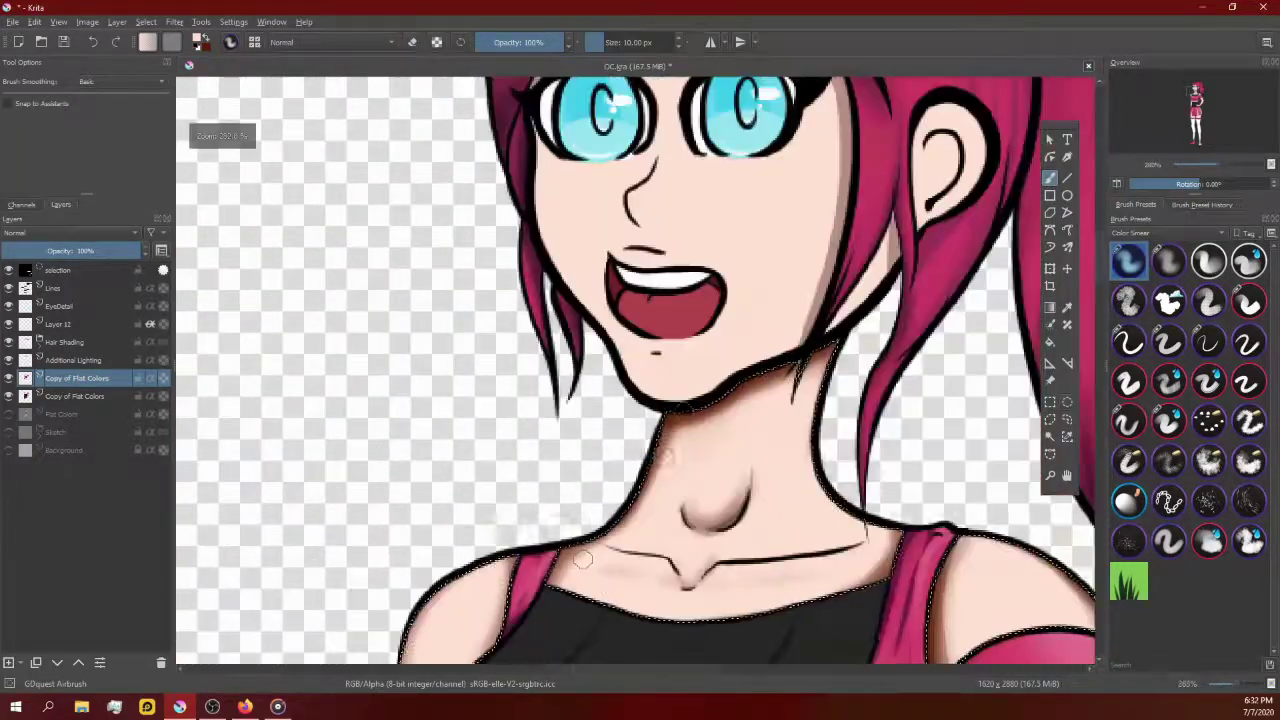
scroll(720, 366, "up", 1)
key("Page_Down")
key("Page_Up")
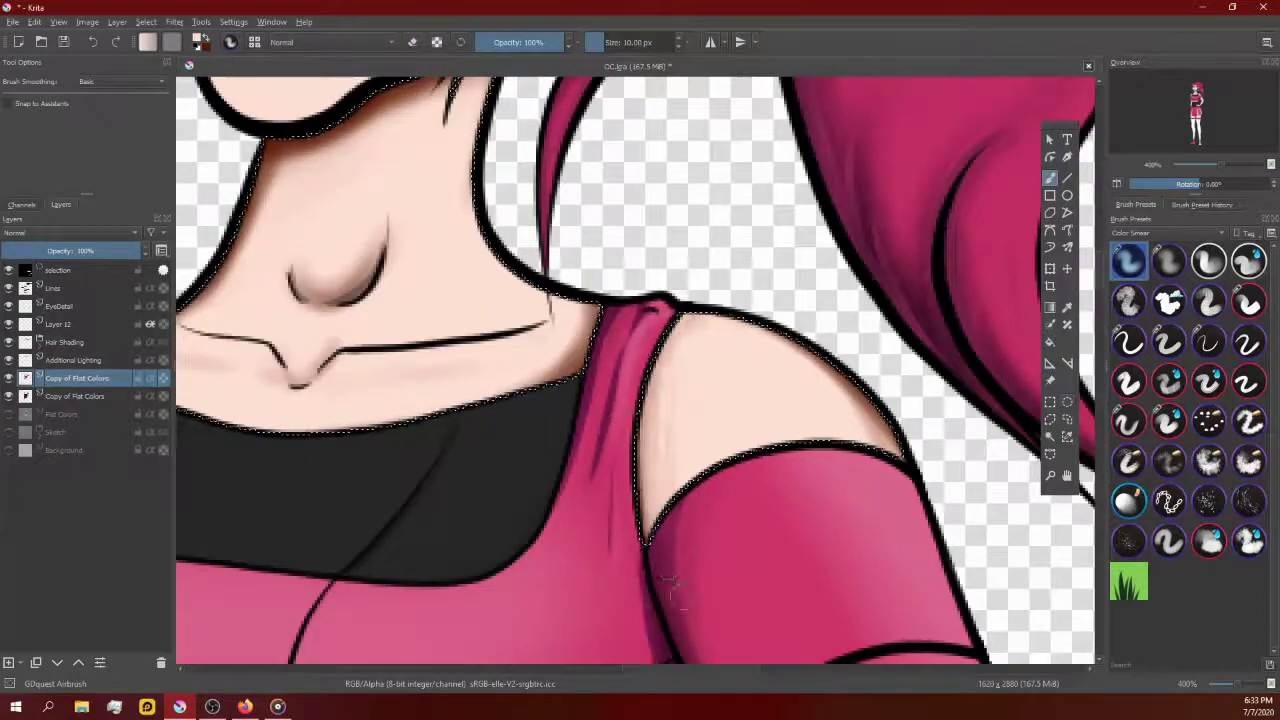
scroll(657, 371, "up", 1)
scroll(640, 320, "up", 1)
scroll(603, 311, "down", 4)
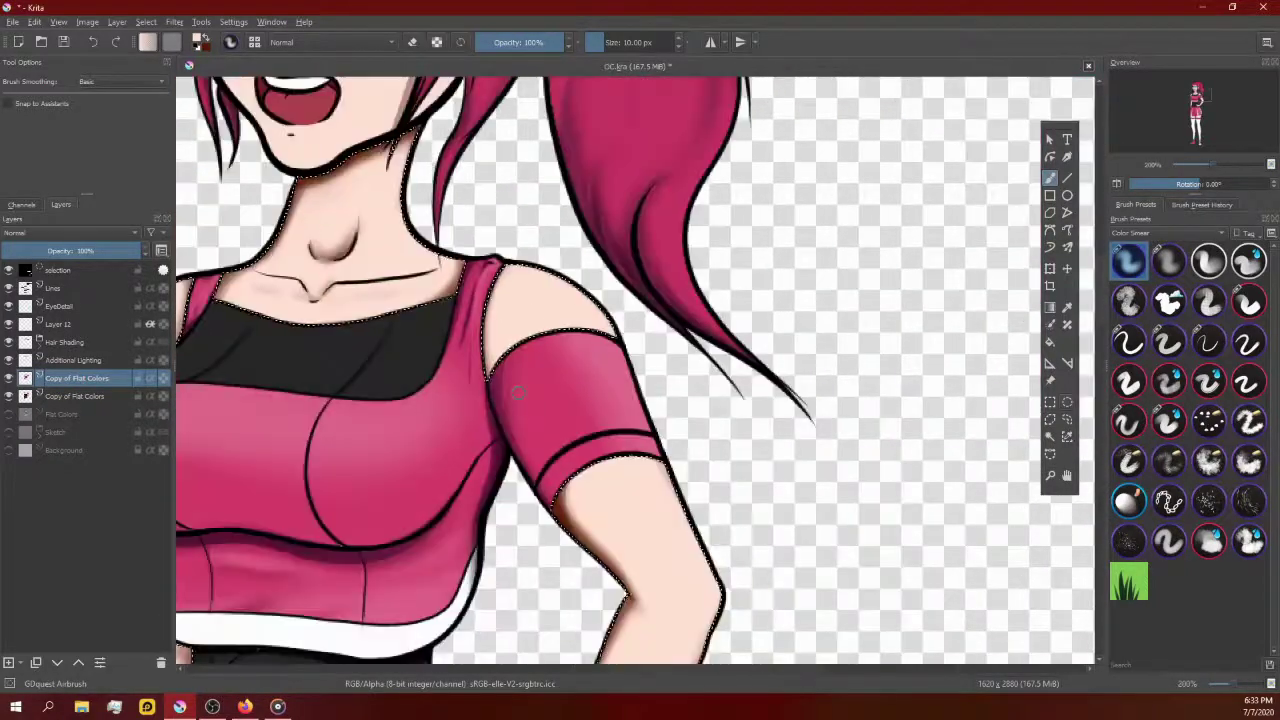
scroll(490, 325, "up", 2)
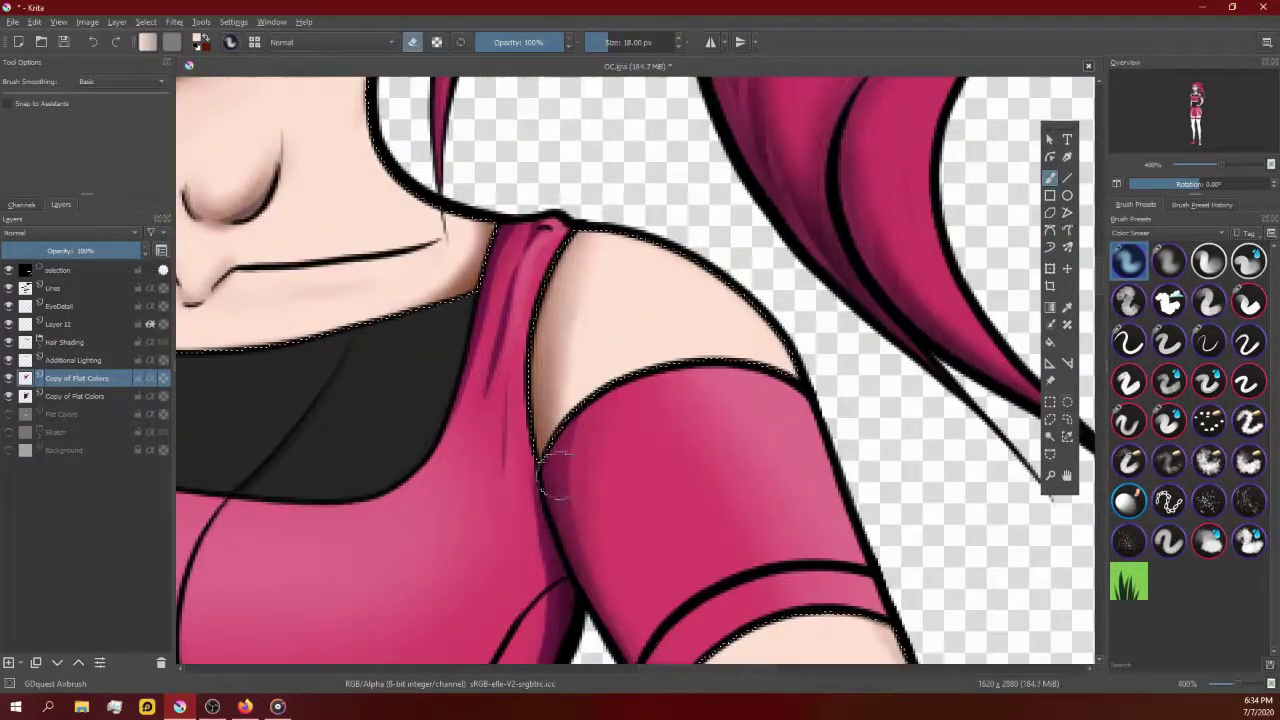
Step: Airbrush a darker pink shadow up the shoulder strap from armpit to collar
left_click_drag(557, 469, 566, 207)
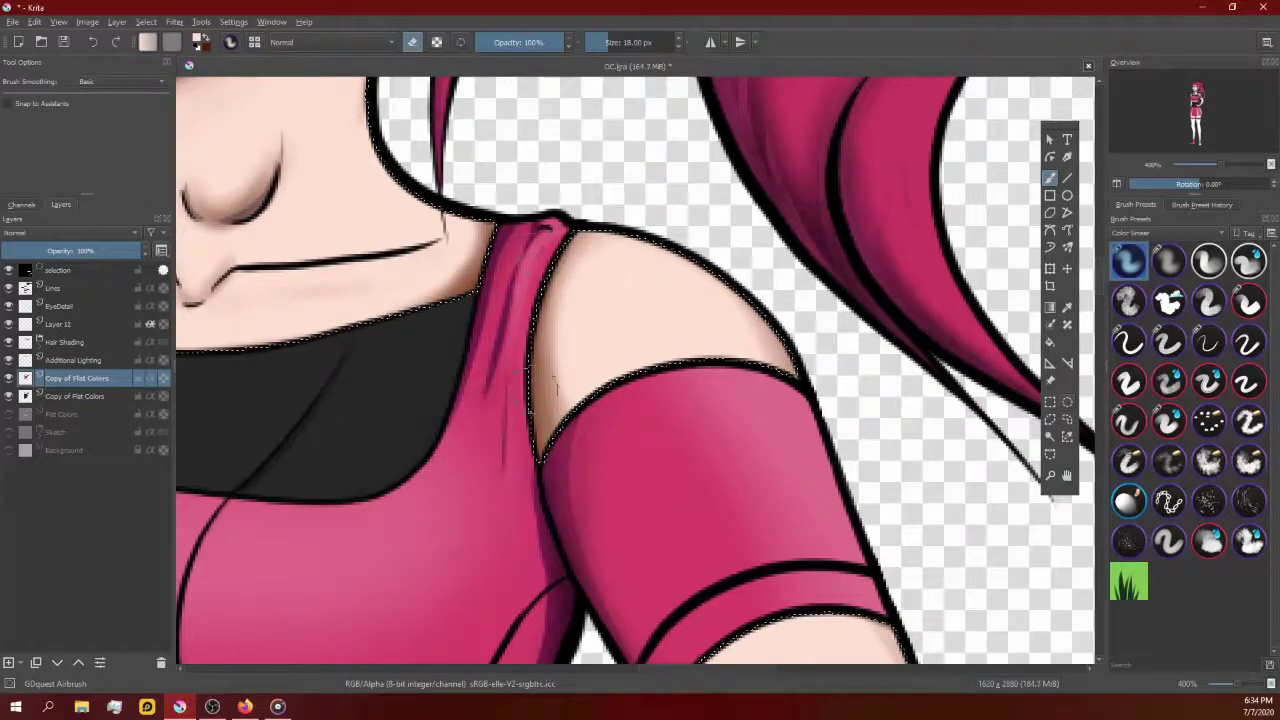
scroll(555, 385, "down", 1)
scroll(600, 330, "up", 3)
scroll(644, 320, "down", 3)
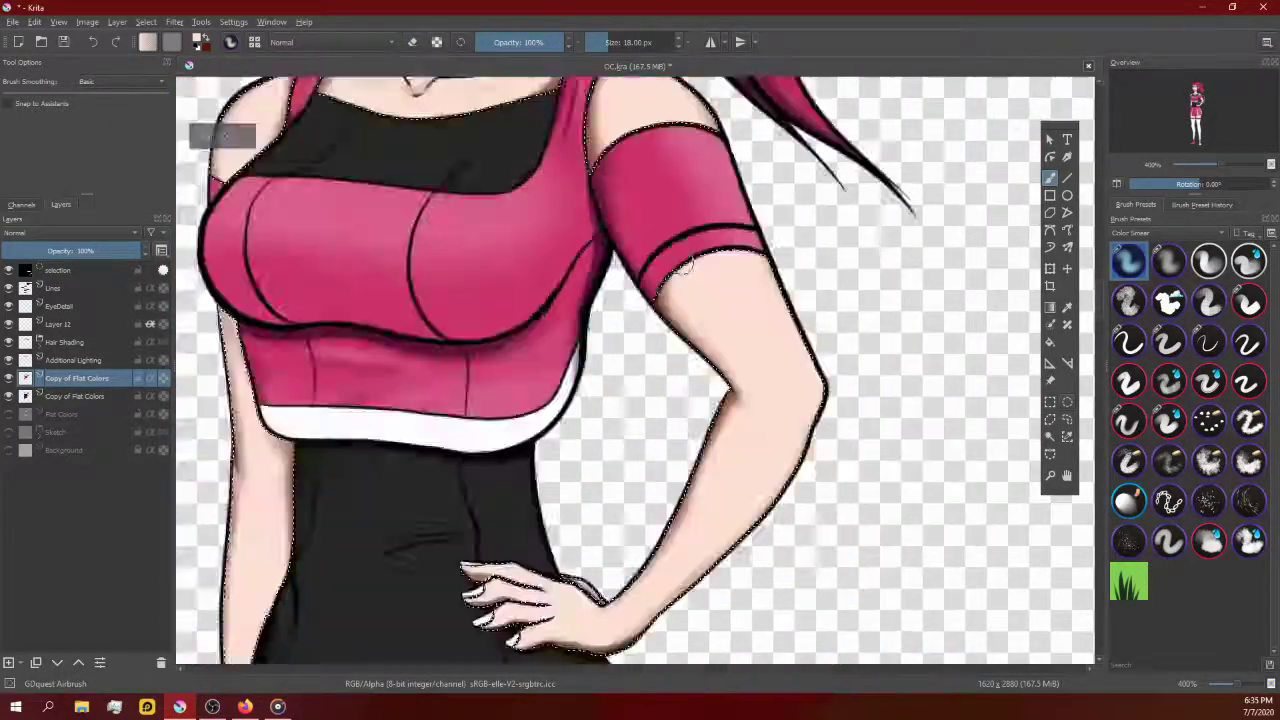
scroll(700, 340, "down", 2)
scroll(729, 429, "down", 1)
scroll(734, 449, "up", 2)
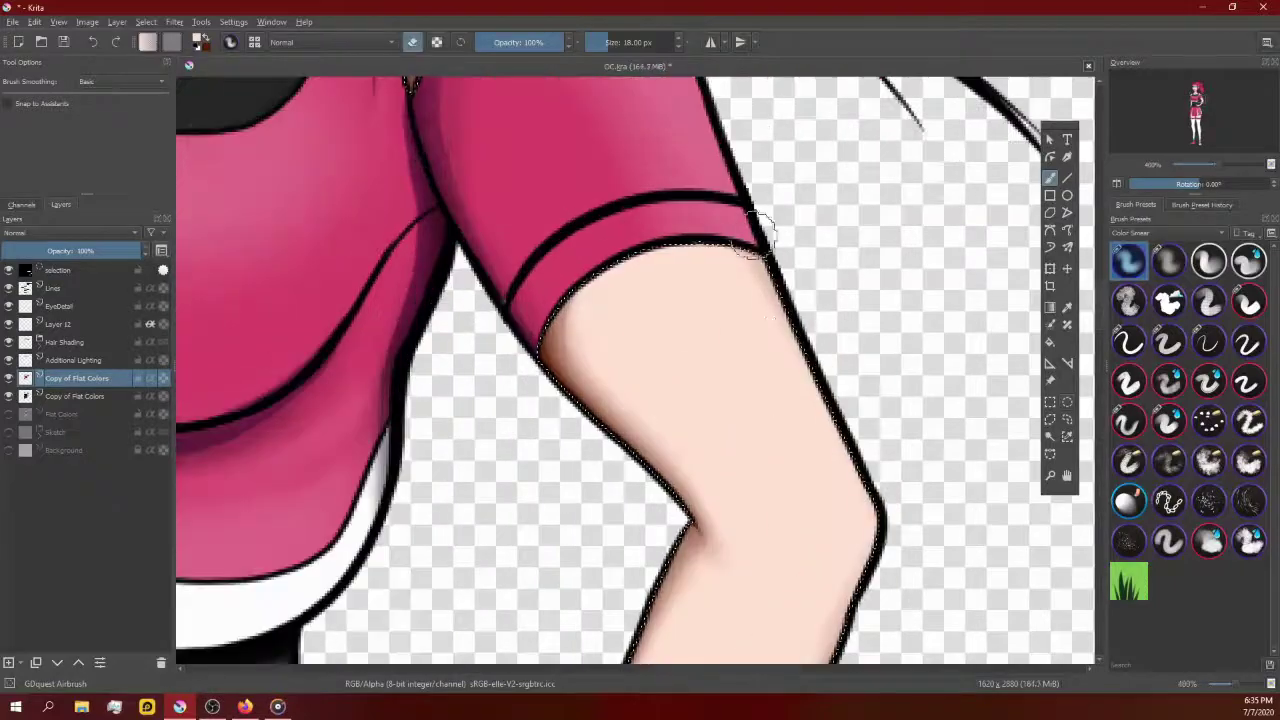
scroll(785, 230, "down", 1)
scroll(840, 290, "down", 1)
scroll(885, 330, "down", 1)
scroll(811, 421, "down", 2)
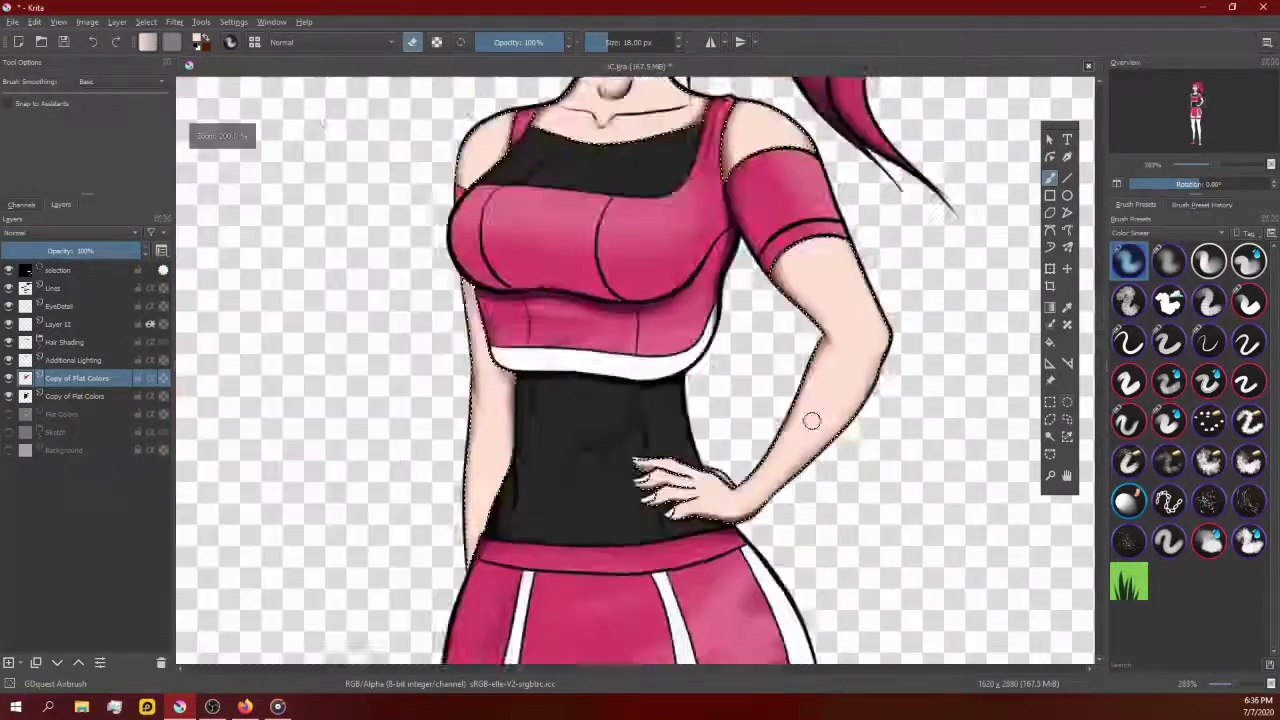
scroll(677, 466, "up", 1)
scroll(651, 466, "up", 1)
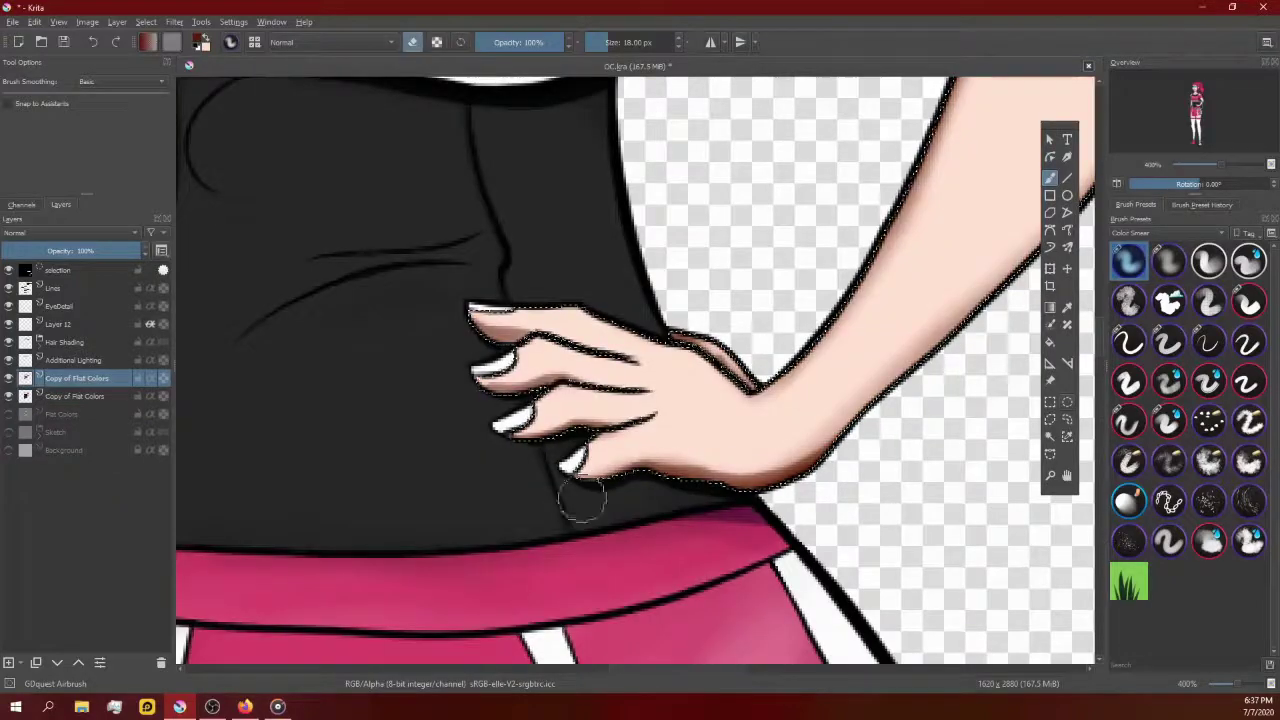
scroll(457, 486, "down", 2)
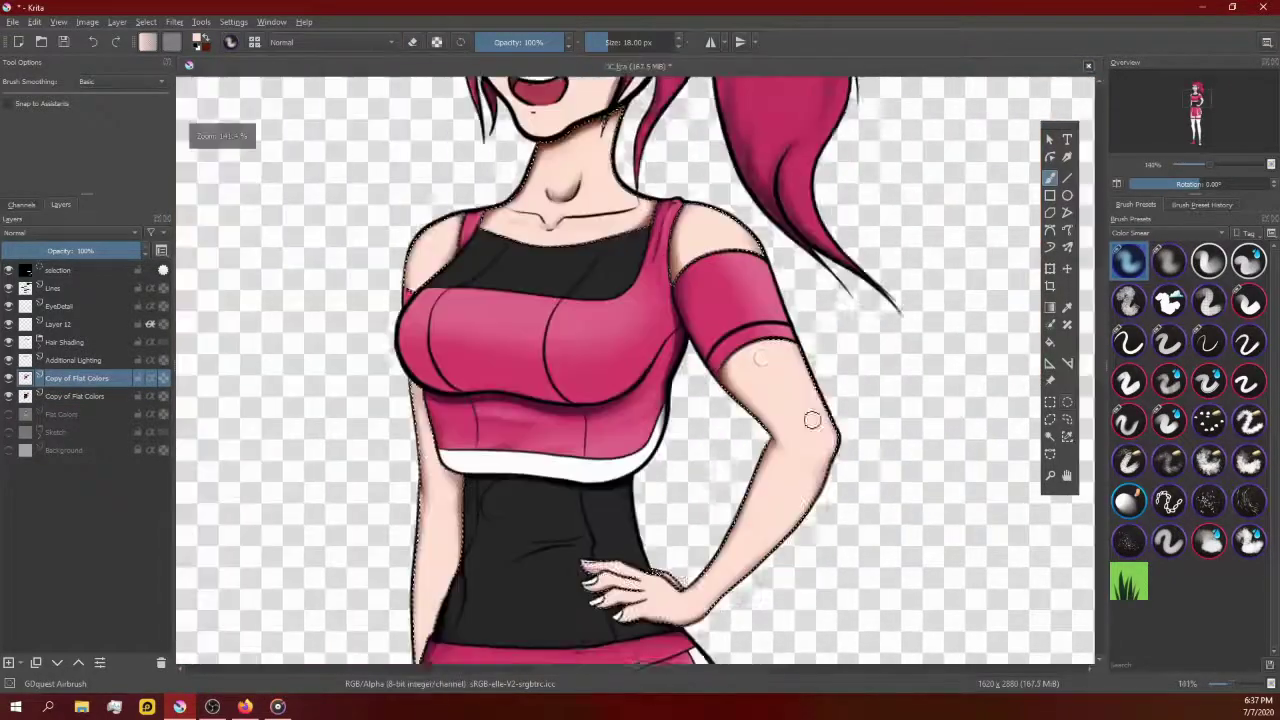
scroll(814, 423, "up", 1)
scroll(700, 370, "down", 2)
scroll(740, 410, "up", 2)
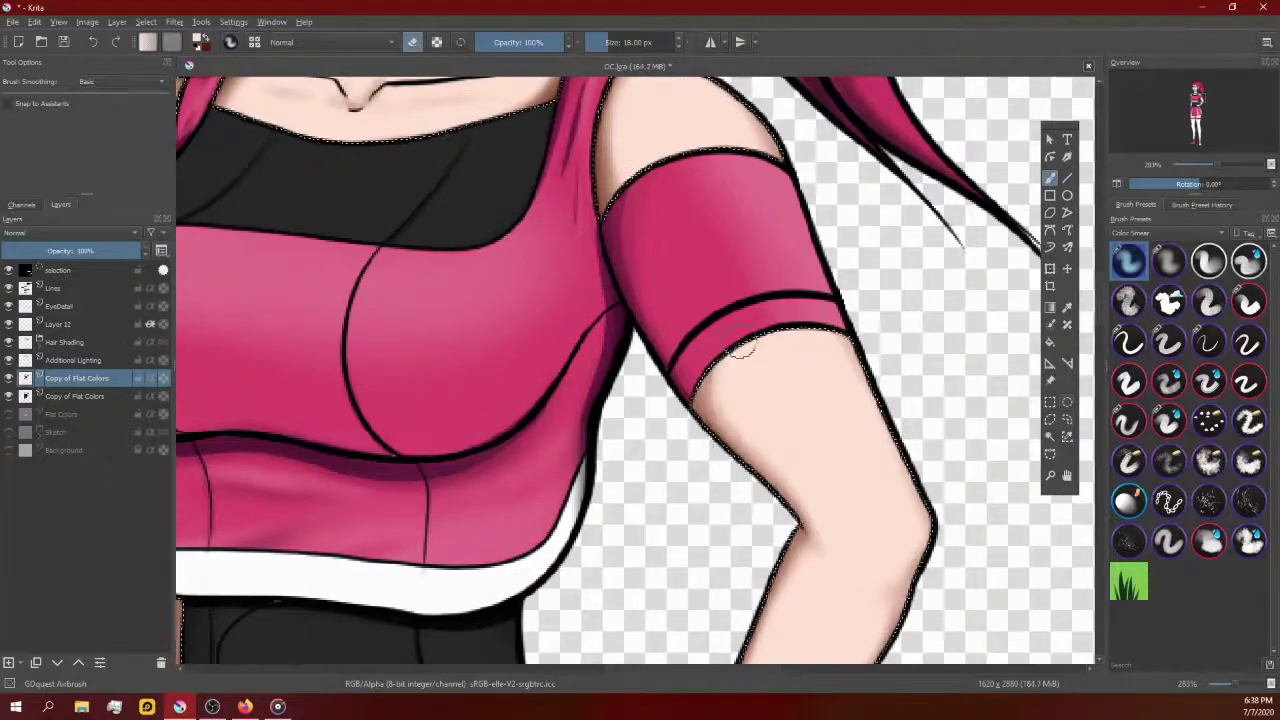
scroll(790, 470, "up", 1)
scroll(845, 522, "down", 1)
Step: Erase back the edges of the strap shadow
key("e")
scroll(845, 522, "down", 3)
scroll(700, 300, "up", 3)
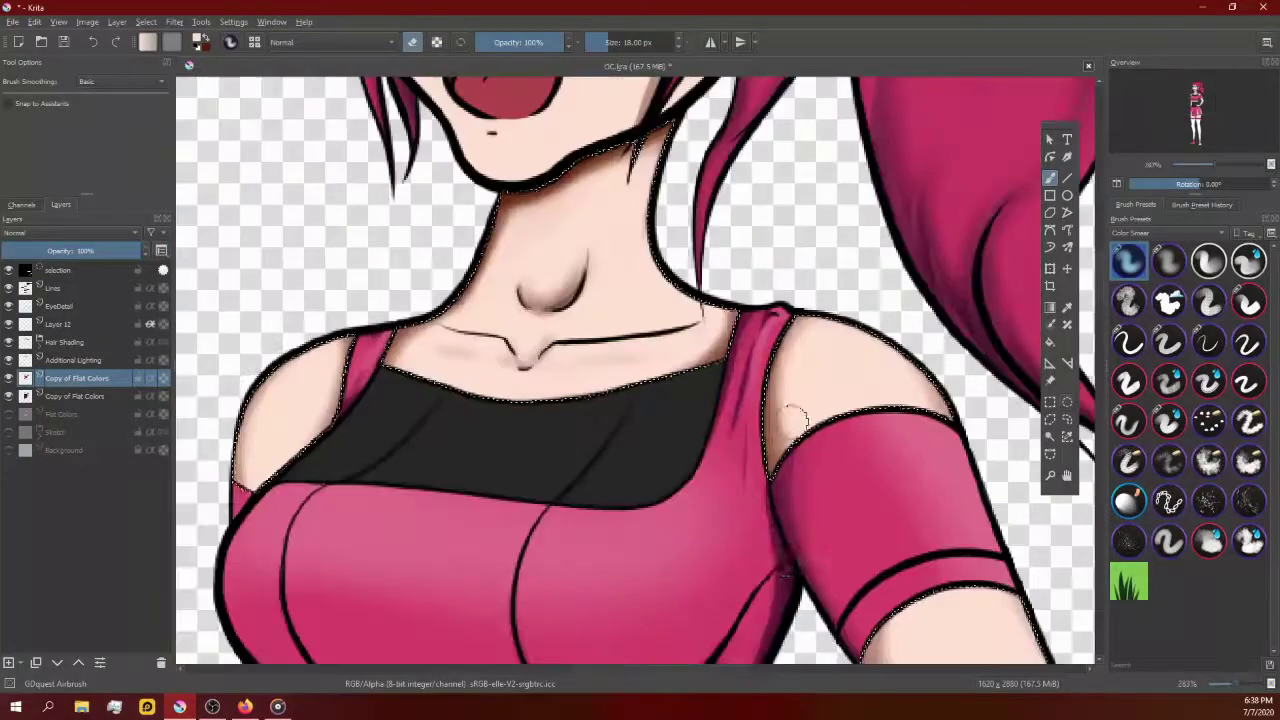
scroll(634, 188, "up", 1)
scroll(594, 370, "down", 2)
scroll(630, 400, "up", 2)
Step: Paint grey highlights on the black top's waist folds, then smooth them with a larger brush
scroll(671, 586, "up", 1)
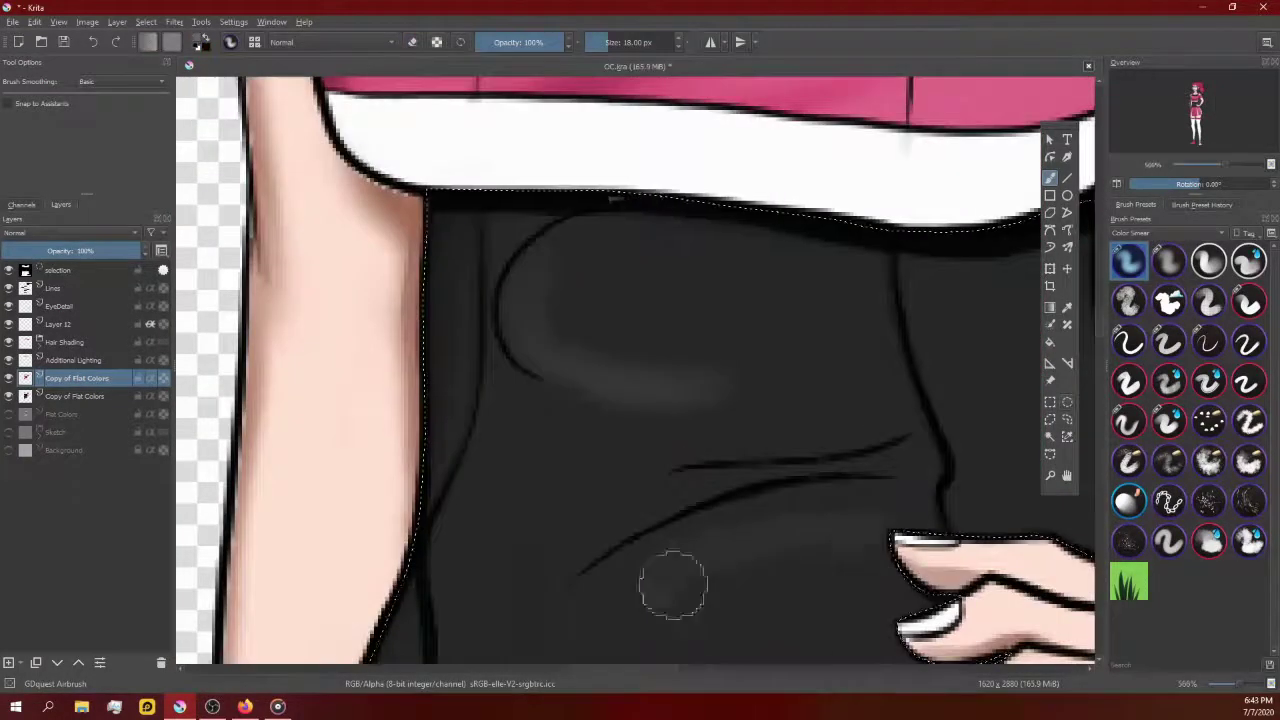
mouse_move(527, 345)
left_mouse_down()
mouse_move(580, 300)
mouse_move(506, 394)
left_mouse_up()
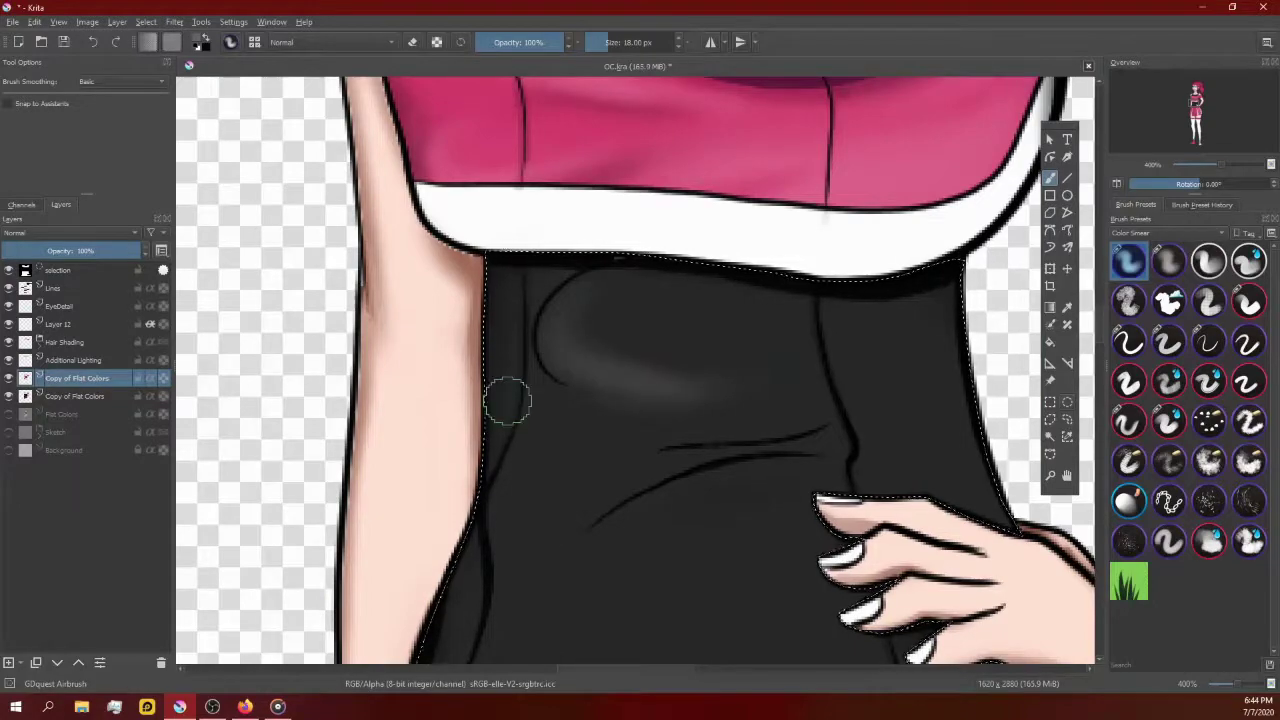
scroll(506, 394, "down", 2)
scroll(754, 441, "up", 3)
left_click_drag(754, 441, 543, 457)
key("bracketright")
scroll(779, 441, "down", 3)
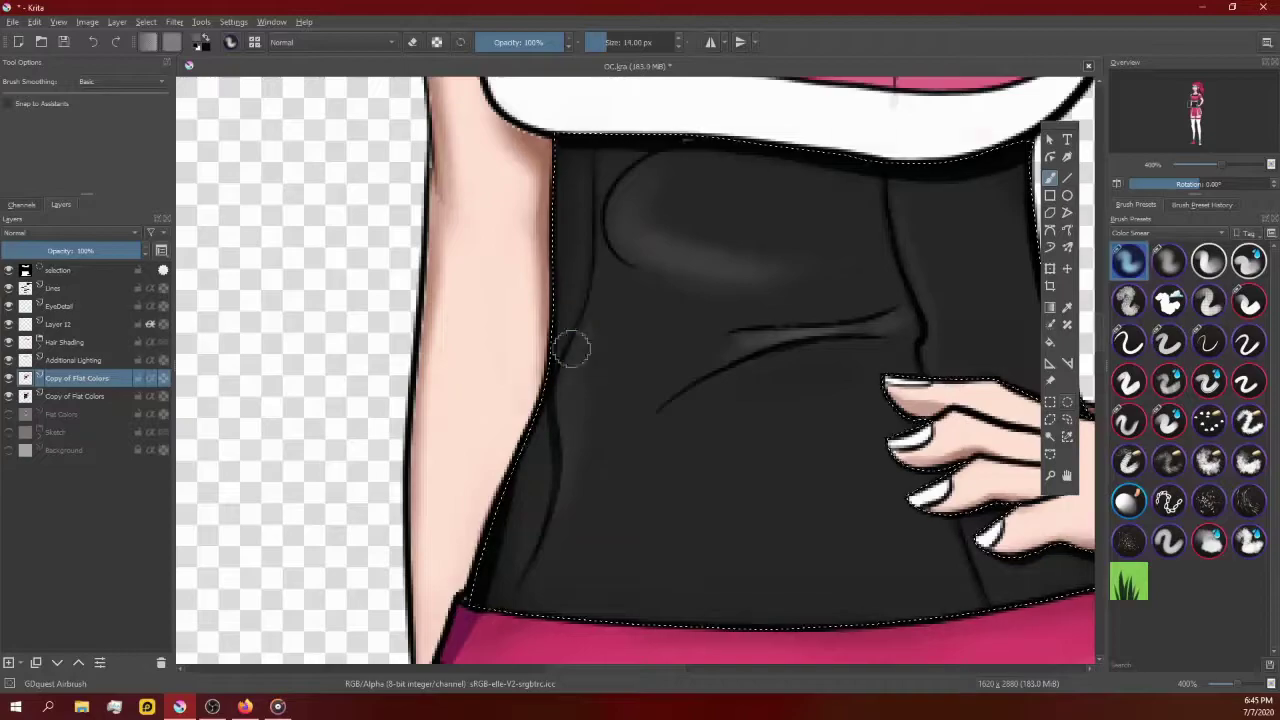